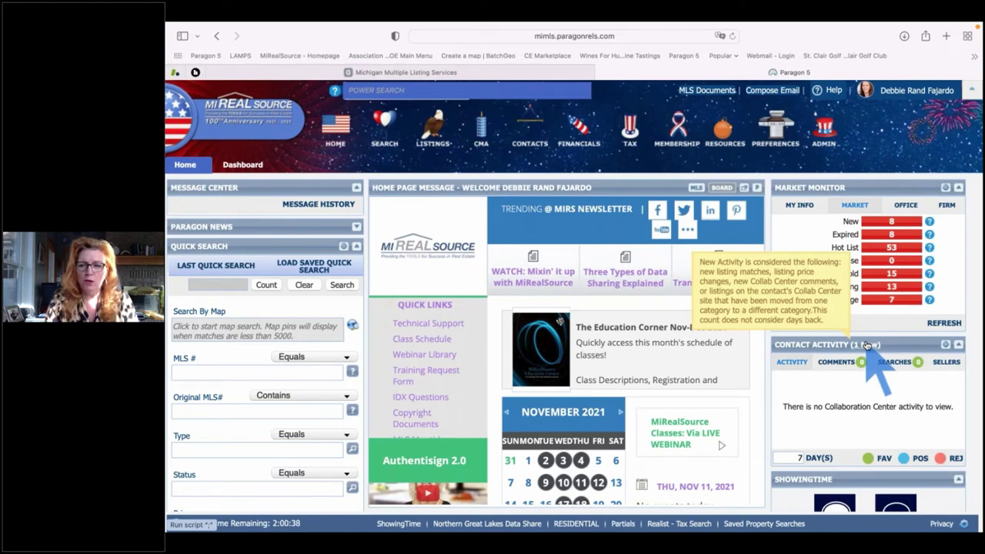
Open Contact Activity (1 New) to list the active contact with 21 matches and 3 favorites
left_click(867, 344)
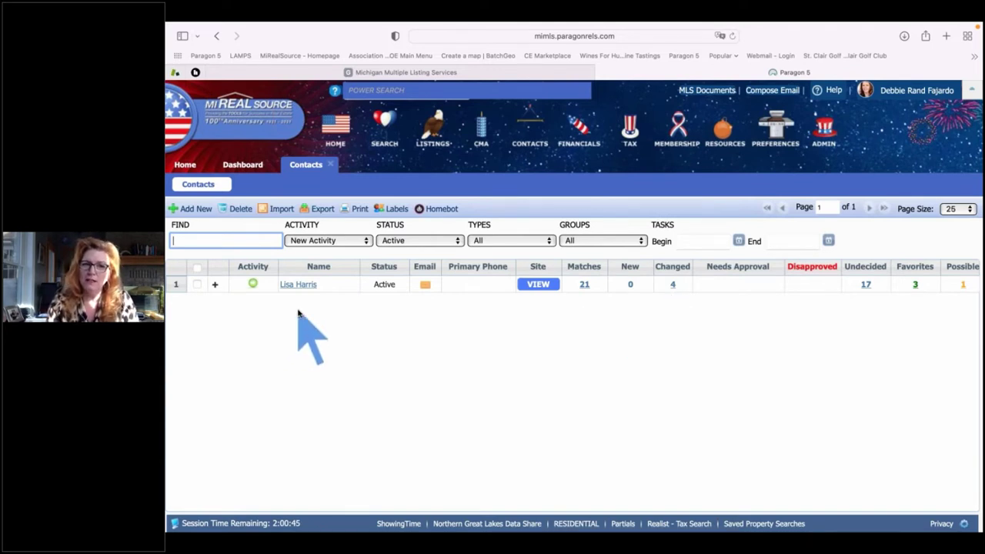
Close the Contacts tab and go back to the Home page panels
left_click(330, 165)
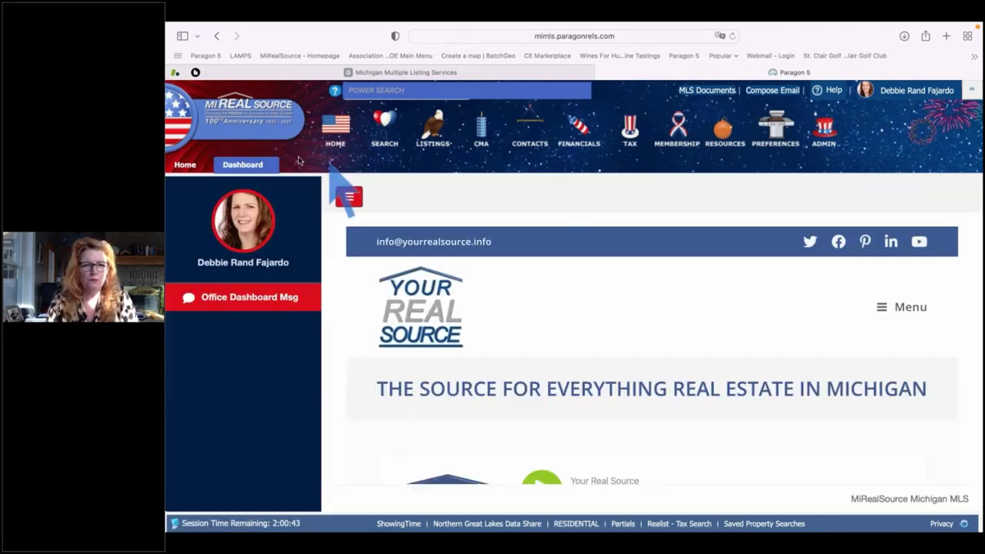
left_click(186, 167)
mouse_move(682, 271)
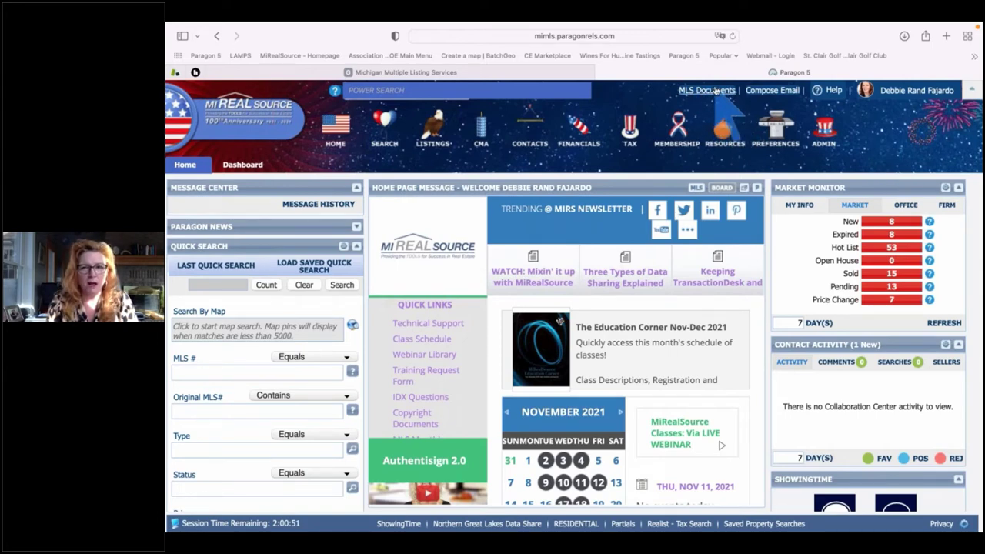
Open MLS Documents and filter it to the MiRealSource MLS Folder
left_click(707, 90)
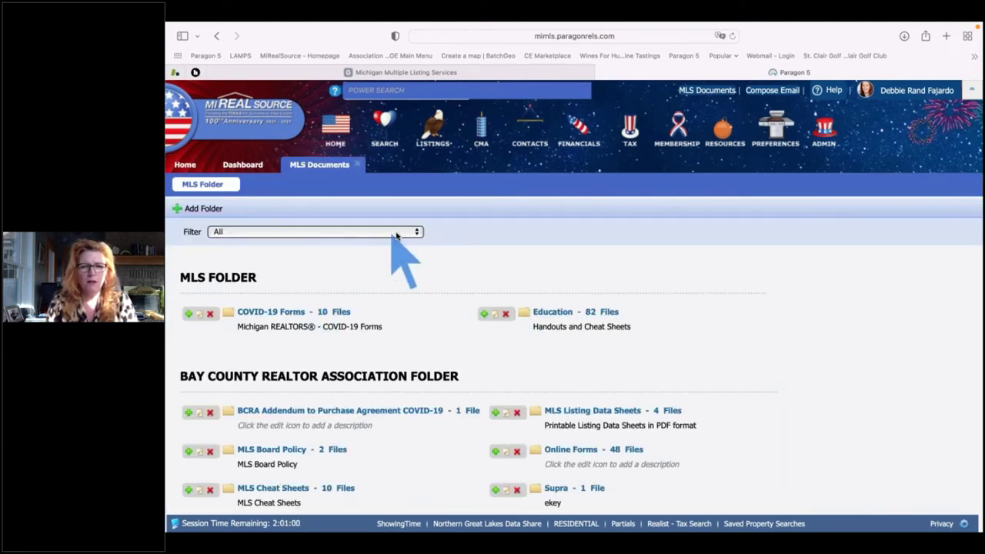
left_click(396, 233)
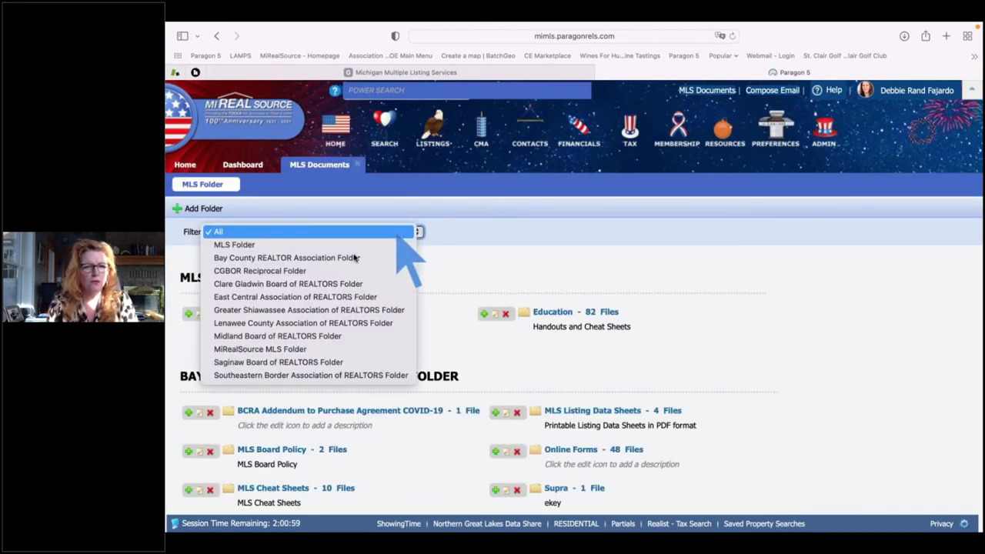
left_click(304, 349)
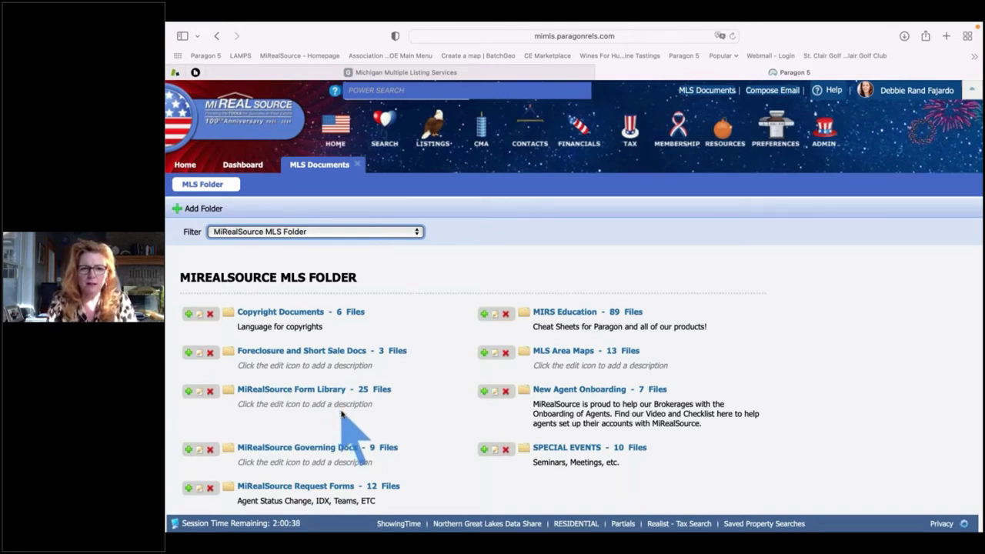
scroll(341, 414, "down", 2)
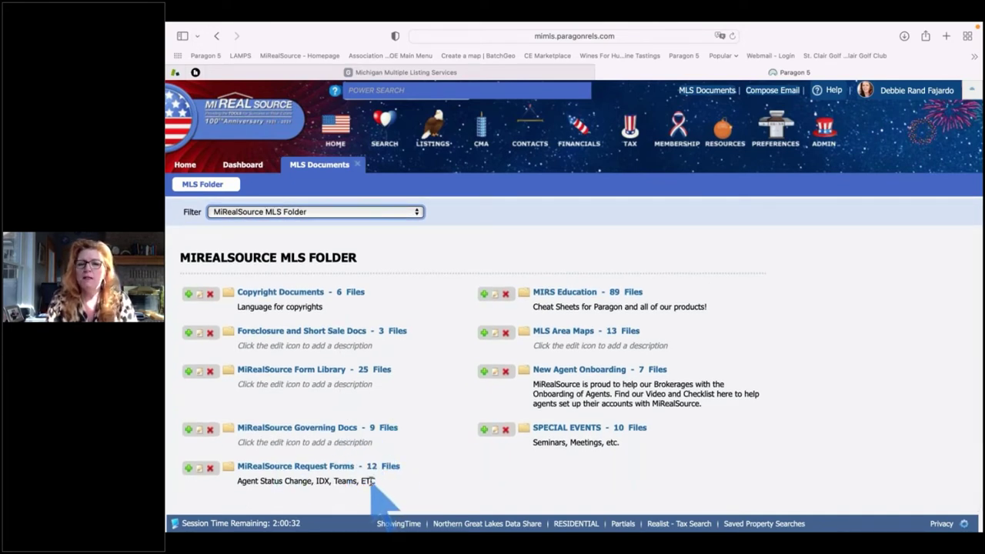
scroll(668, 457, "up", 2)
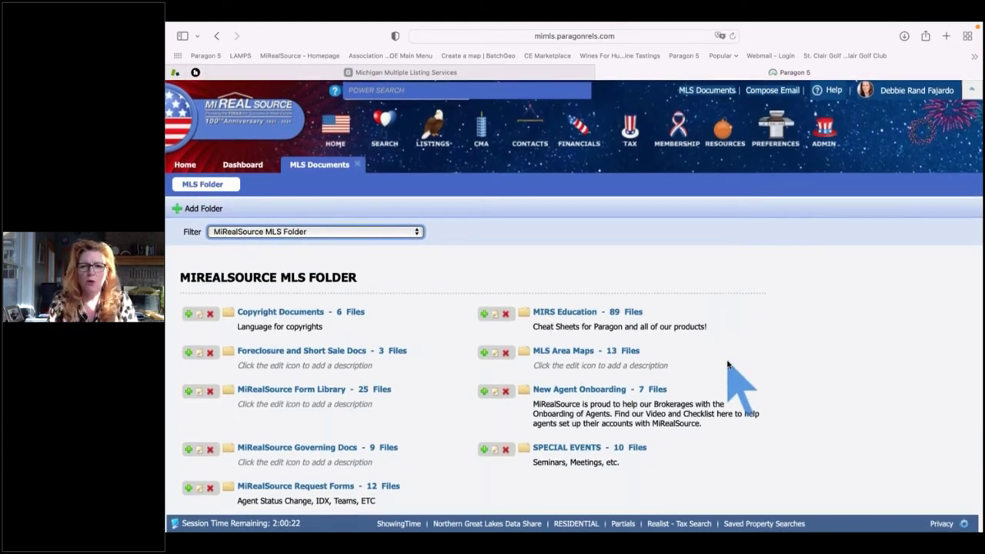
Open the MIRS Education folder and search its 89 files for 'paragon'
left_click(578, 314)
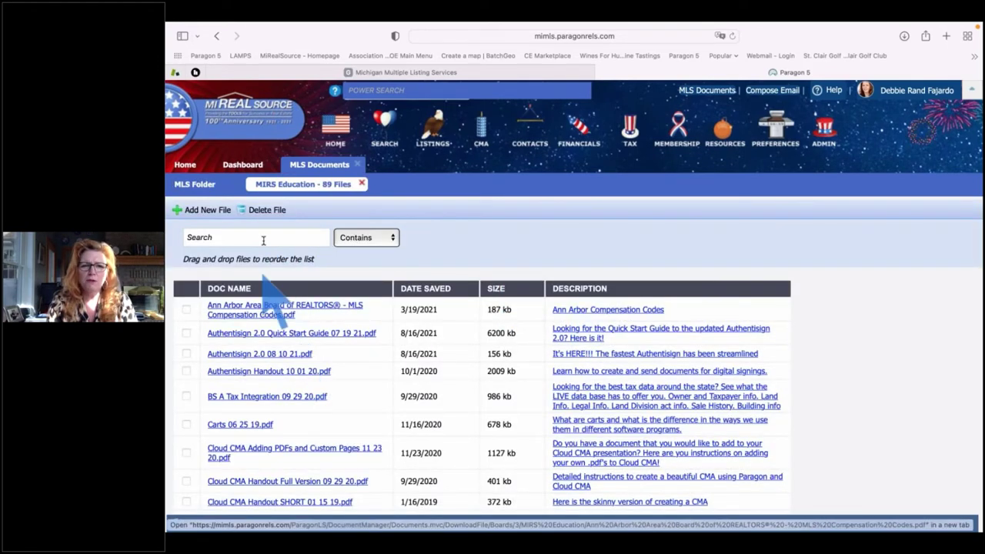
left_click(262, 237)
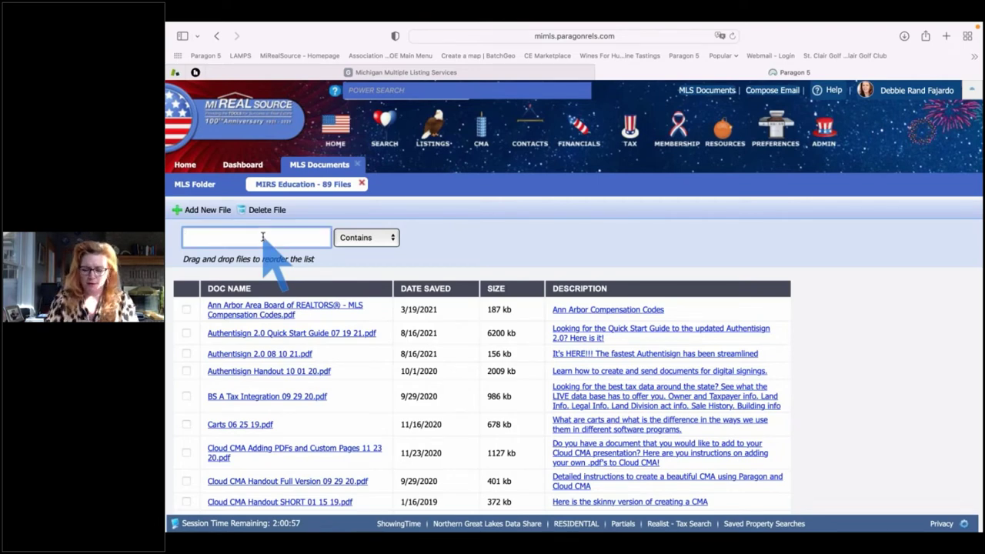
type("paragon")
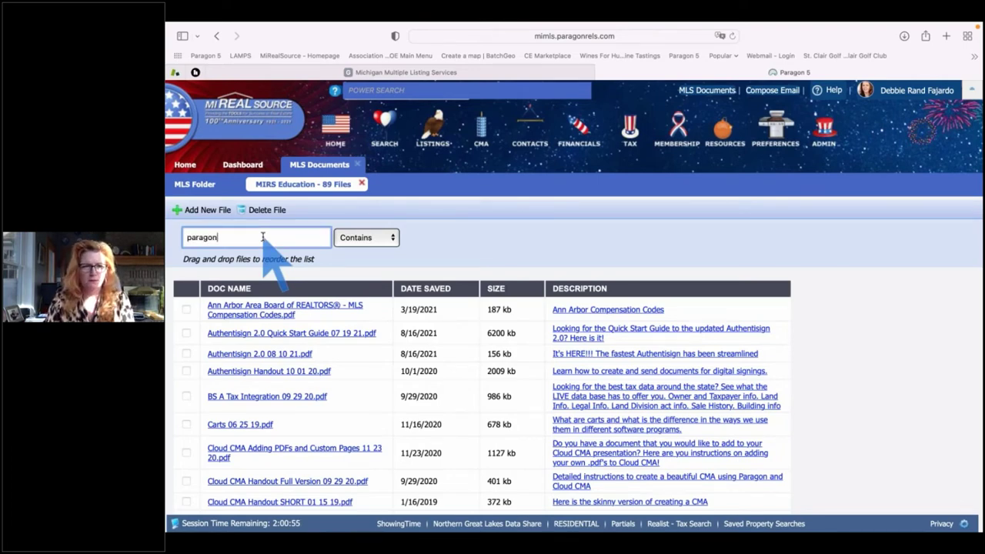
key("Return")
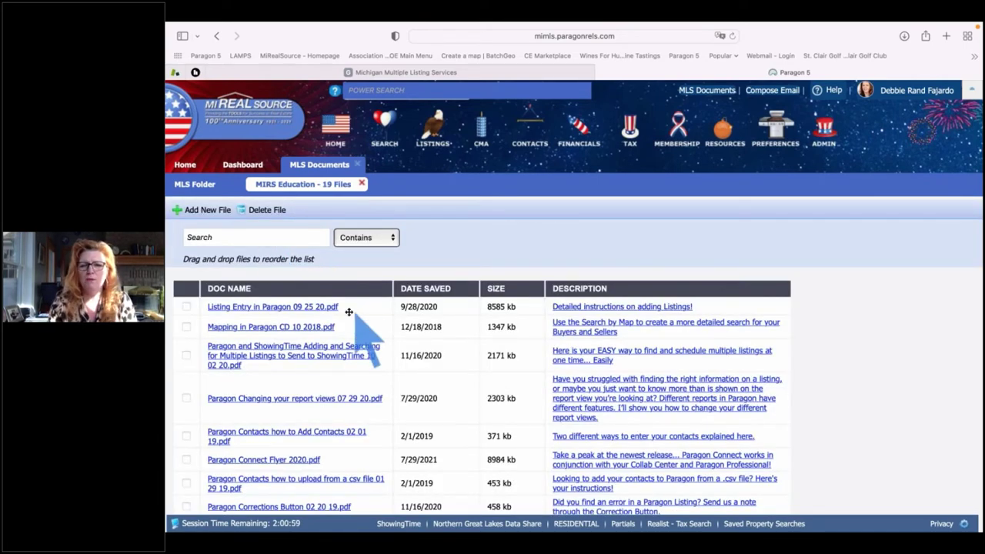
scroll(350, 312, "down", 1)
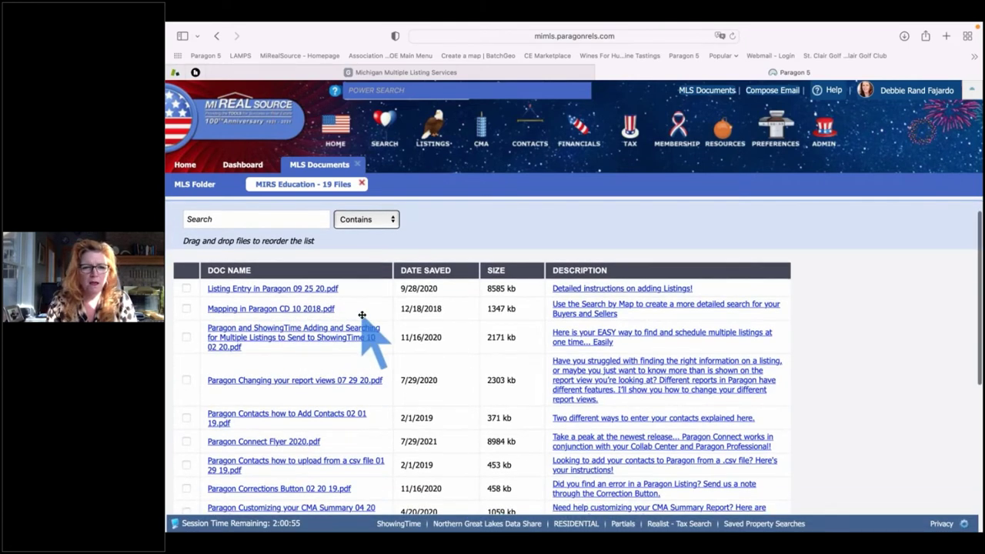
scroll(362, 316, "down", 5)
scroll(362, 315, "down", 4)
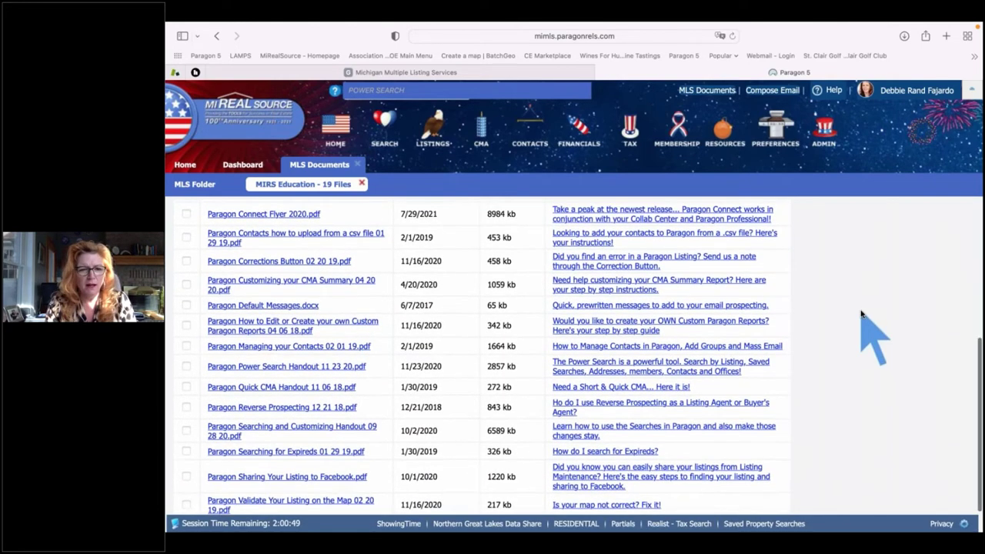
scroll(862, 312, "up", 1)
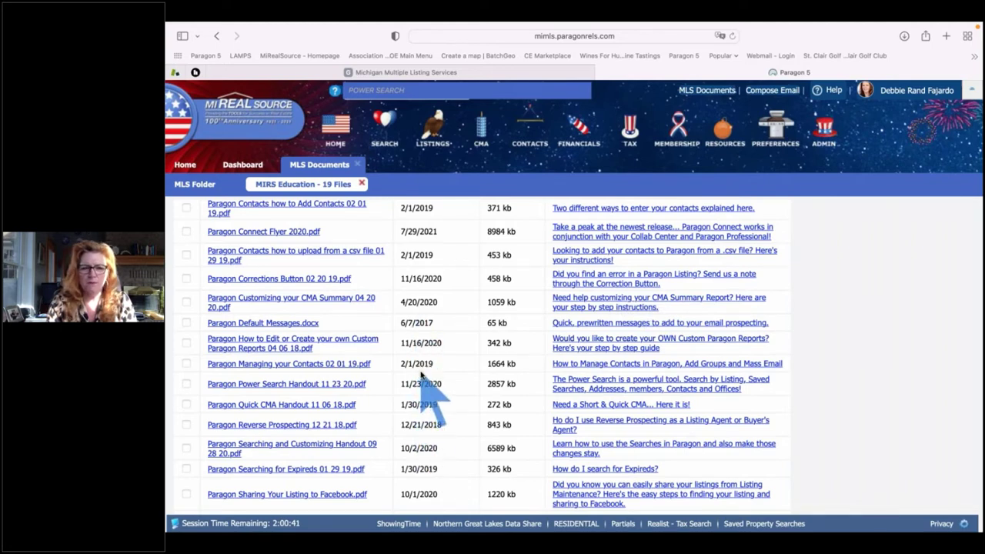
scroll(421, 375, "up", 6)
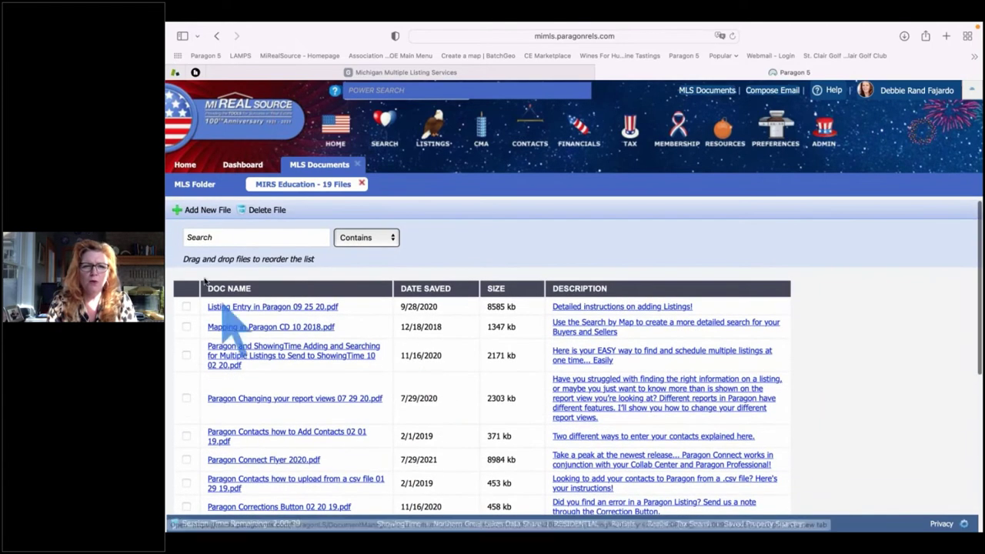
Search the folder for 'colla' to show the four Collab Center documents
left_click(219, 235)
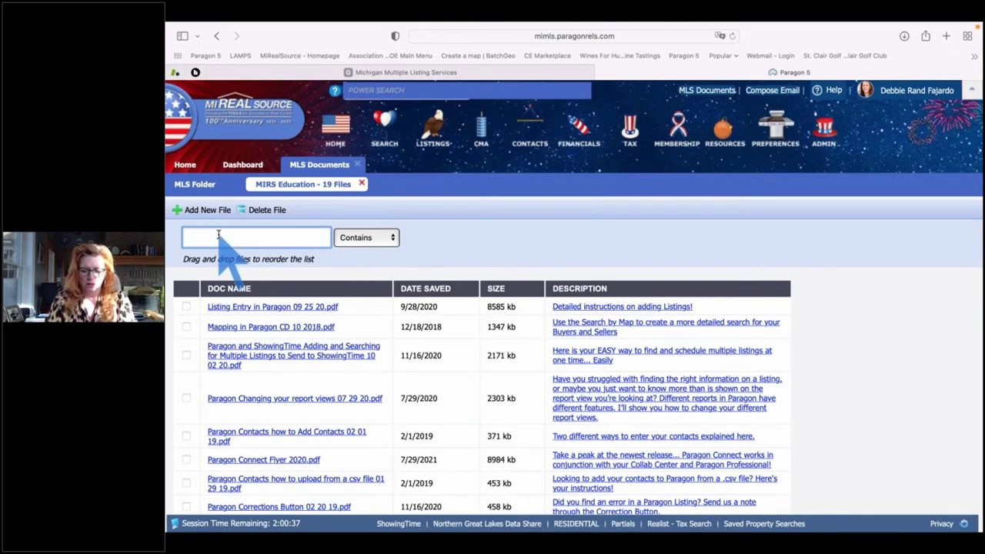
type("colla")
key("Return")
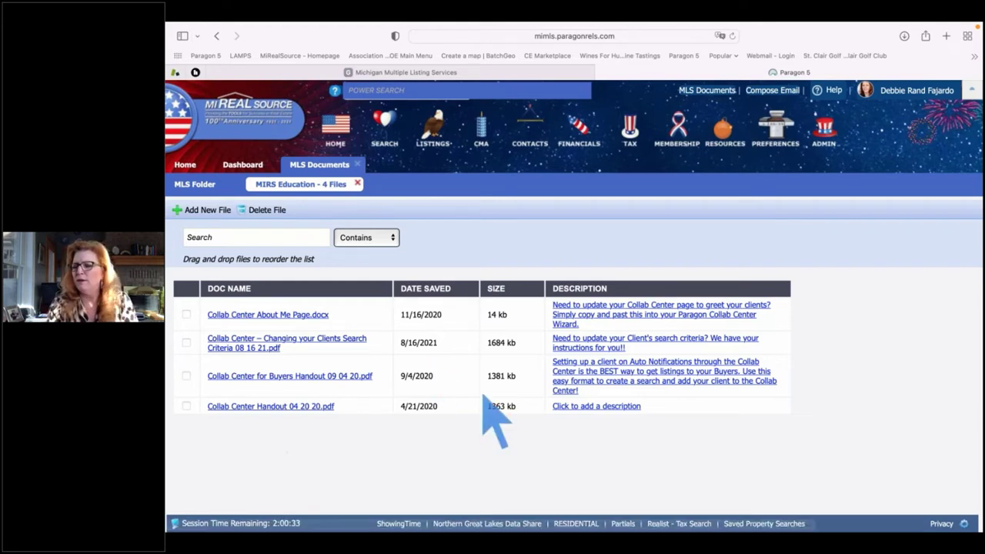
Close the MLS Documents tab and return to the Home page
left_click(359, 164)
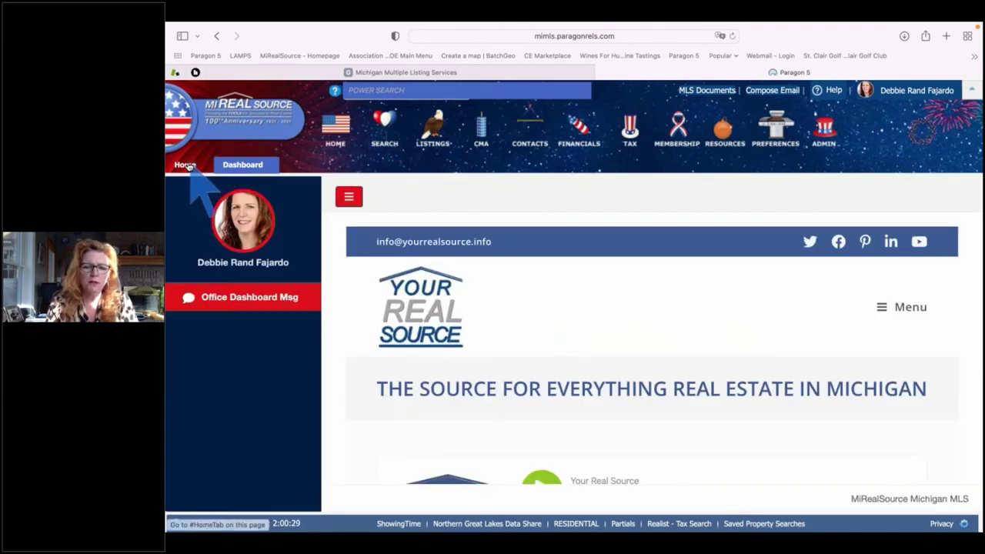
left_click(186, 164)
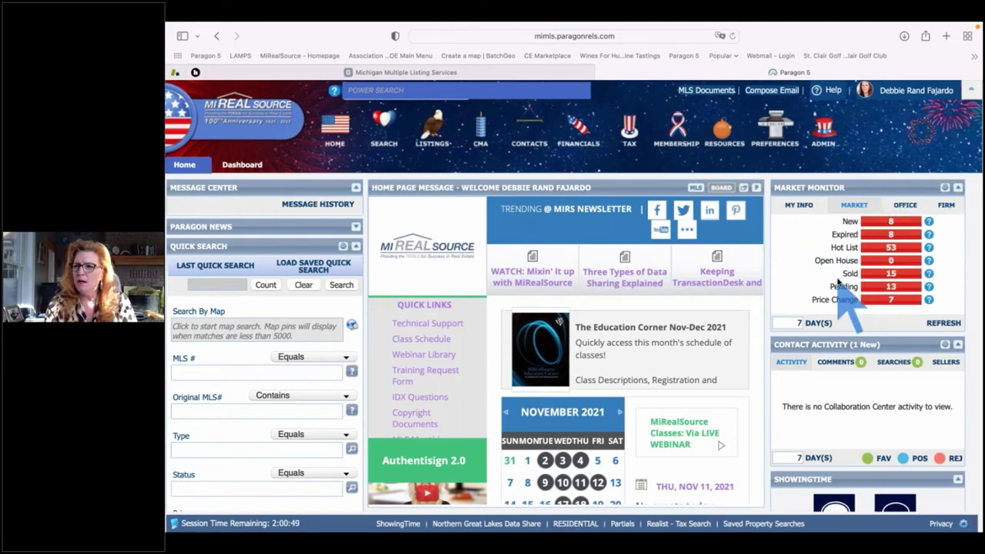
scroll(839, 283, "up", 3)
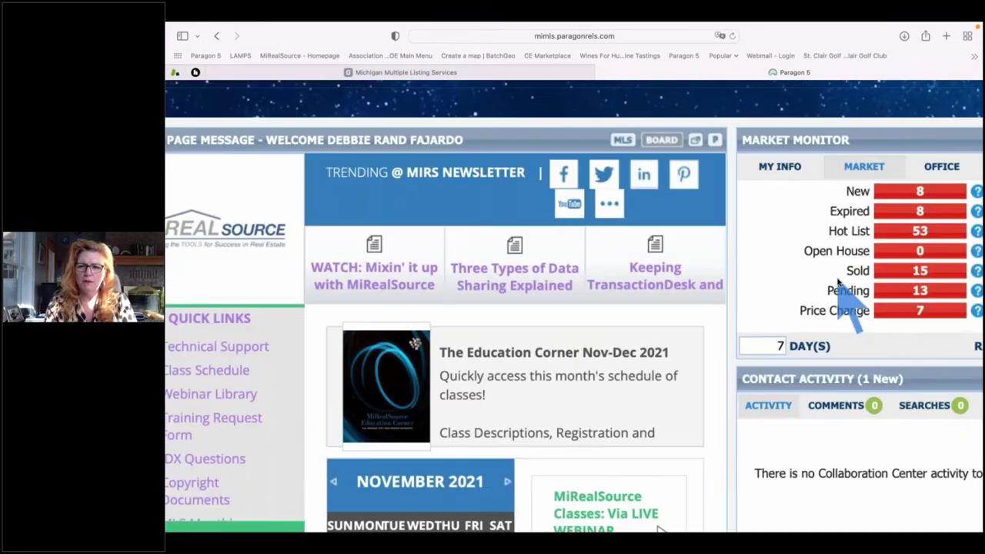
scroll(839, 283, "up", 3)
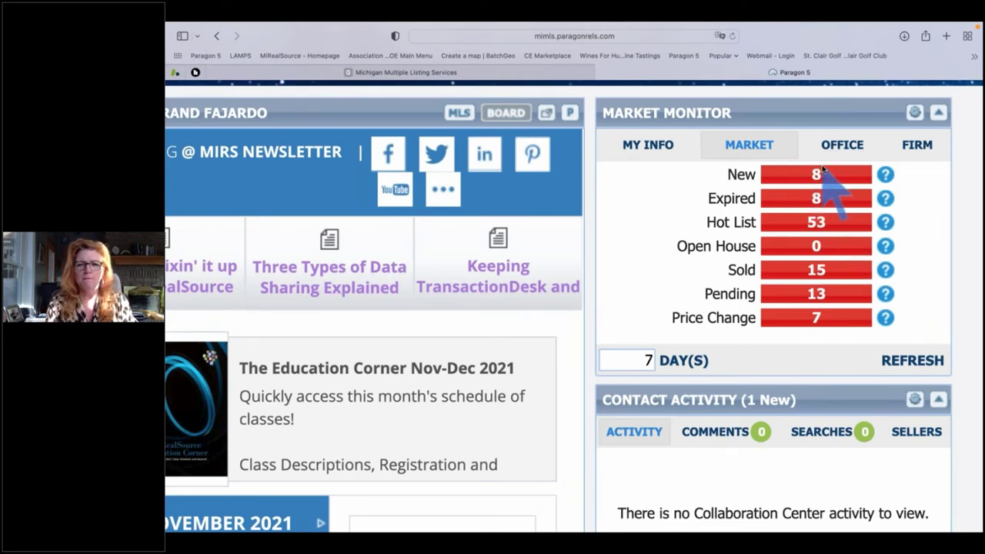
Change the Market Monitor day range from 7 to 30 days and refresh the counts
left_click(653, 360)
key("BackSpace")
type("30")
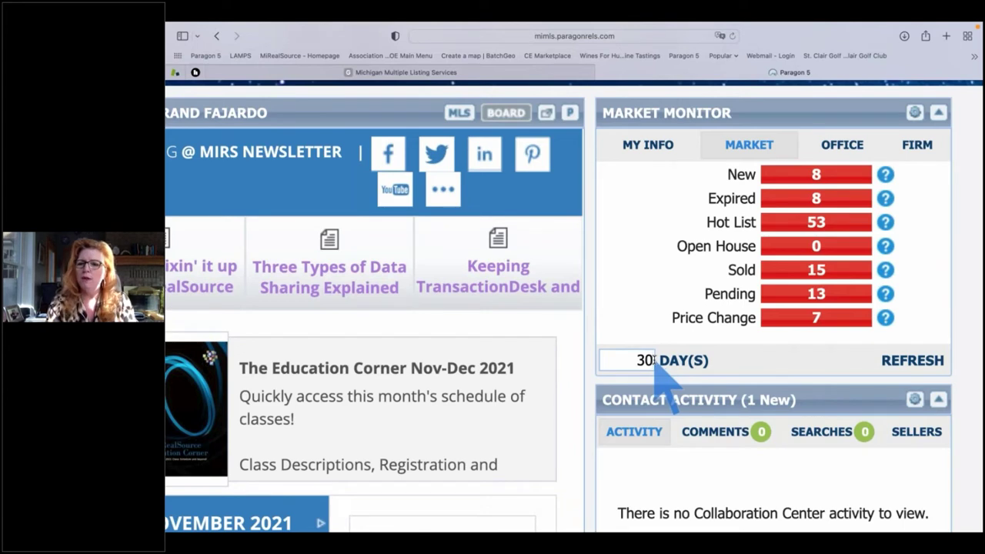
left_click(907, 361)
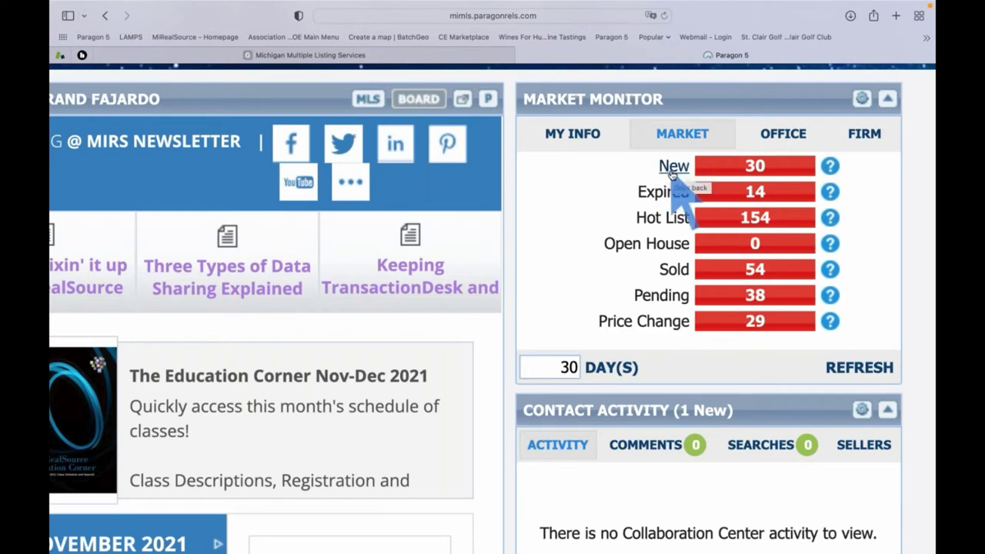
Switch Market Monitor to MY INFO to see your own 30-day listing counts
scroll(671, 175, "down", 5)
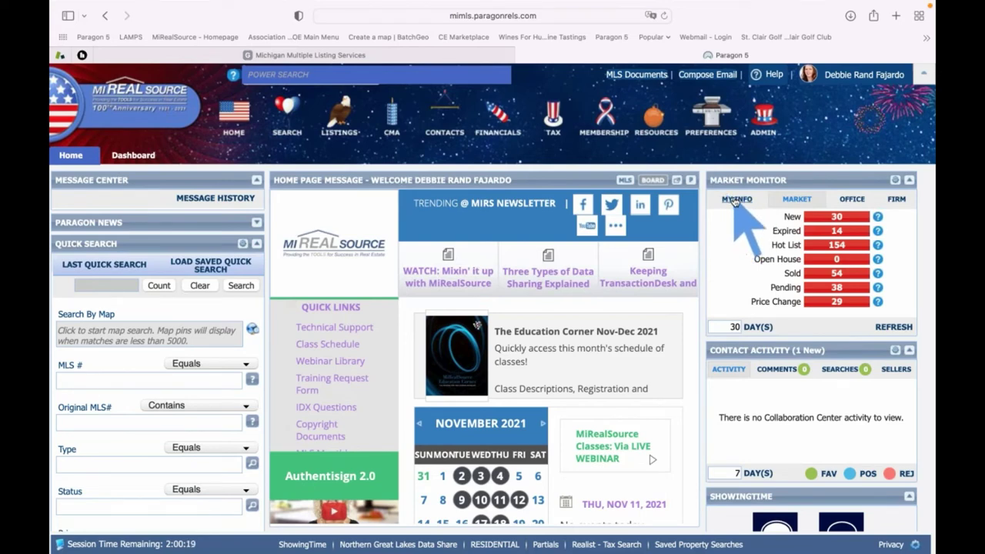
left_click(735, 199)
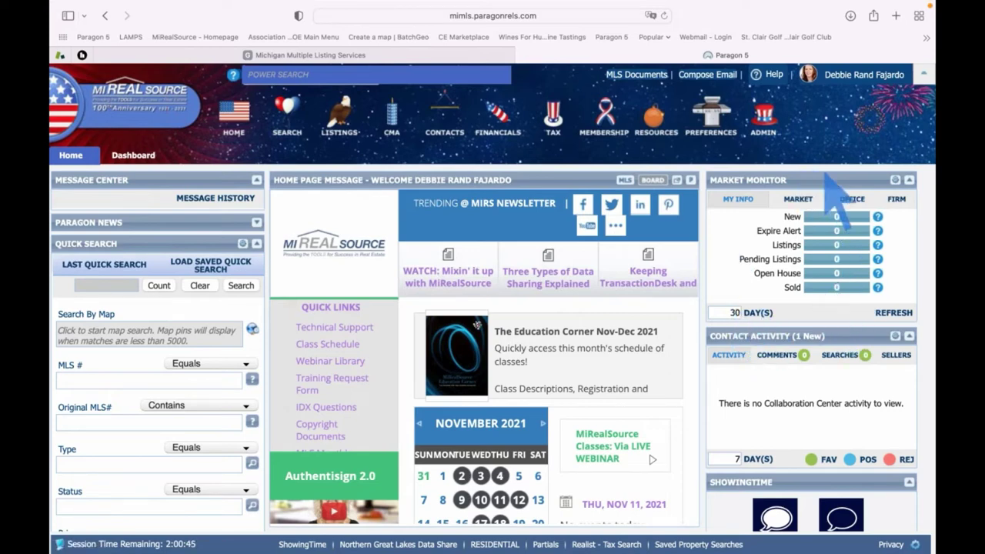
View Market Monitor's OFFICE counts, then the FIRM's 30-day figures
left_click(851, 199)
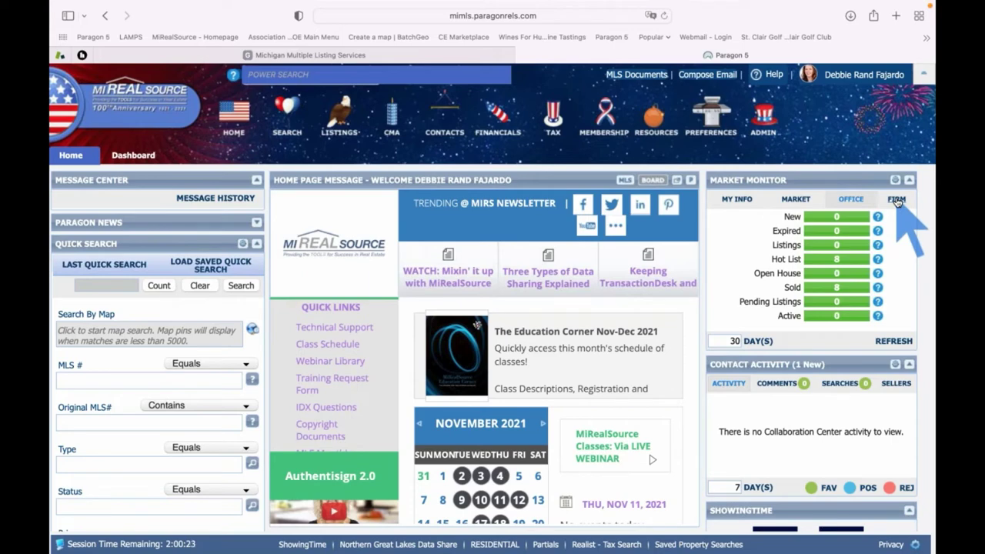
left_click(897, 200)
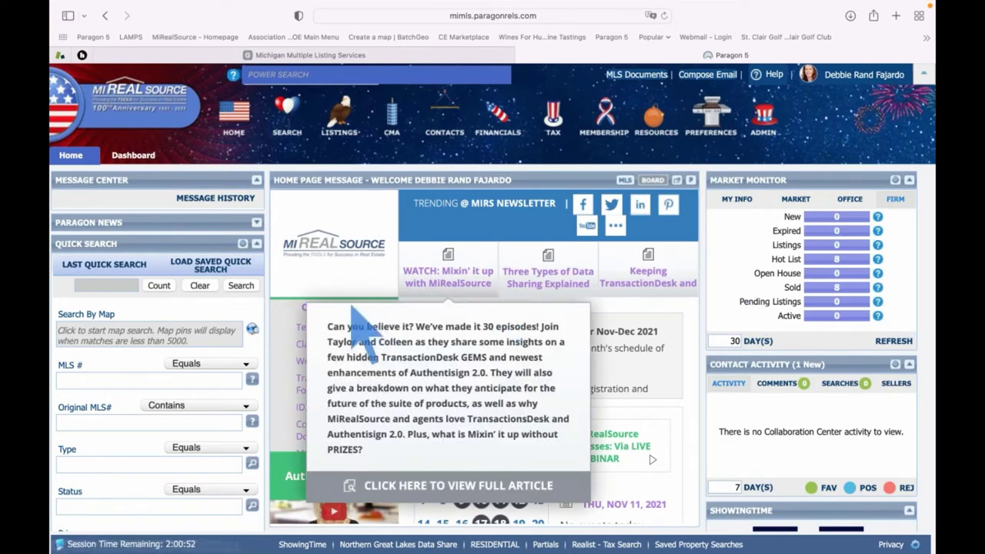
left_click(106, 263)
left_click(117, 475)
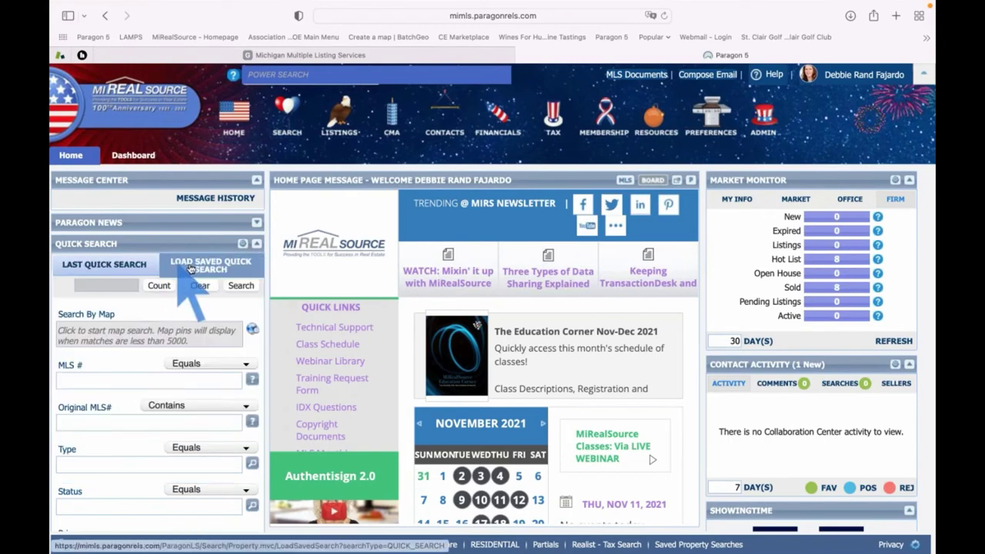
mouse_move(146, 264)
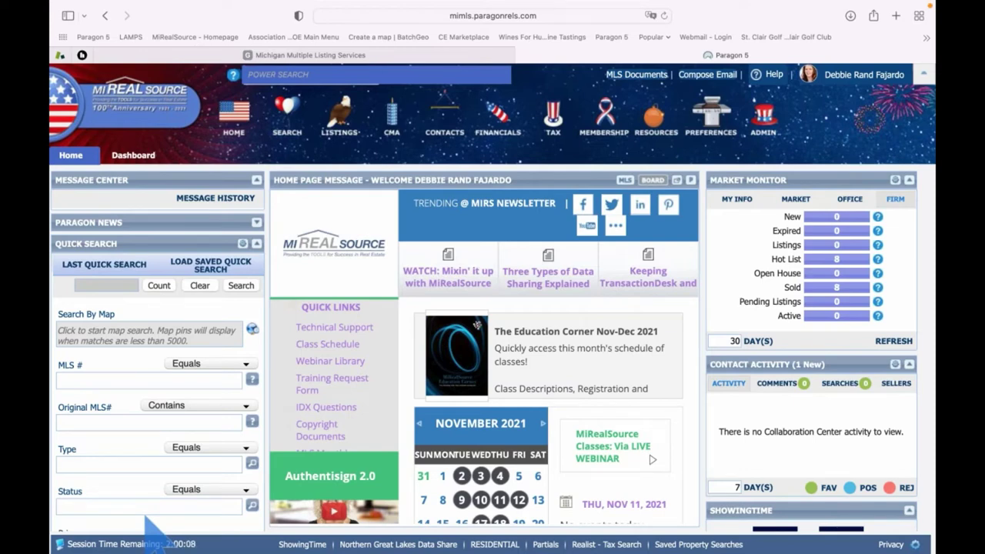
left_click(307, 74)
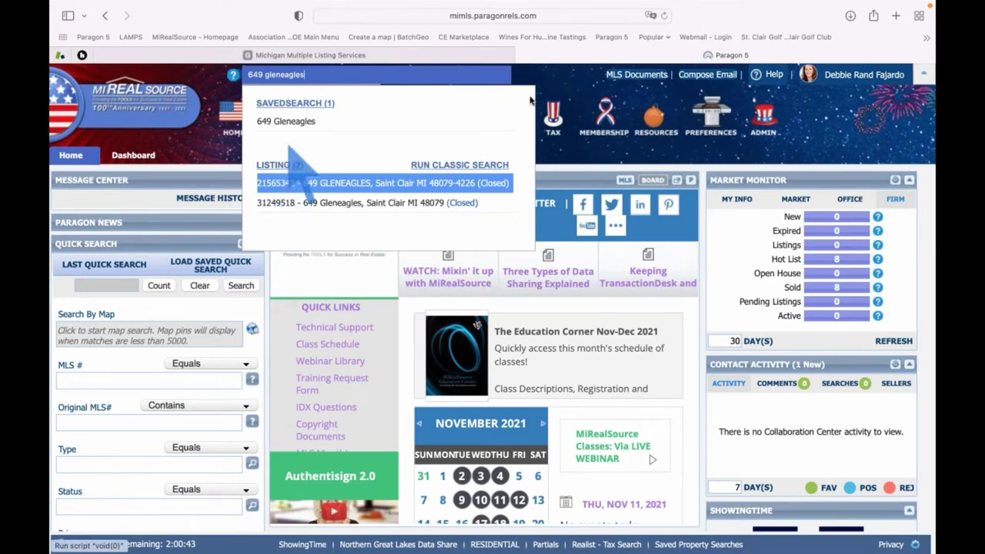
left_click(596, 147)
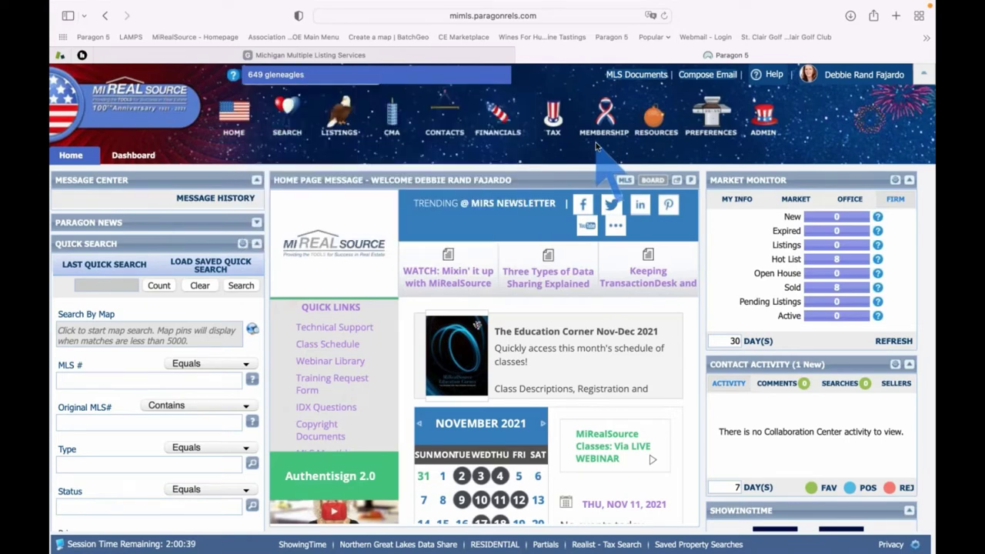
mouse_move(566, 340)
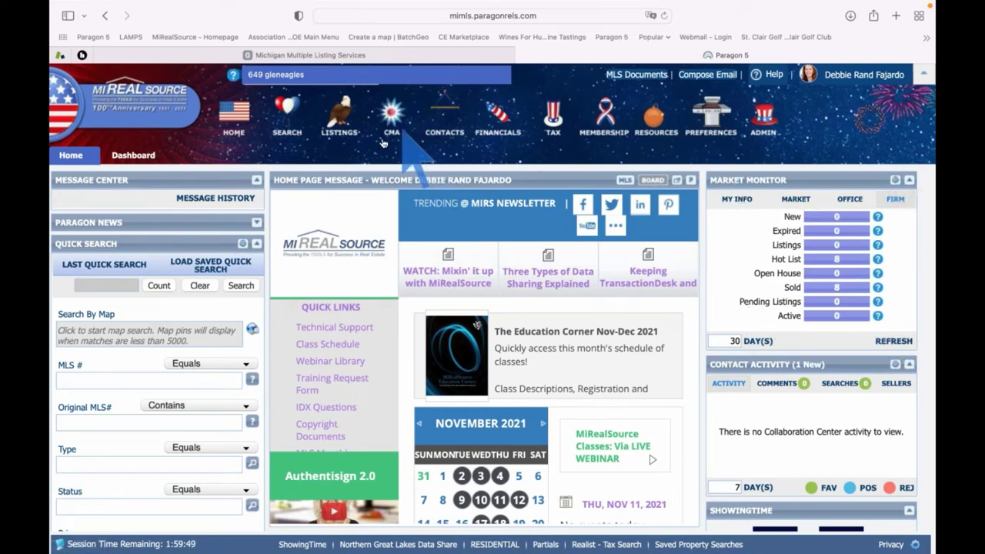
left_click(289, 125)
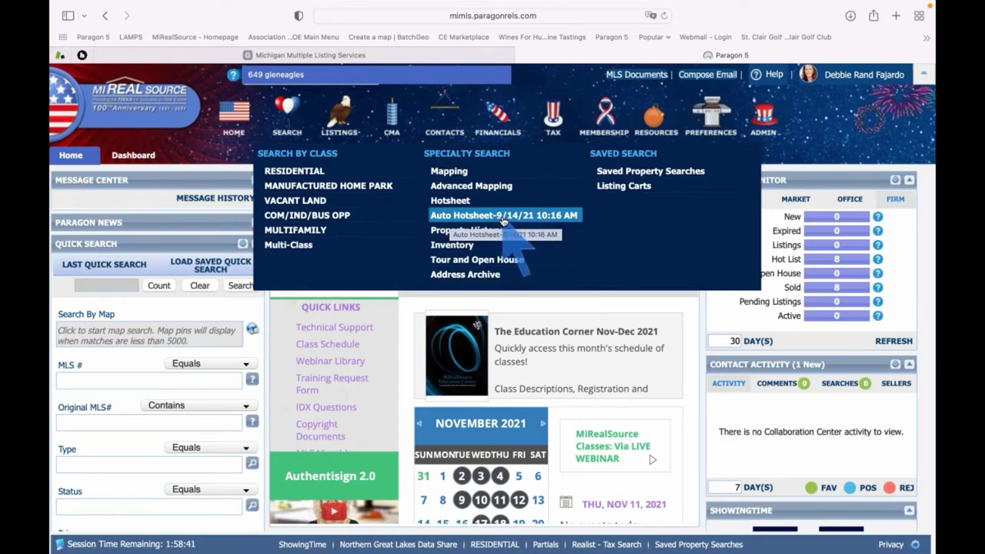
Open the Auto Hotsheet report listing 415 hotsheet records for 247 residential listings
left_click(502, 217)
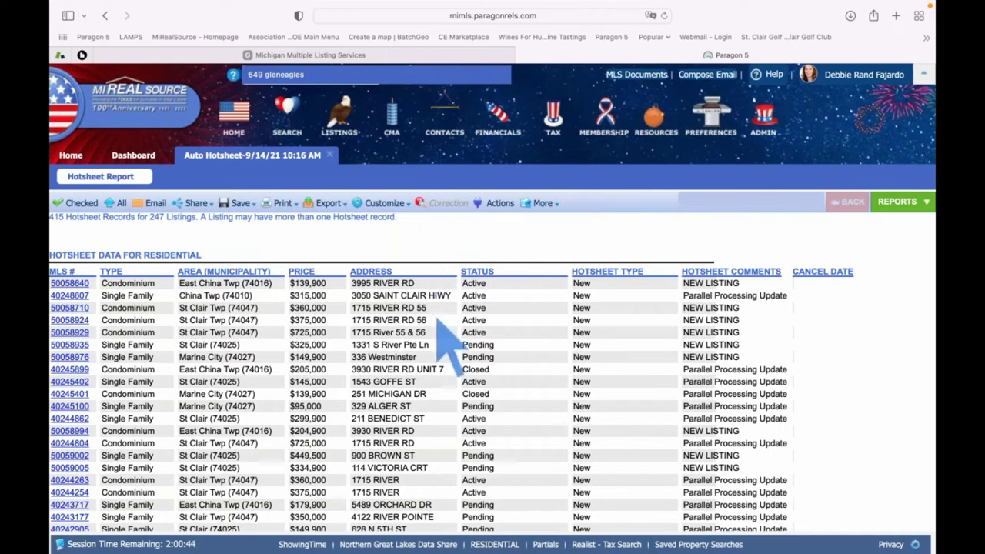
Scroll through the Auto Hotsheet report from the Residential section down to Multifamily
scroll(337, 363, "down", 10)
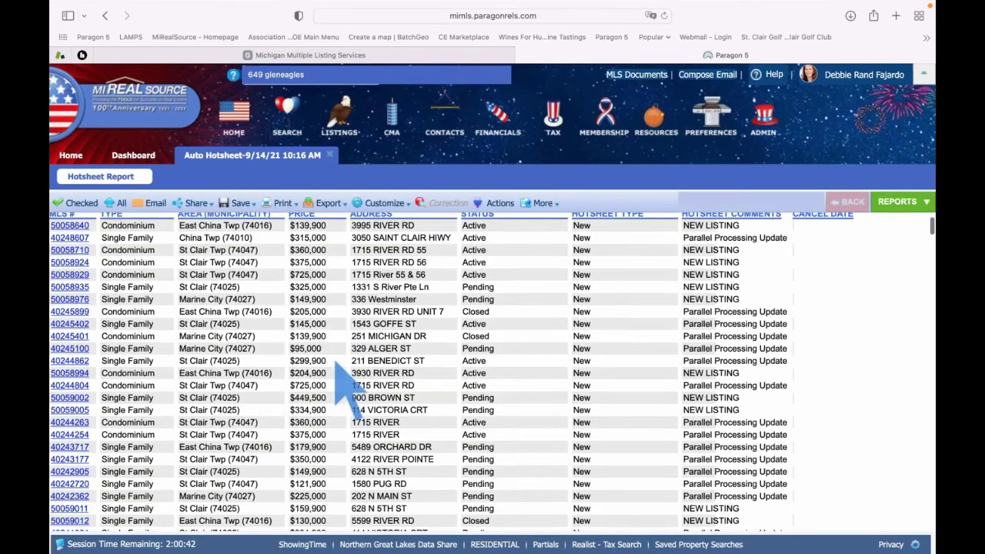
scroll(337, 363, "up", 12)
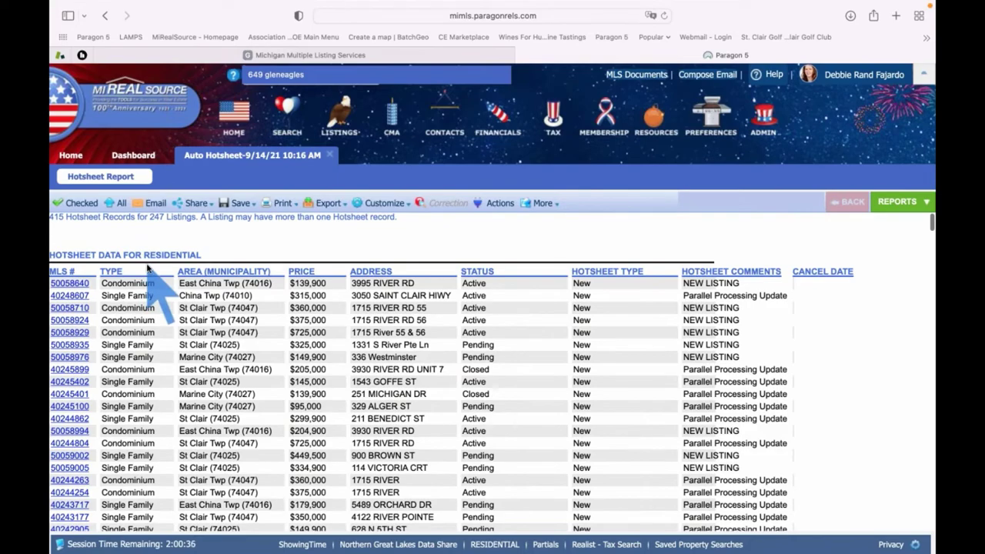
scroll(148, 267, "down", 15)
scroll(148, 266, "down", 15)
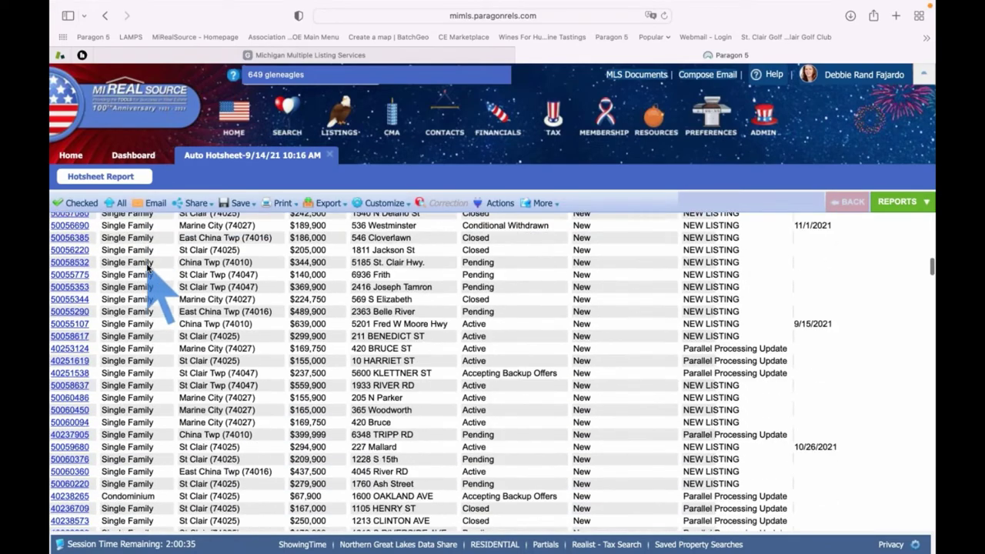
scroll(148, 266, "down", 15)
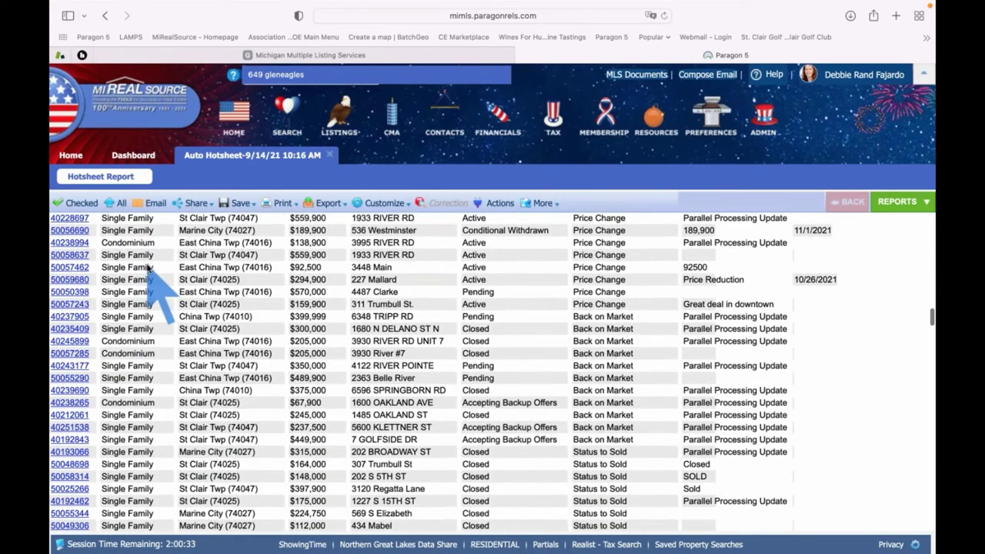
scroll(151, 269, "down", 15)
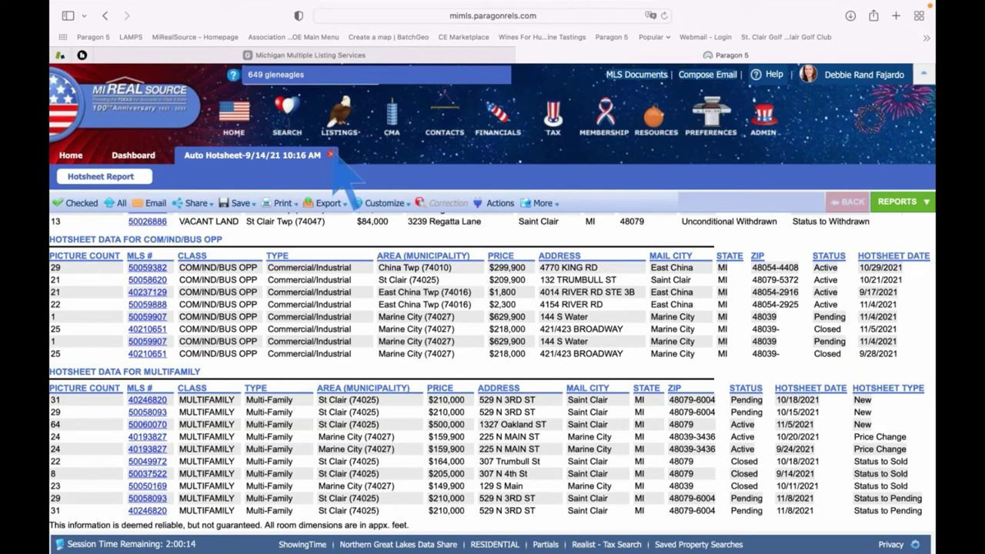
Close the Auto Hotsheet report to return to the Paragon 5 Dashboard
left_click(333, 156)
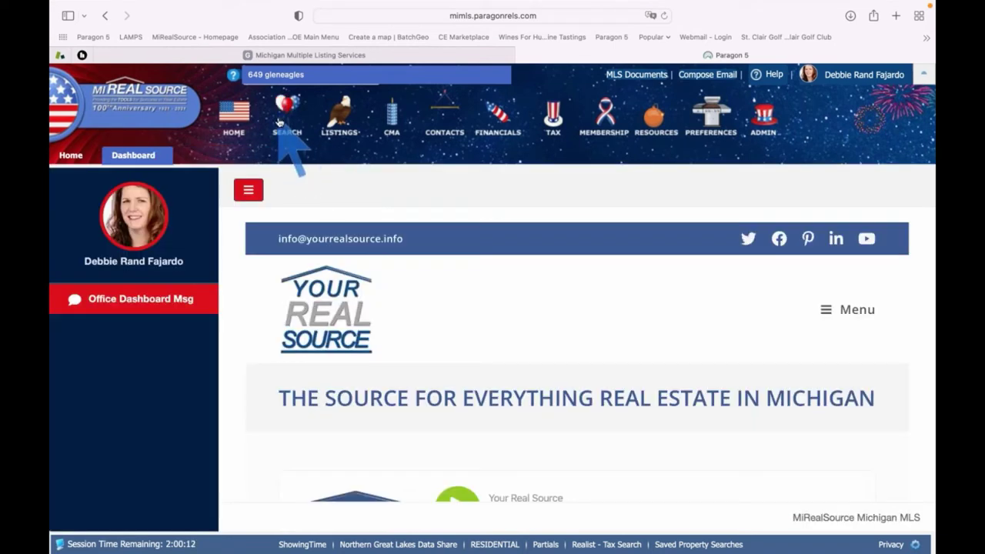
mouse_move(281, 123)
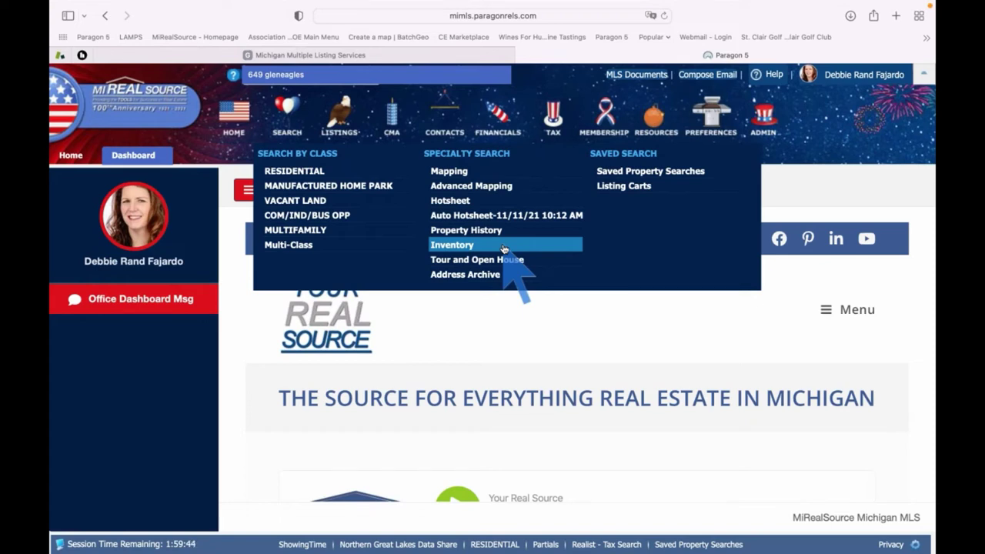
Start an Inventory search and review the Listing Owner choices, leaving them unchanged
left_click(504, 246)
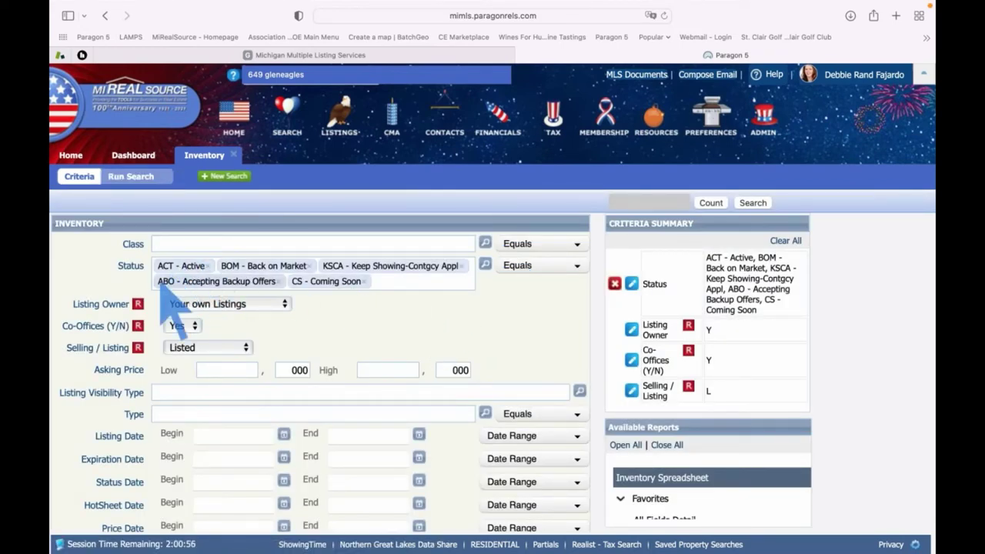
left_click(284, 305)
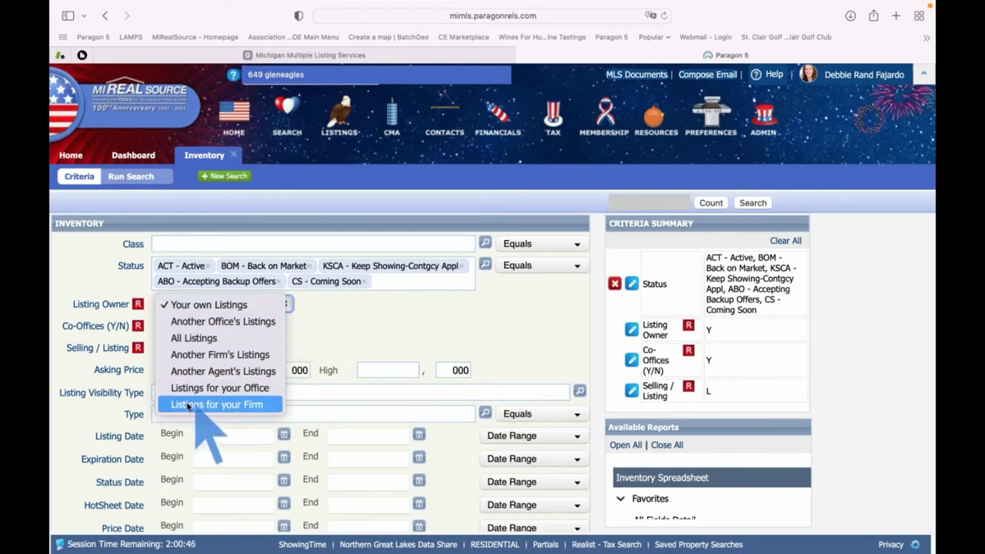
left_click(350, 321)
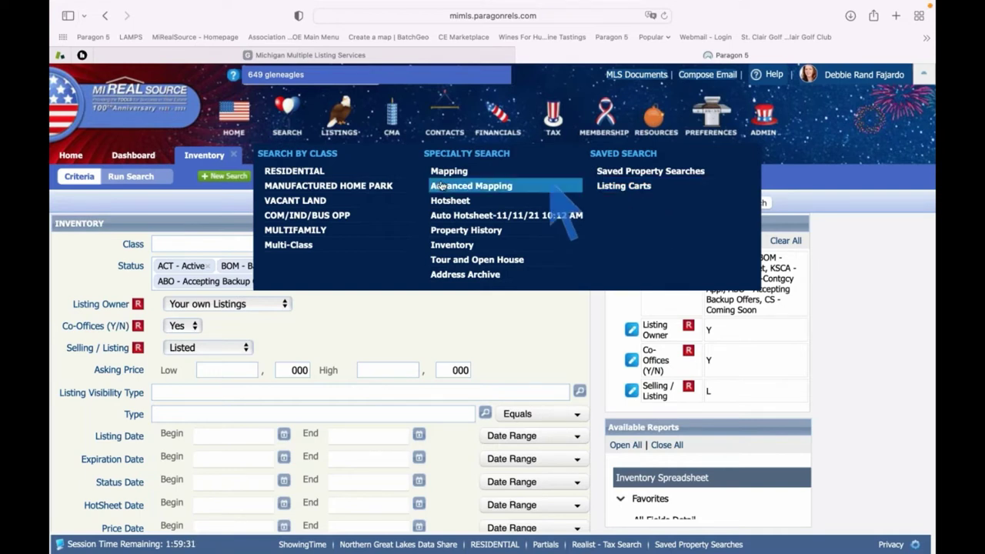
Start a RES - Single Family search limited to ALL ACTIVE statuses, then switch to map search
left_click(314, 172)
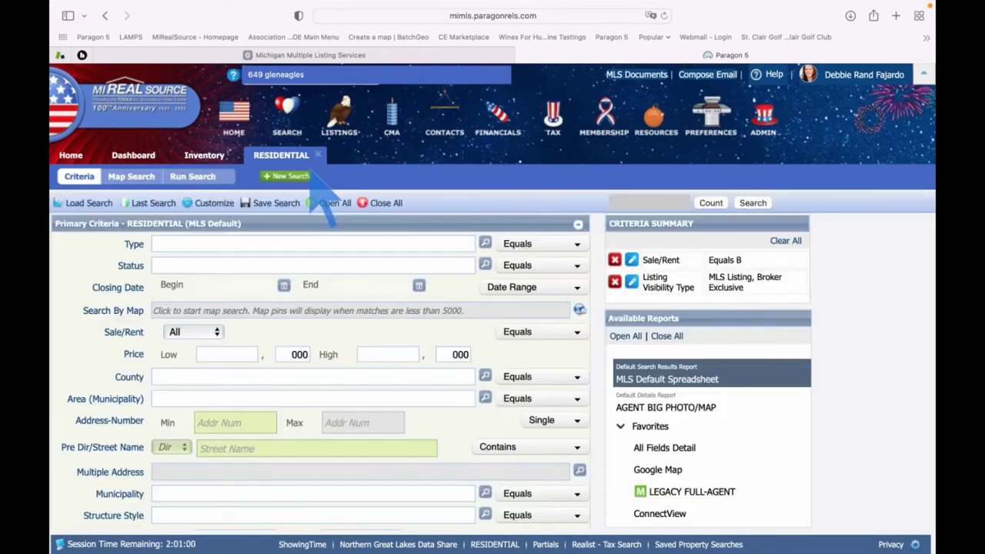
type("re")
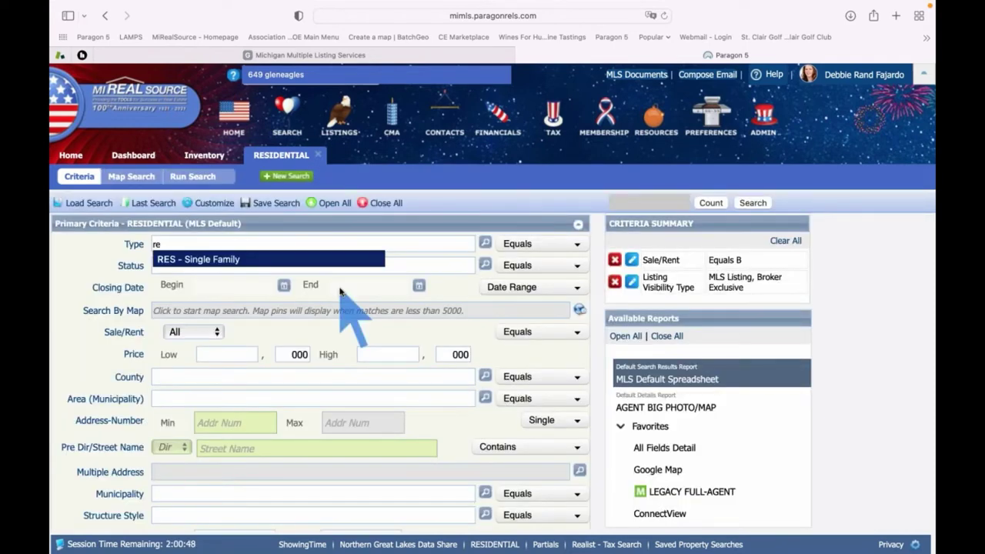
key("Return")
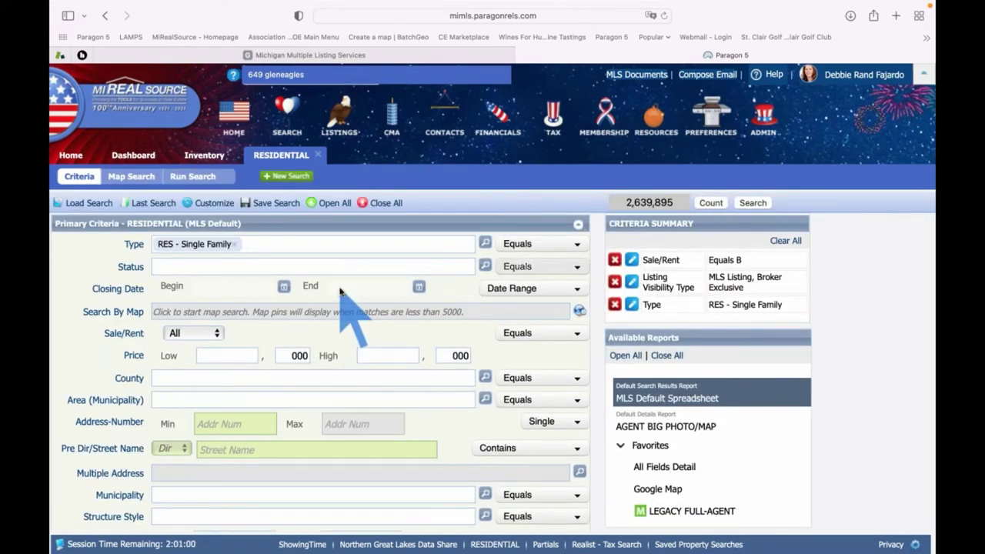
key("Tab")
type("a")
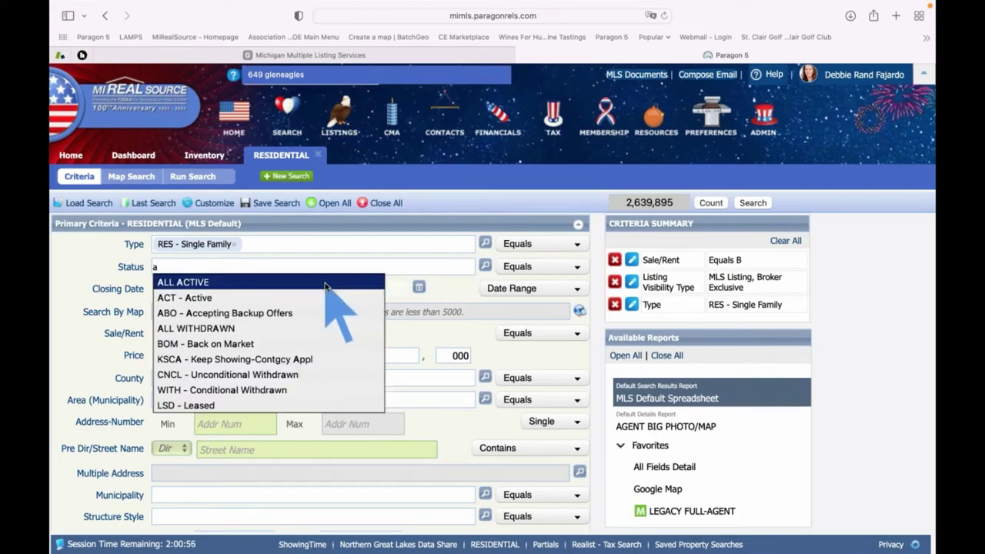
left_click(326, 285)
left_click(485, 267)
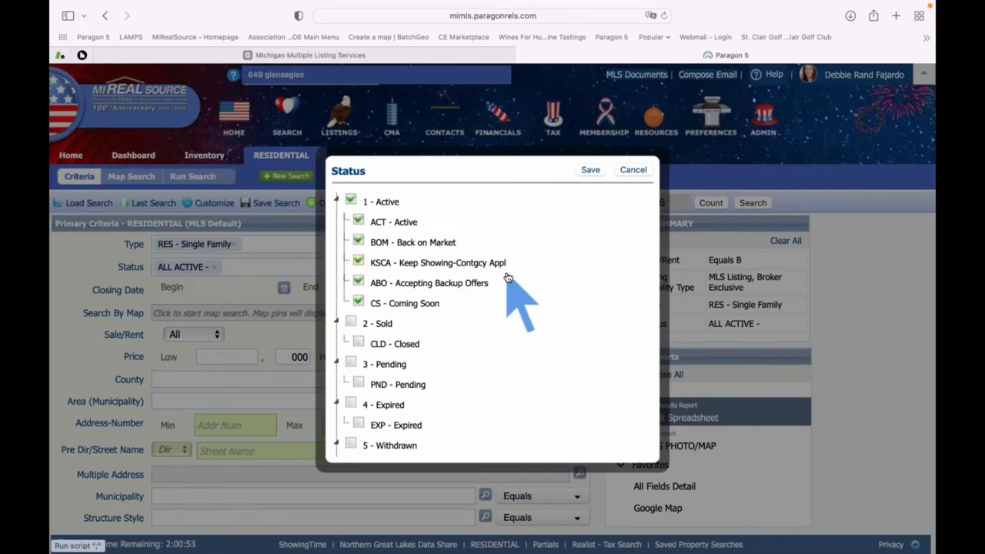
left_click(590, 170)
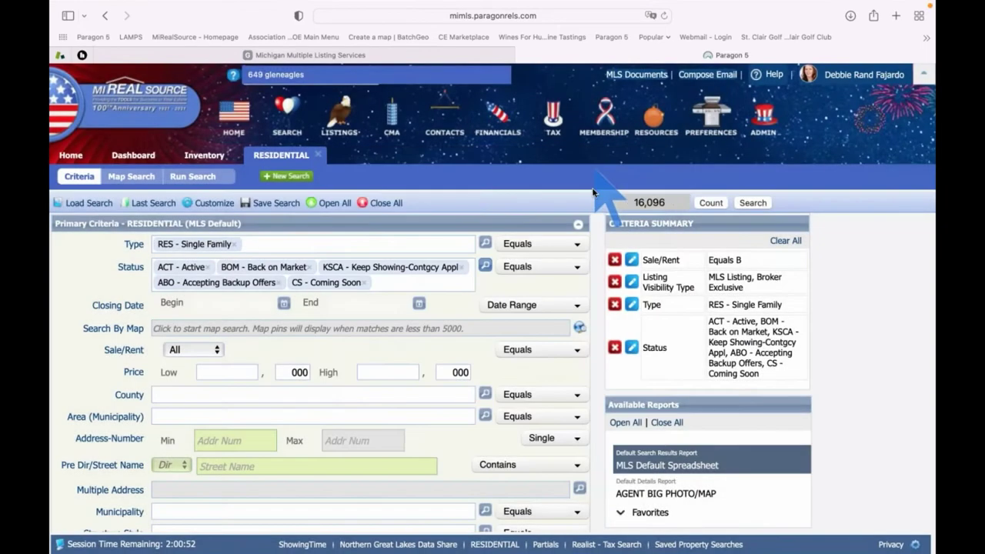
left_click(285, 331)
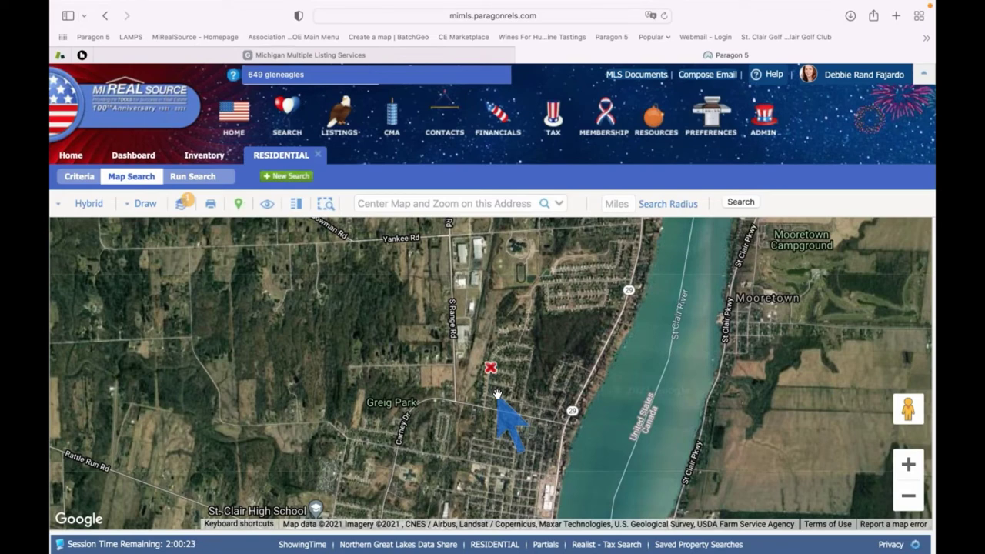
Centre the map on 'grosse point, mi' and zoom out one level
left_click(412, 204)
type("gro")
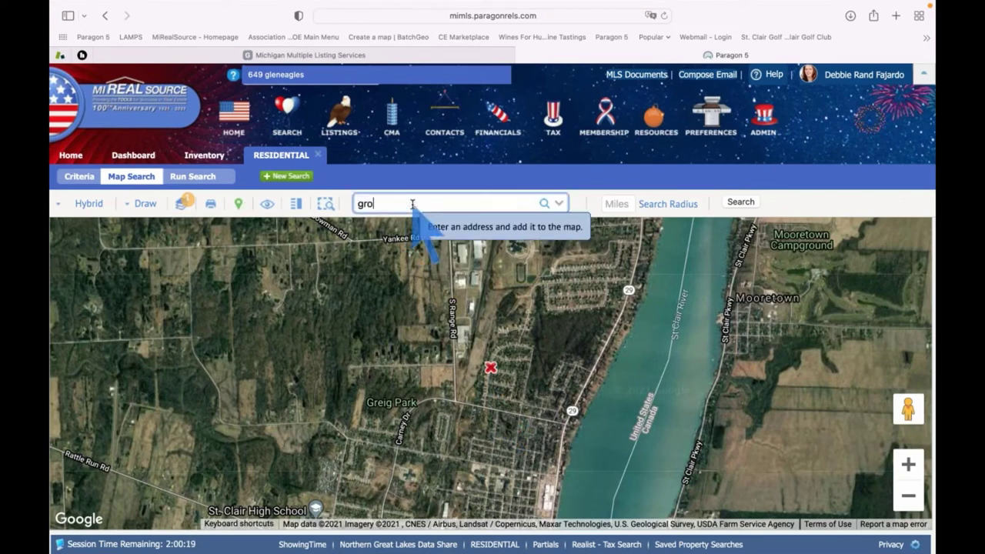
type("sse point mi")
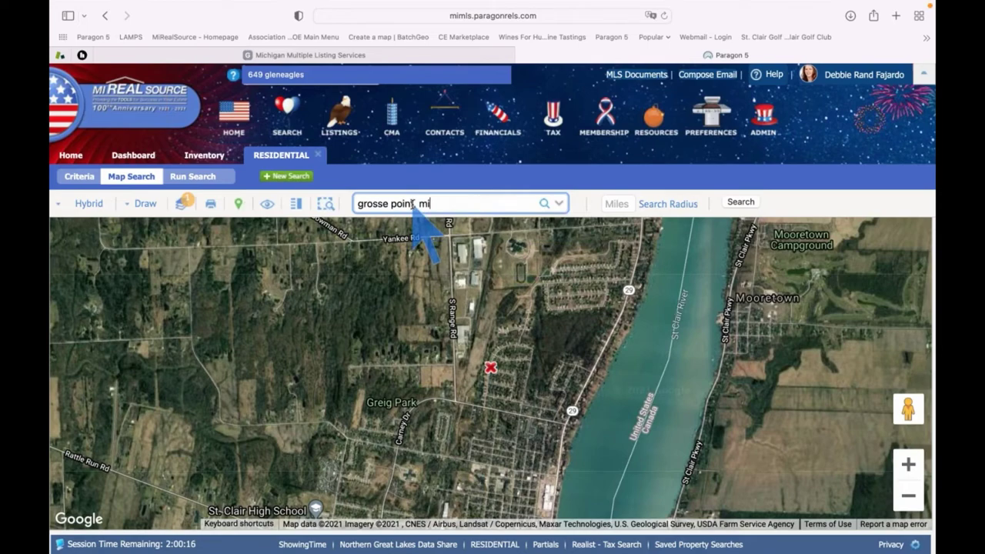
left_click(415, 203)
type(", mi")
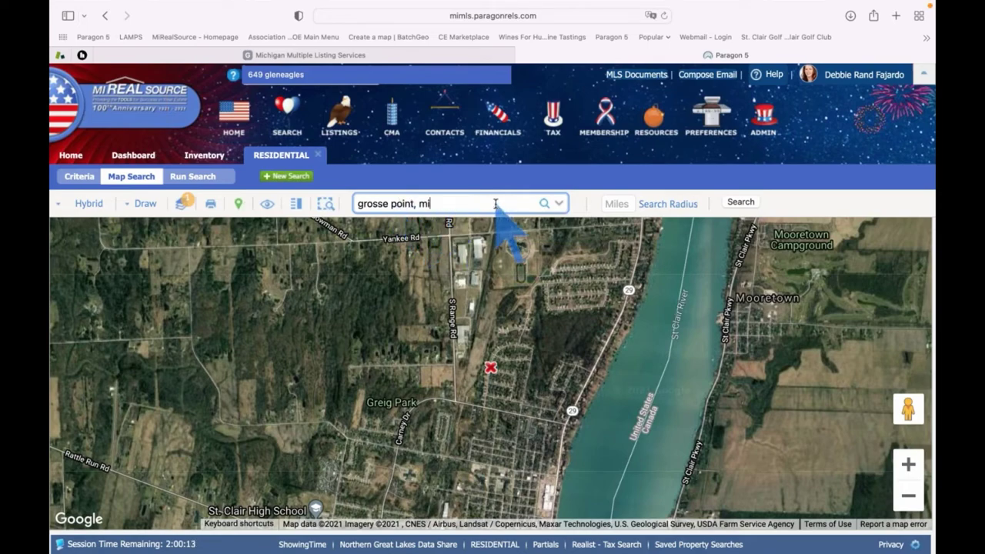
key("Return")
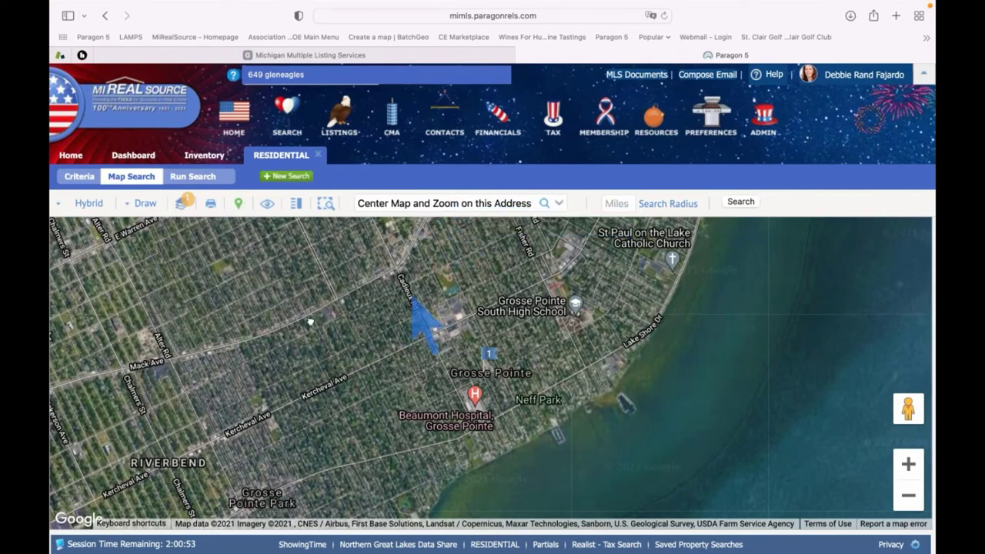
left_click_drag(330, 330, 212, 365)
left_click_drag(402, 295, 508, 301)
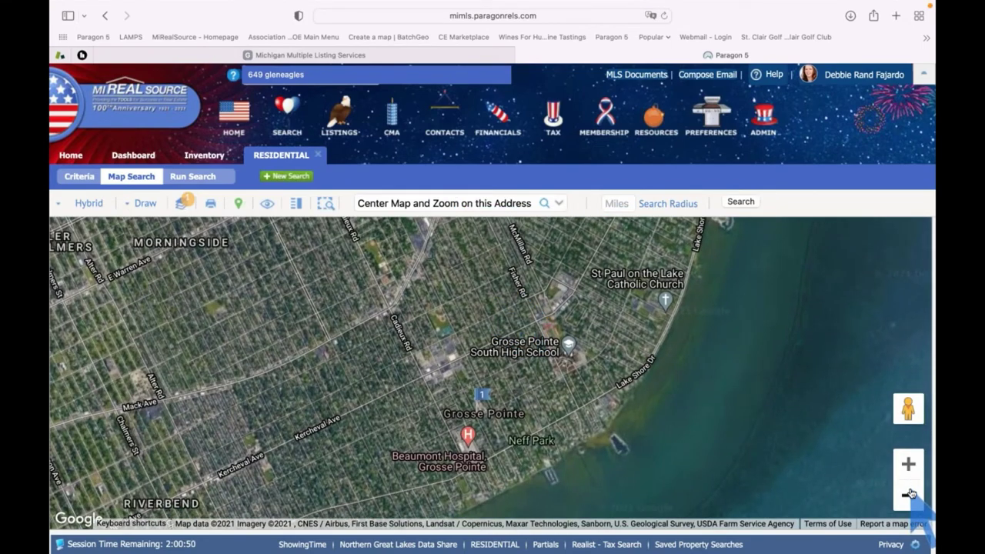
left_click(909, 495)
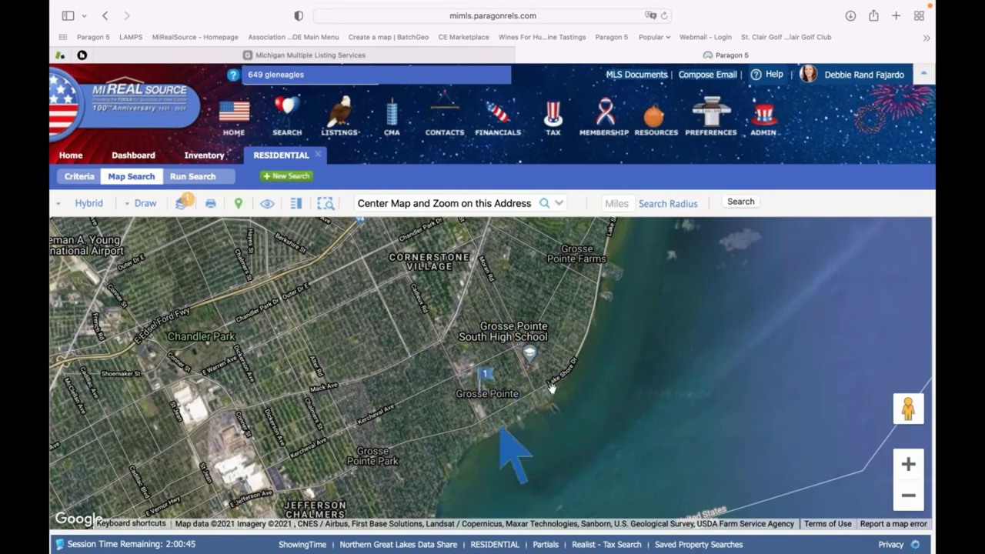
Run a 5-mile radius search around Grosse Pointe
left_click(613, 203)
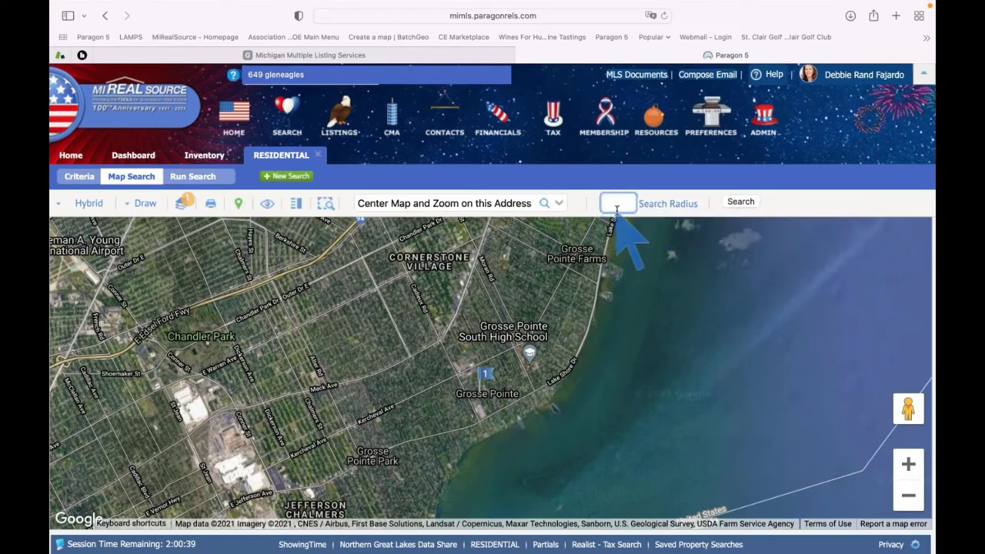
type("5")
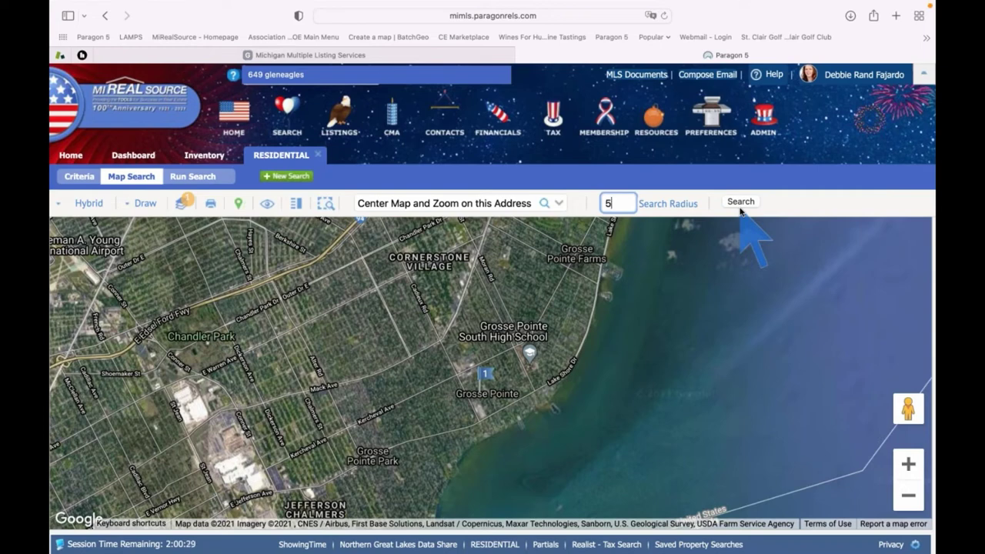
left_click(667, 204)
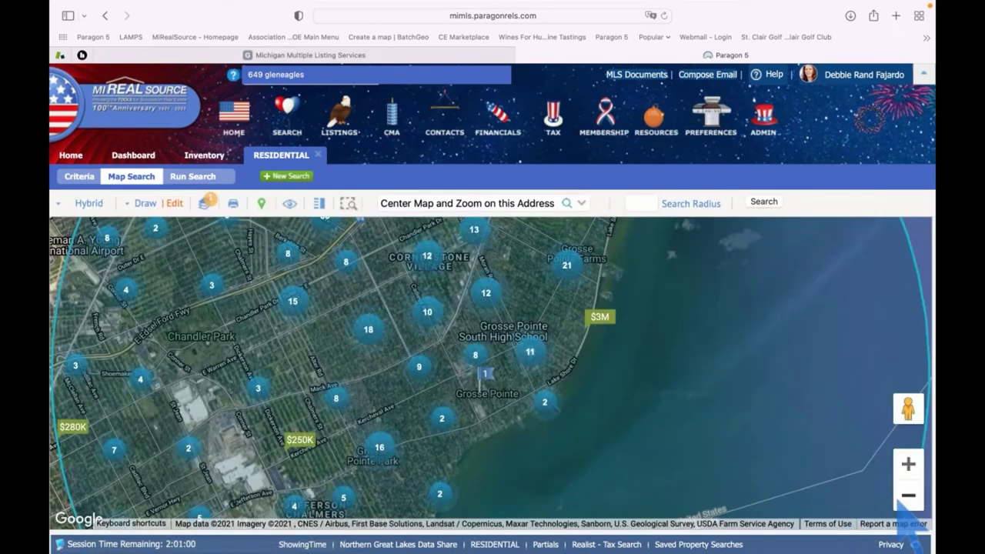
Zoom out twice to see the whole 5-mile circle and pick the Polygon drawing tool
left_click(906, 496)
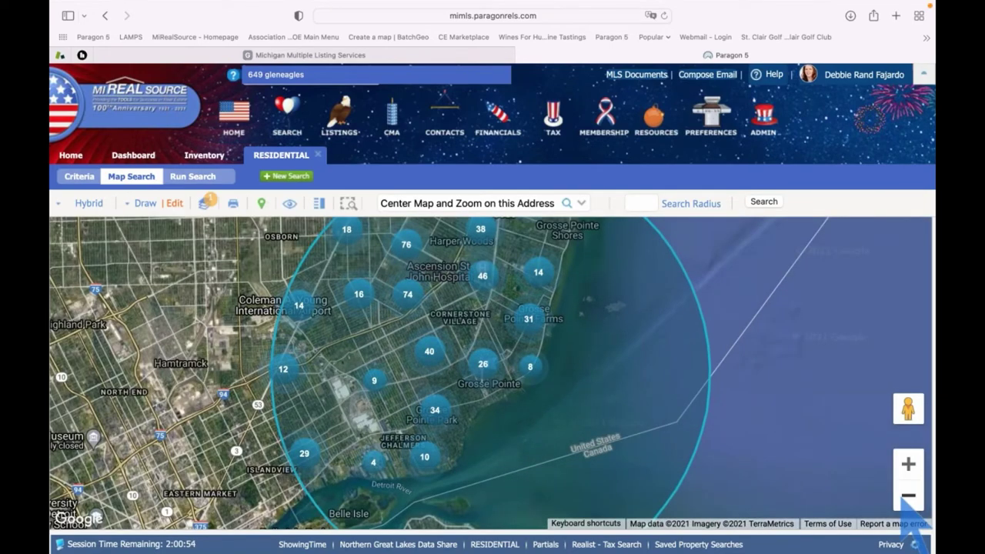
left_click(908, 495)
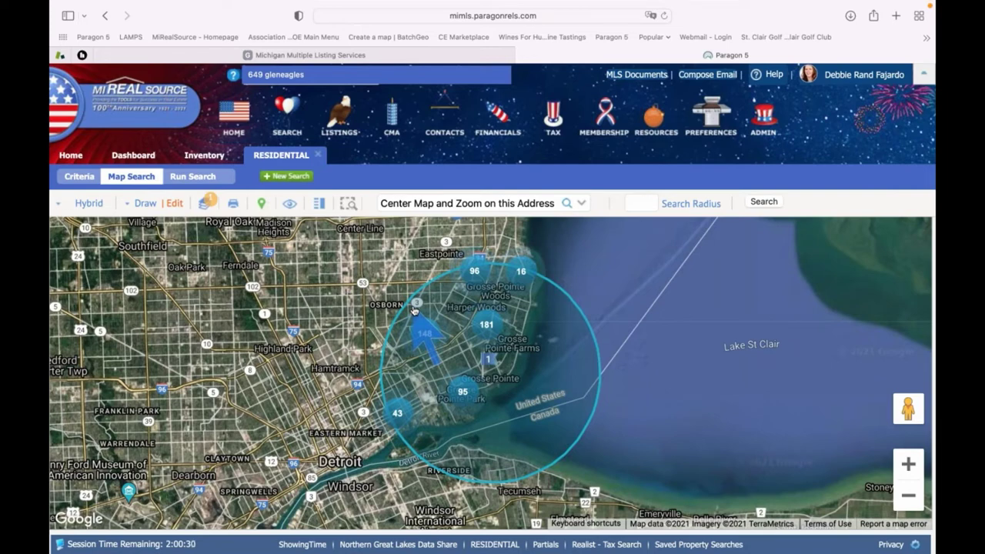
left_click(139, 205)
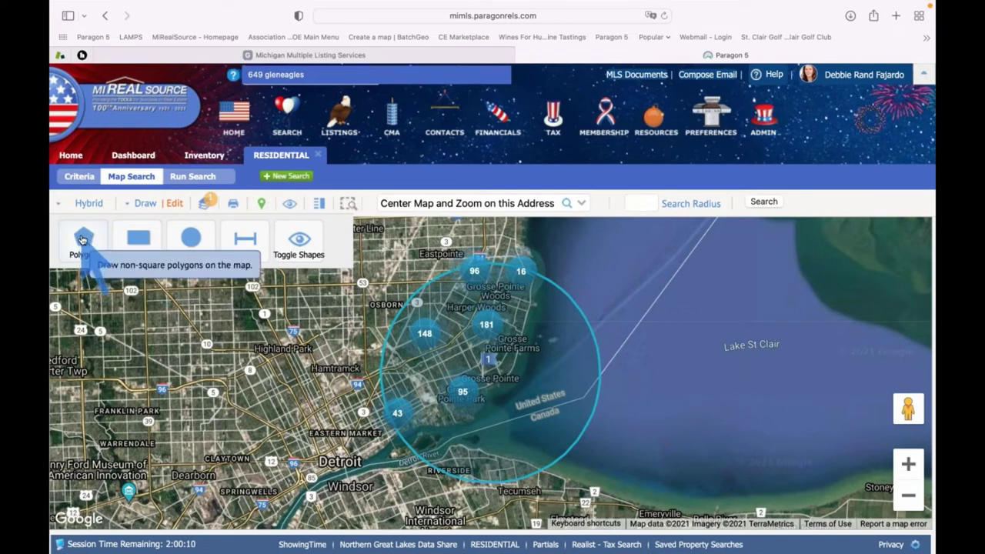
left_click(82, 239)
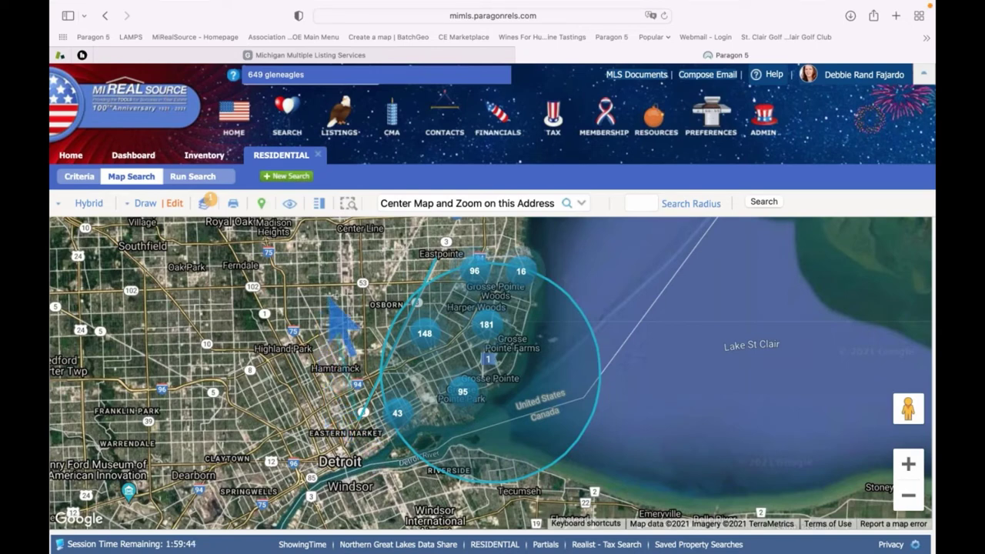
Draw a triangular polygon west of the 5-mile circle on the map
left_click(338, 293)
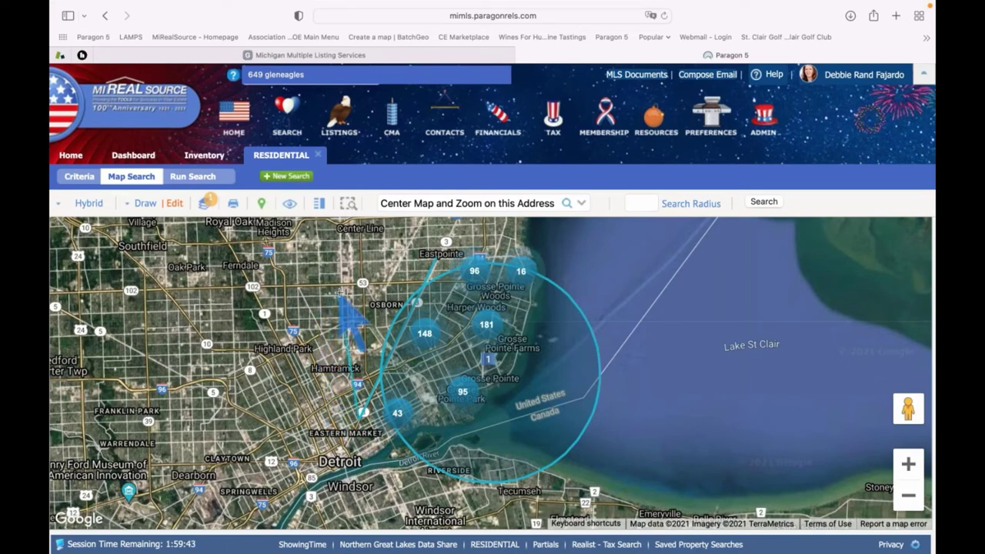
double_click(438, 261)
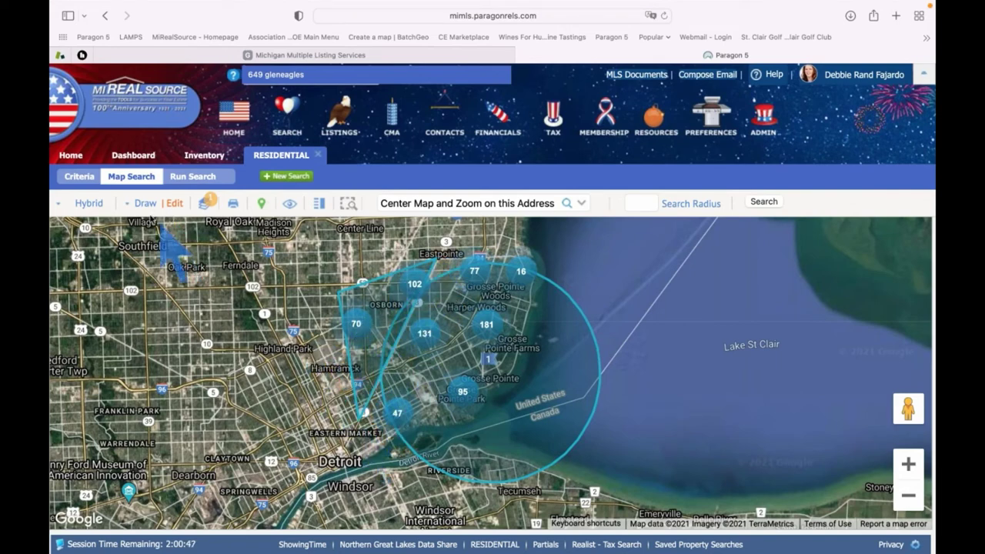
Switch the drawn polygon from Include to Exclude in the search shapes list
left_click(176, 206)
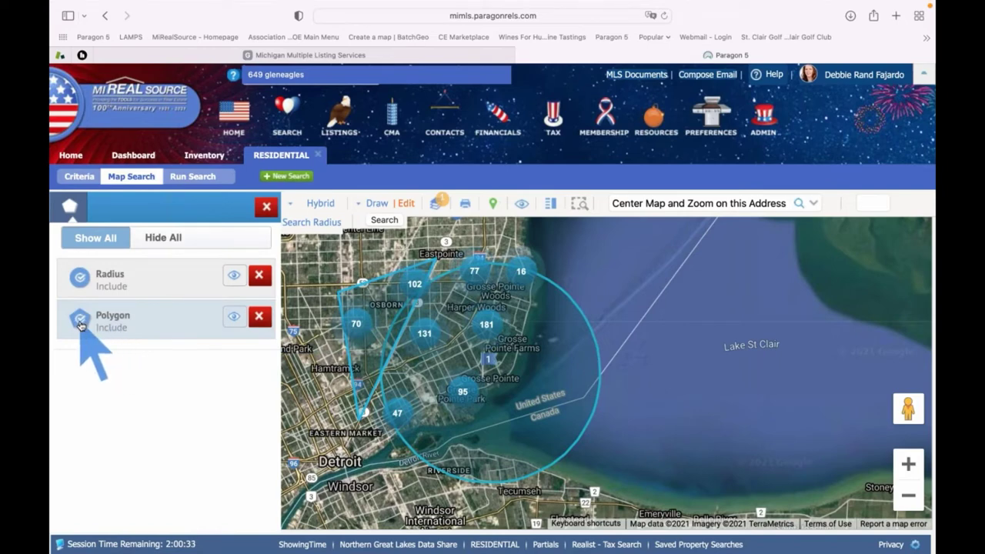
left_click(80, 324)
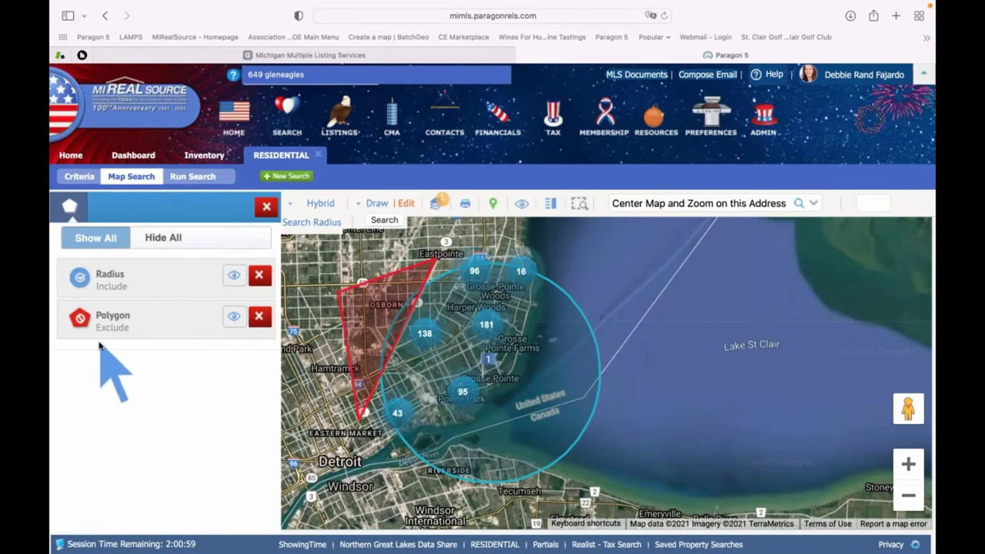
left_click(265, 209)
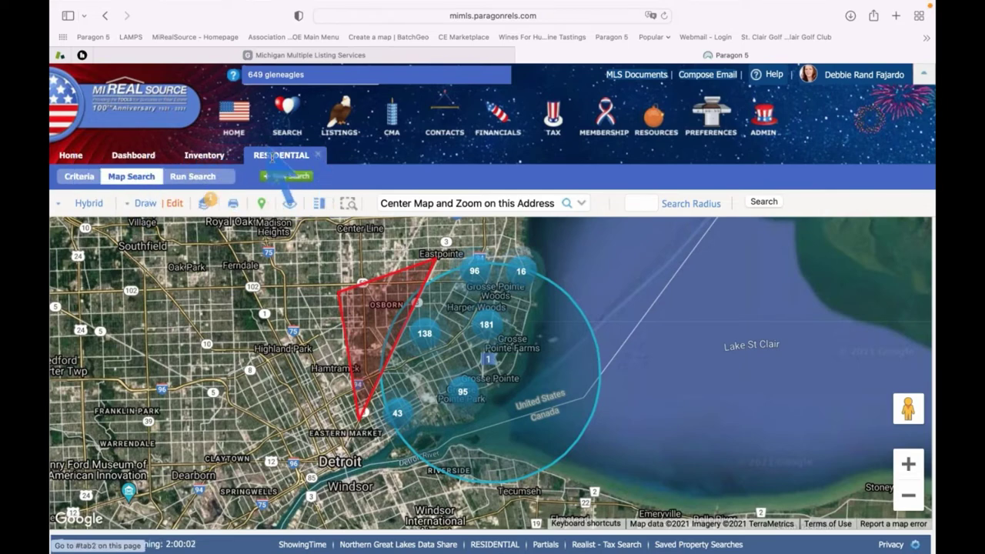
Enter Price Low 250 and Price High 350 on the Criteria form
left_click(79, 178)
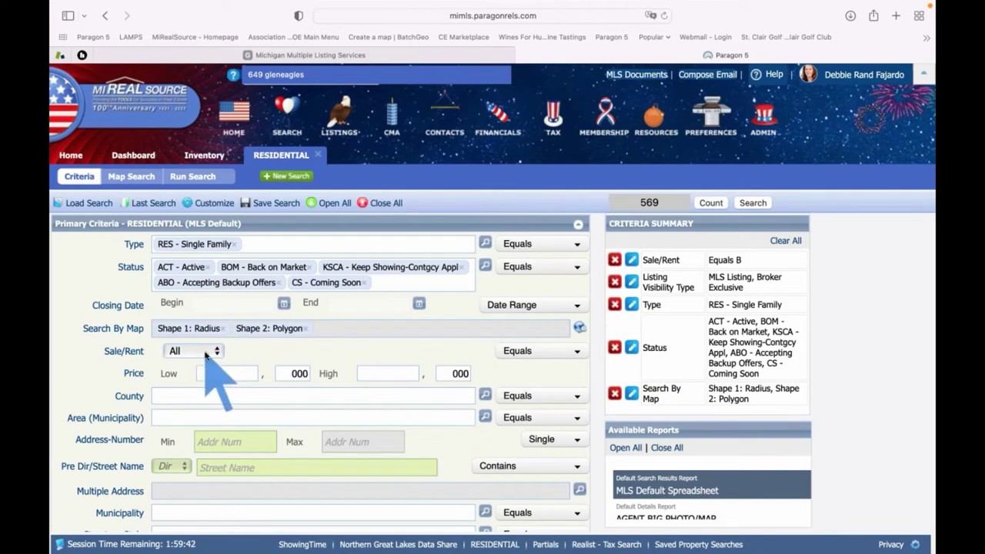
left_click(244, 373)
type("250")
key("Tab")
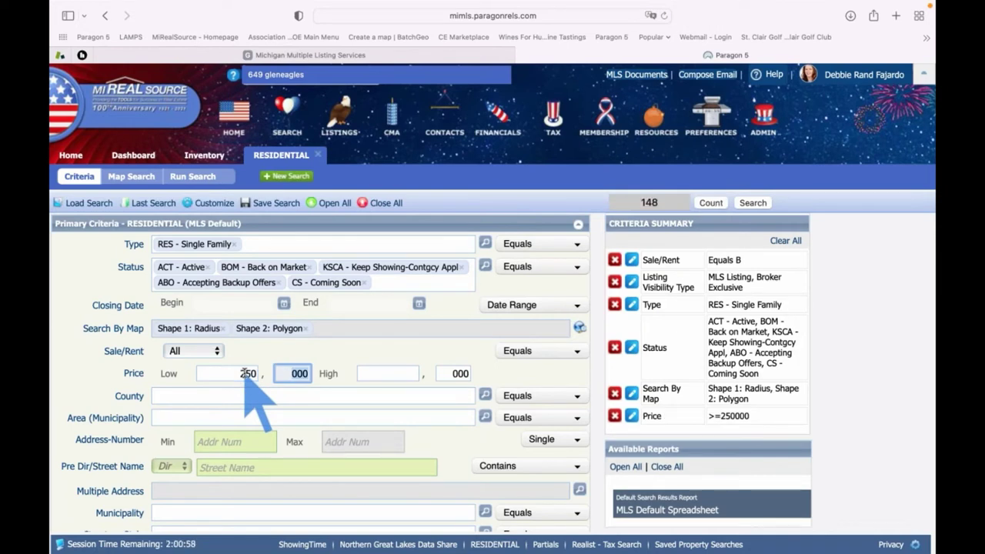
left_click(379, 374)
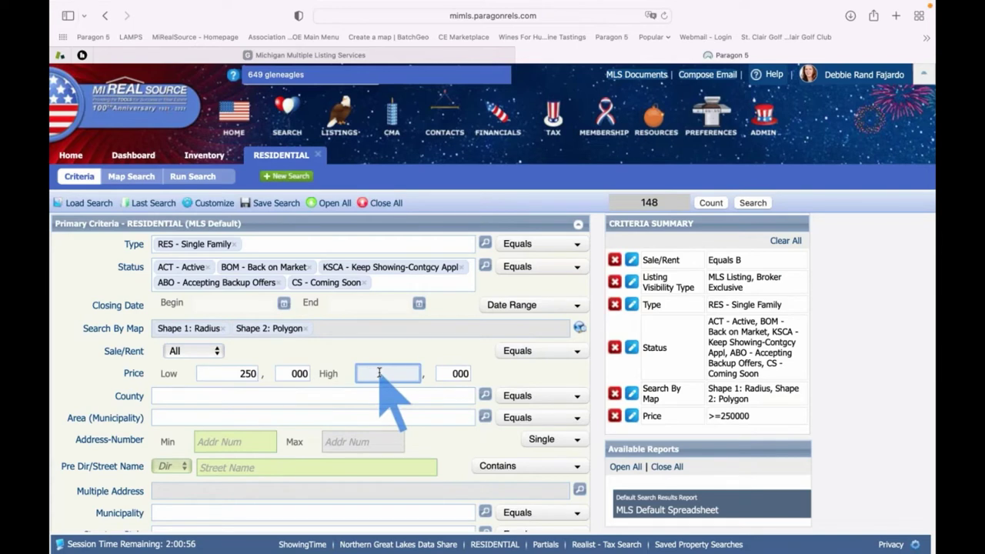
type("350")
key("Tab")
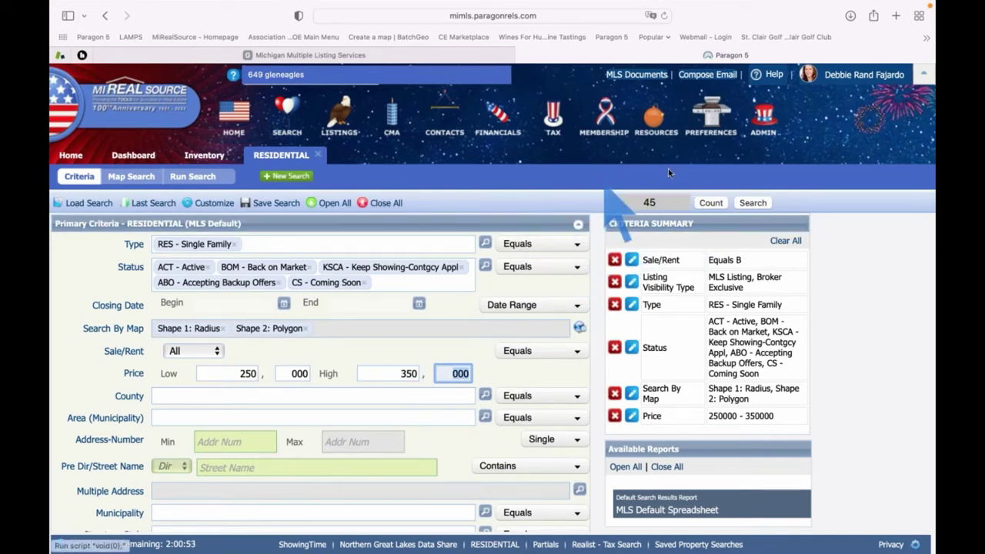
scroll(307, 451, "down", 2)
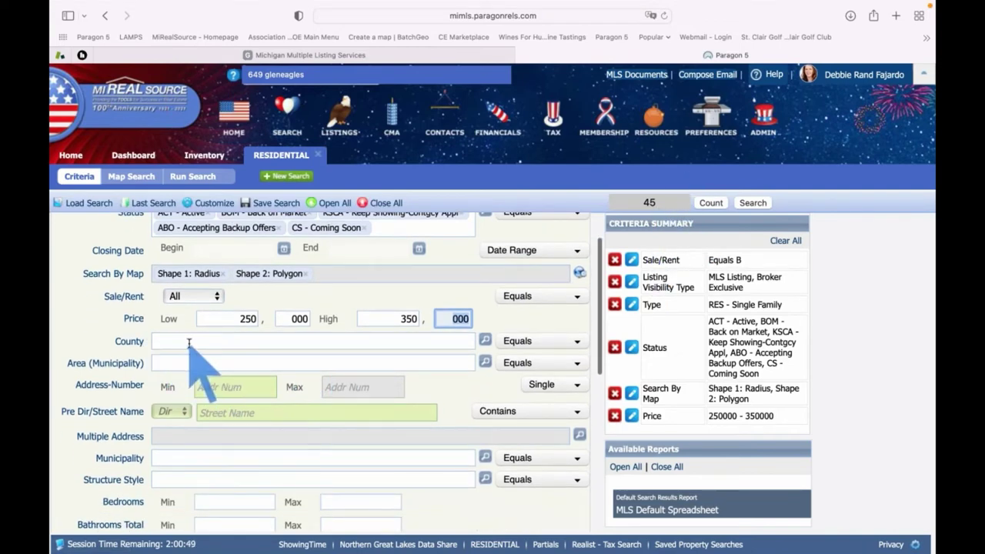
scroll(189, 355, "up", 1)
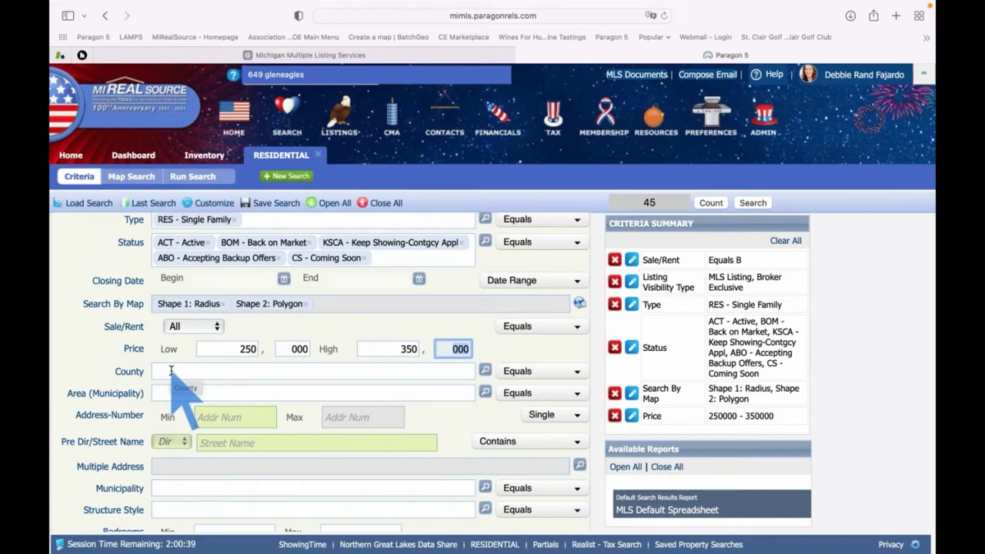
scroll(171, 371, "down", 5)
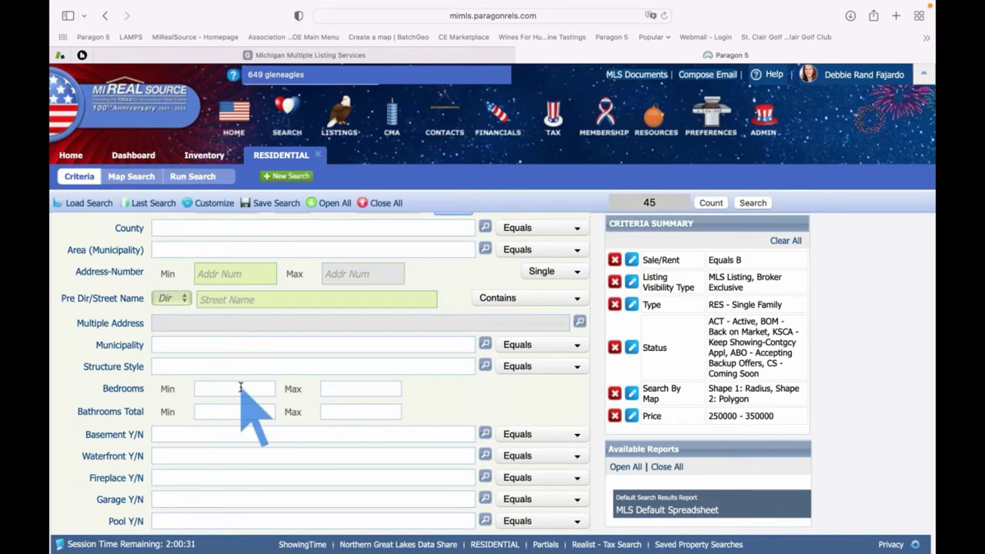
Set Bedrooms Min 3, Bedrooms Max 4 and Bathrooms Total Min 2
left_click(241, 388)
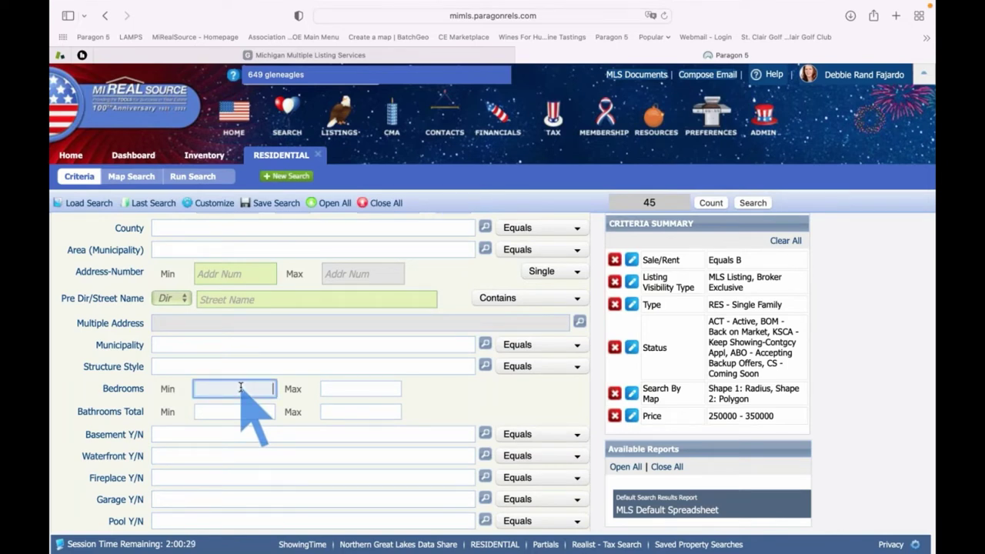
type("3")
key("Tab")
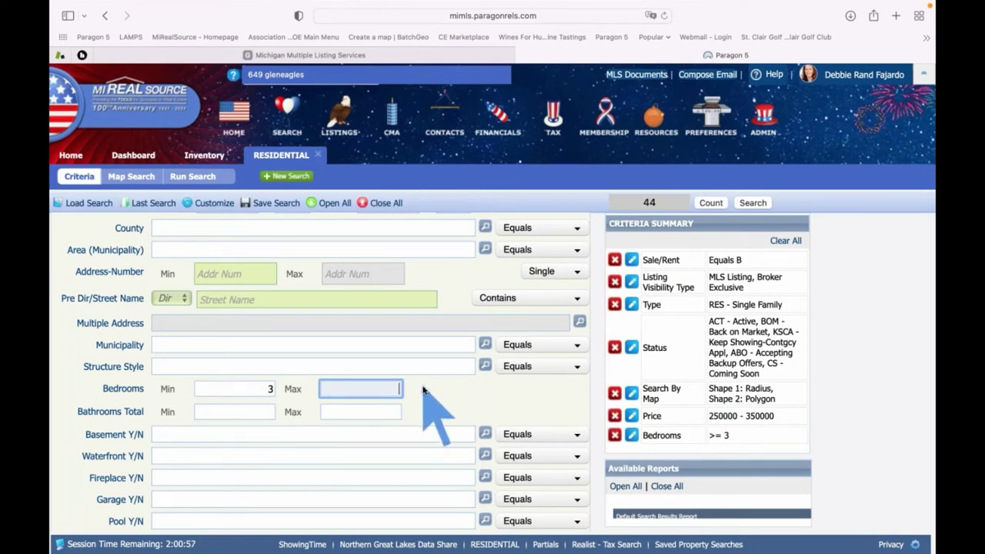
type("4")
key("Tab")
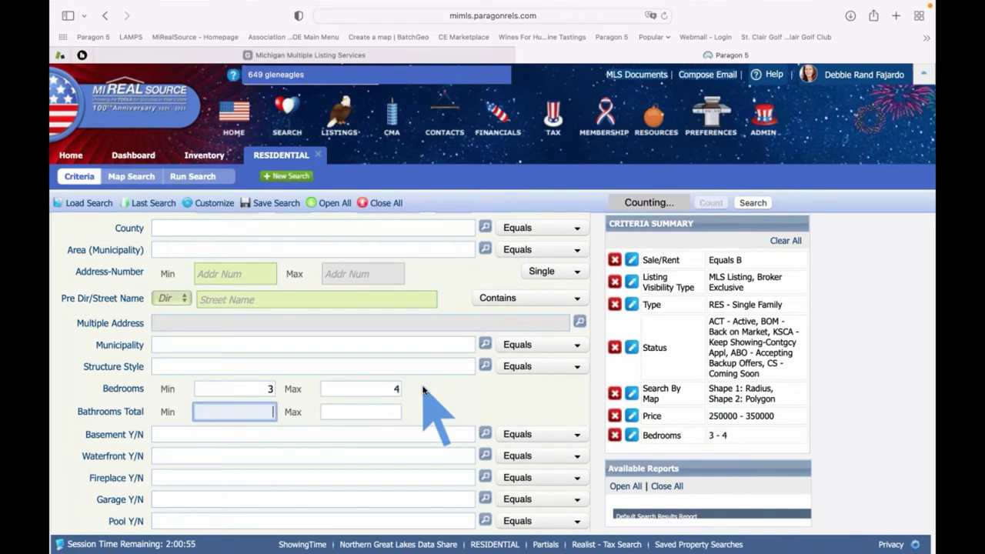
scroll(423, 390, "down", 1)
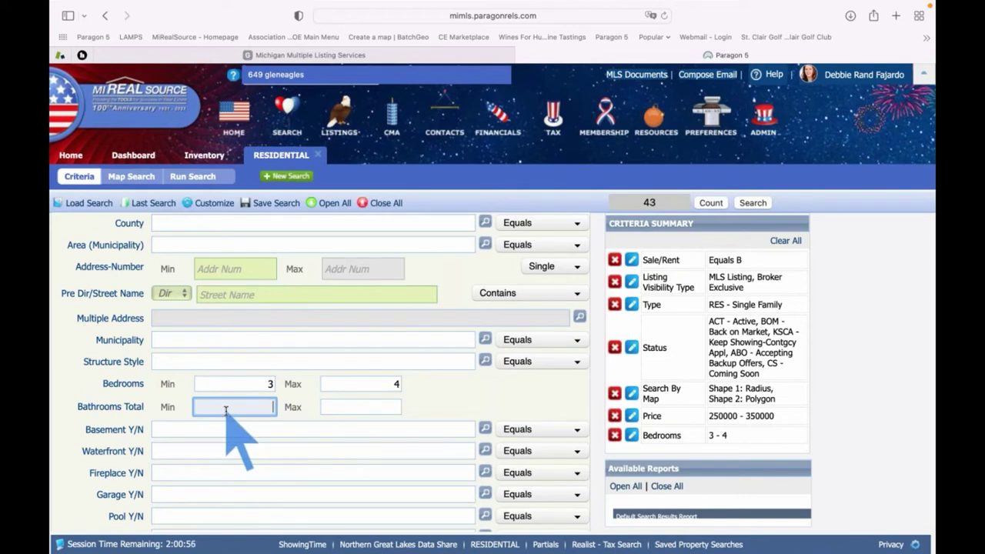
type("2")
key("Tab")
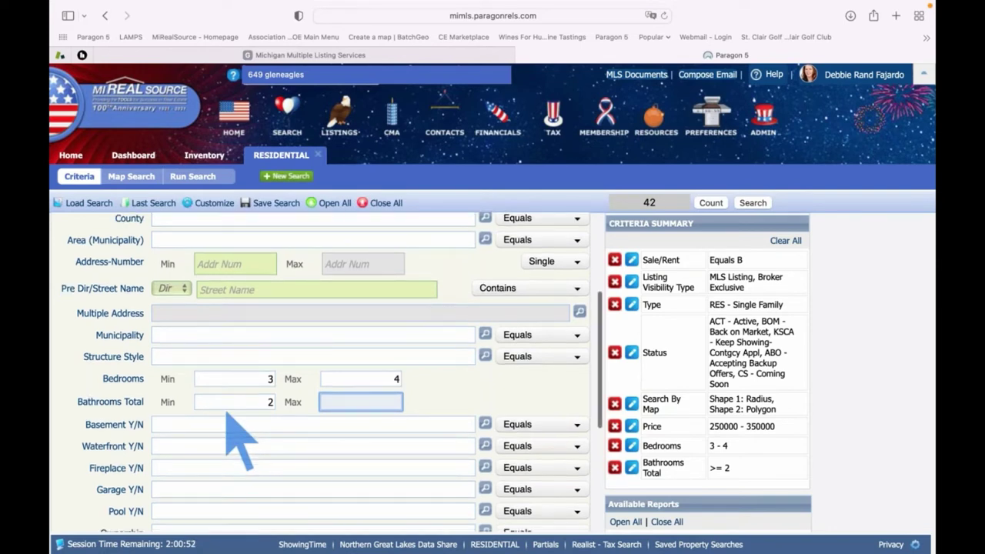
scroll(226, 411, "down", 1)
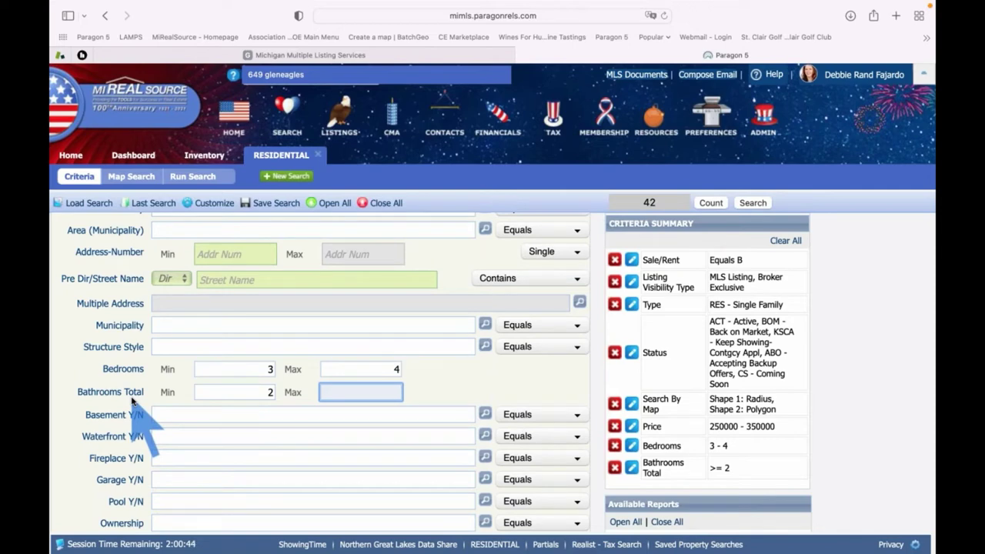
scroll(132, 400, "down", 6)
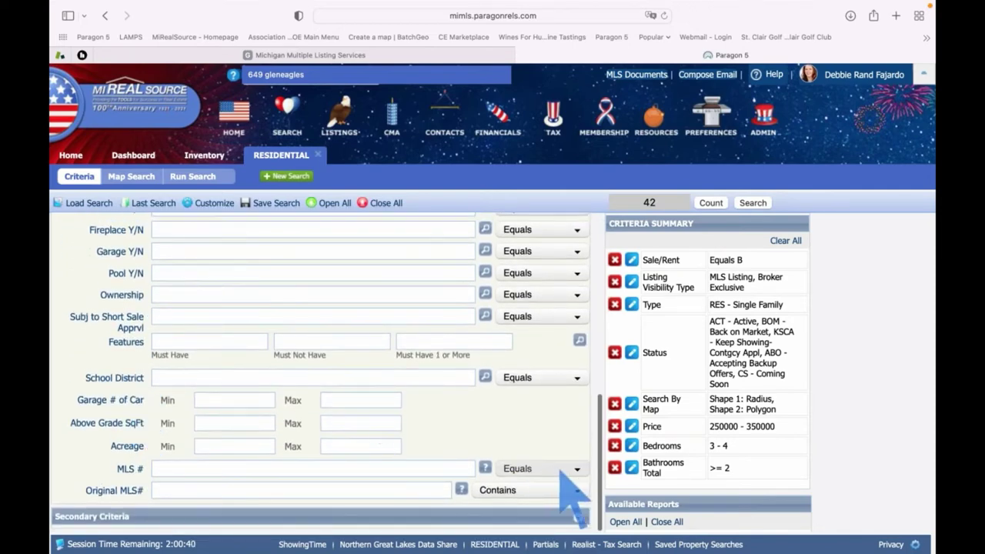
Expand Secondary Criteria and browse its fields, viewing the Basement Y/N match options without changing them
left_click(579, 521)
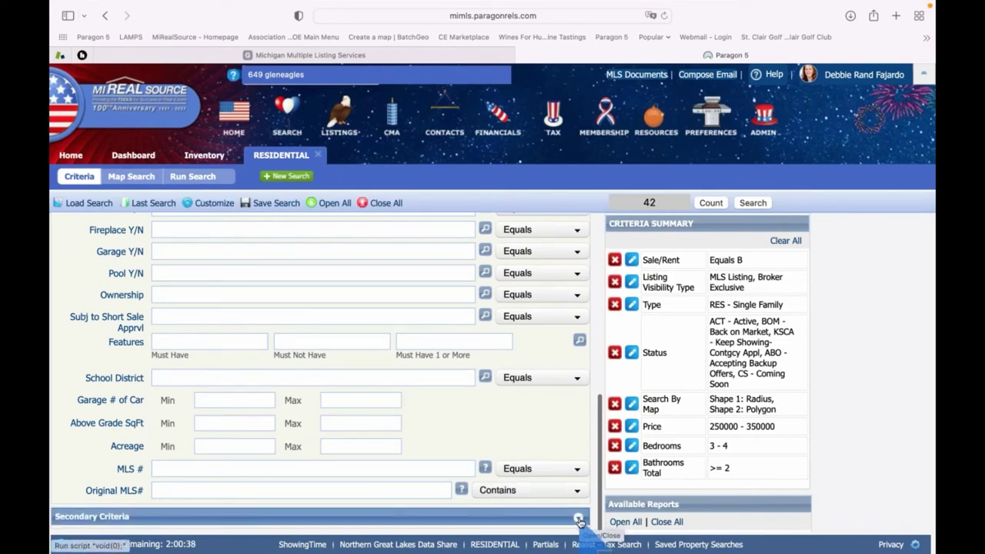
scroll(573, 500, "down", 7)
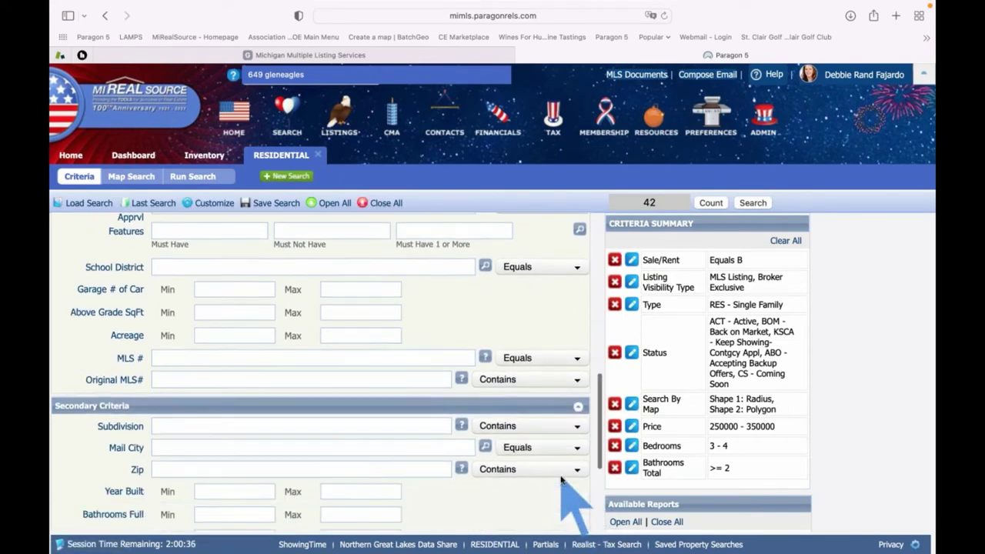
scroll(573, 500, "down", 2)
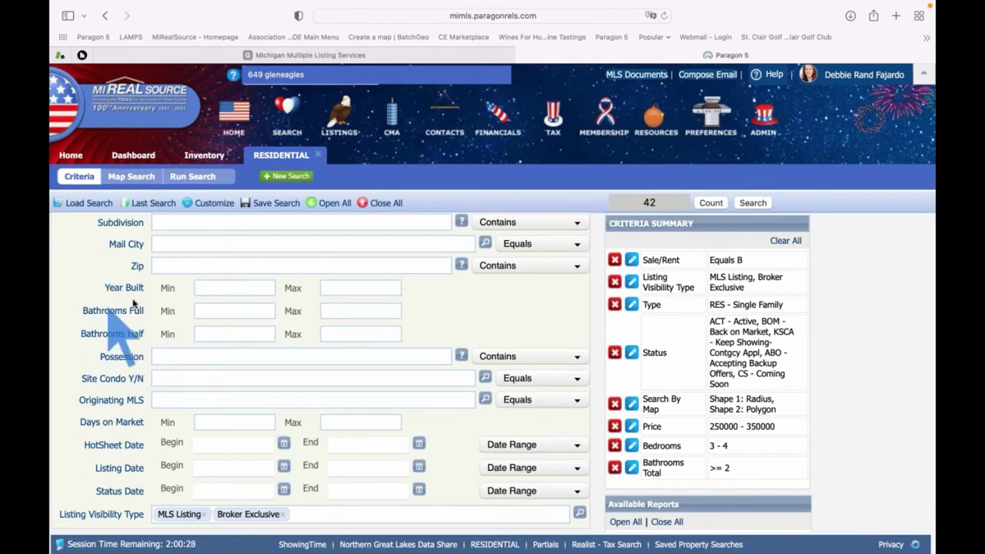
scroll(100, 342, "up", 10)
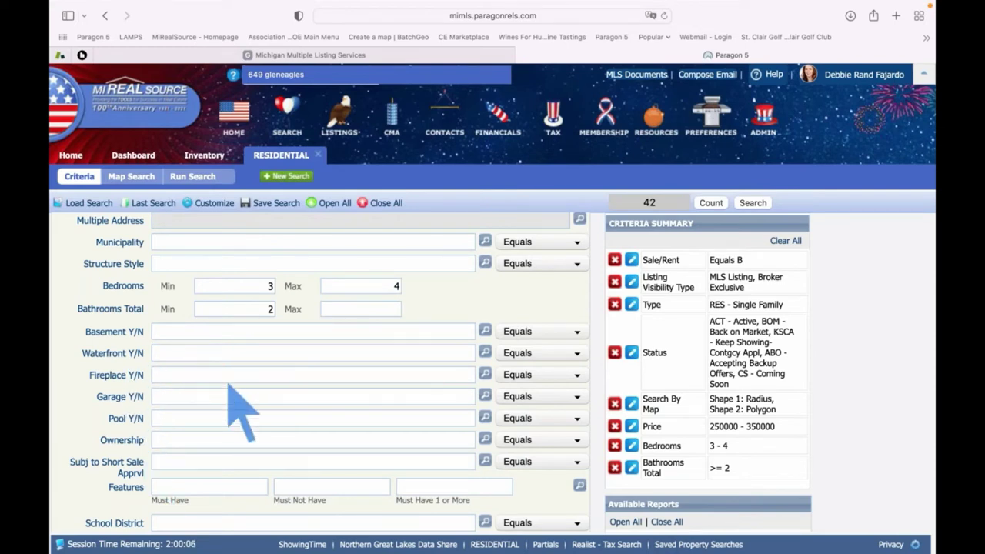
scroll(231, 377, "down", 1)
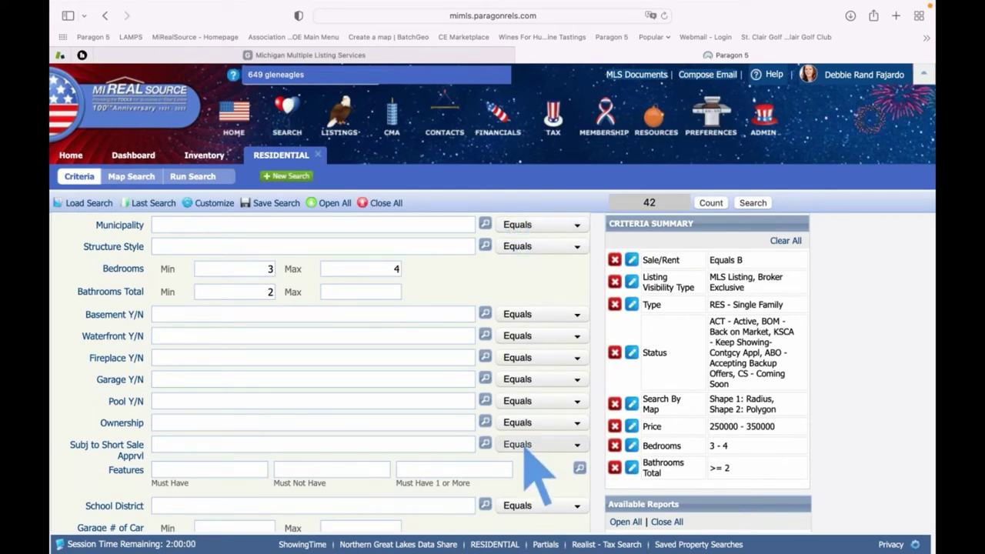
left_click(579, 320)
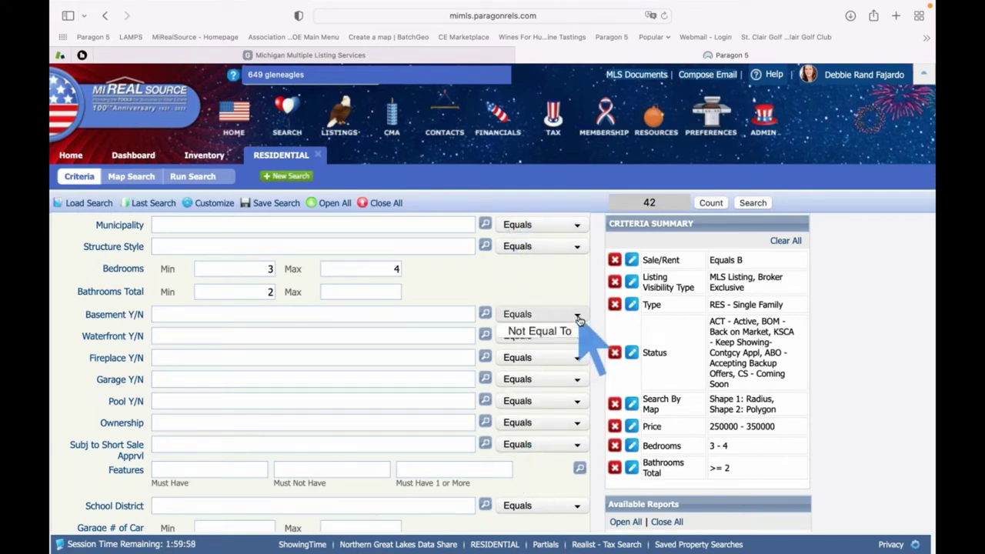
left_click(577, 322)
scroll(562, 374, "up", 4)
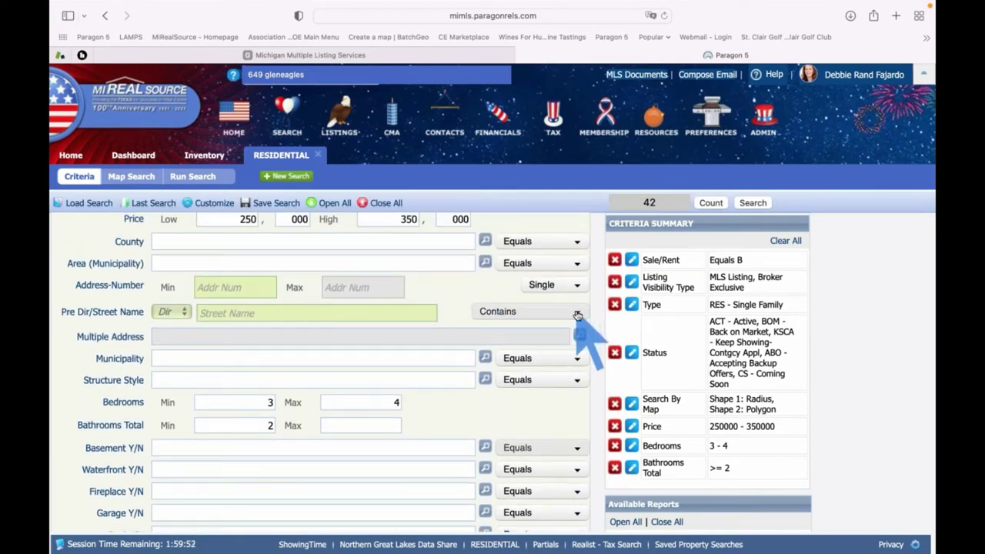
Set the Street Name criterion to Not Equal To 'main'
left_click(384, 312)
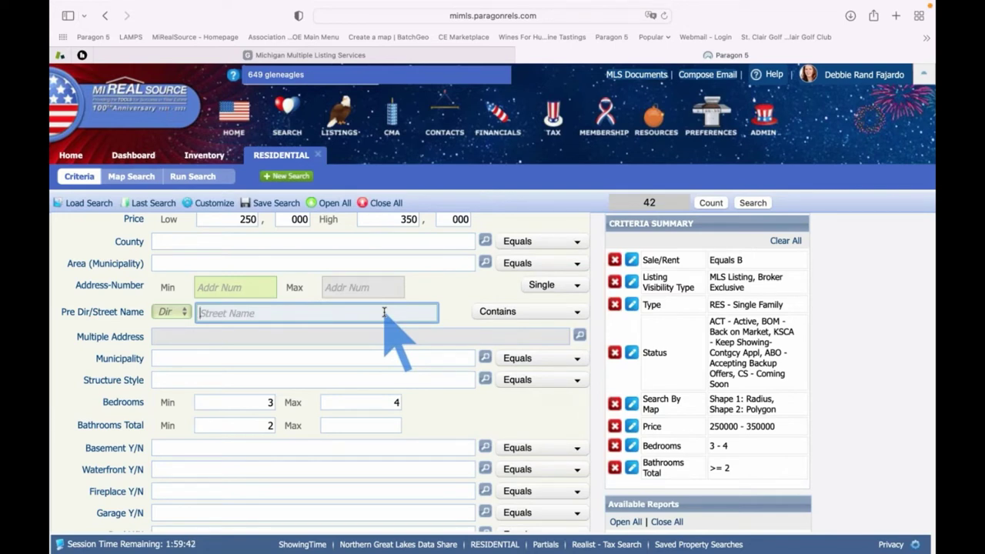
type("main")
key("Tab")
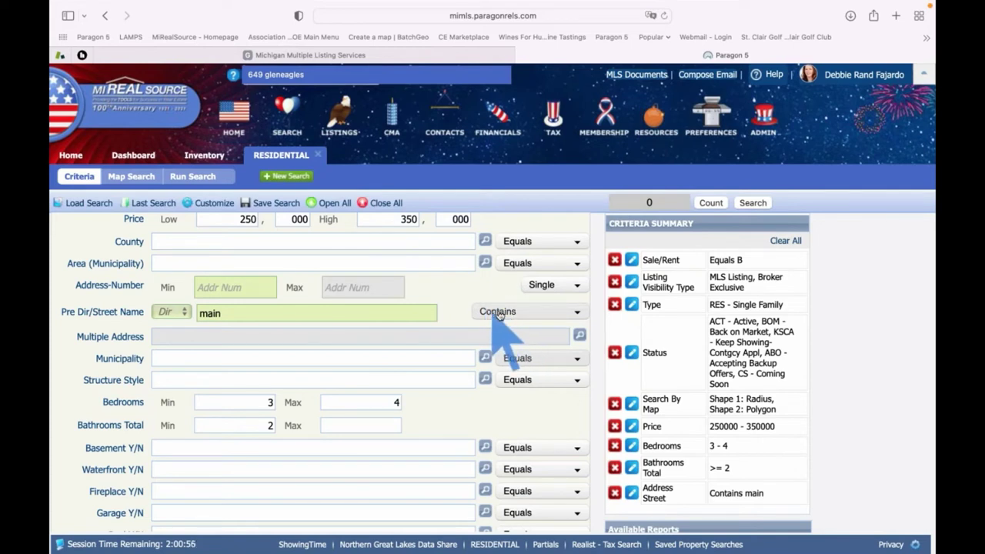
left_click(499, 312)
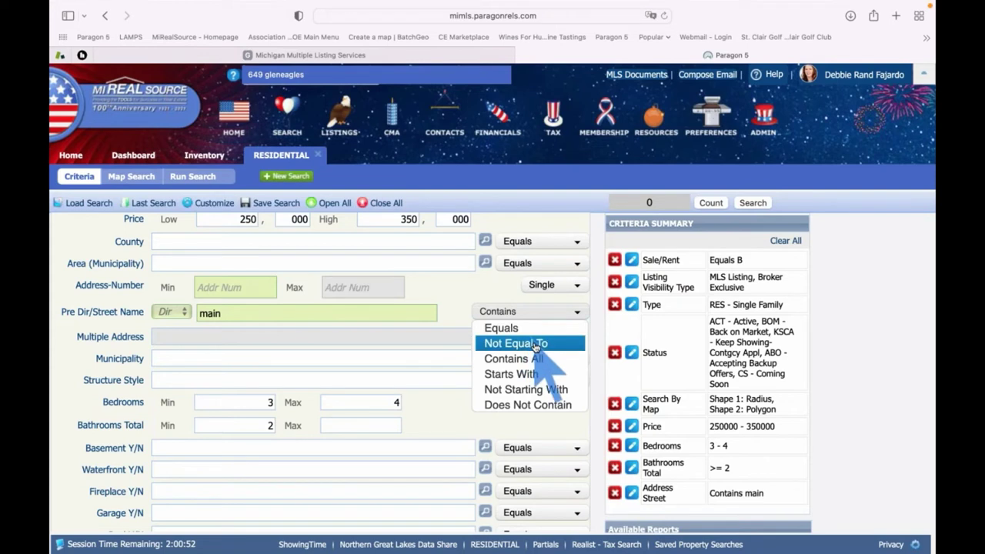
left_click(536, 348)
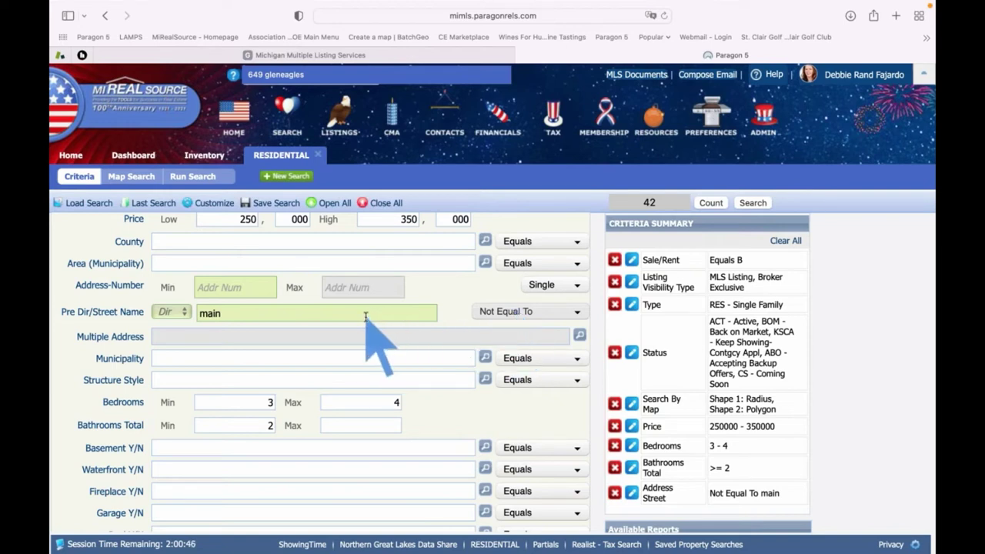
scroll(365, 317, "down", 1)
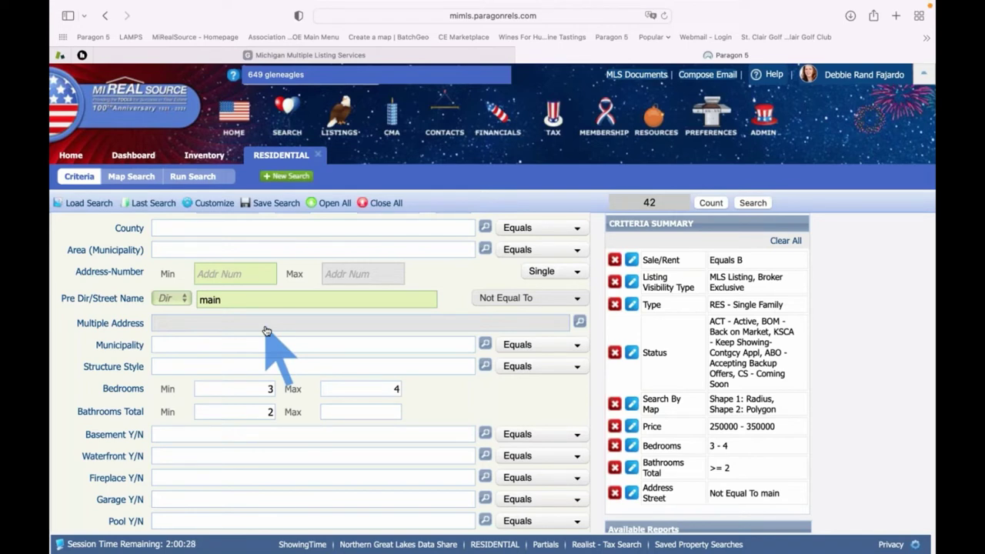
scroll(265, 331, "down", 3)
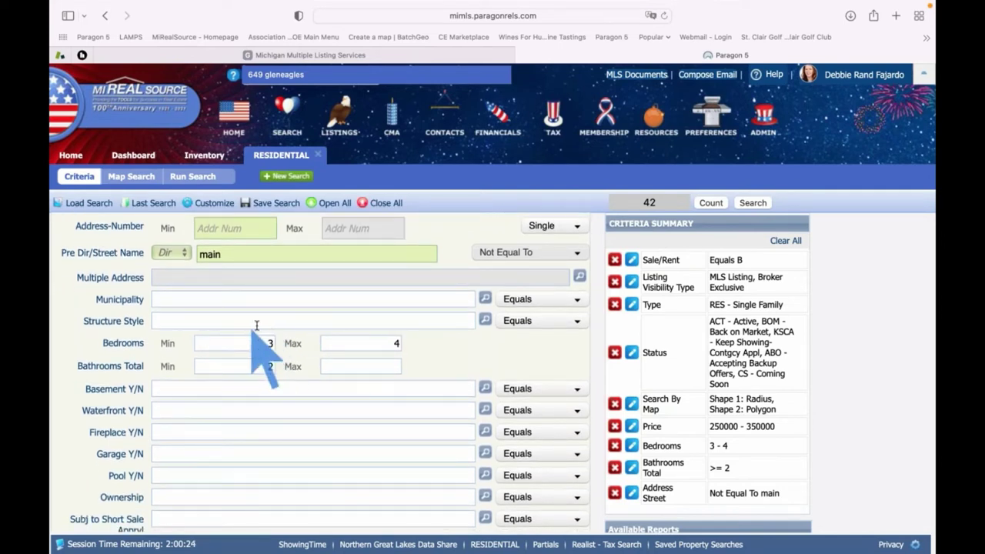
scroll(304, 336, "down", 3)
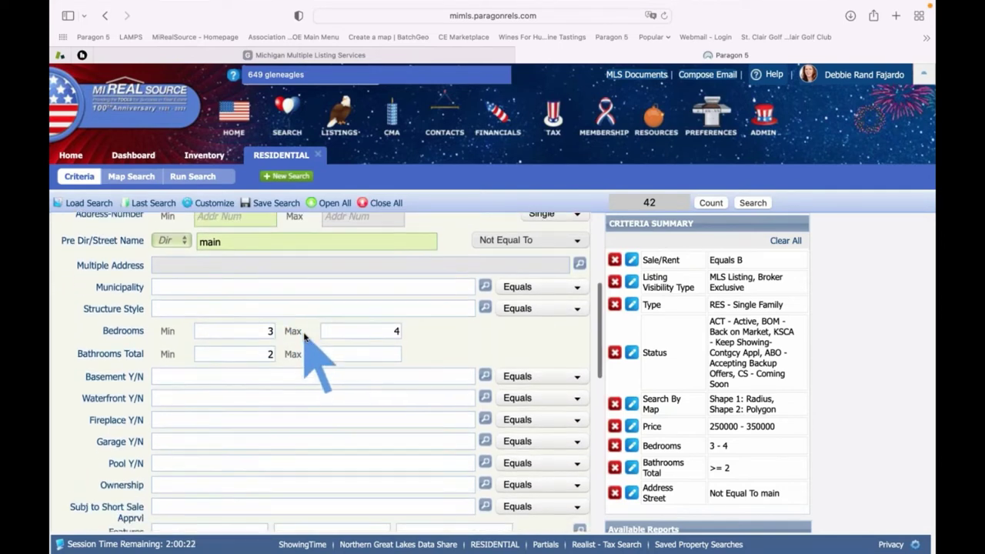
scroll(304, 335, "down", 8)
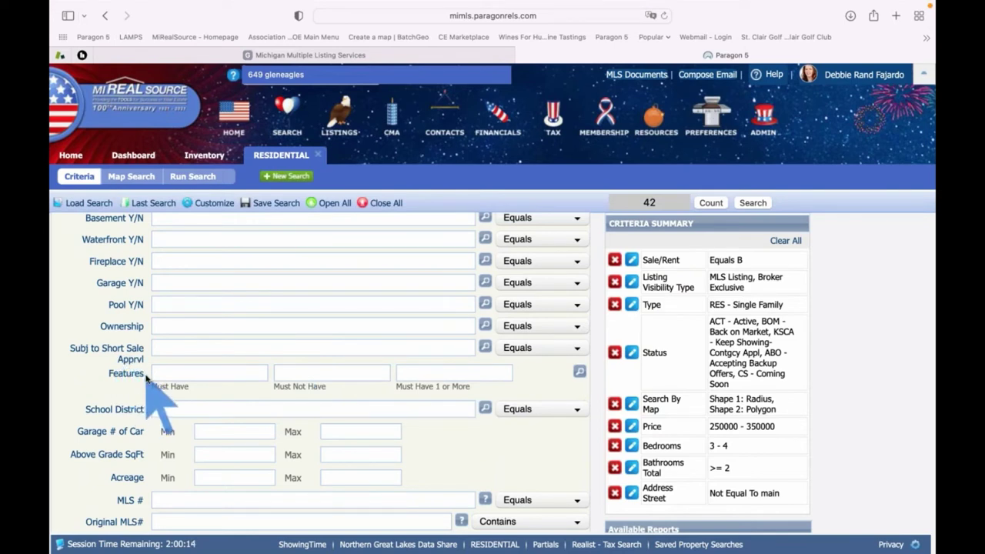
double_click(123, 372)
Move T5 - Natural Gas from Must Not Have to Must Have features
left_click(300, 375)
type("natura")
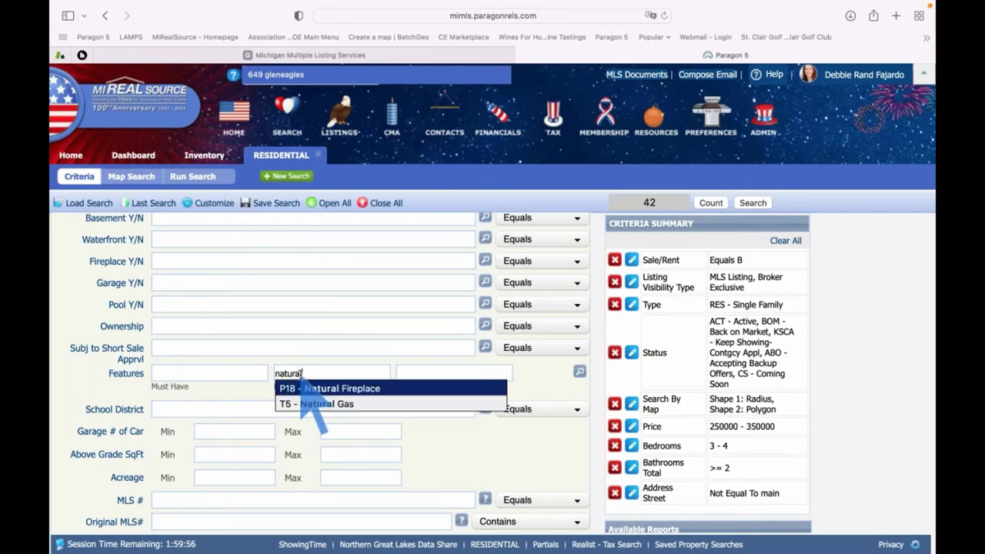
type("l")
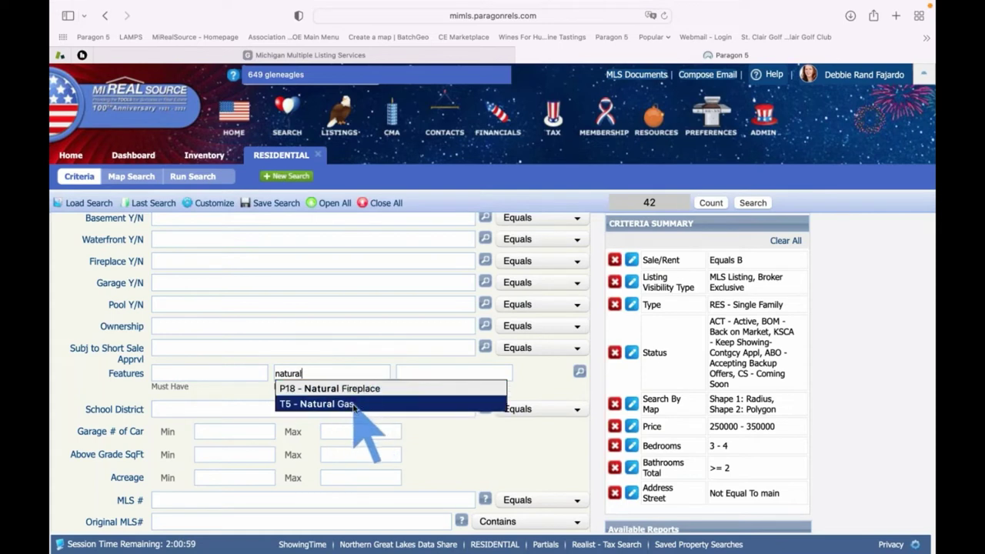
left_click(354, 406)
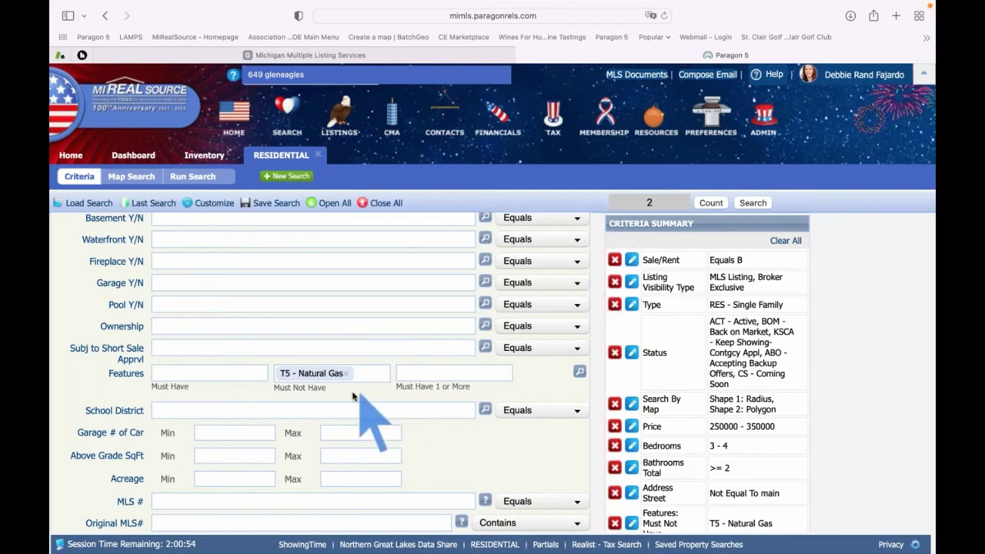
scroll(346, 397, "up", 1)
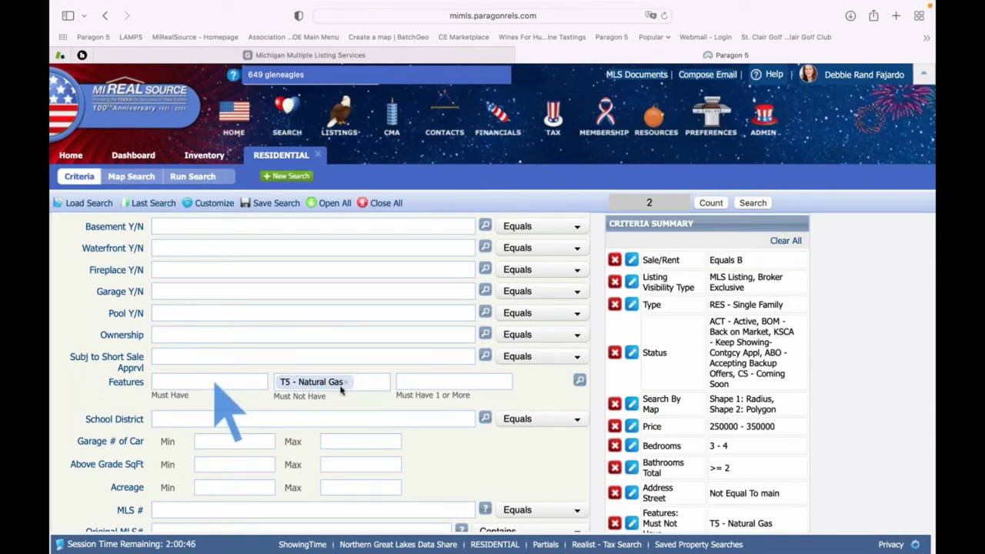
left_click(346, 381)
left_click(226, 383)
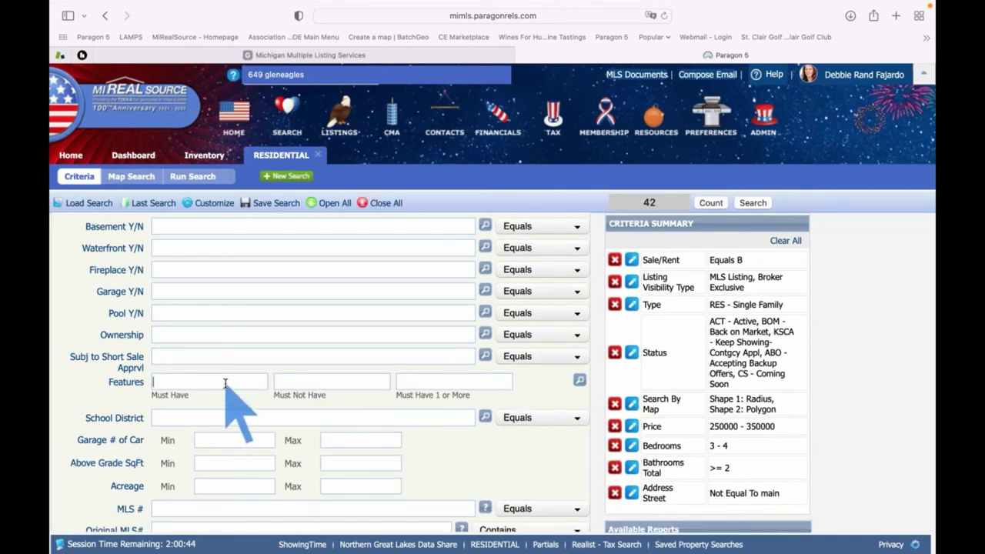
type("natural")
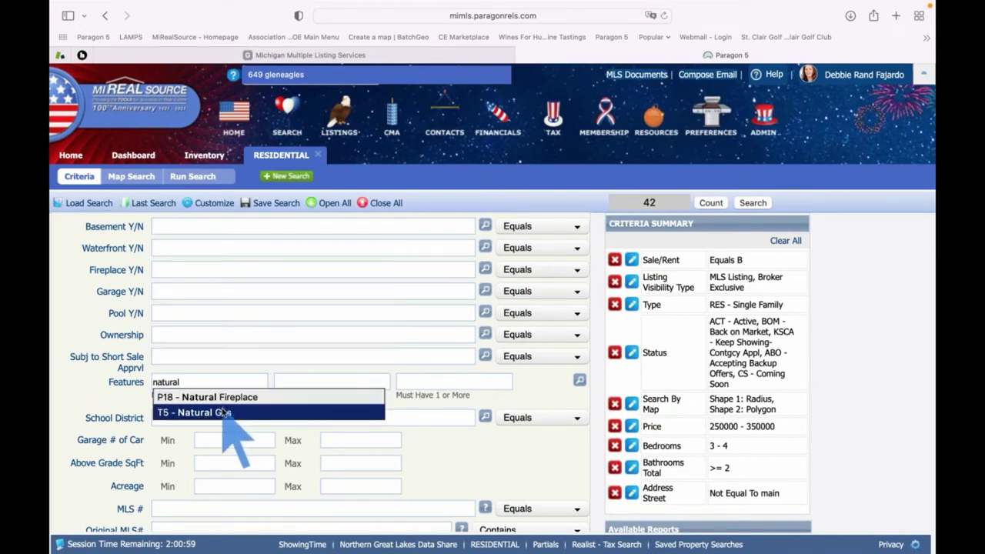
left_click(222, 413)
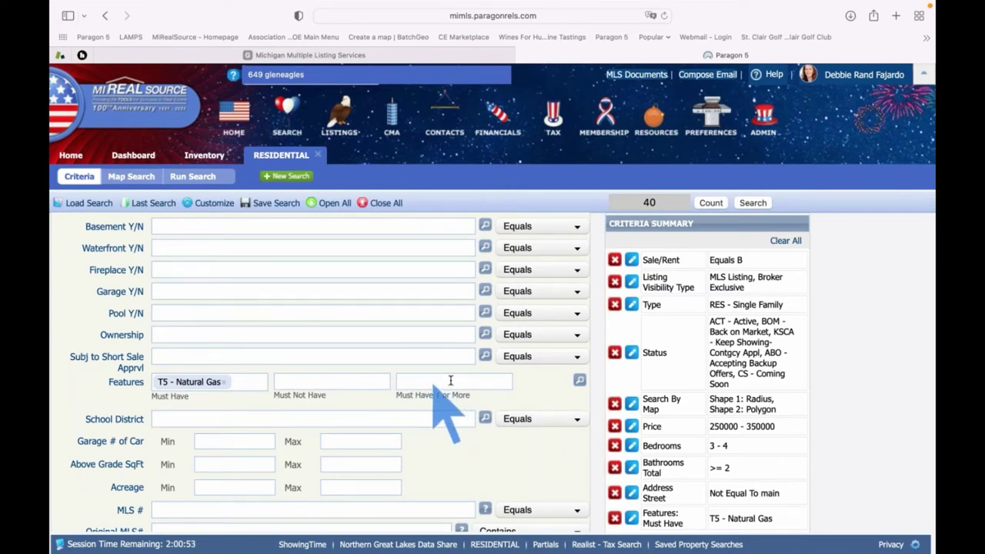
In the Features lookup, tick basement types D14 - Walk Out and D10 - Partially Finished under Must Have 1 or More, then save
left_click(580, 382)
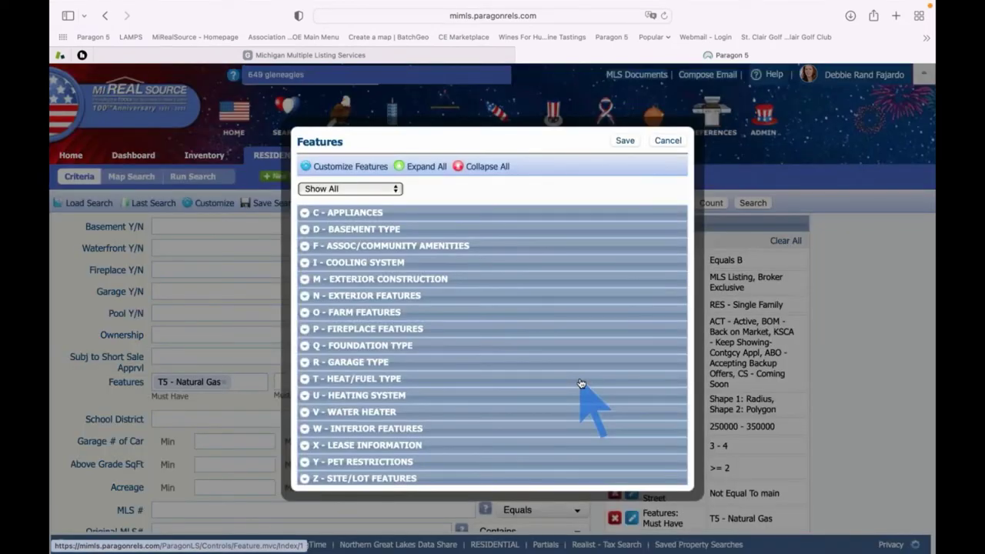
scroll(480, 337, "down", 1)
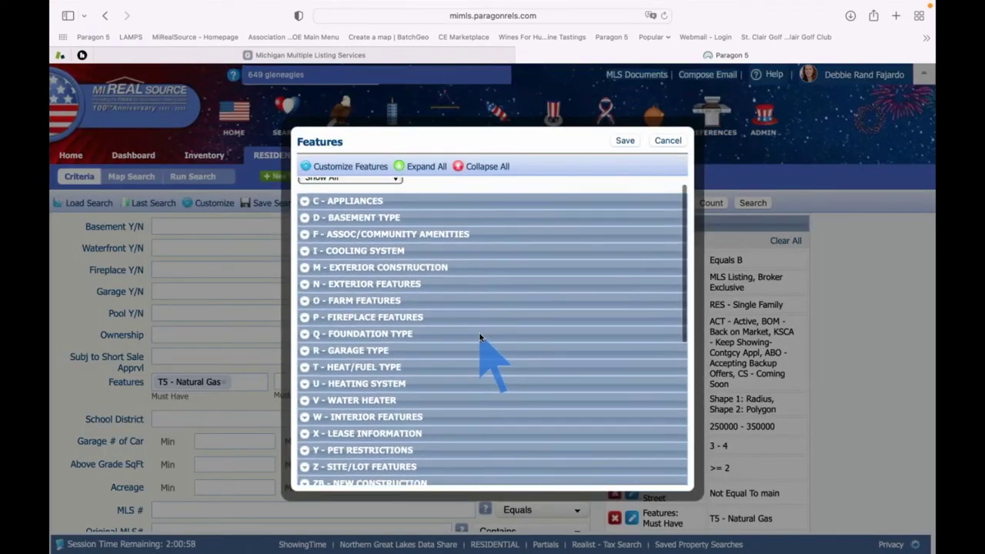
left_click(305, 221)
scroll(434, 287, "down", 3)
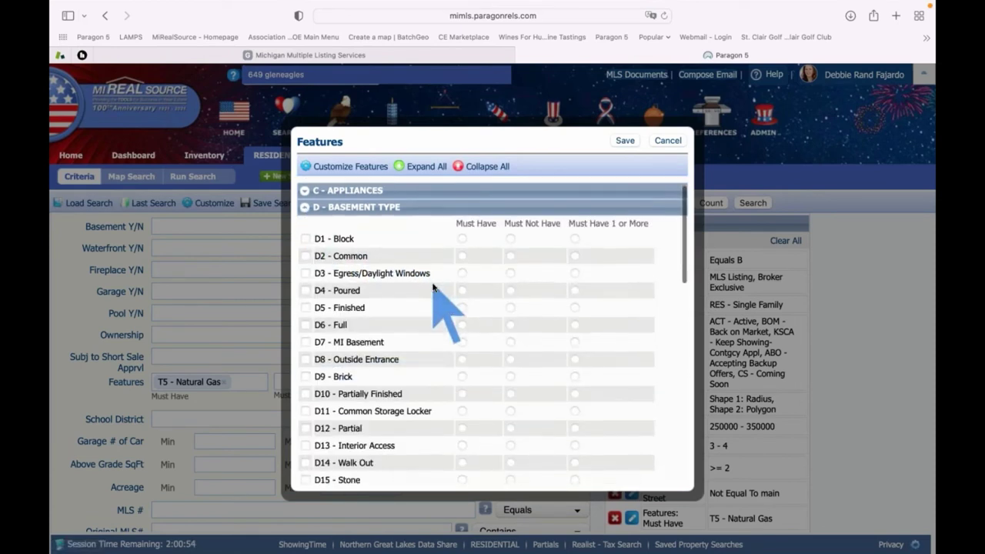
left_click(574, 425)
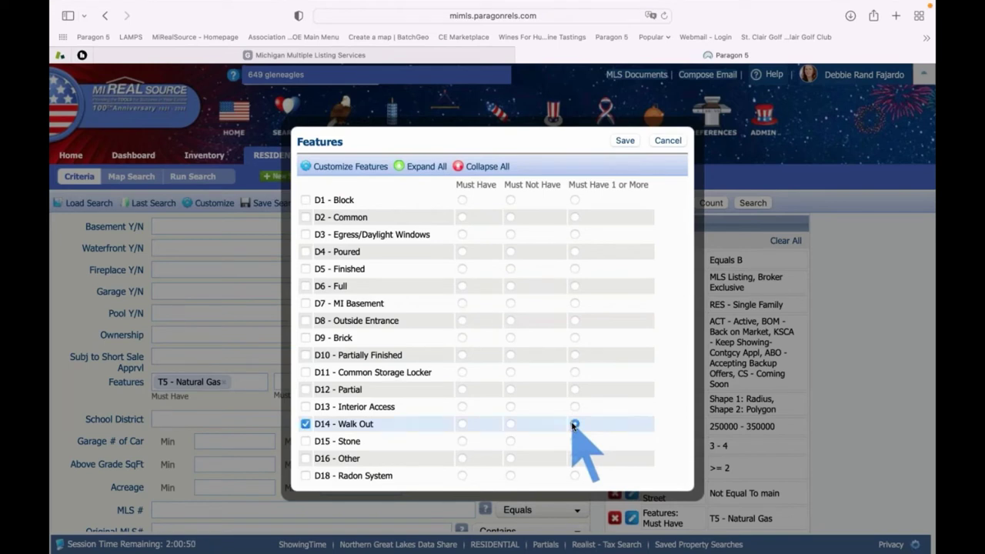
left_click(574, 356)
scroll(574, 355, "down", 3)
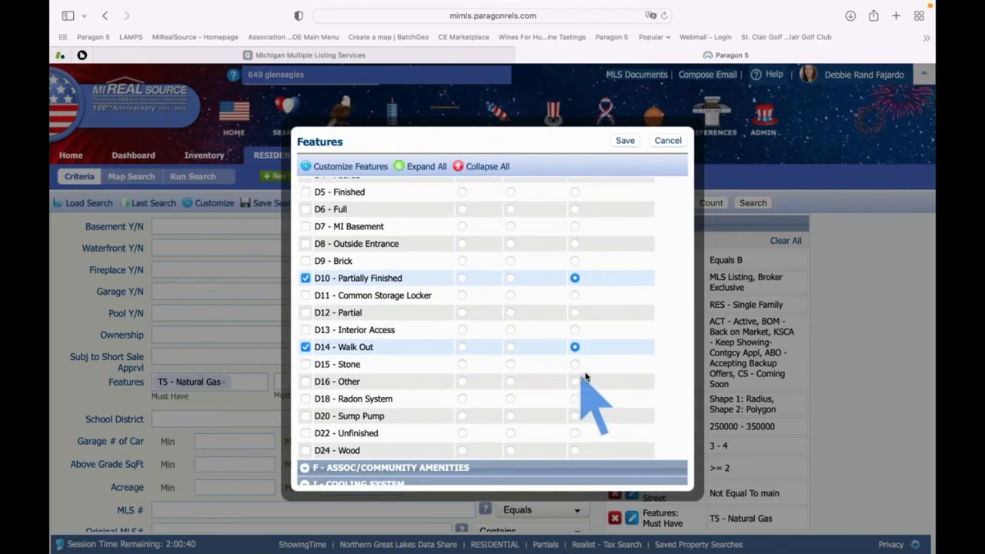
scroll(585, 376, "up", 1)
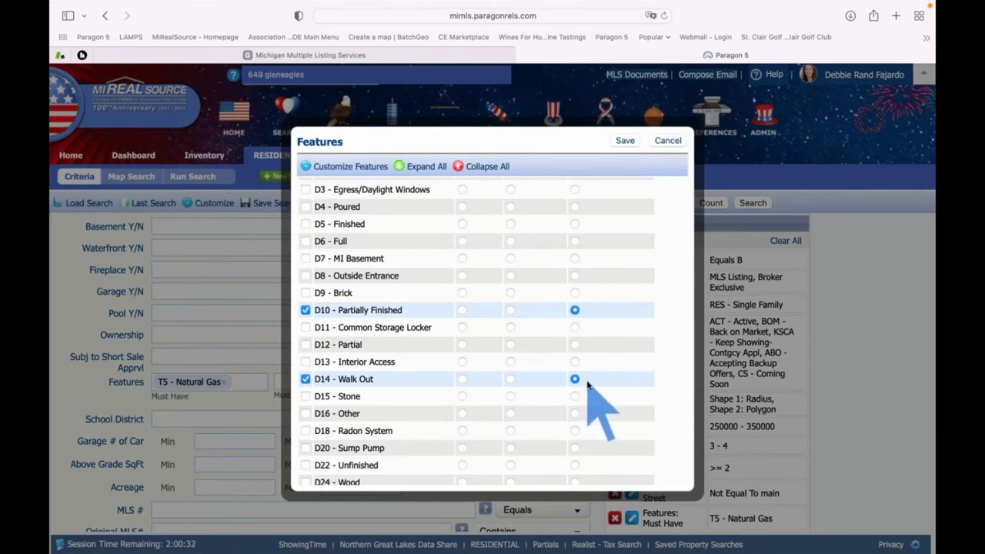
left_click(625, 142)
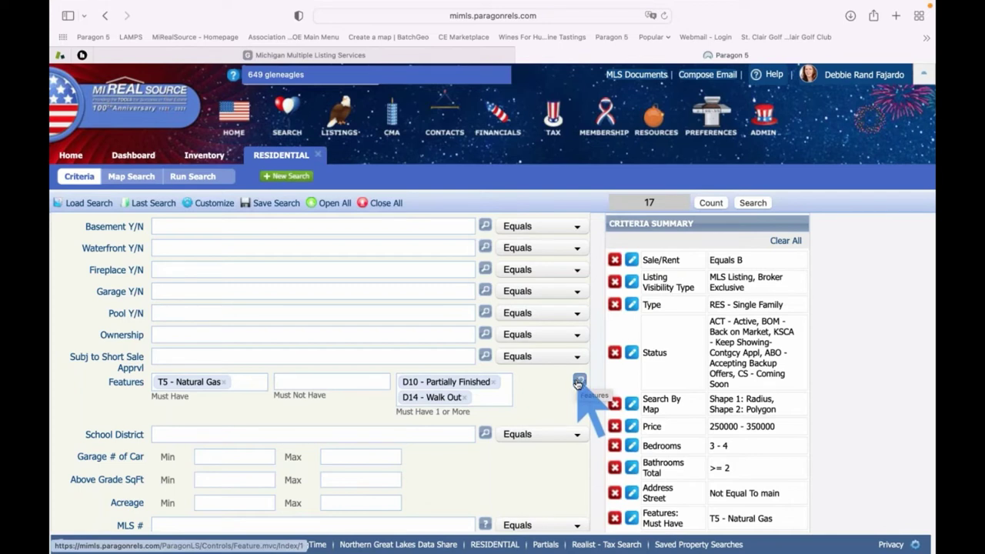
Set School District to 'GrossePoin - Grosse Pointe Public Schools' using the 'grosse' lookup
scroll(566, 397, "down", 2)
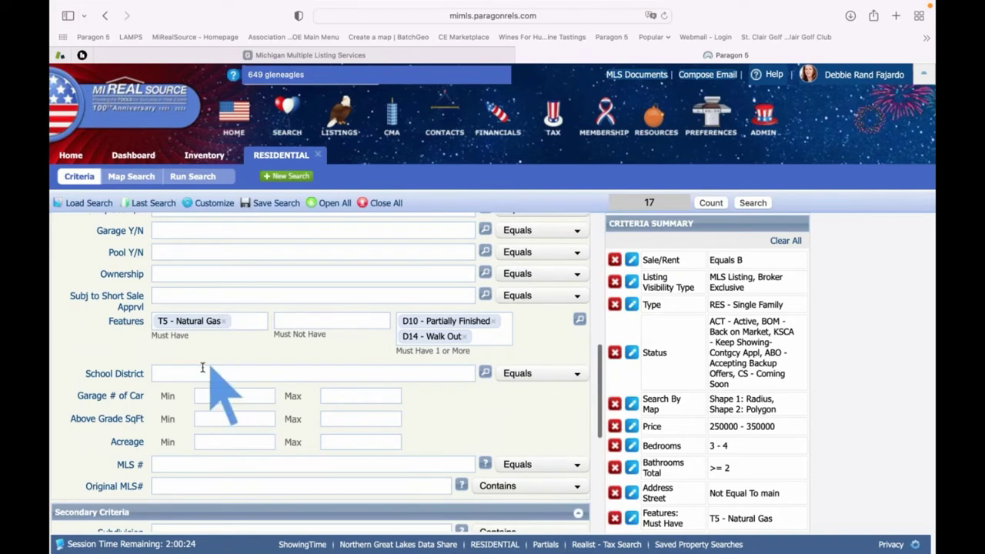
left_click(200, 373)
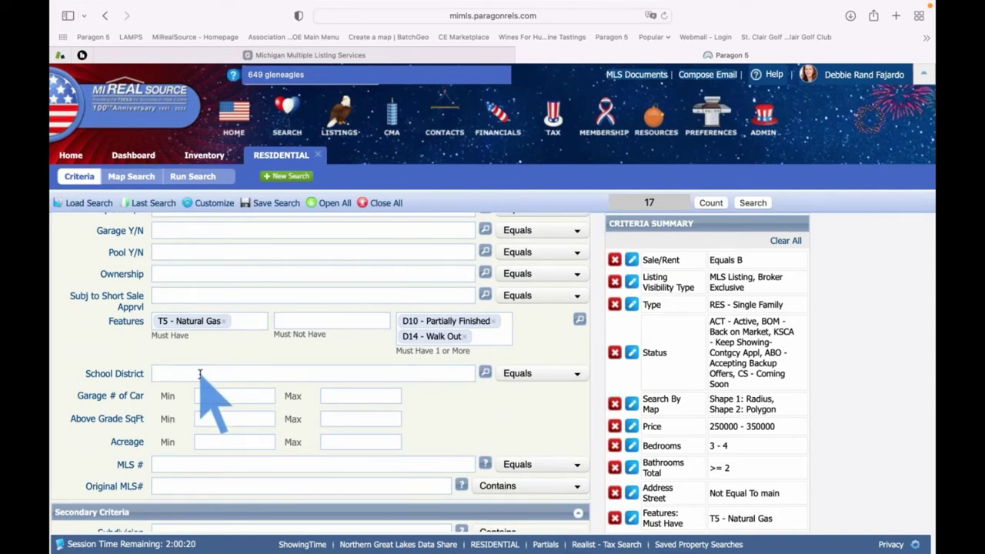
type("grosse")
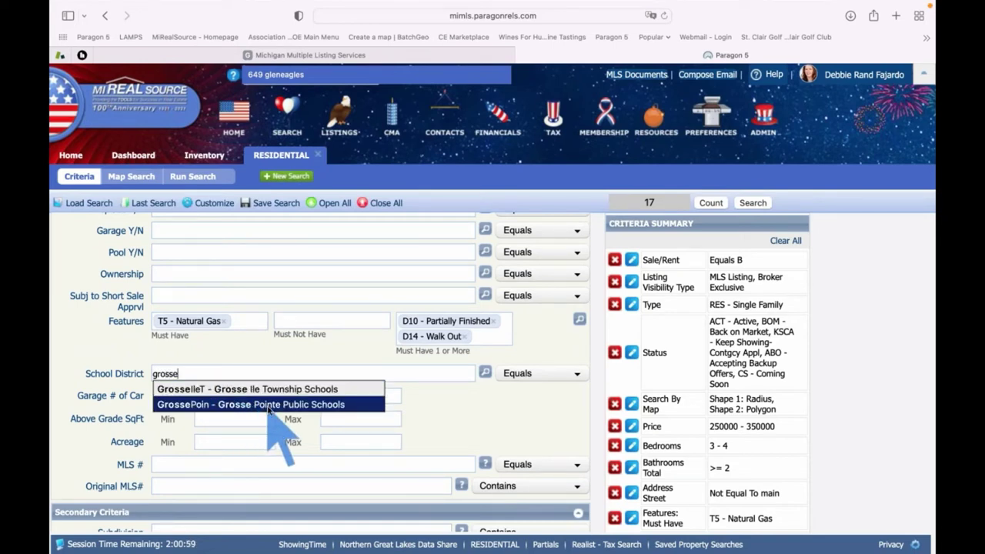
left_click(270, 408)
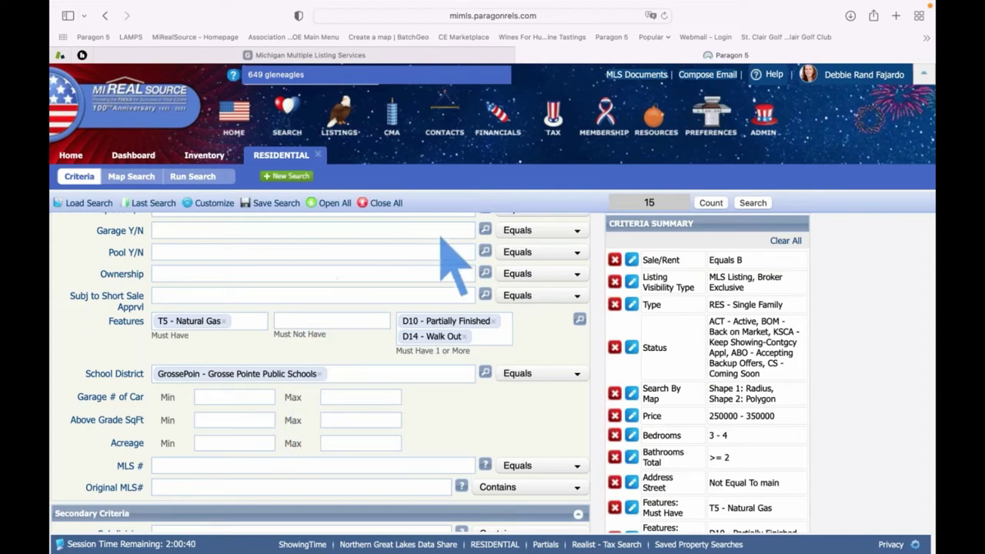
Run the search and review the 15 results with a widened HEAT/FUEL TYPE column
left_click(745, 204)
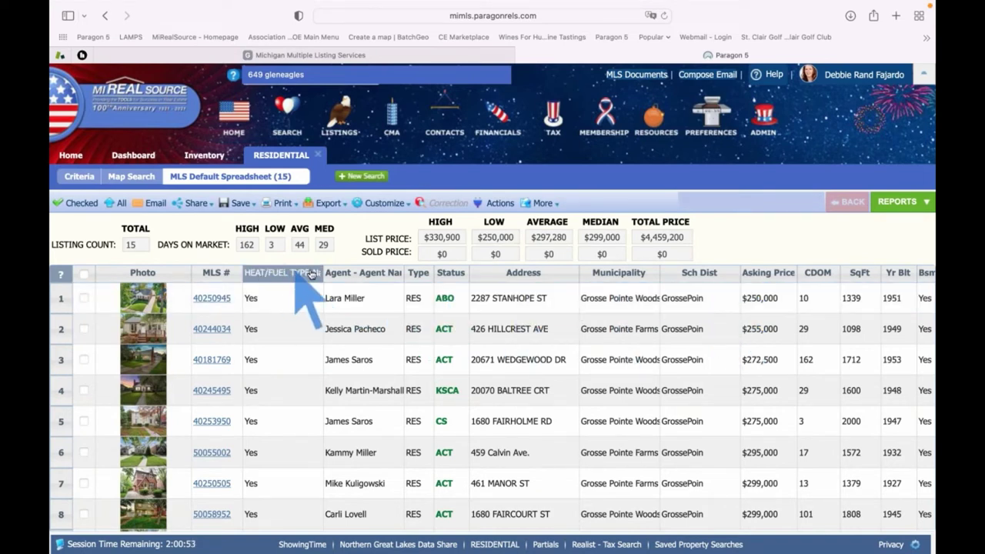
left_click_drag(321, 272, 412, 275)
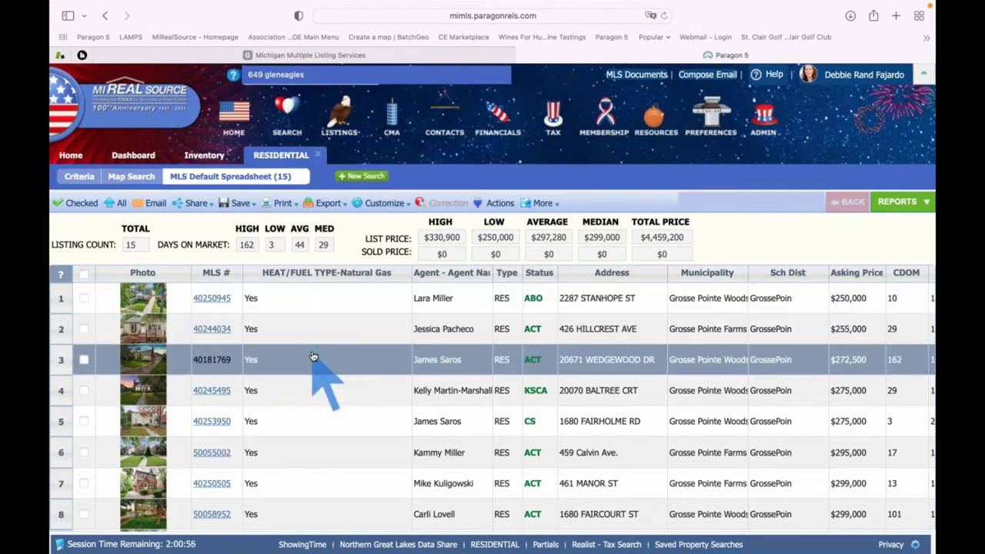
scroll(313, 357, "down", 1)
scroll(314, 356, "down", 5)
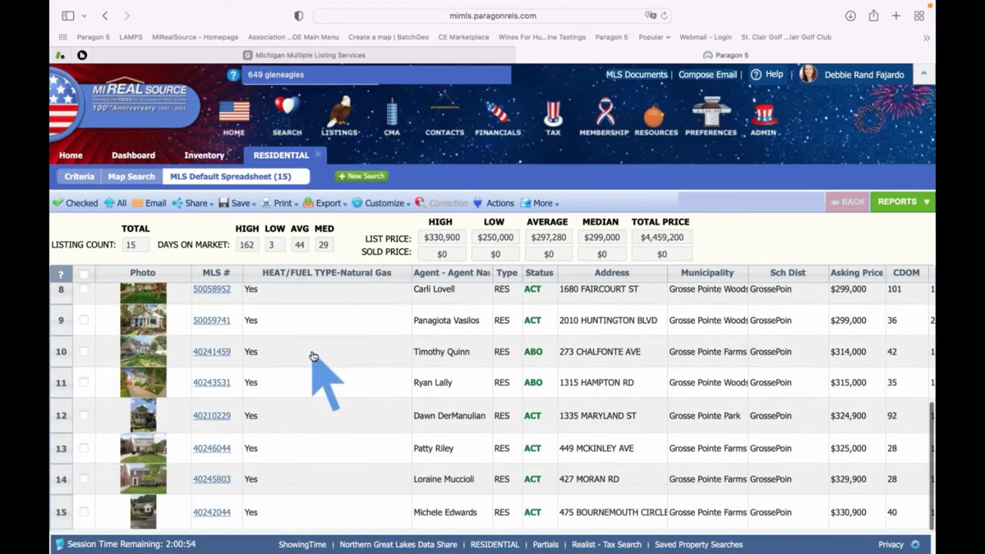
scroll(313, 356, "up", 5)
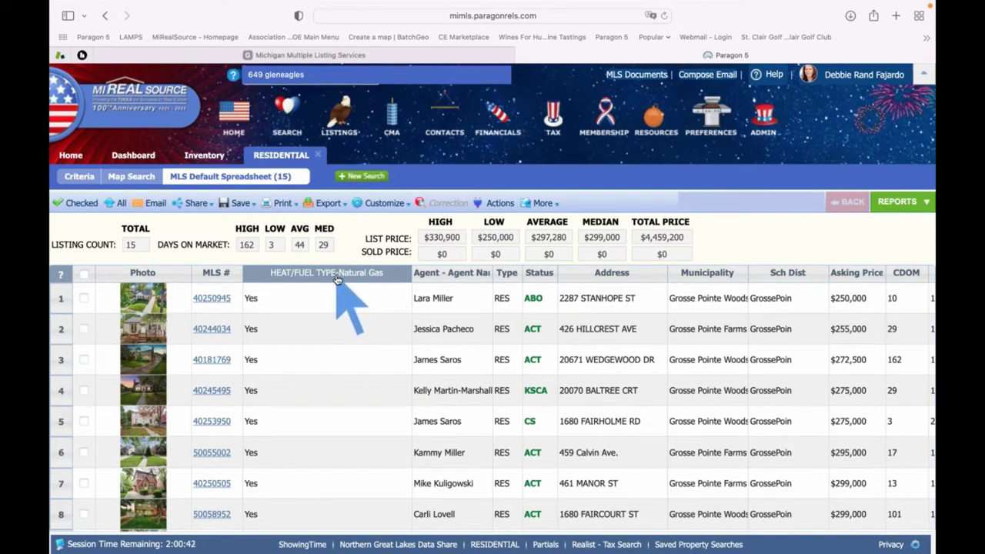
left_click(385, 204)
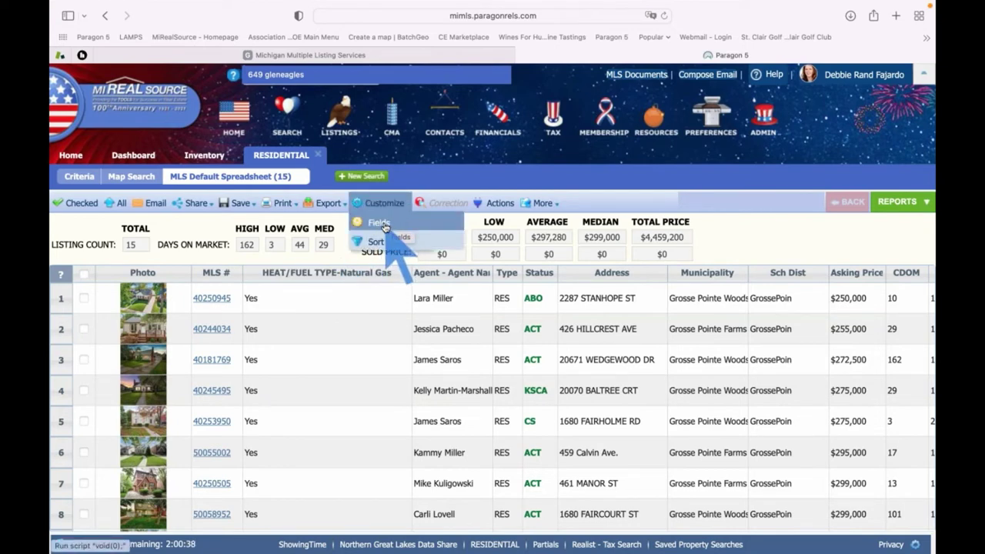
In the spreadsheet field preferences, search 'laundry' and add the Laundry Room Level field
left_click(381, 223)
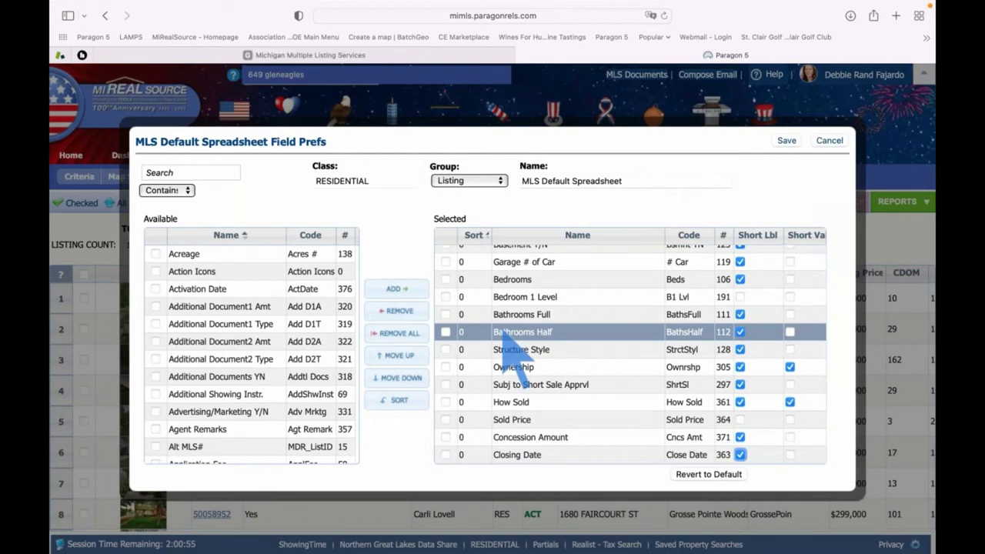
left_click(180, 173)
type("b")
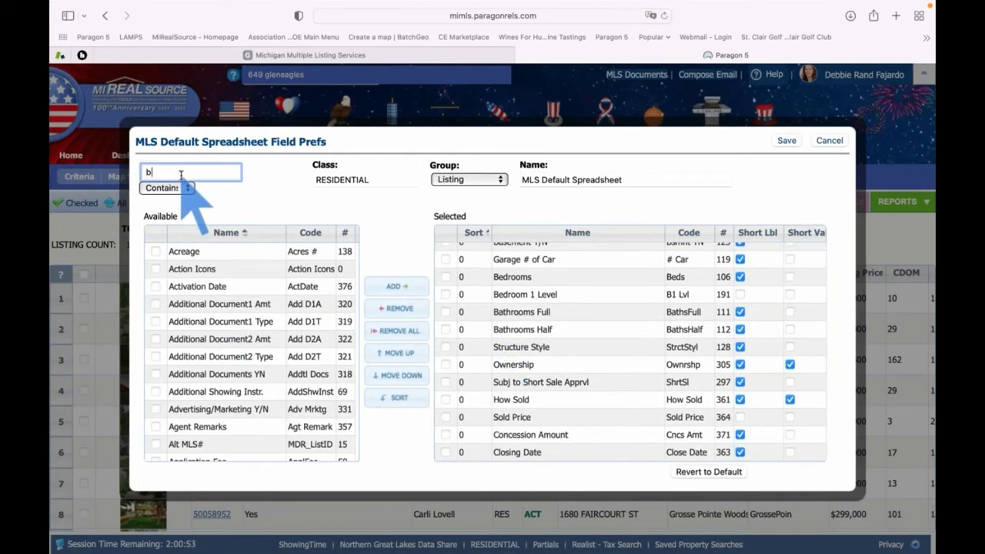
type("edroom")
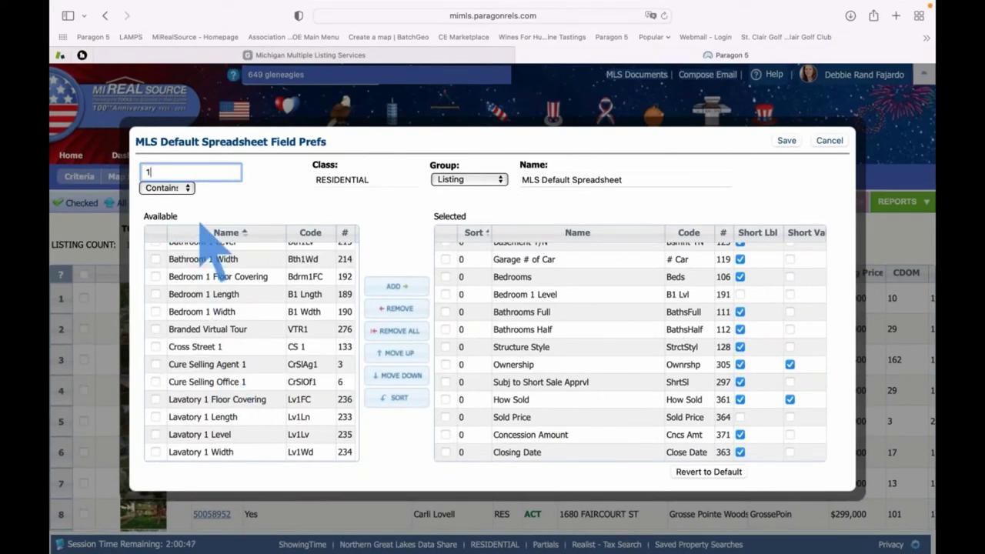
key("BackSpace")
type("laundry")
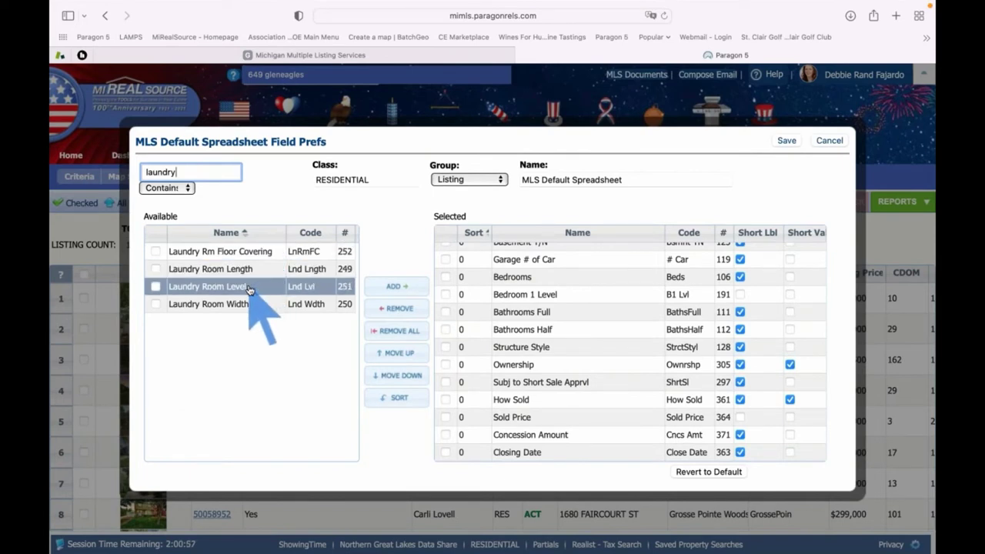
left_click(249, 288)
double_click(248, 289)
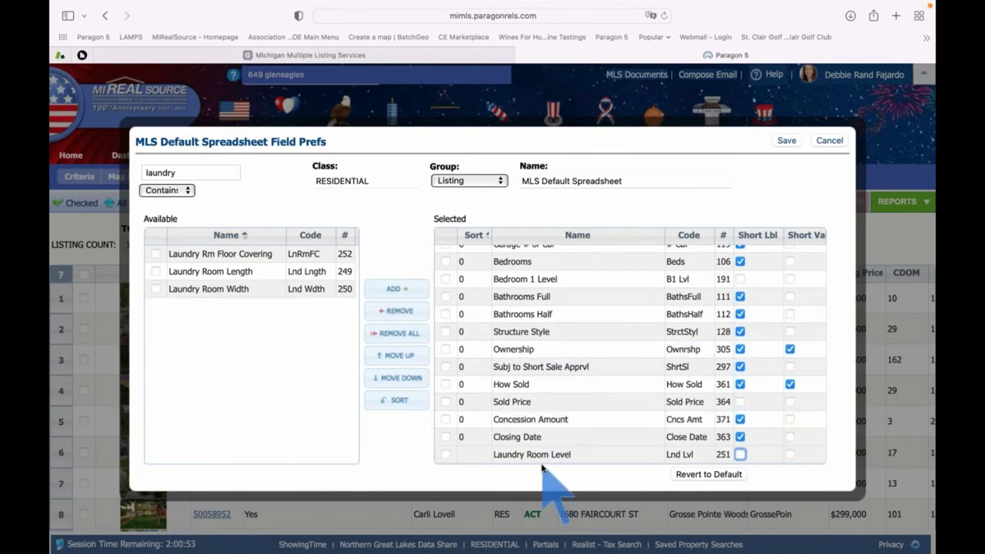
left_click(156, 289)
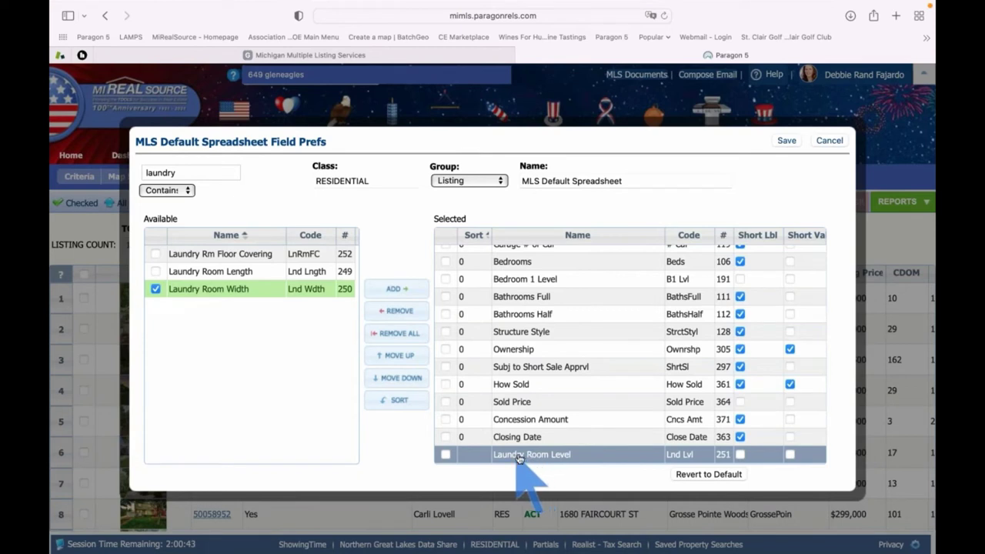
Position Laundry Room Level right after Bedroom 1 Level, save, and narrow HEAT/FUEL TYPE again
left_click(445, 455)
left_click(399, 356)
left_click(398, 356)
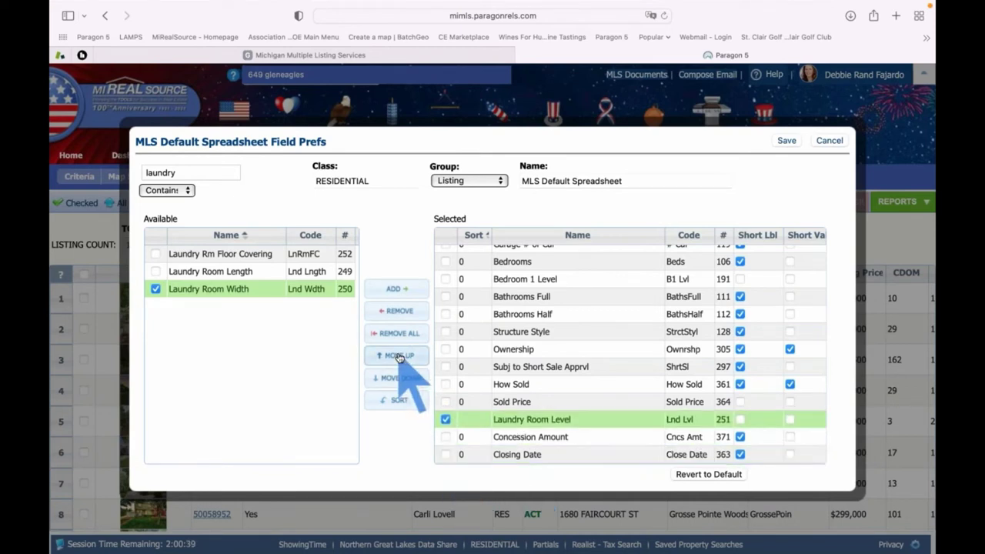
left_click(398, 356)
left_click(399, 356)
left_click(399, 357)
left_click(399, 356)
left_click(398, 357)
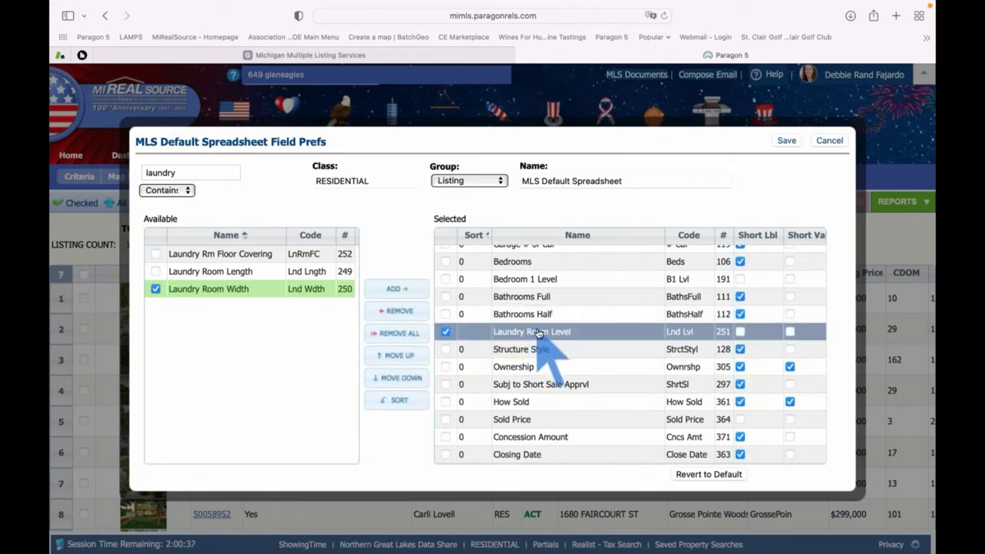
left_click_drag(538, 291, 554, 316)
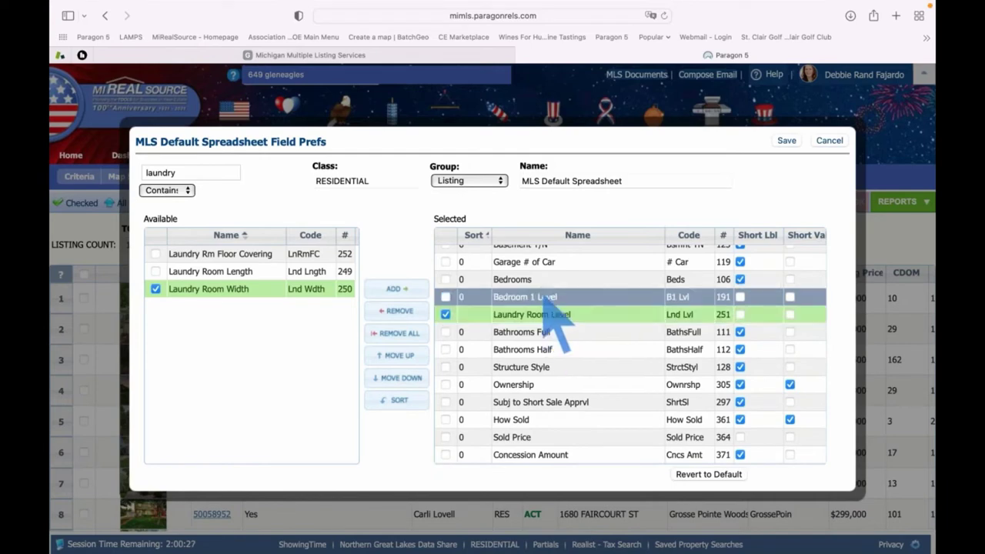
left_click(787, 142)
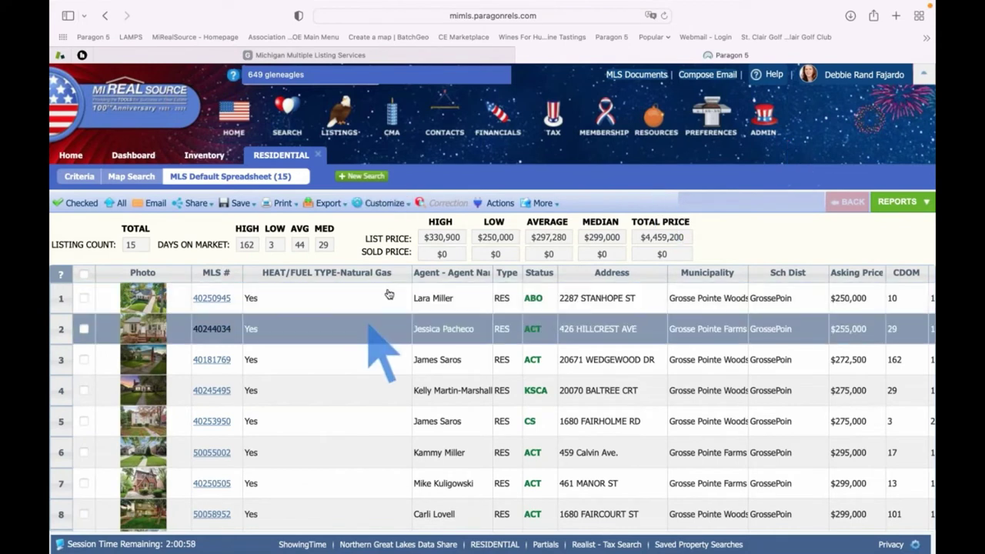
left_click_drag(413, 278, 322, 281)
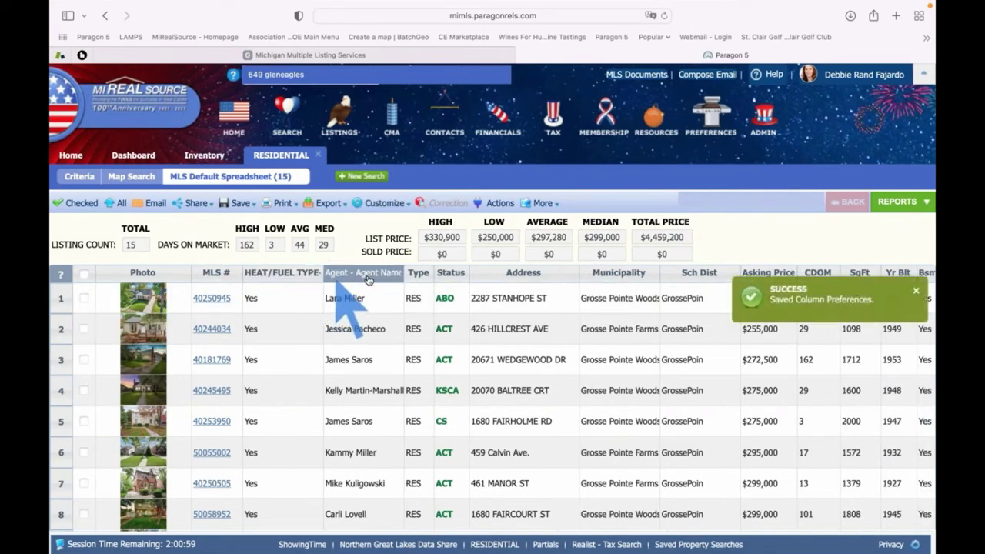
scroll(388, 329, "right", 6)
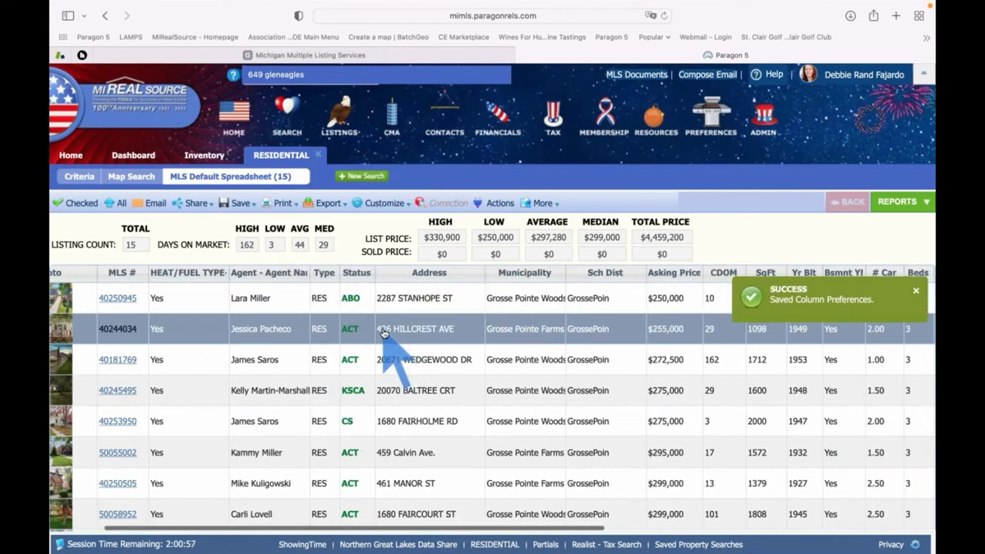
scroll(385, 332, "right", 3)
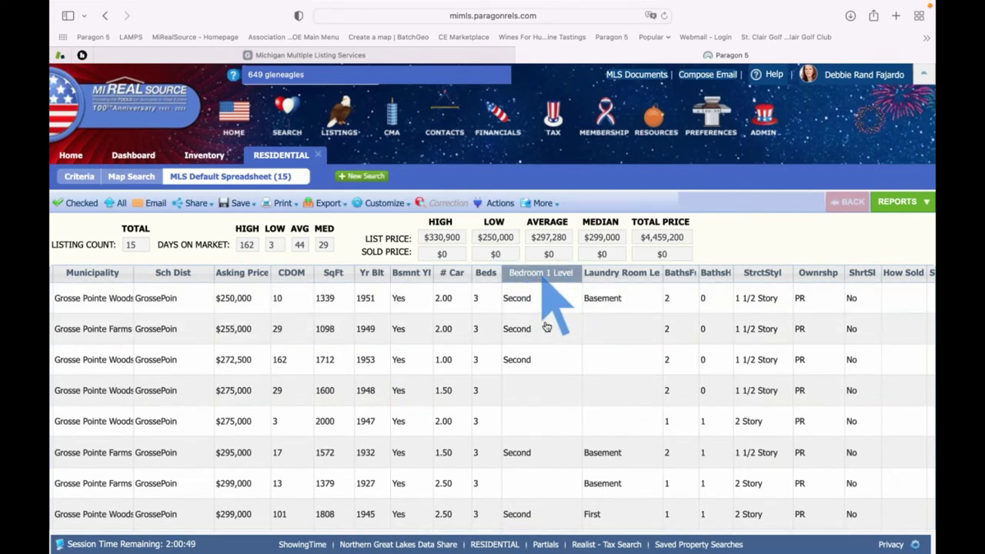
scroll(545, 329, "down", 5)
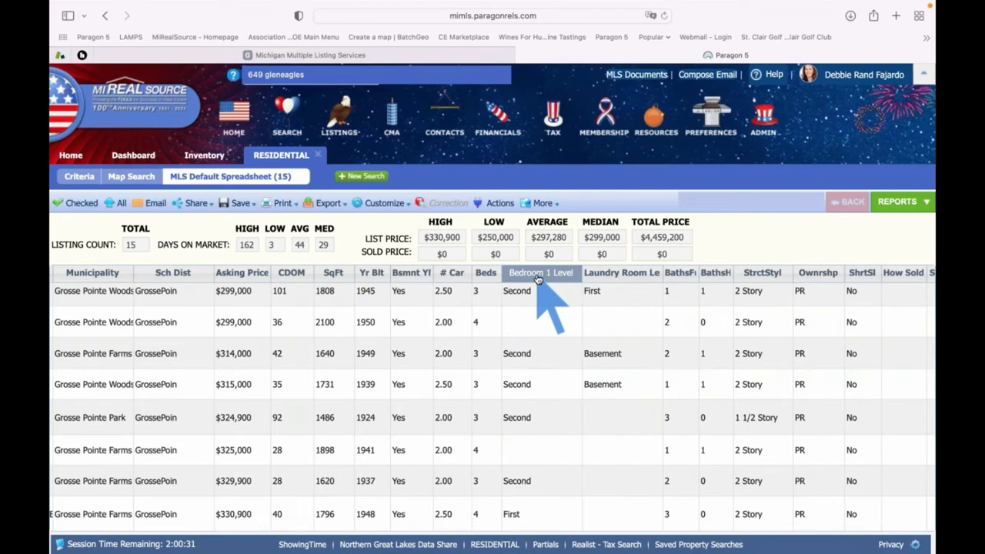
Sort by Bedroom 1 Level and scroll across the results to review the Laundry Room Level column
left_click(533, 276)
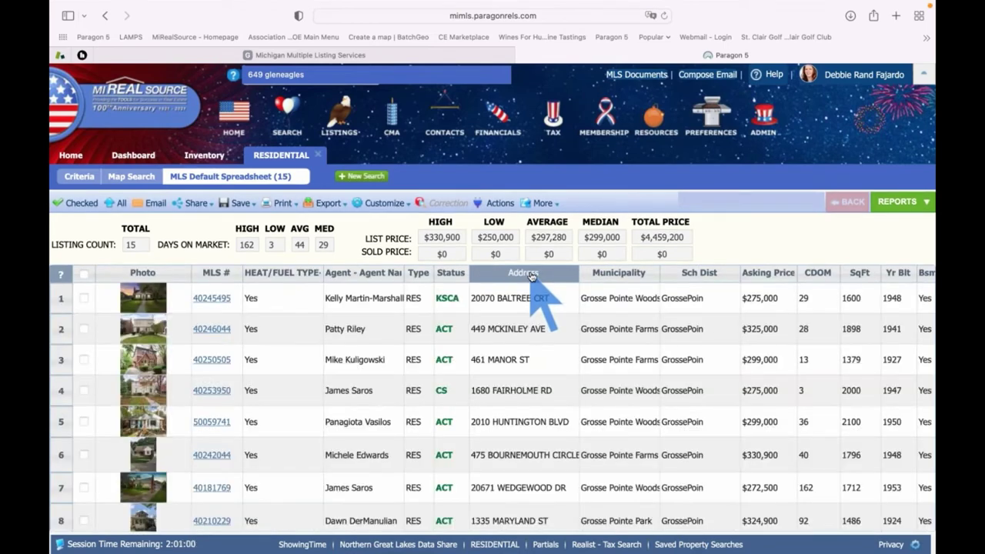
scroll(545, 342, "right", 3)
scroll(544, 342, "right", 5)
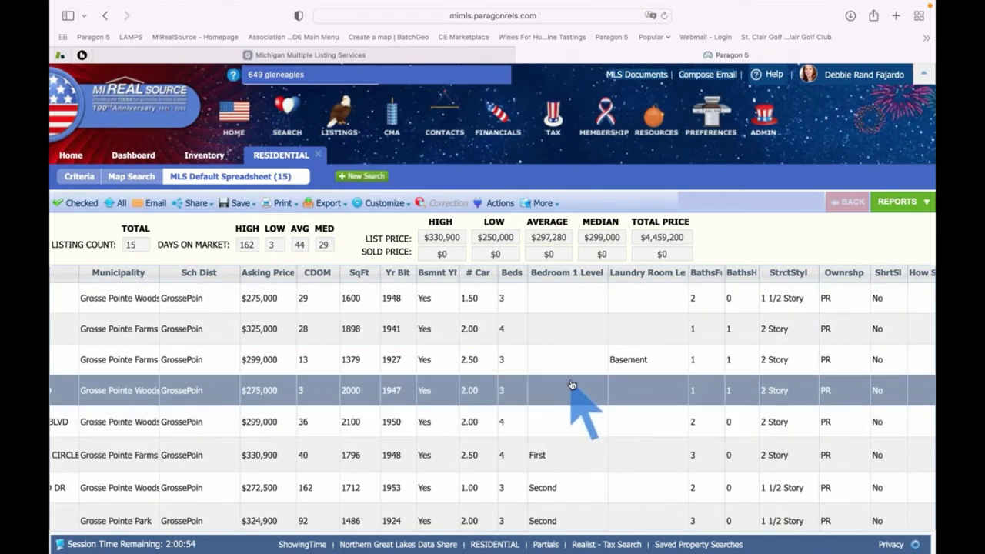
scroll(578, 426, "down", 5)
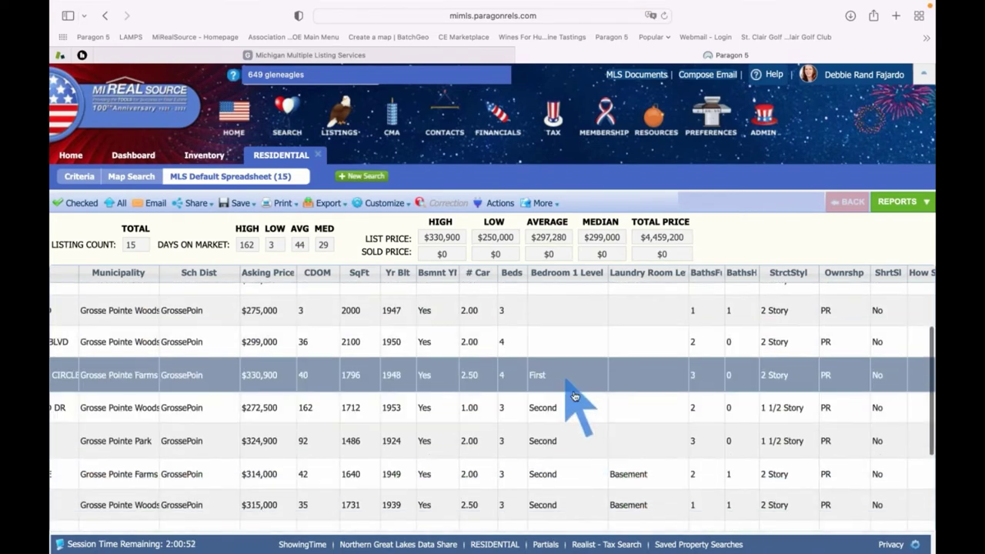
scroll(582, 458, "down", 1)
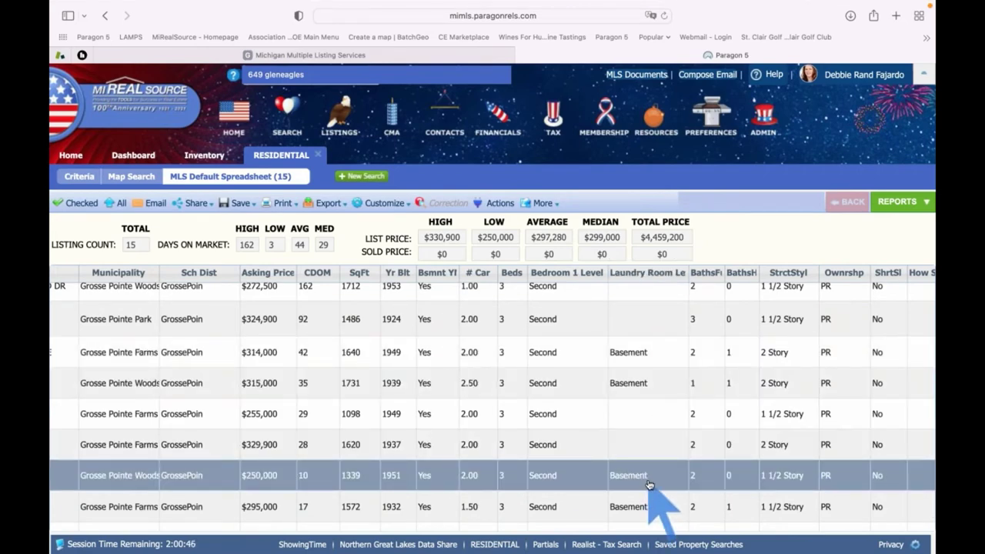
mouse_move(373, 203)
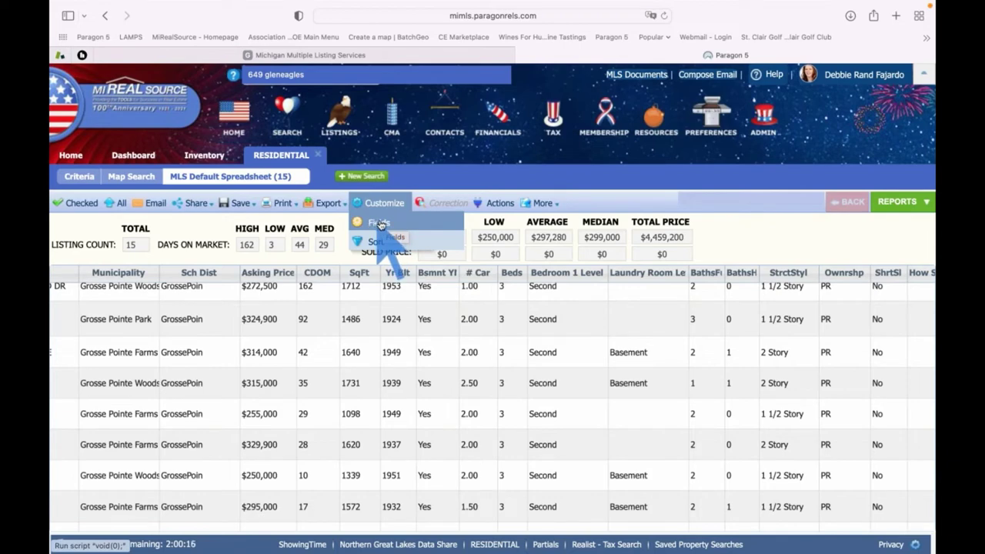
Revert the spreadsheet fields to the default set
left_click(387, 224)
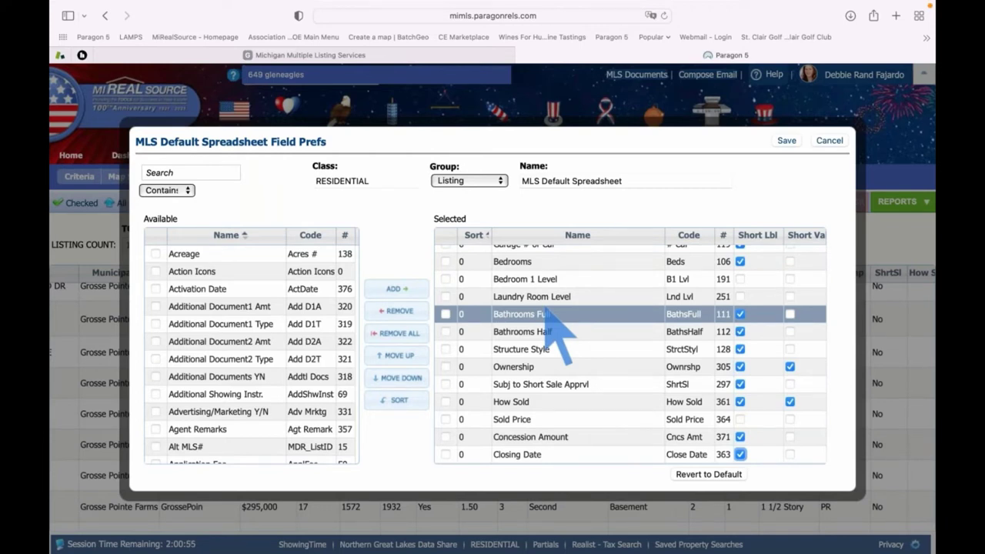
left_click(711, 476)
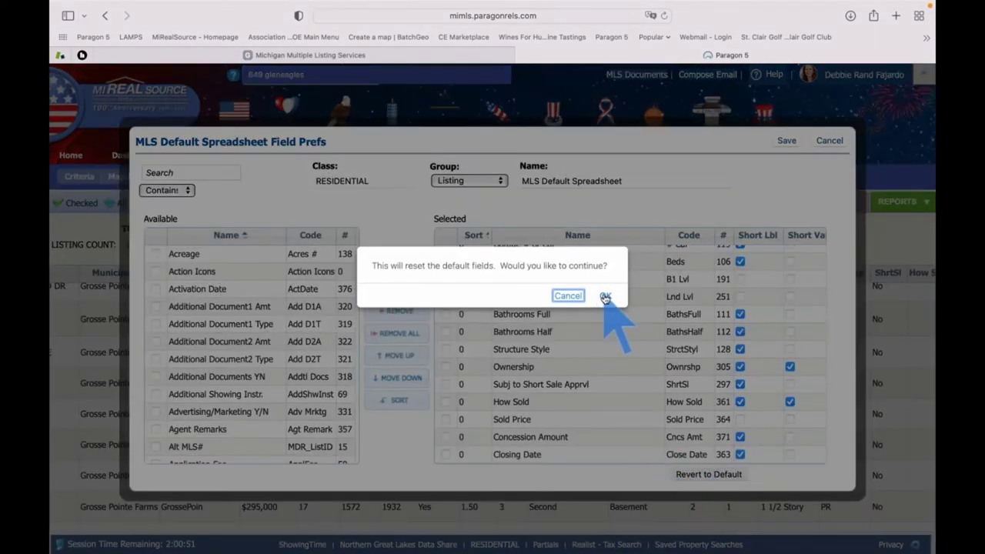
left_click(604, 296)
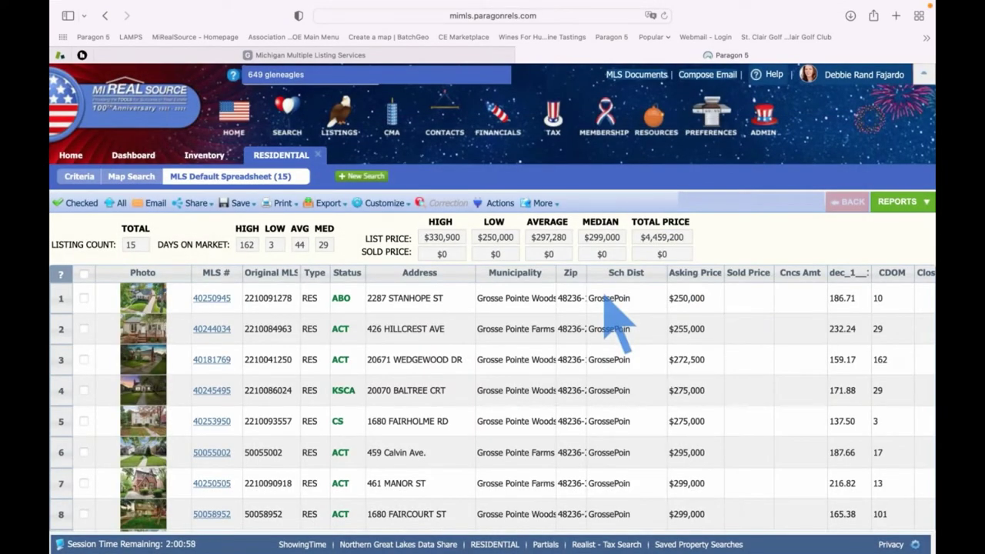
left_click(573, 329)
scroll(576, 333, "right", 5)
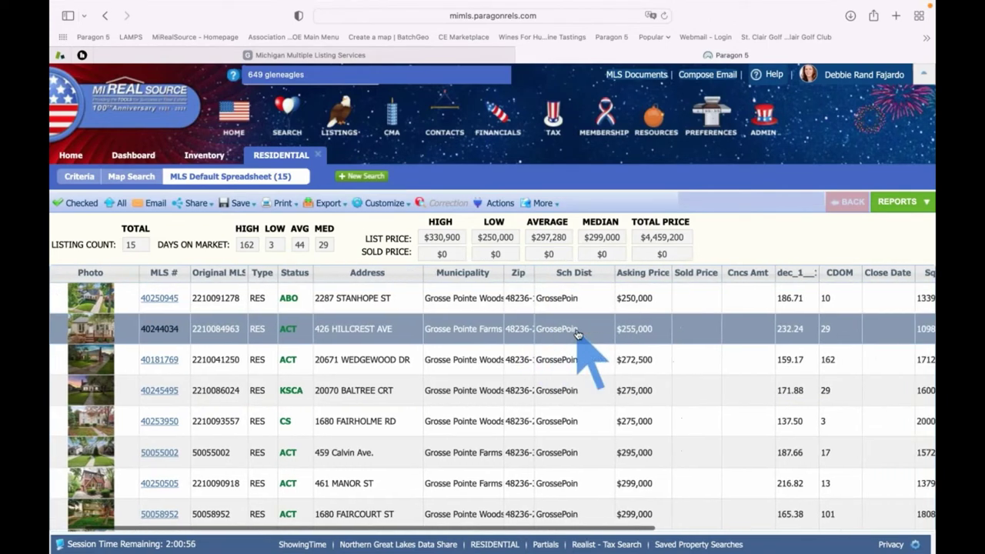
scroll(577, 333, "right", 5)
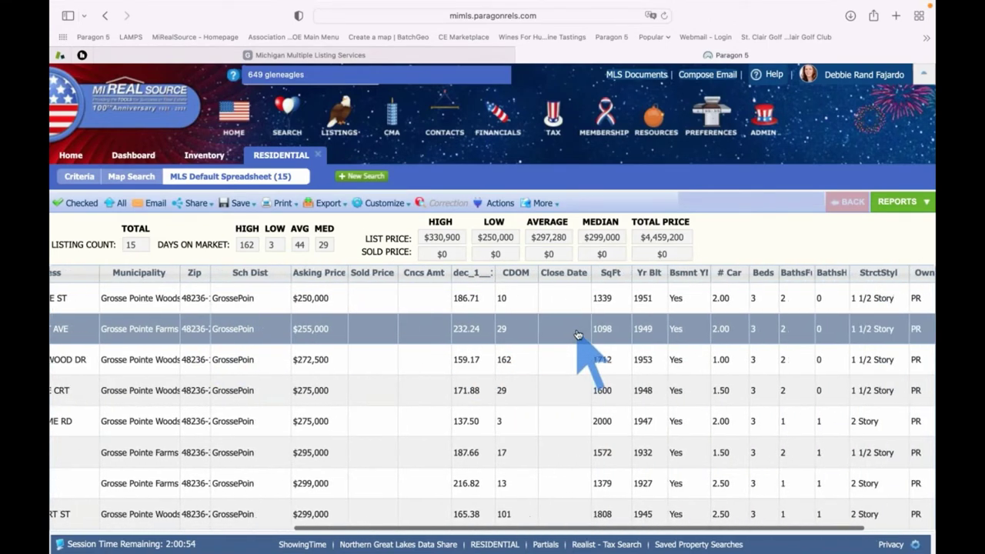
scroll(577, 334, "right", 3)
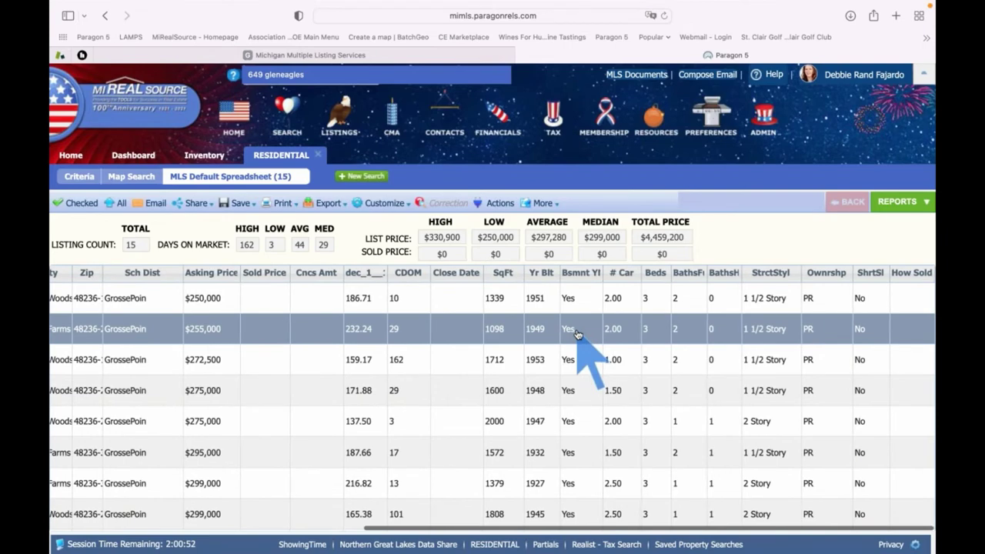
scroll(577, 333, "left", 3)
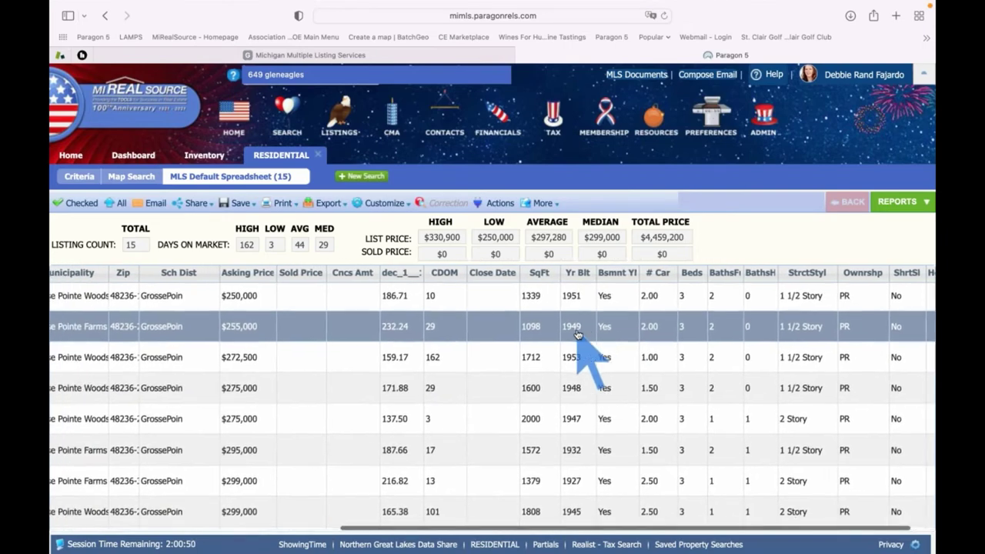
scroll(577, 333, "left", 10)
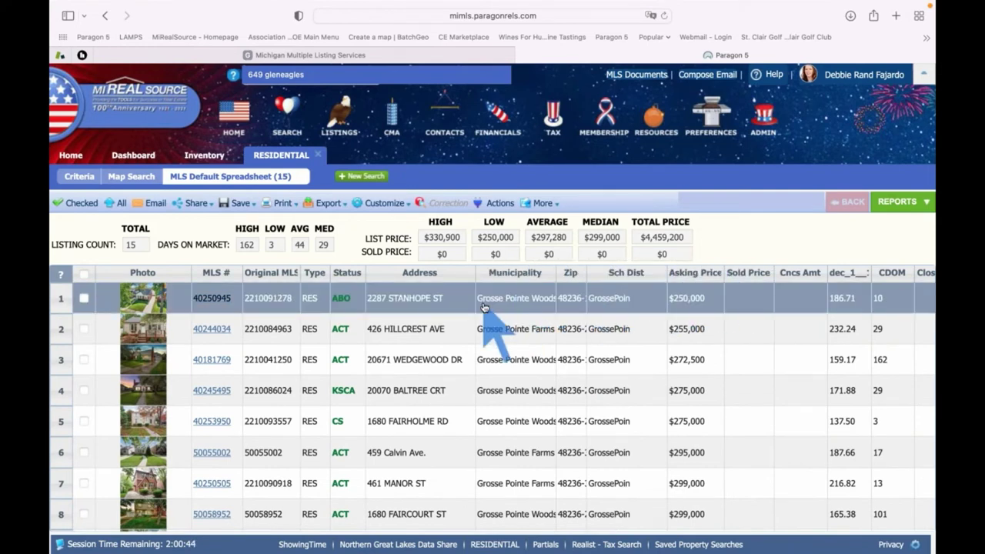
Show Available Reports and browse the Spreadsheets category, including Fannie Mae 1004MC and Residential Details
left_click(898, 203)
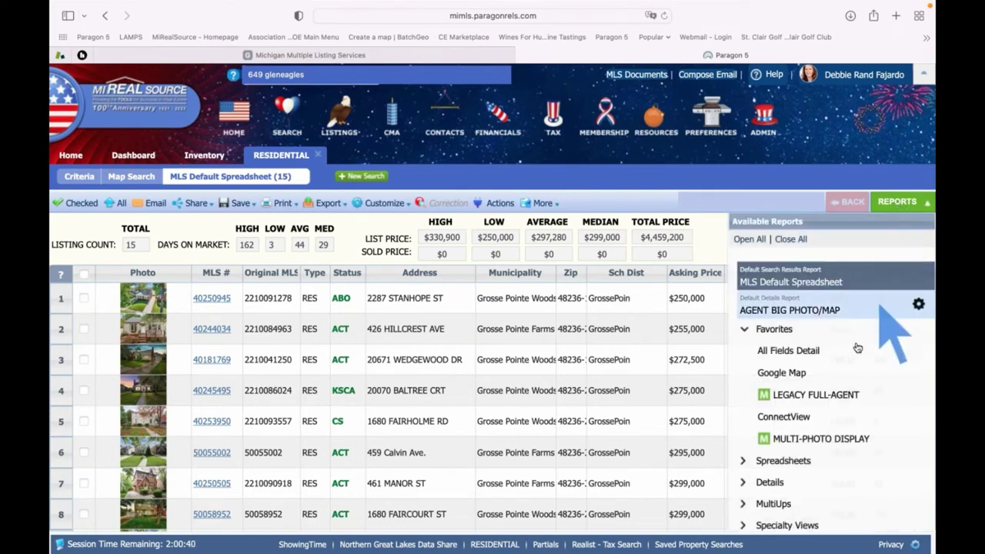
scroll(854, 339, "down", 1)
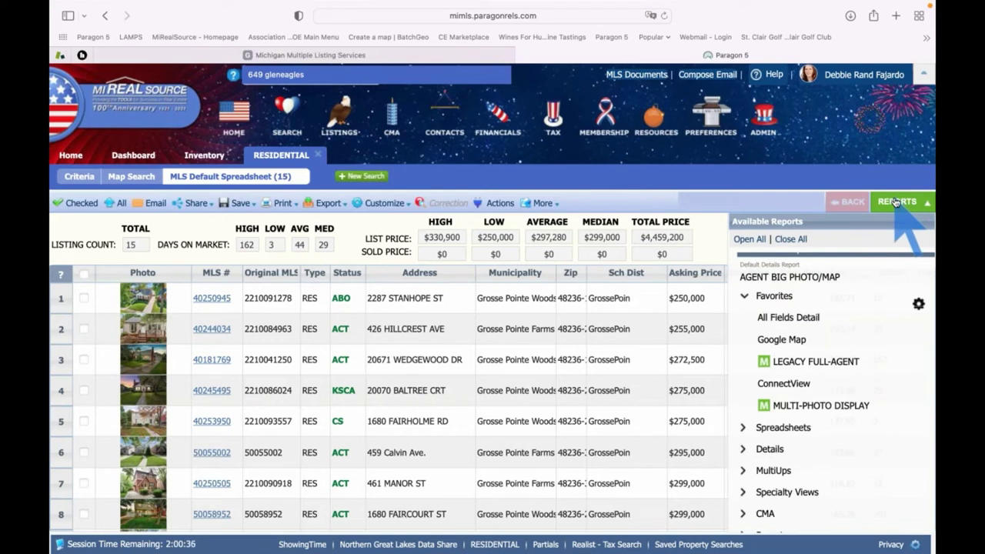
scroll(846, 361, "down", 1)
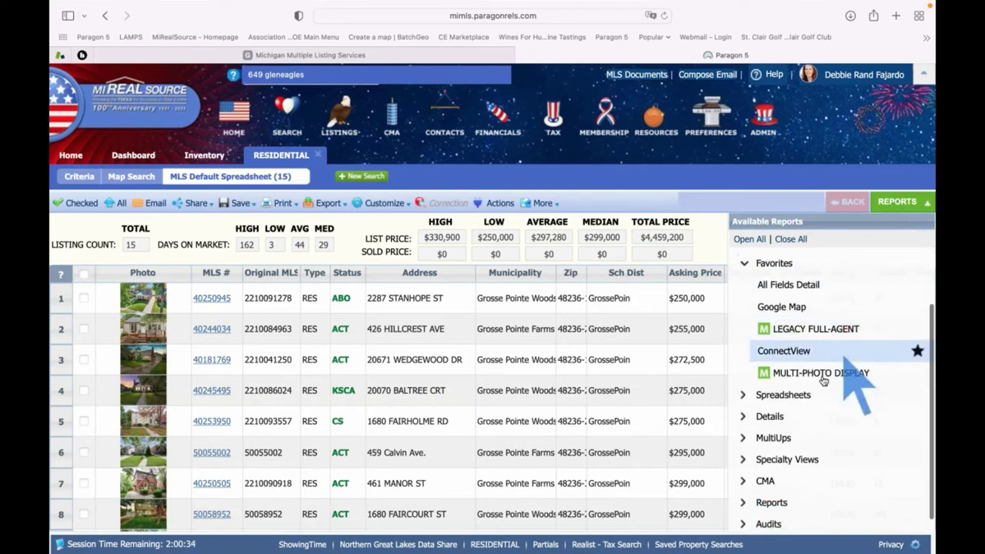
left_click(786, 396)
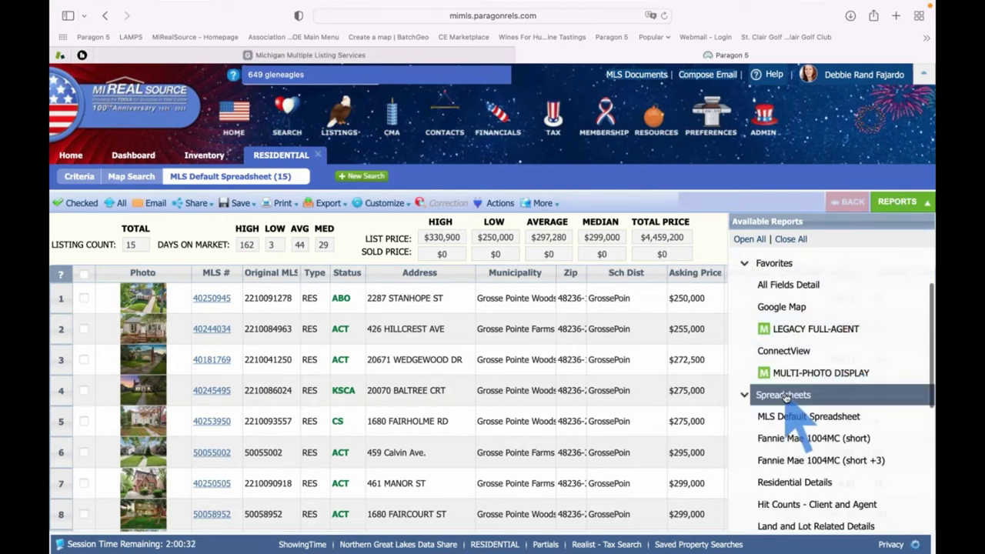
scroll(785, 396, "down", 3)
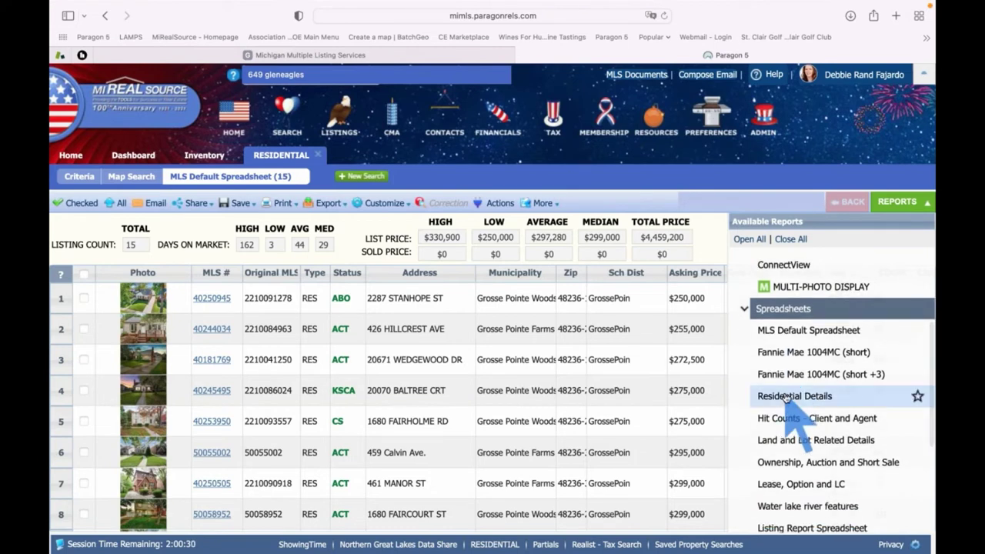
scroll(785, 396, "down", 1)
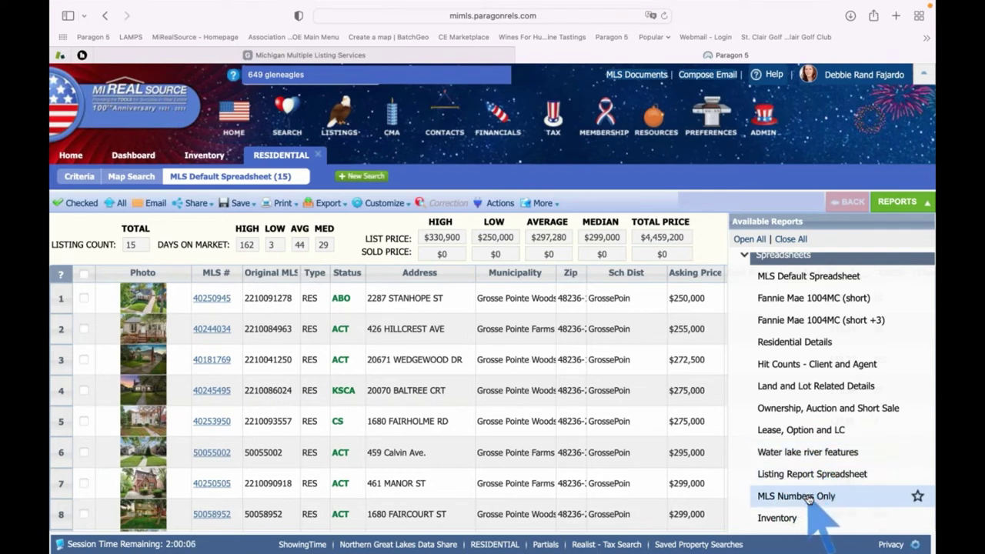
scroll(809, 500, "down", 1)
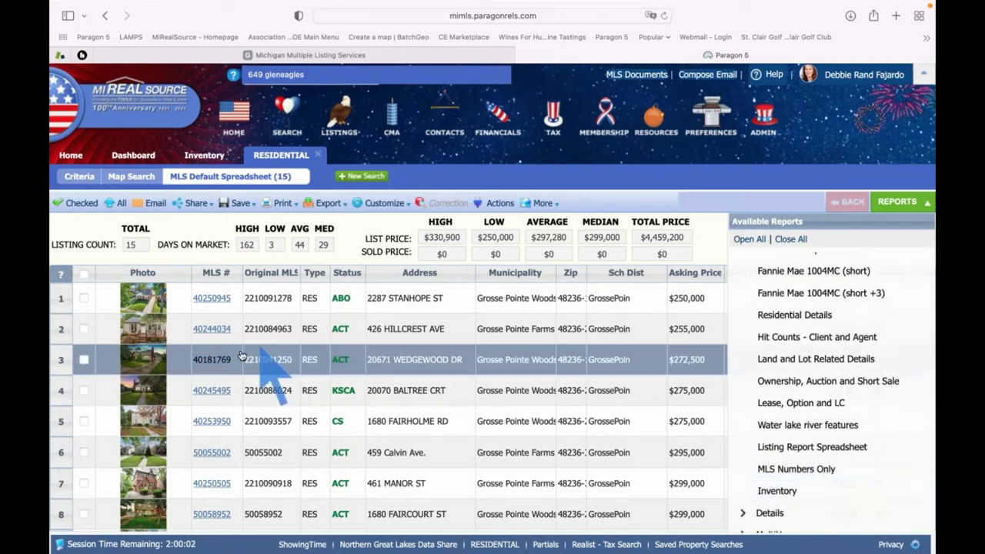
scroll(217, 400, "down", 1)
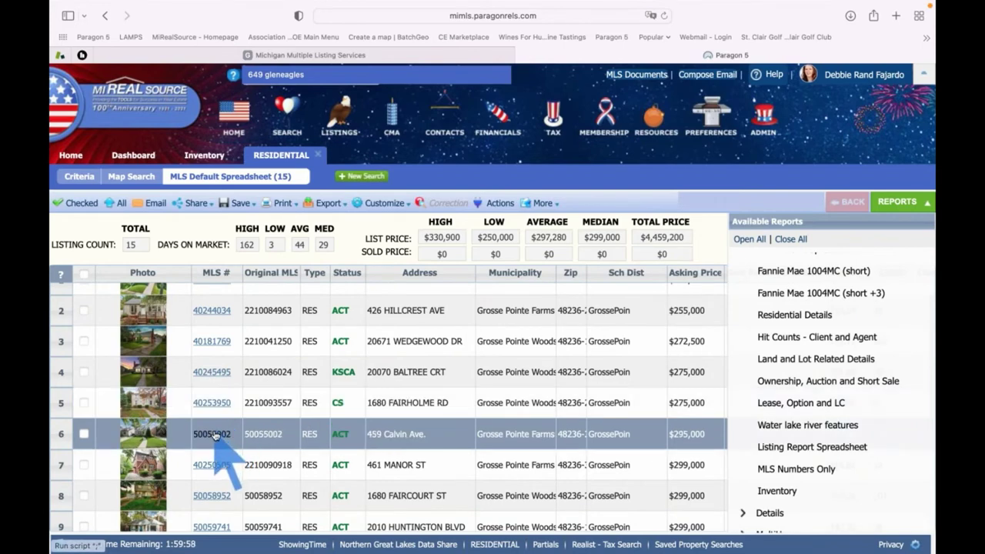
left_click(216, 435)
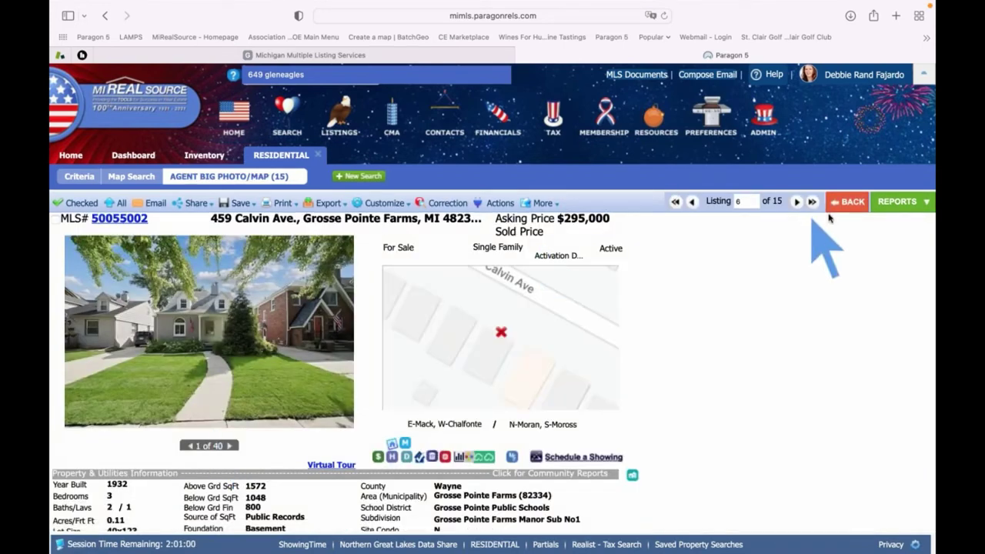
left_click(897, 202)
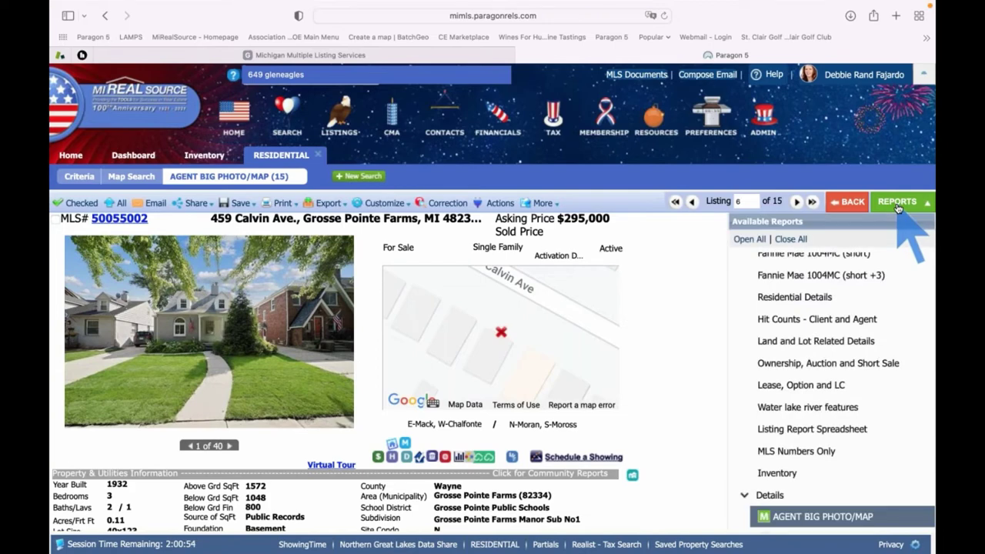
scroll(849, 362, "up", 2)
scroll(849, 366, "up", 4)
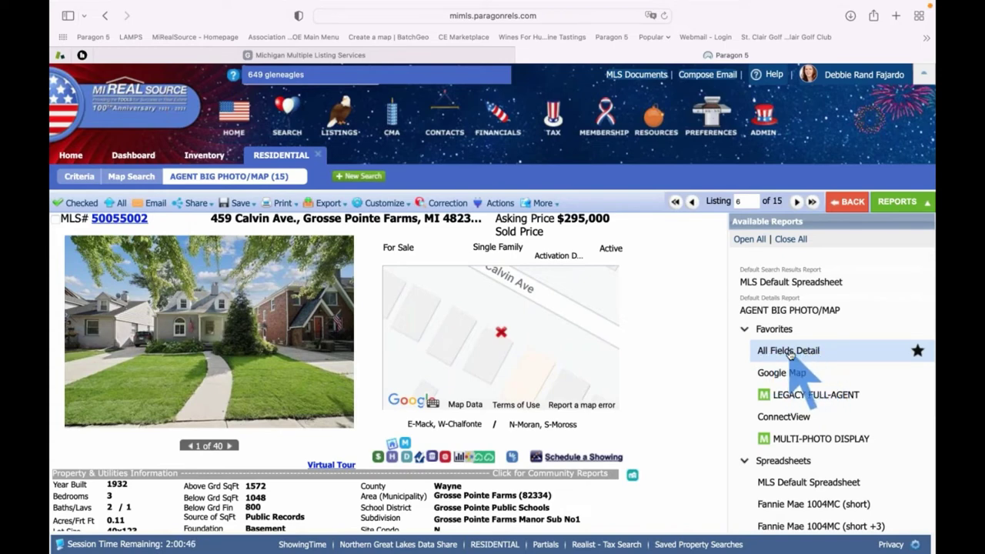
left_click(793, 352)
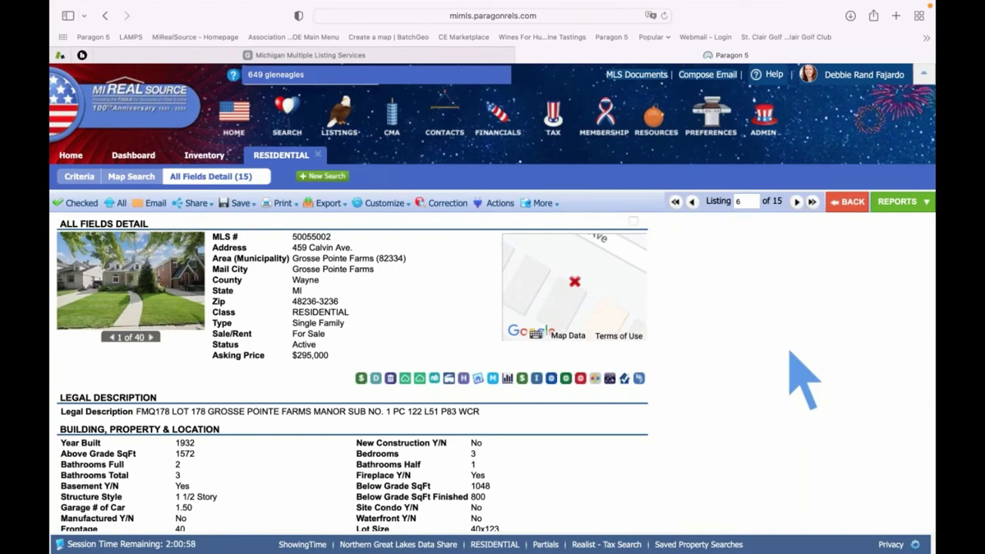
scroll(805, 381, "down", 2)
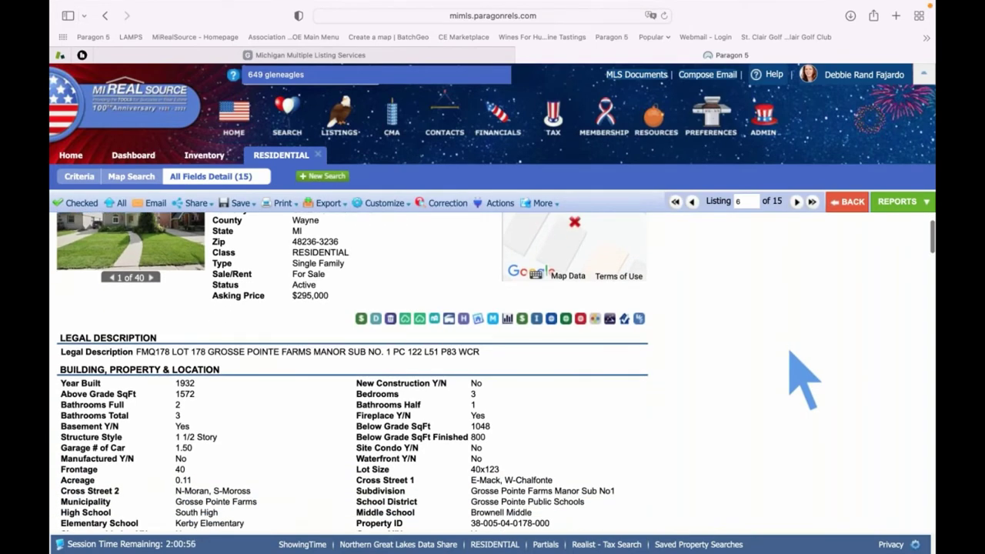
scroll(804, 381, "down", 2)
scroll(804, 380, "down", 1)
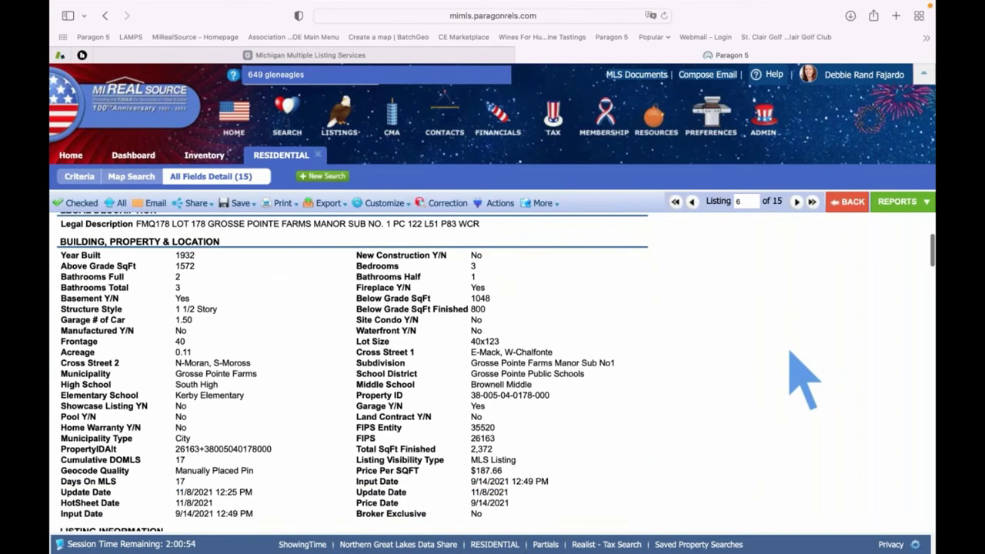
scroll(791, 354, "up", 1)
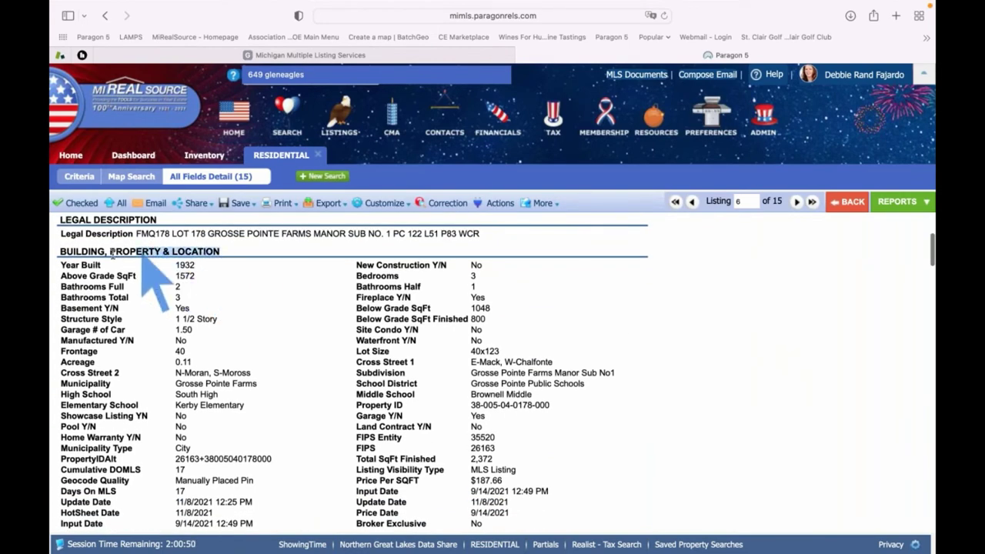
triple_click(69, 251)
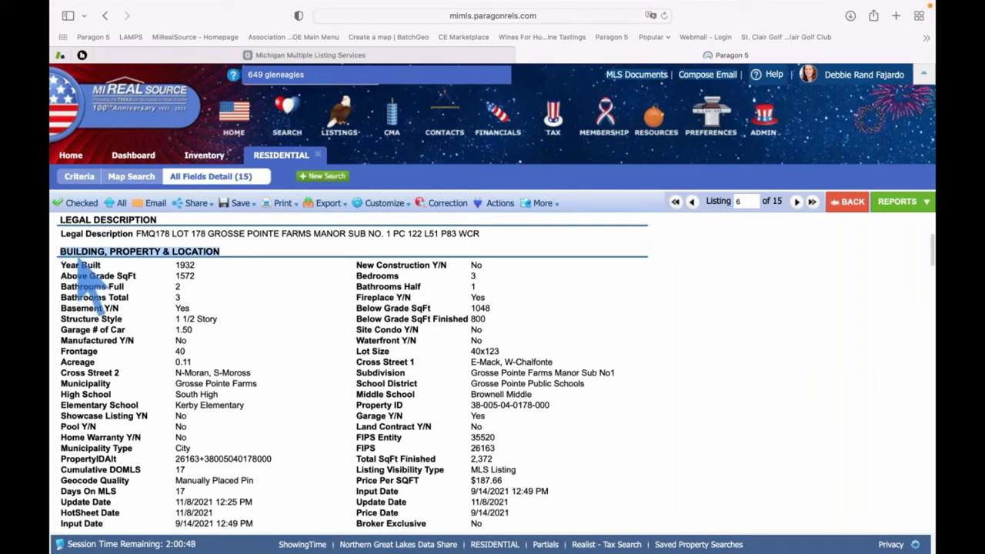
scroll(227, 340, "down", 6)
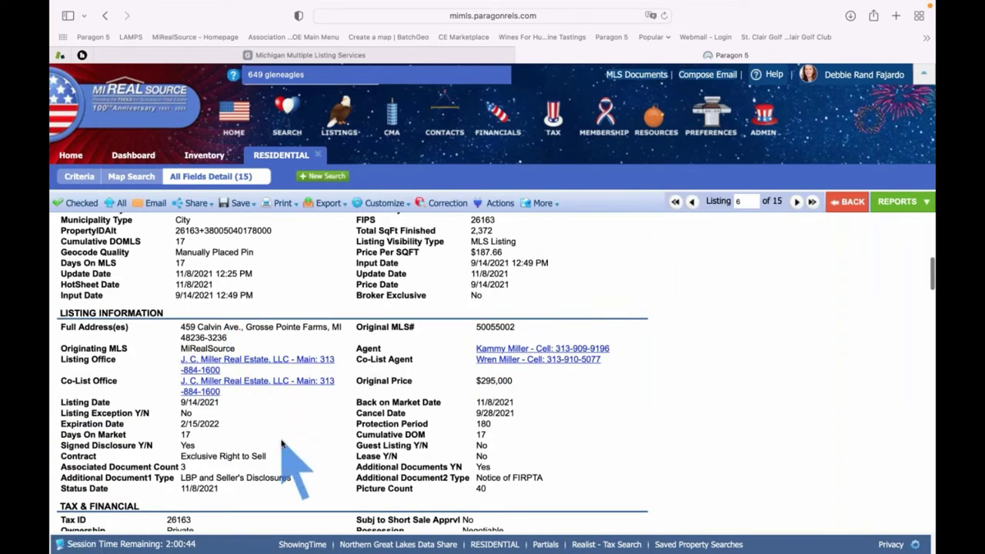
scroll(281, 444, "down", 1)
scroll(281, 445, "down", 6)
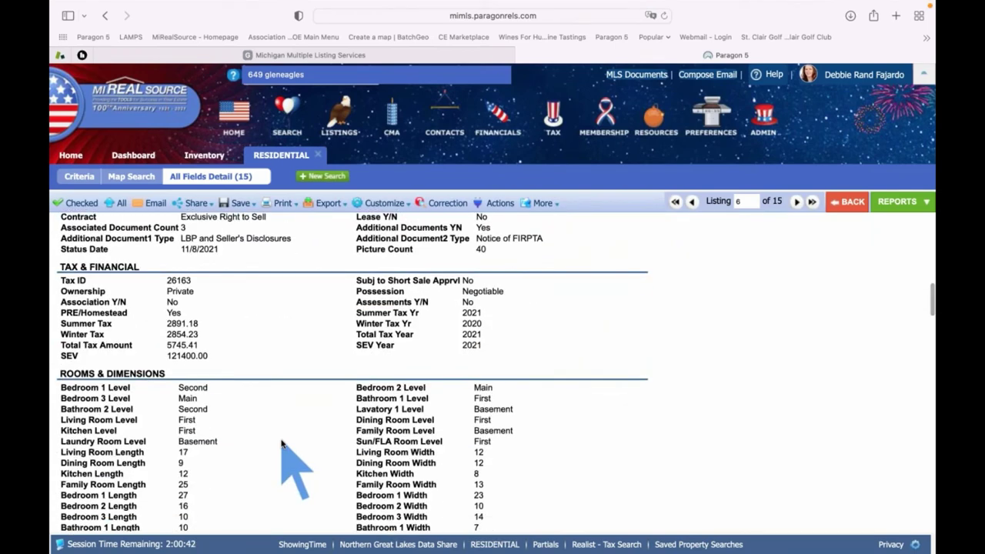
scroll(282, 444, "down", 2)
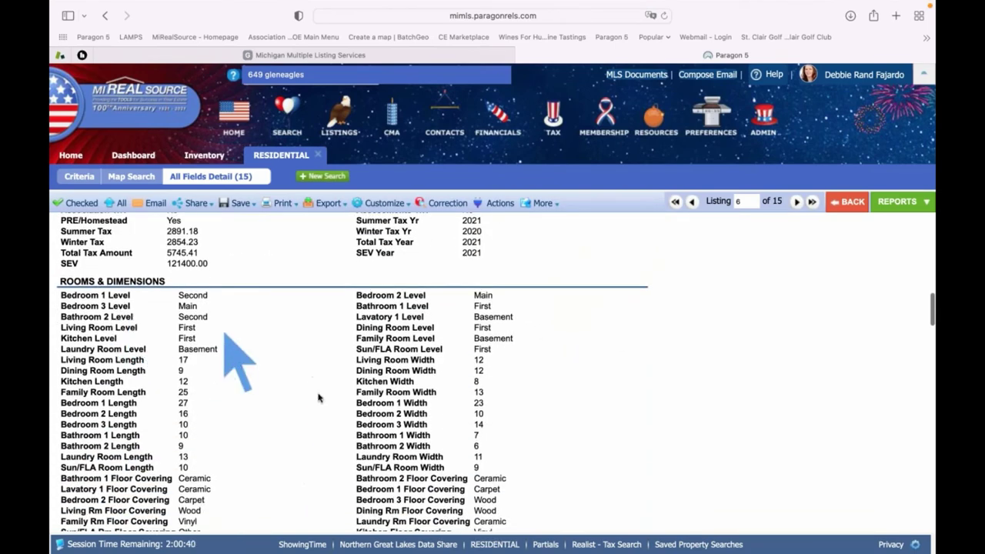
scroll(318, 410, "down", 5)
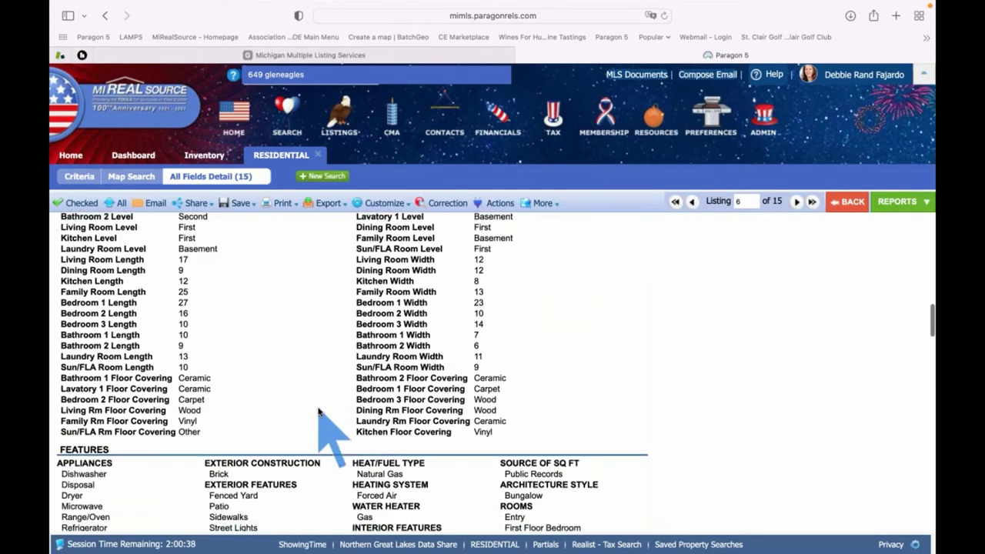
scroll(318, 411, "down", 1)
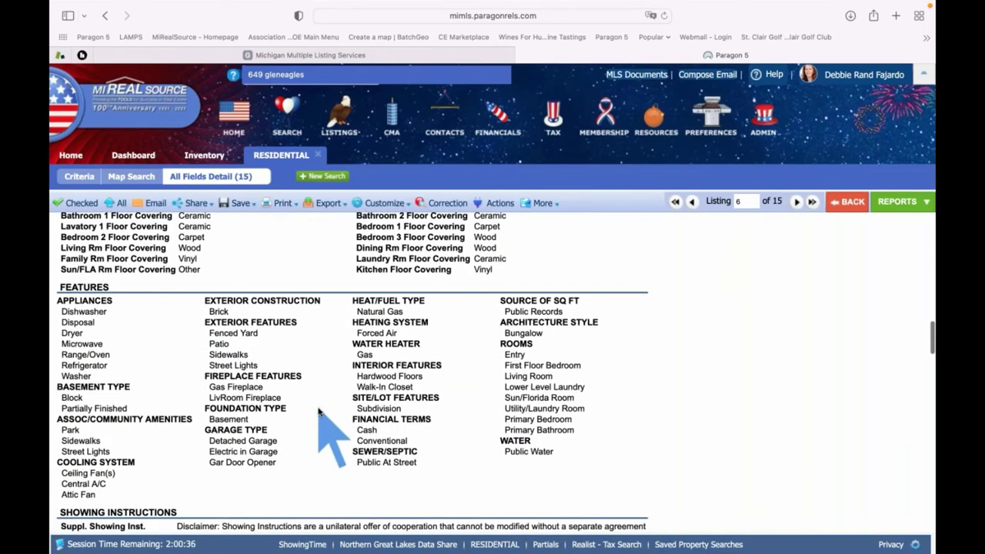
scroll(318, 410, "down", 5)
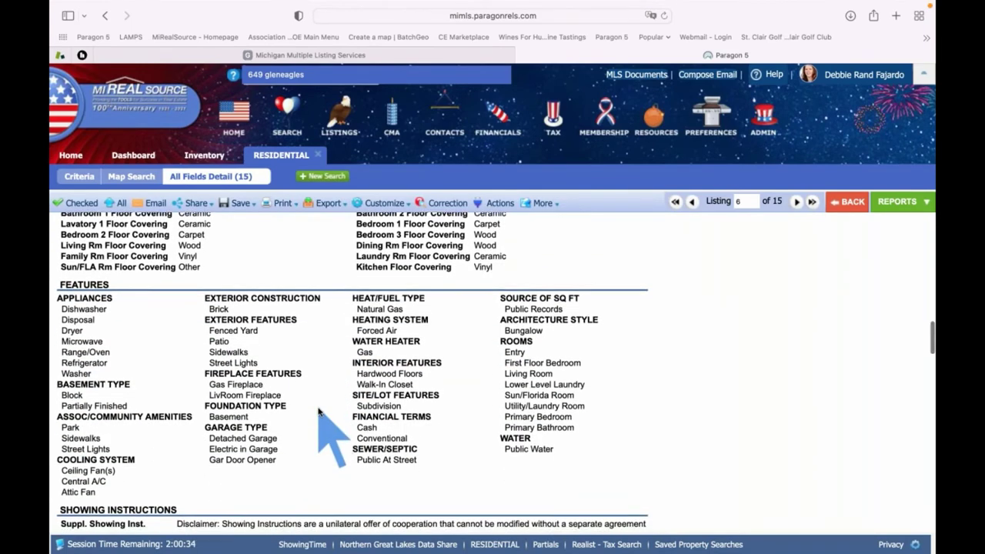
scroll(318, 411, "down", 14)
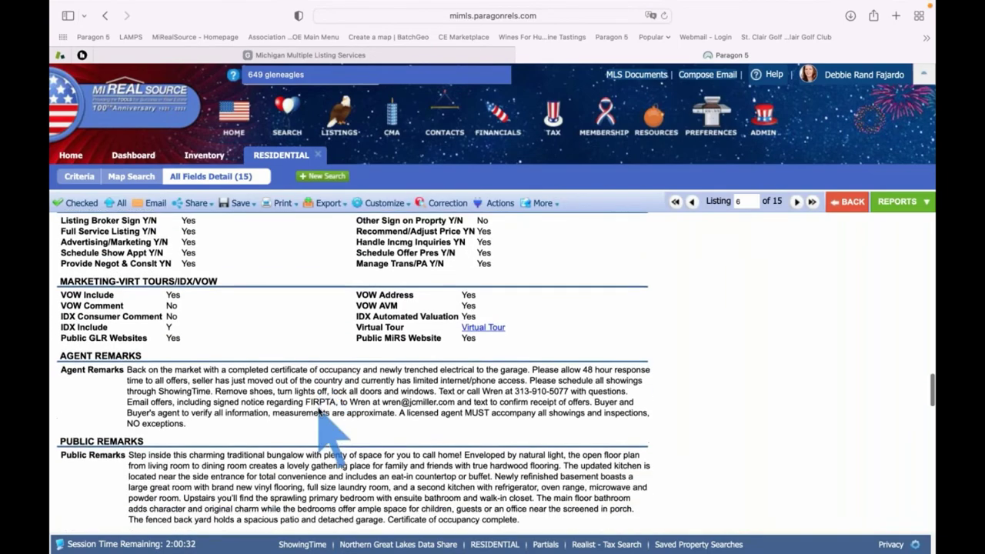
scroll(318, 410, "down", 2)
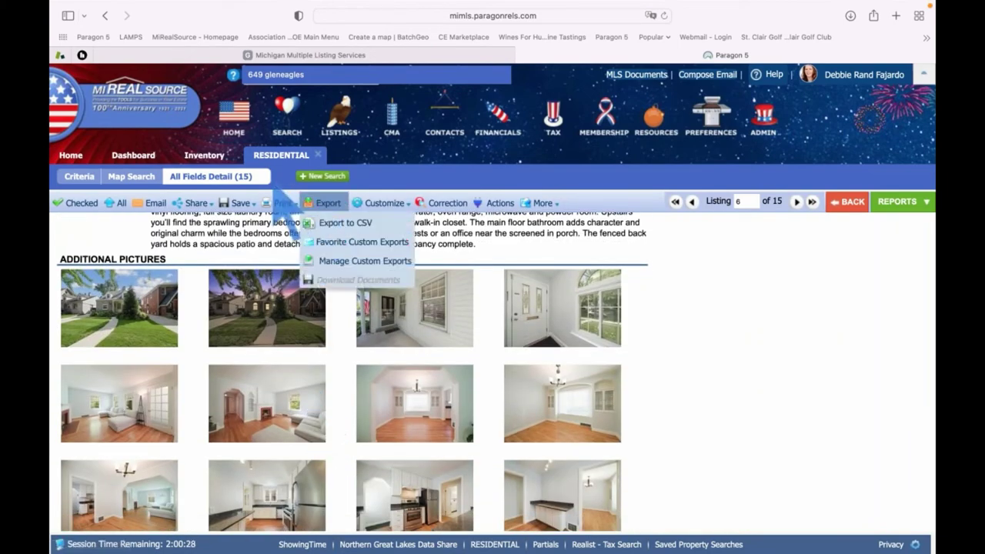
scroll(711, 342, "up", 2)
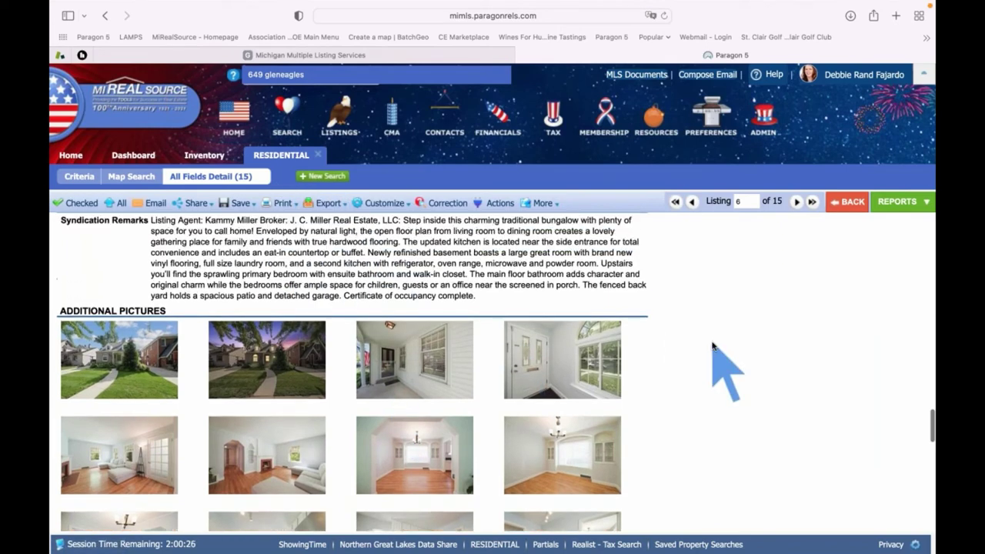
scroll(711, 343, "up", 1)
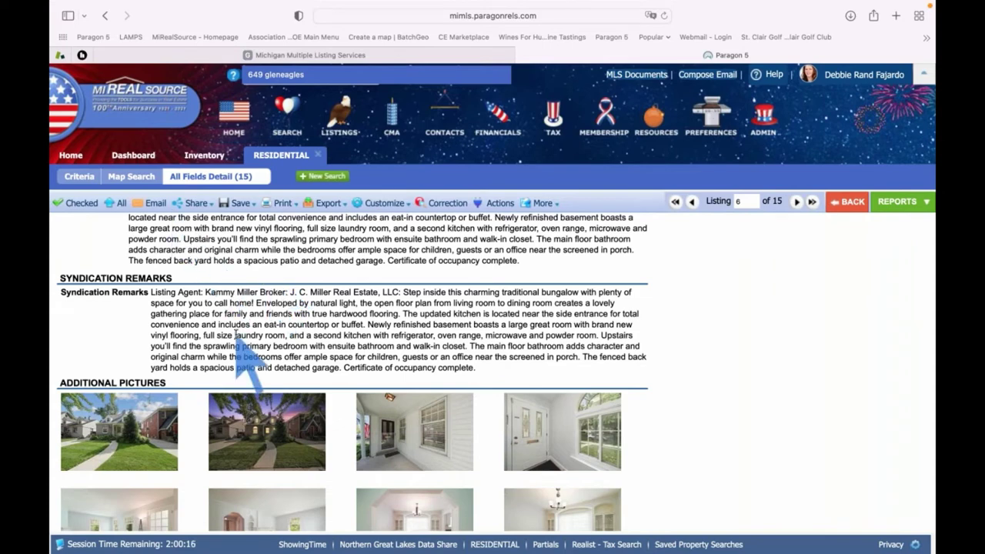
scroll(235, 332, "up", 5)
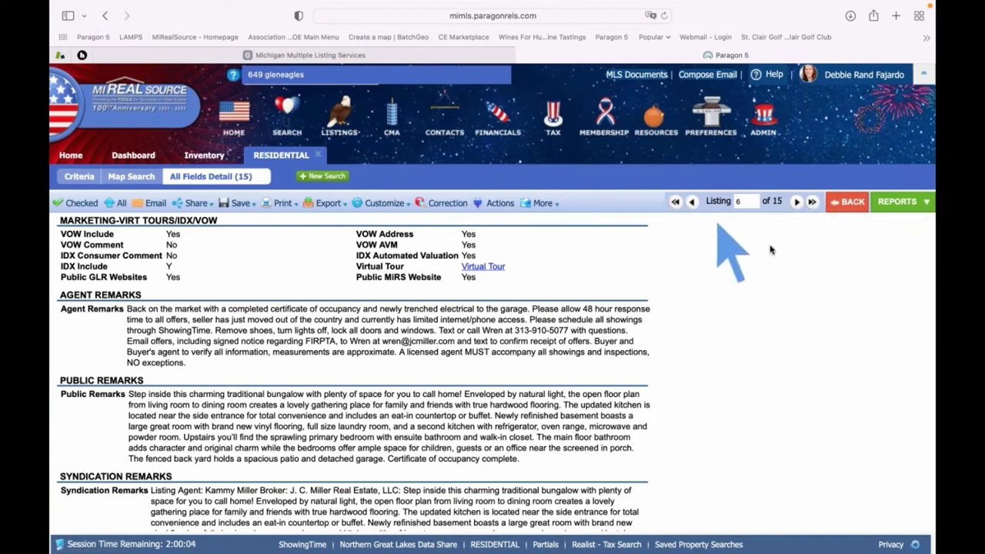
Go back twice to the 15-listing MLS Default Spreadsheet and scroll across its columns
left_click(852, 204)
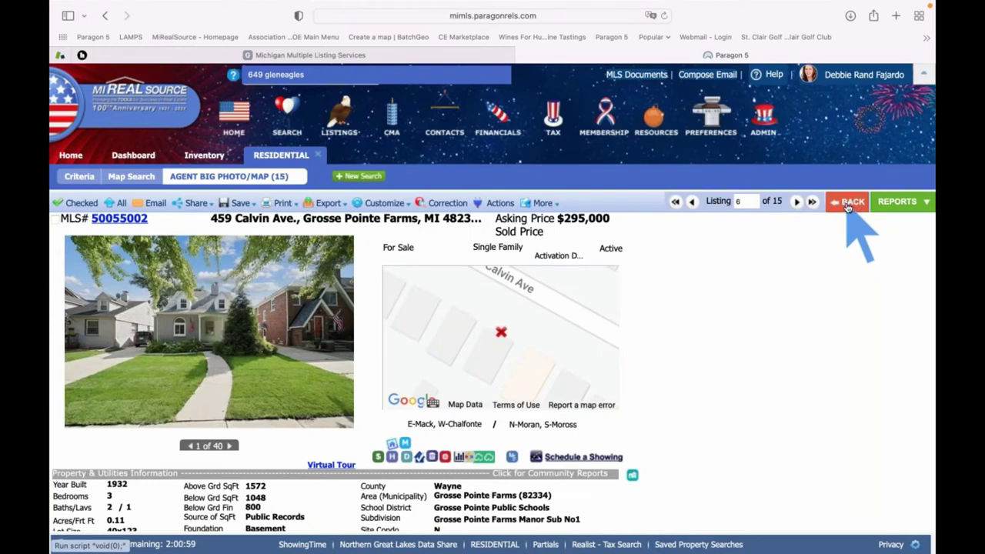
left_click(847, 205)
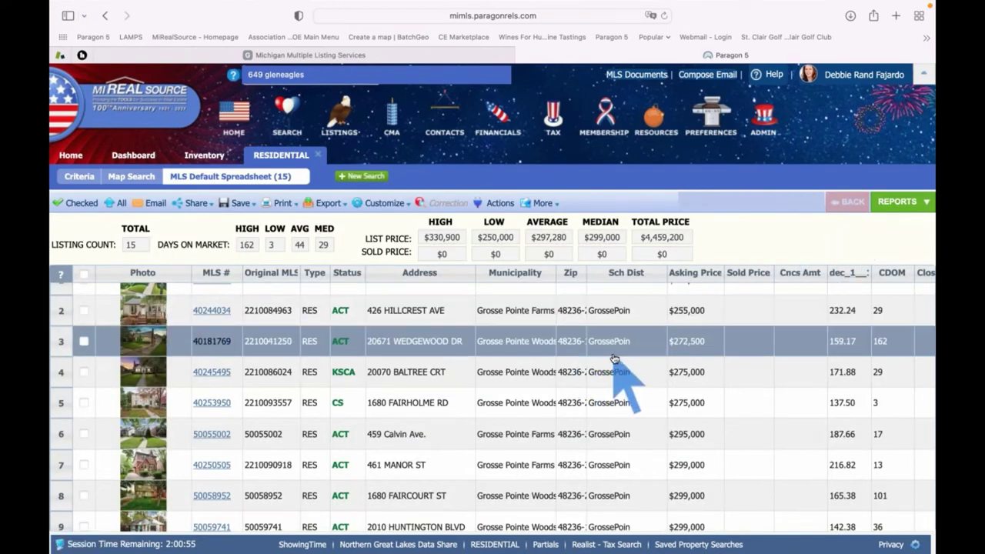
scroll(615, 360, "right", 5)
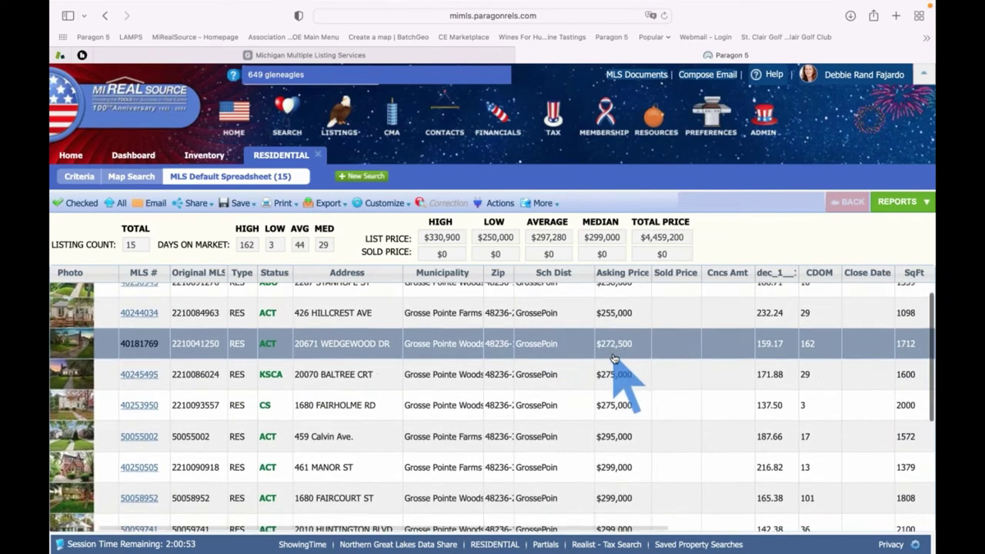
scroll(614, 360, "down", 1)
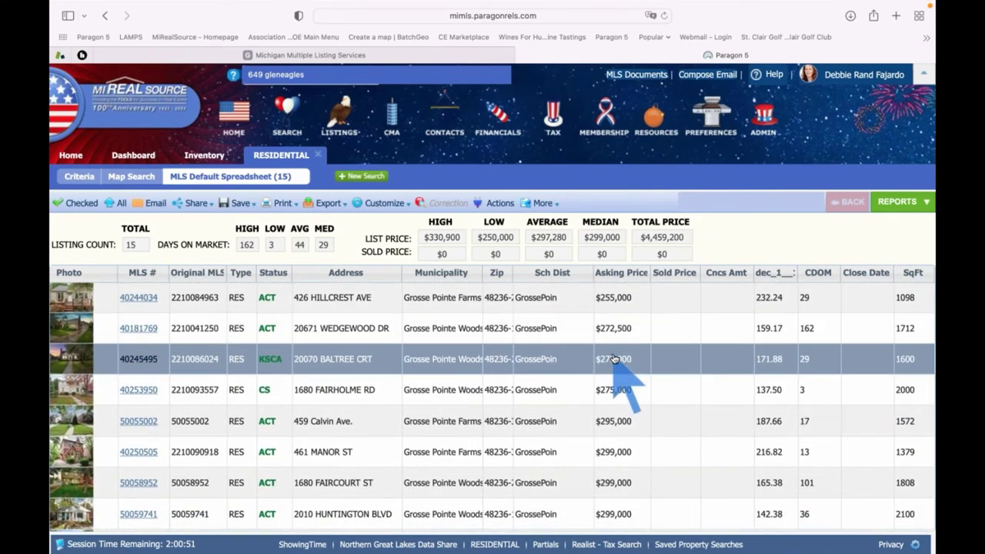
scroll(614, 360, "right", 6)
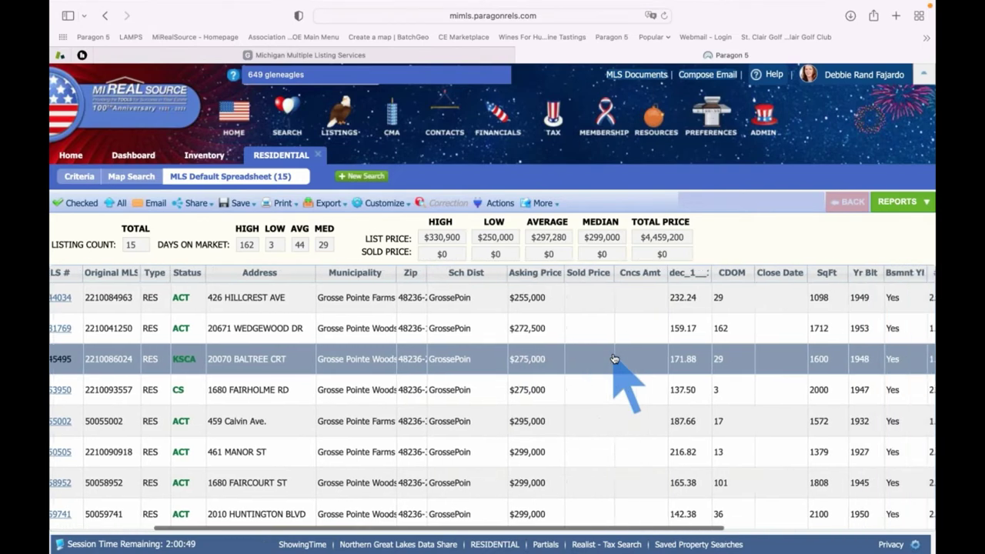
scroll(615, 360, "right", 4)
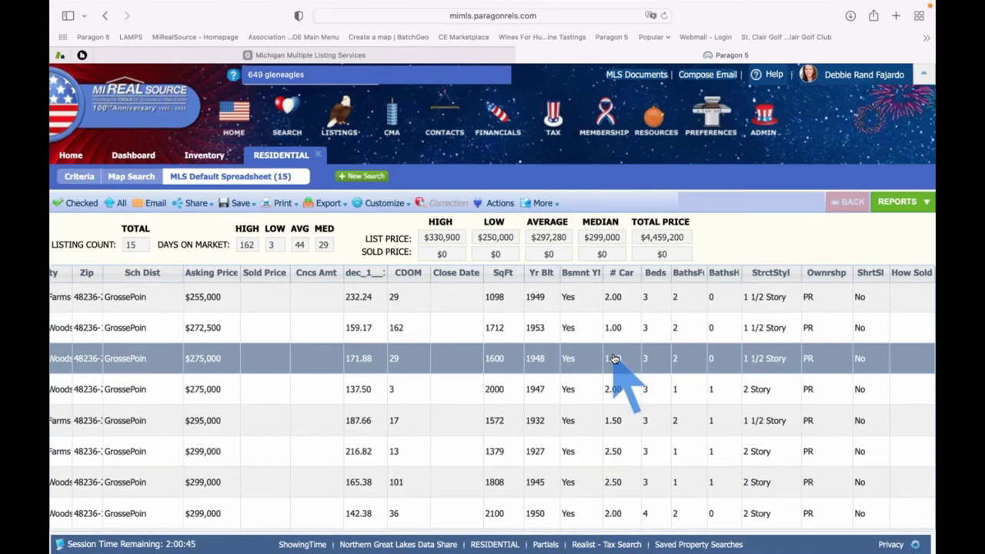
scroll(614, 360, "up", 1)
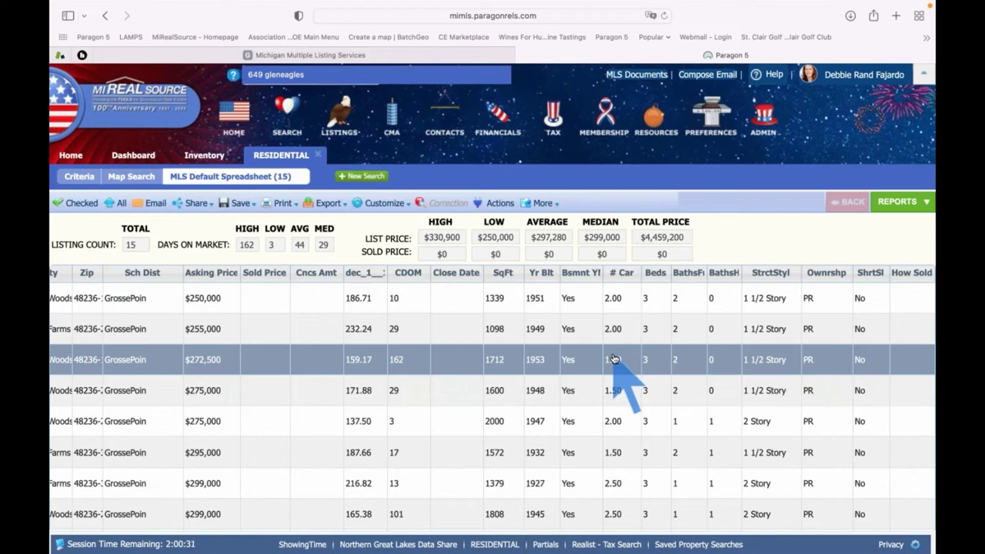
Search the spreadsheet fields for 'laundry' and add Laundry Room Level as a column
left_click(383, 203)
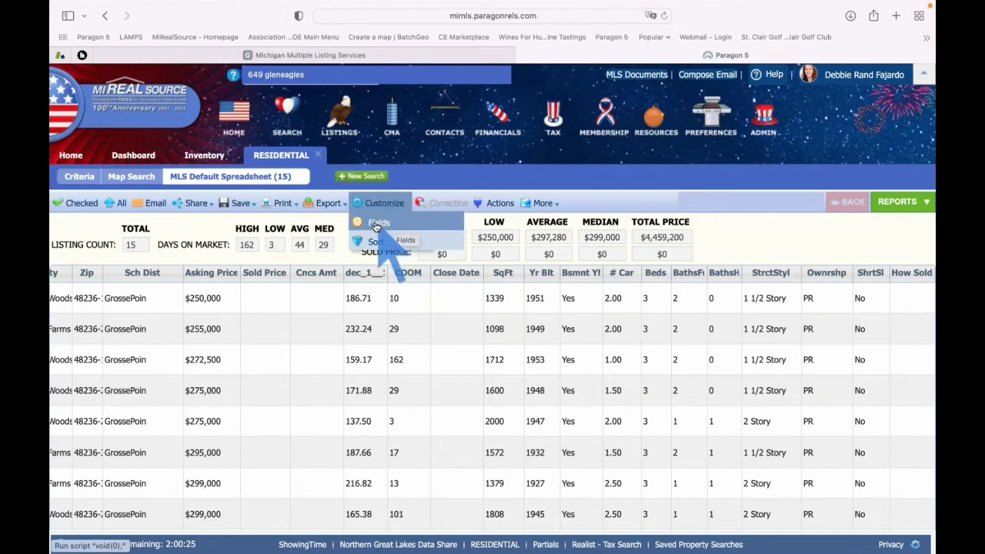
left_click(377, 224)
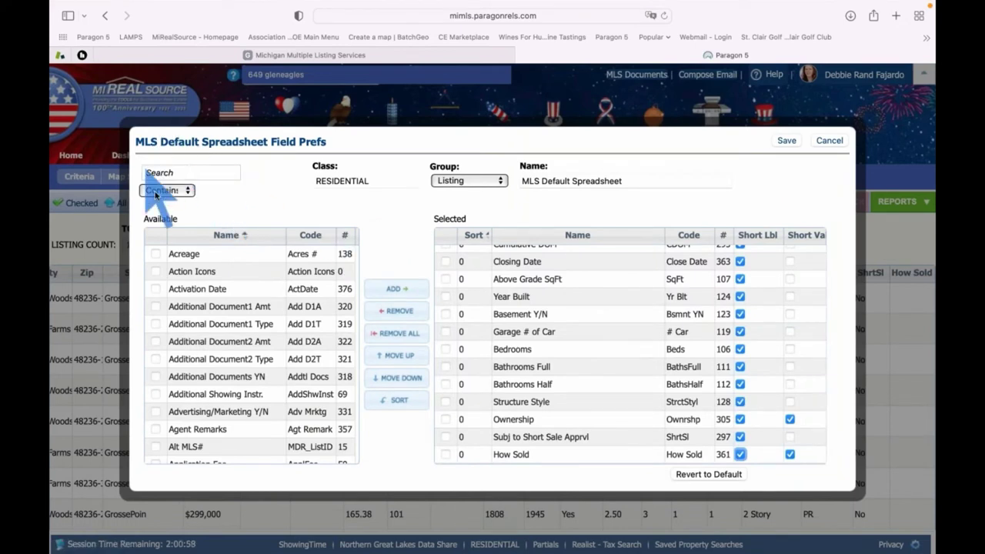
left_click(208, 174)
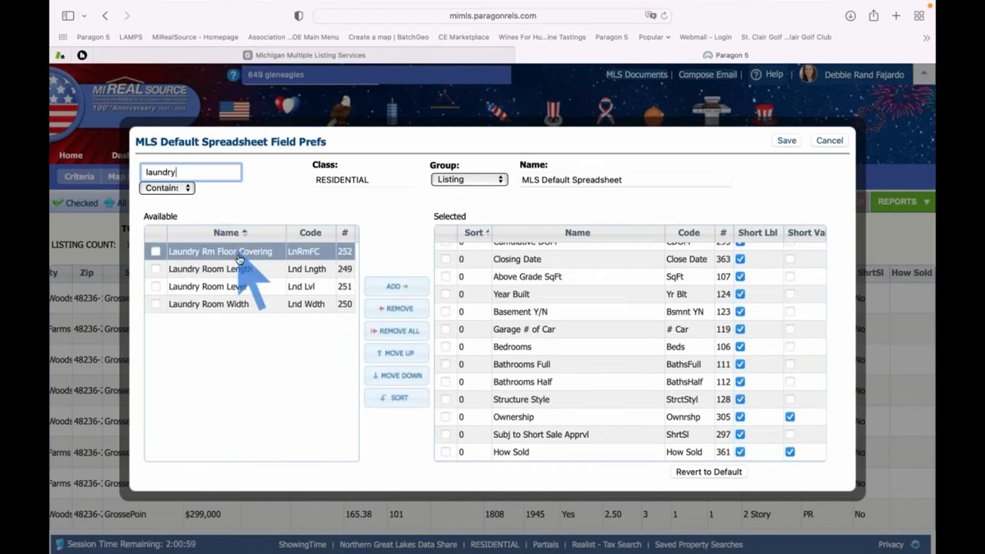
left_click(239, 288)
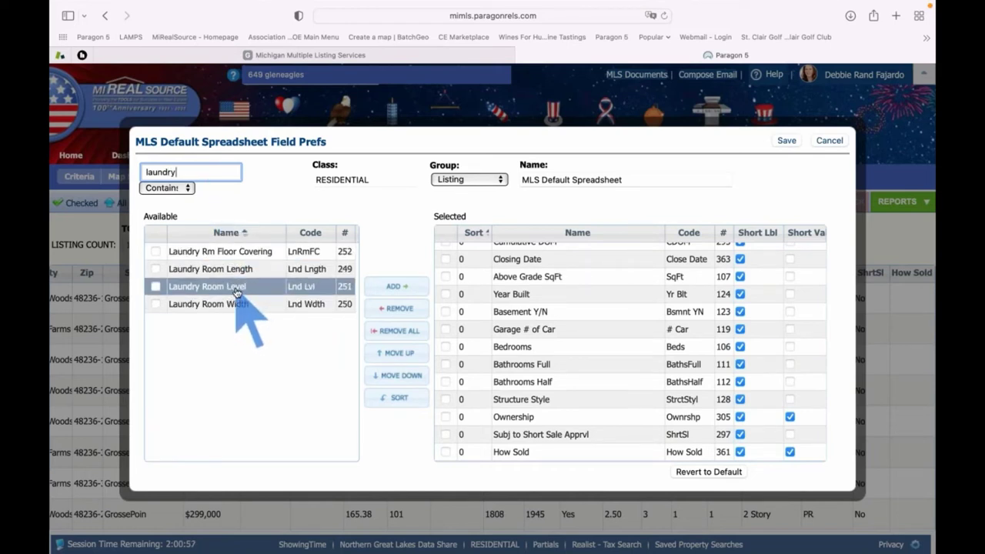
left_click(238, 291)
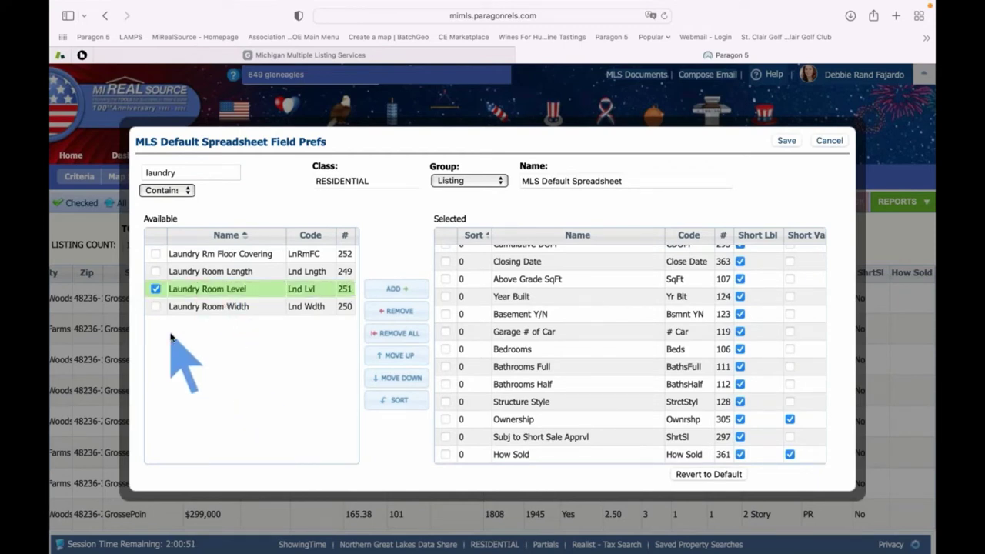
left_click(395, 288)
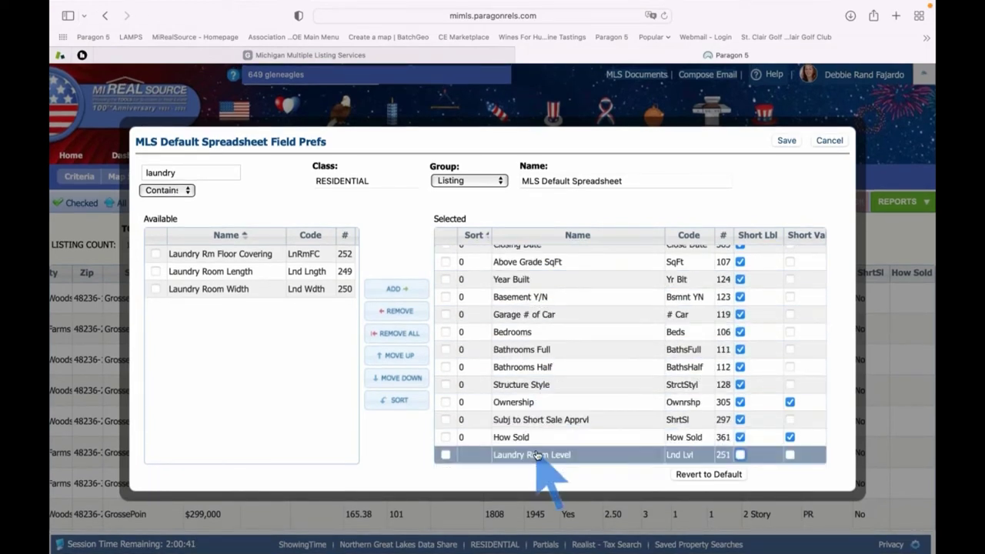
Move Laundry Room Level up to sit just above Structure Style and save the layout
left_click(391, 357)
left_click(391, 357)
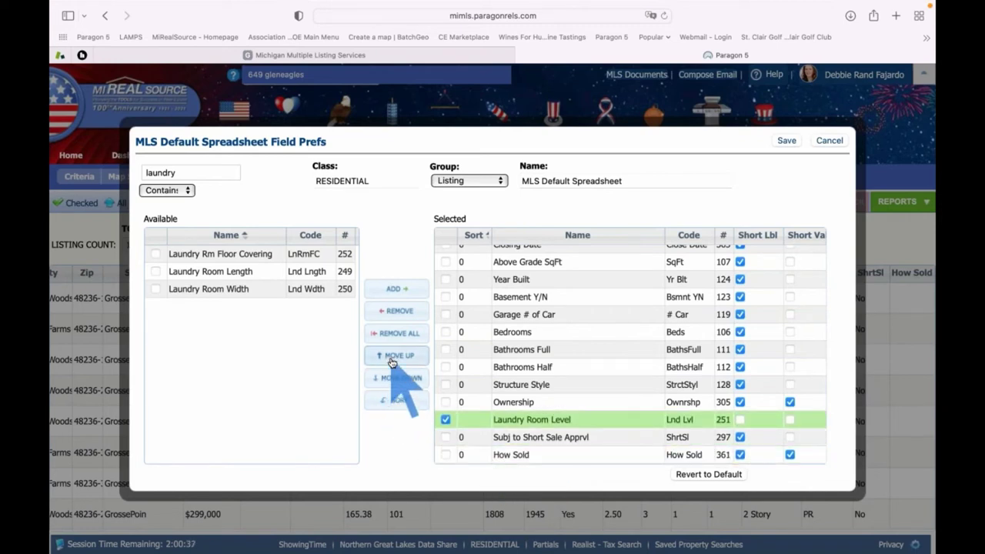
left_click(391, 357)
left_click(391, 358)
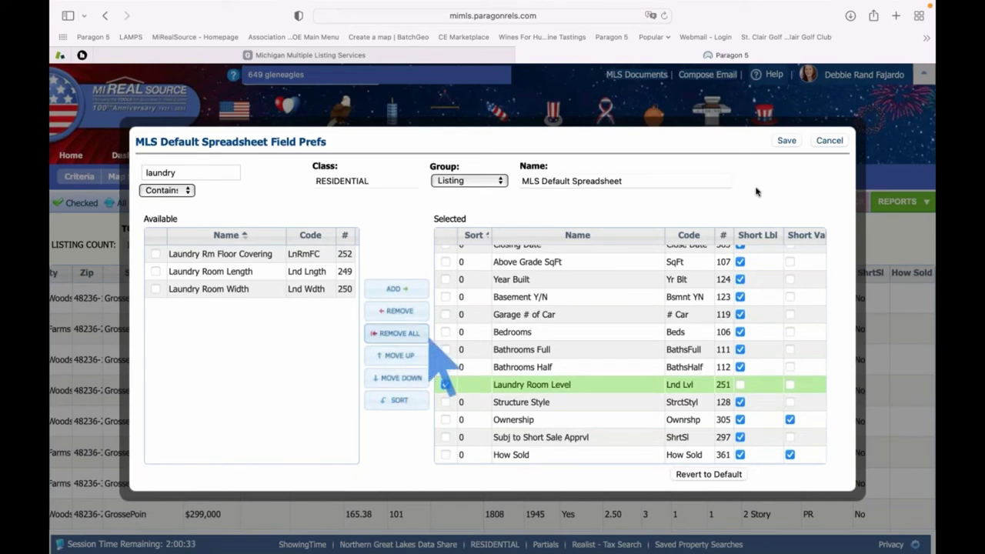
left_click(787, 142)
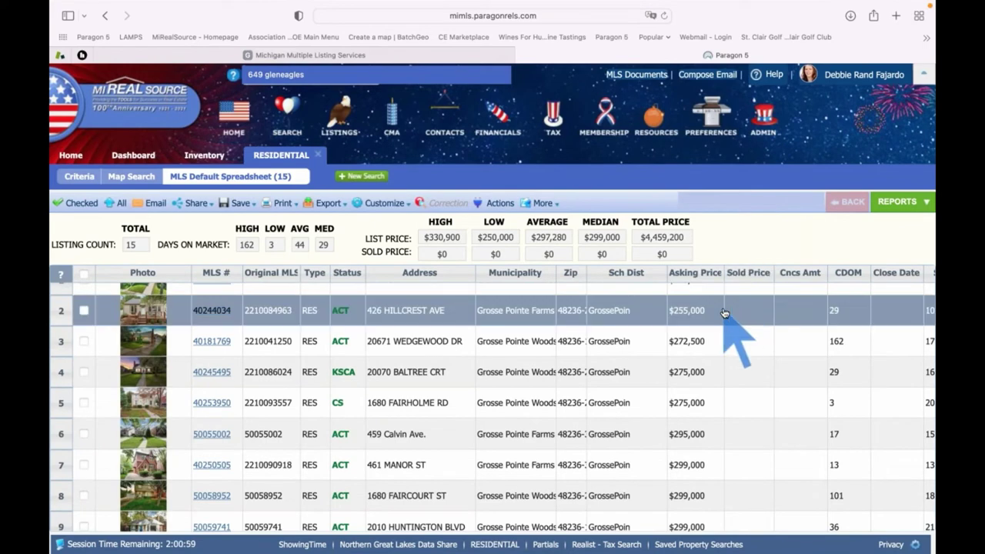
scroll(724, 312, "right", 5)
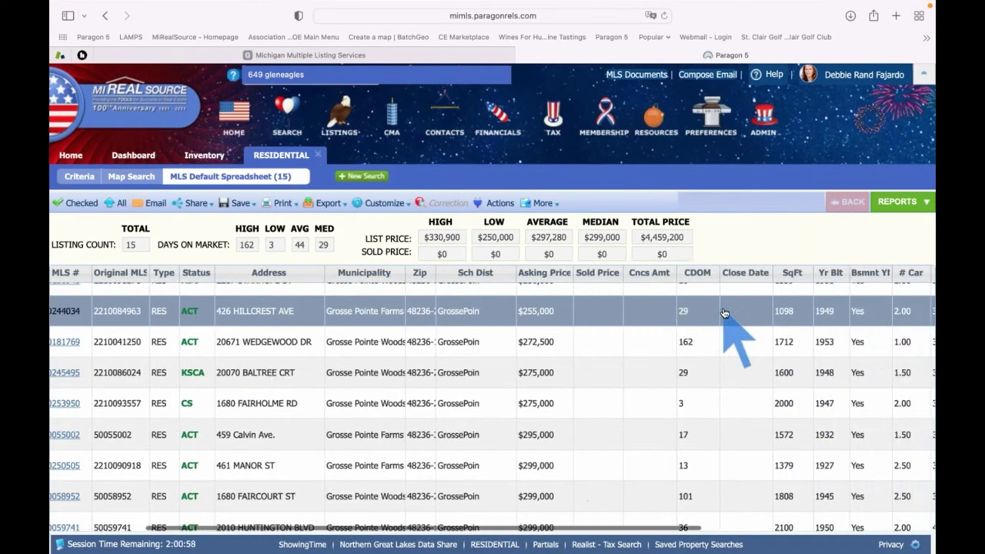
scroll(724, 312, "right", 3)
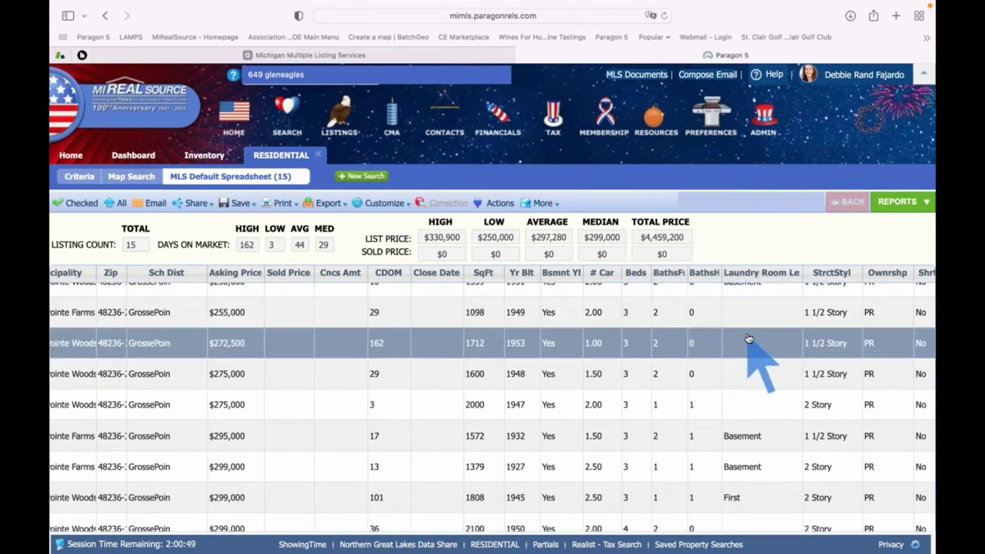
scroll(749, 339, "down", 4)
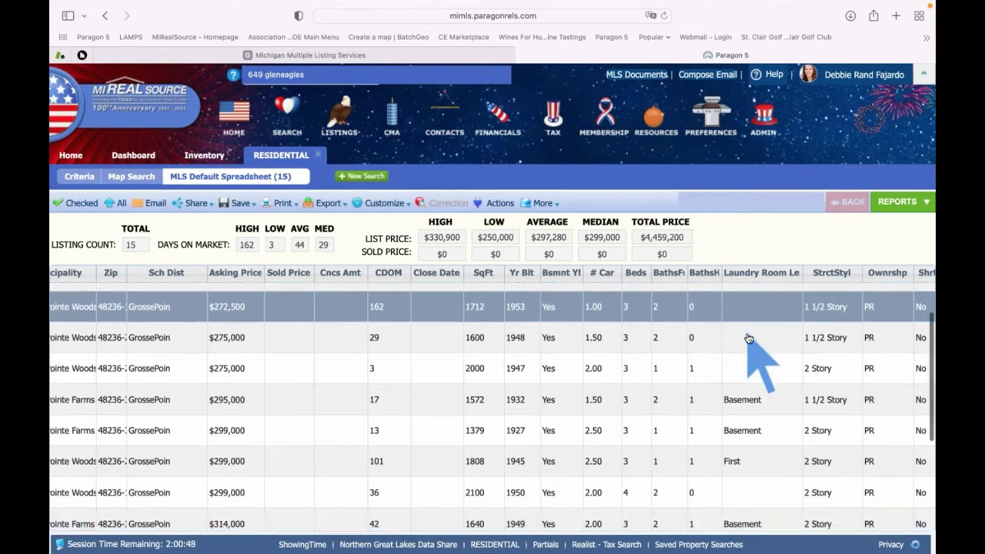
scroll(748, 338, "down", 2)
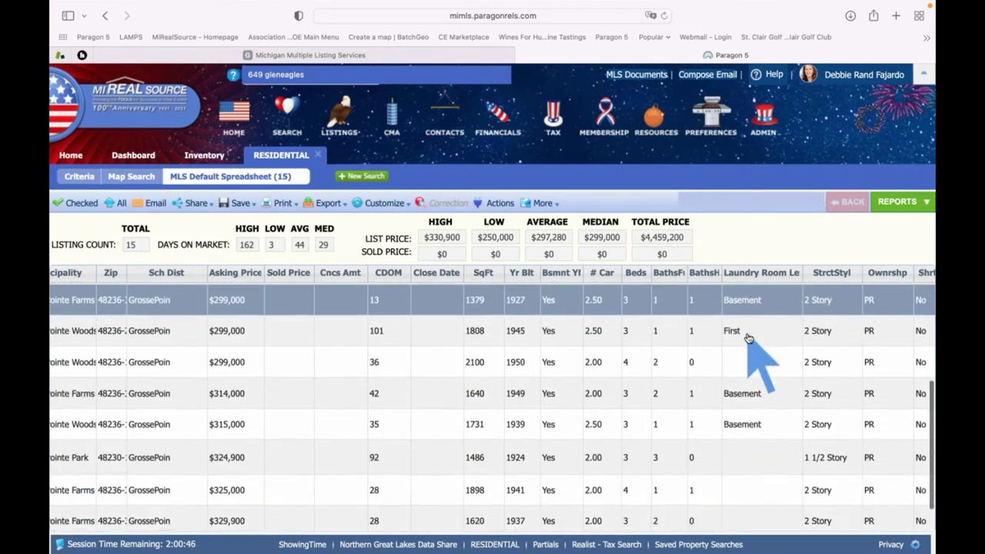
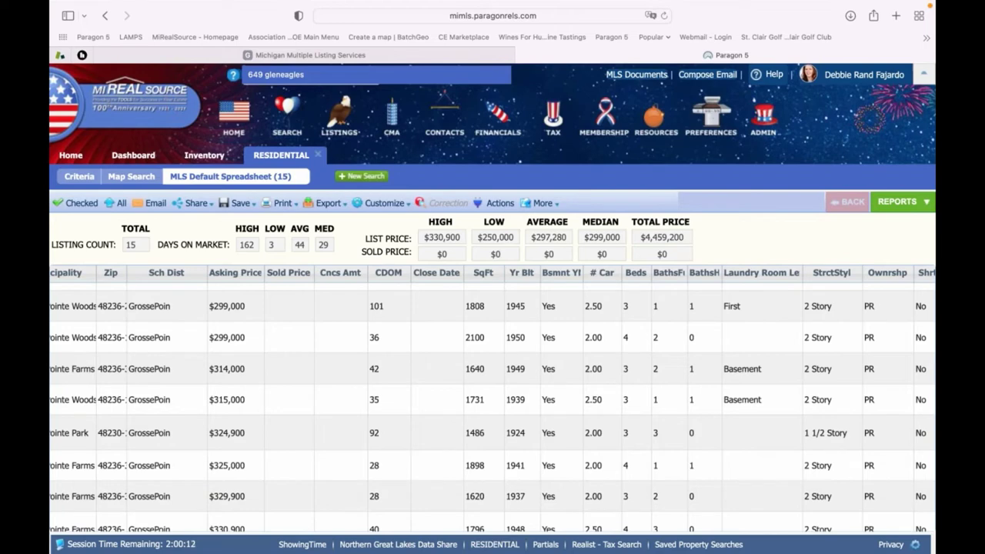
left_click(501, 309)
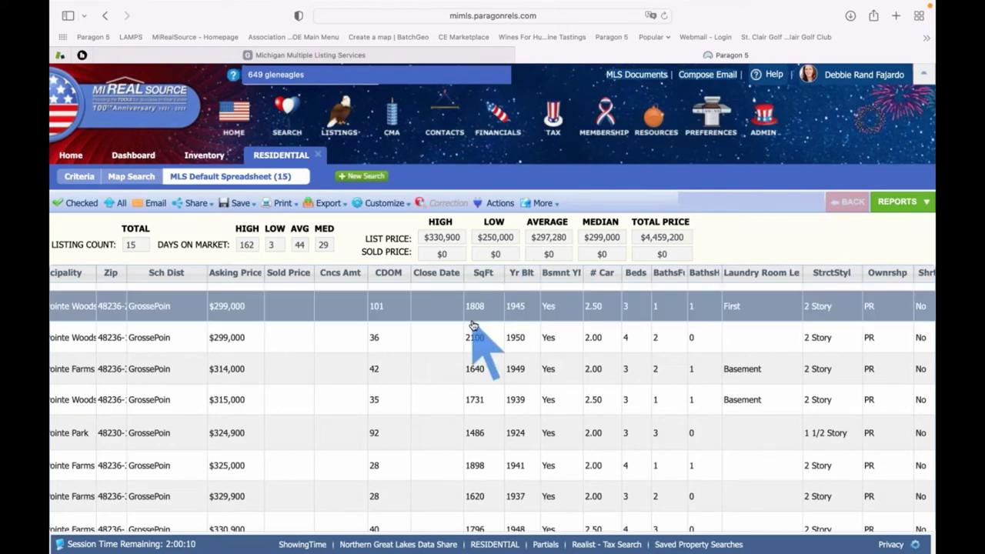
scroll(472, 331, "left", 5)
scroll(473, 325, "left", 1)
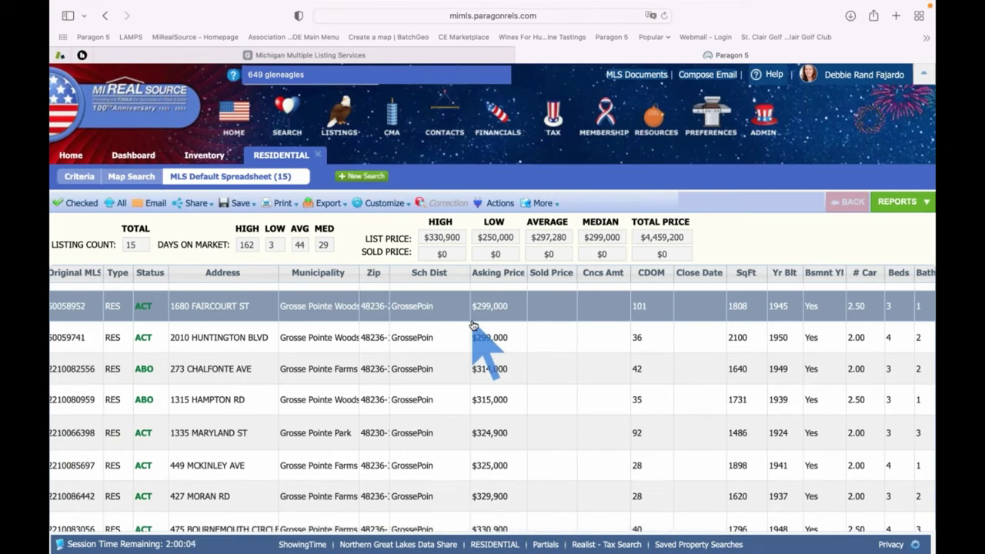
scroll(473, 326, "right", 3)
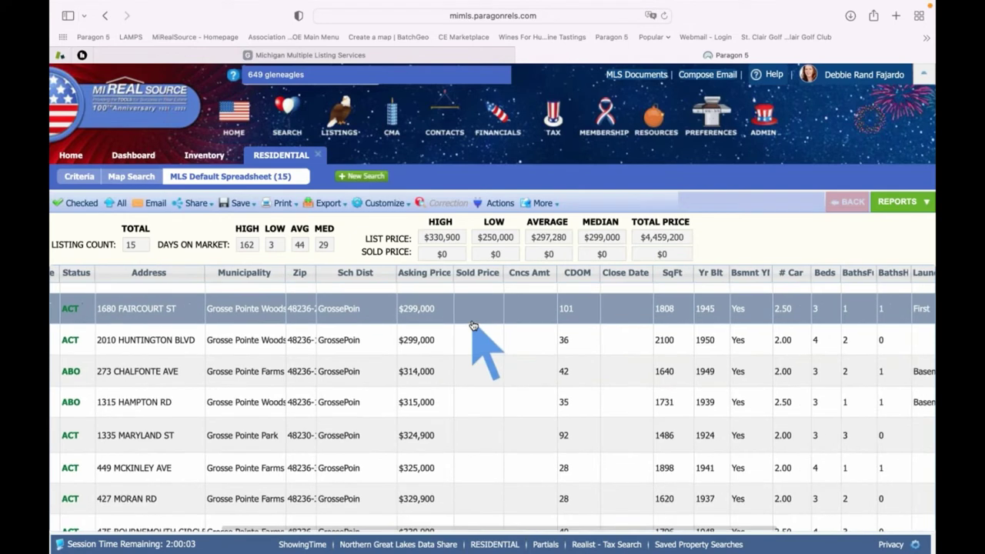
left_click(579, 276)
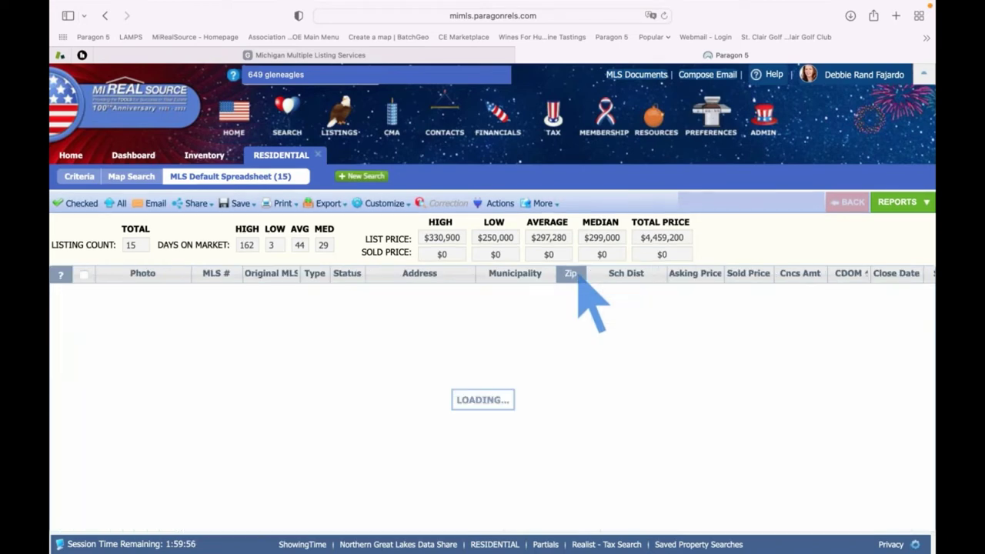
scroll(593, 341, "right", 3)
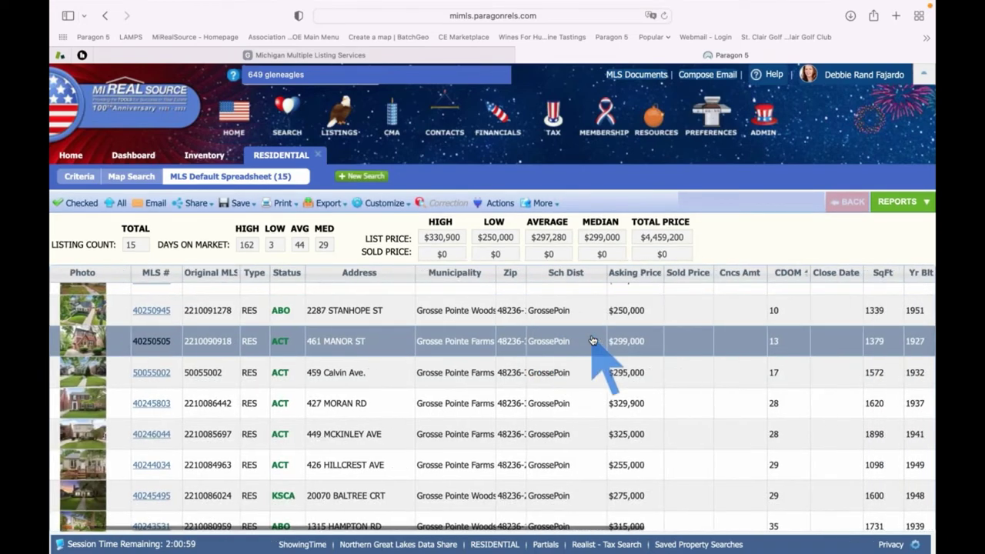
scroll(716, 354, "up", 1)
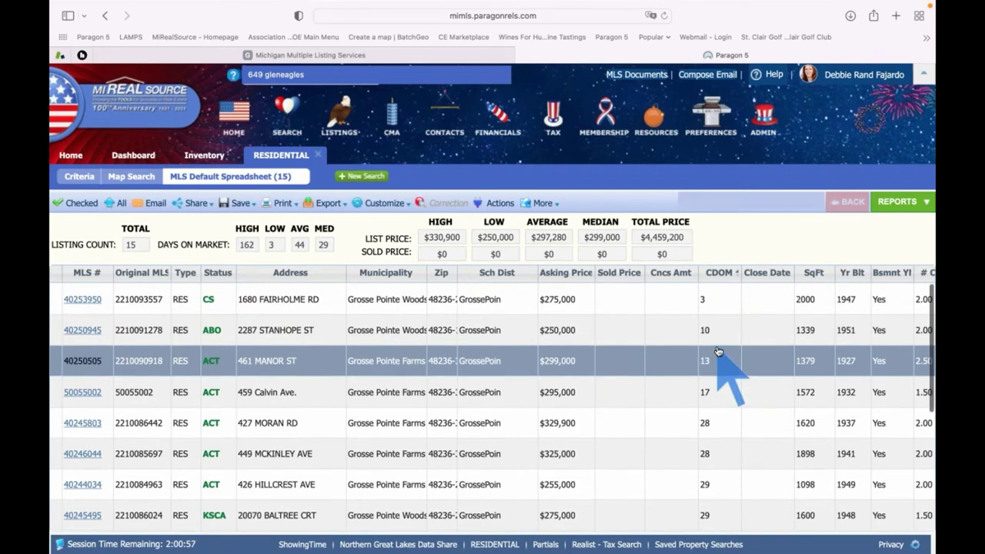
left_click(722, 276)
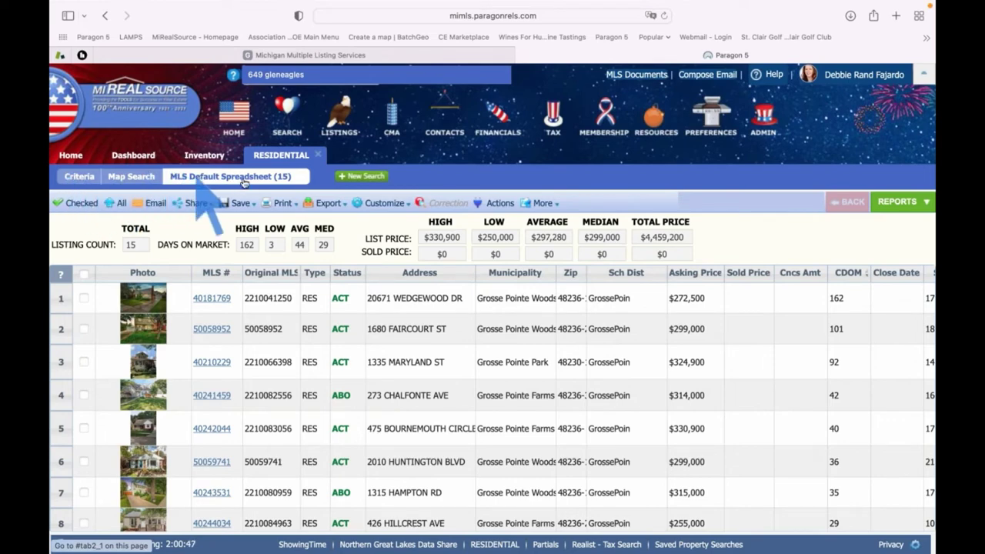
Go to the search criteria form and collapse the Secondary Criteria section
left_click(78, 179)
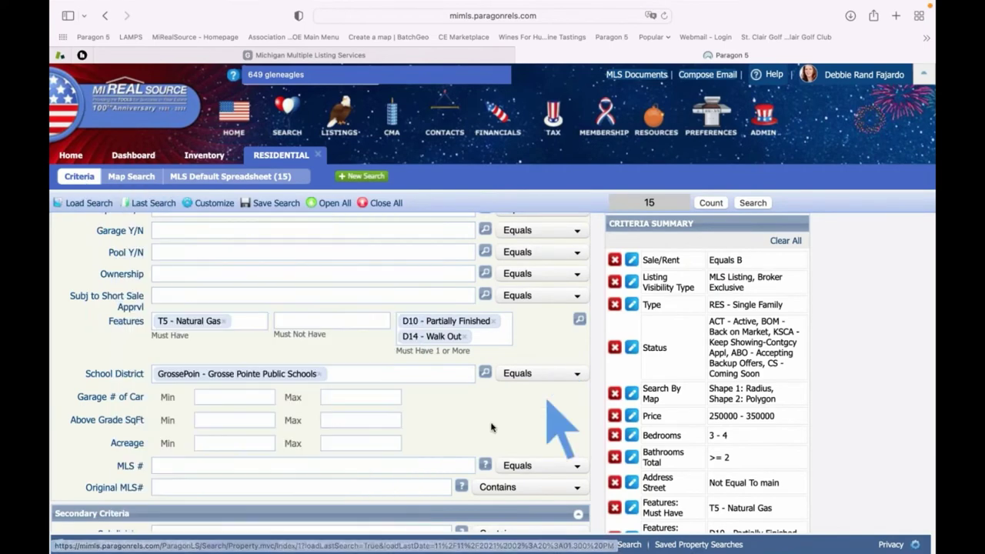
scroll(484, 415, "down", 5)
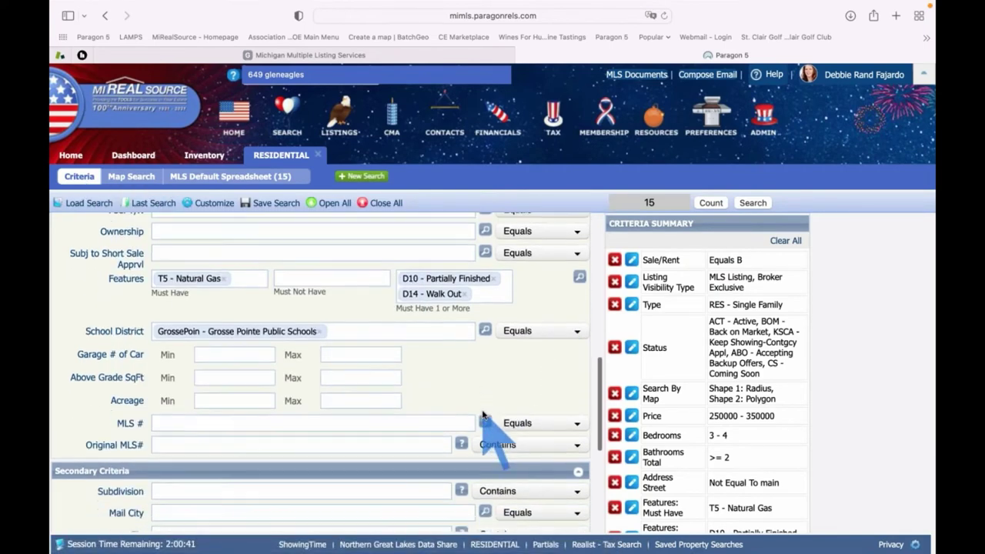
scroll(483, 416, "down", 3)
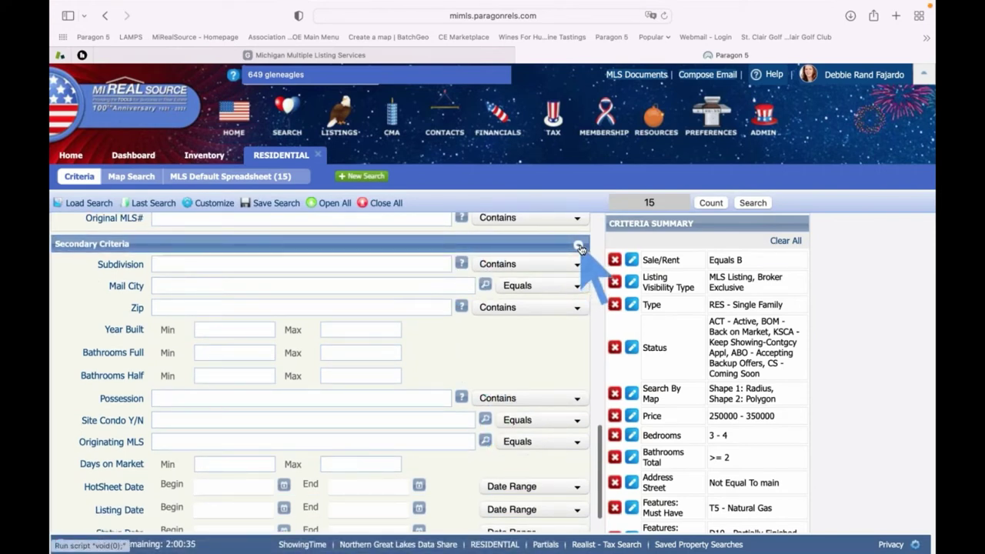
left_click(579, 246)
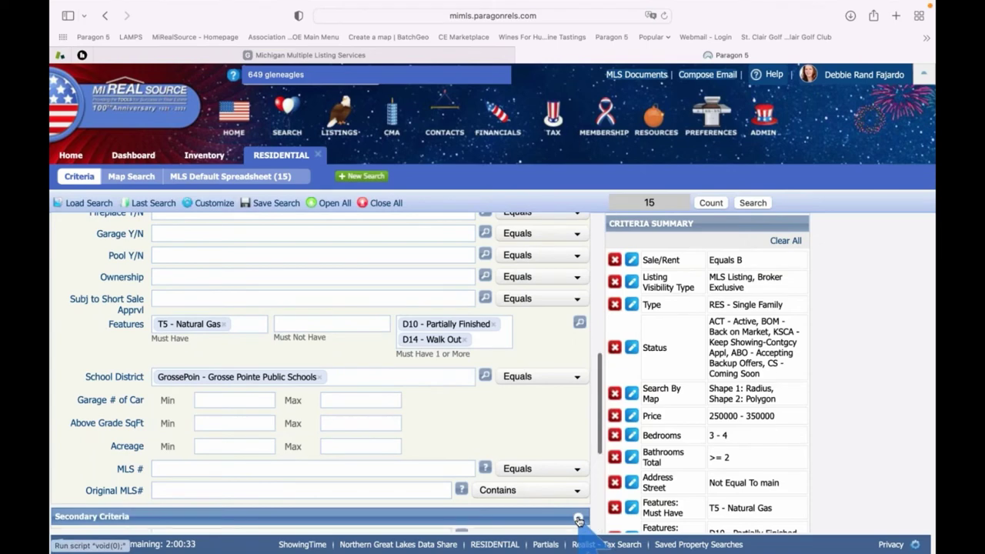
scroll(567, 472, "down", 5)
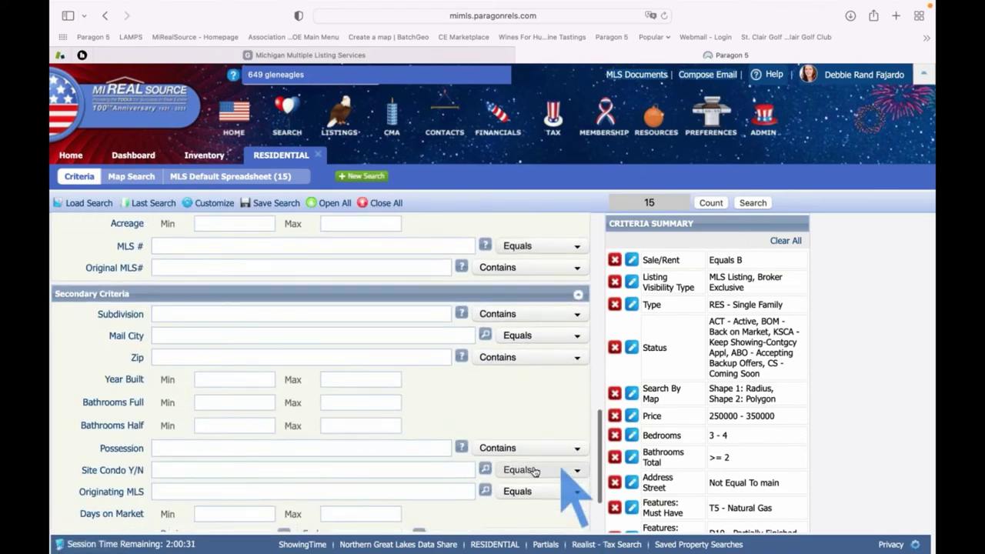
scroll(414, 408, "down", 3)
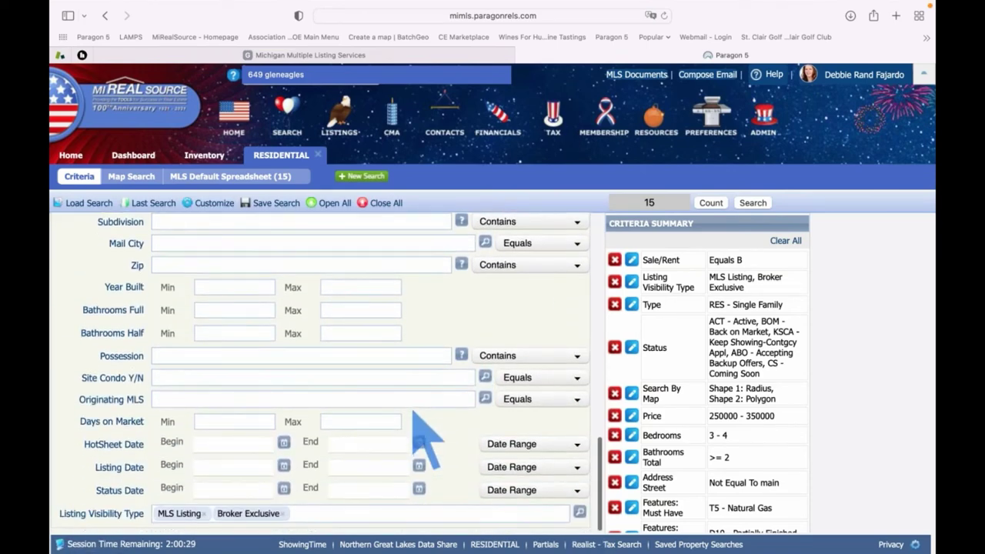
scroll(414, 410, "down", 2)
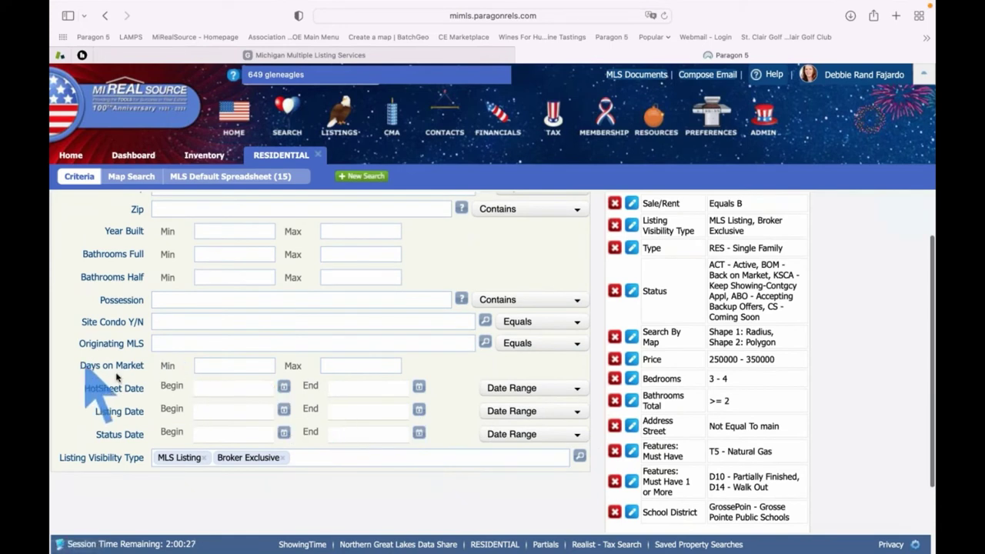
Set a Days on Market minimum of 30, narrowing the count to 7, and run the search
left_click(230, 365)
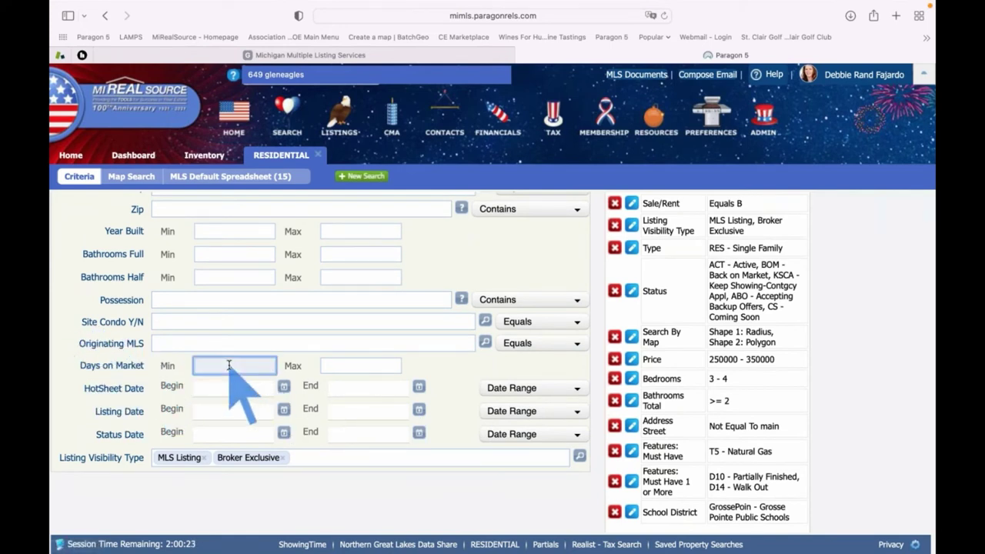
type("30")
key("Tab")
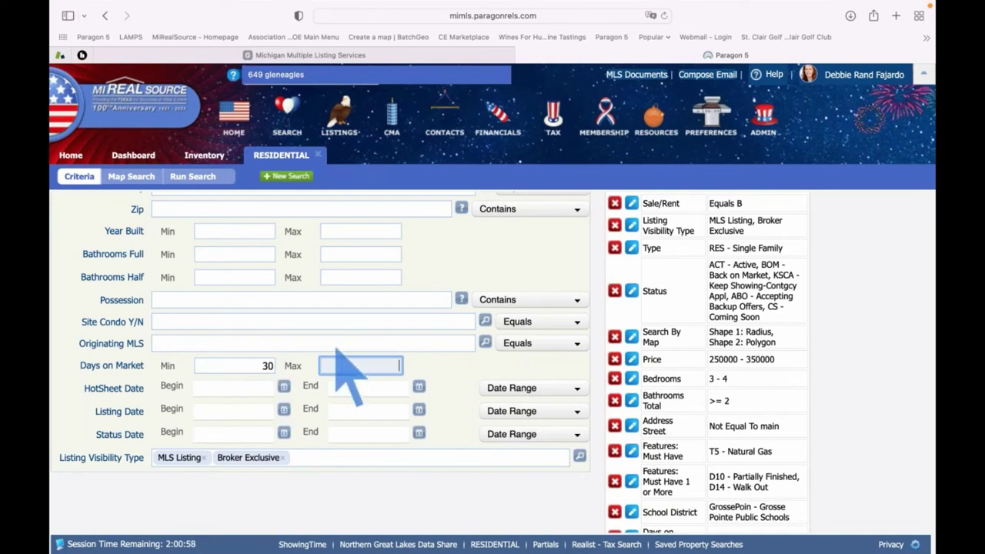
scroll(500, 393, "up", 1)
scroll(500, 392, "up", 3)
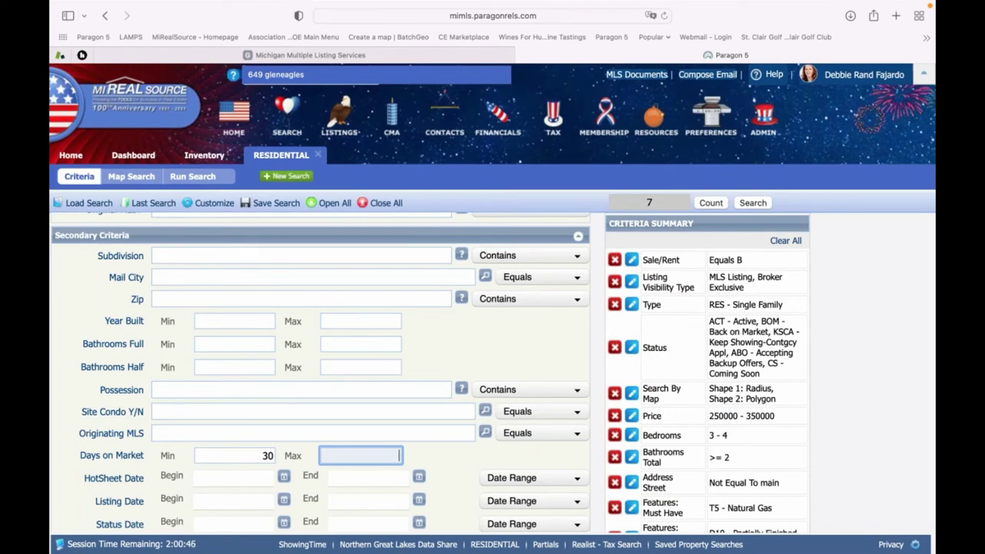
left_click(754, 203)
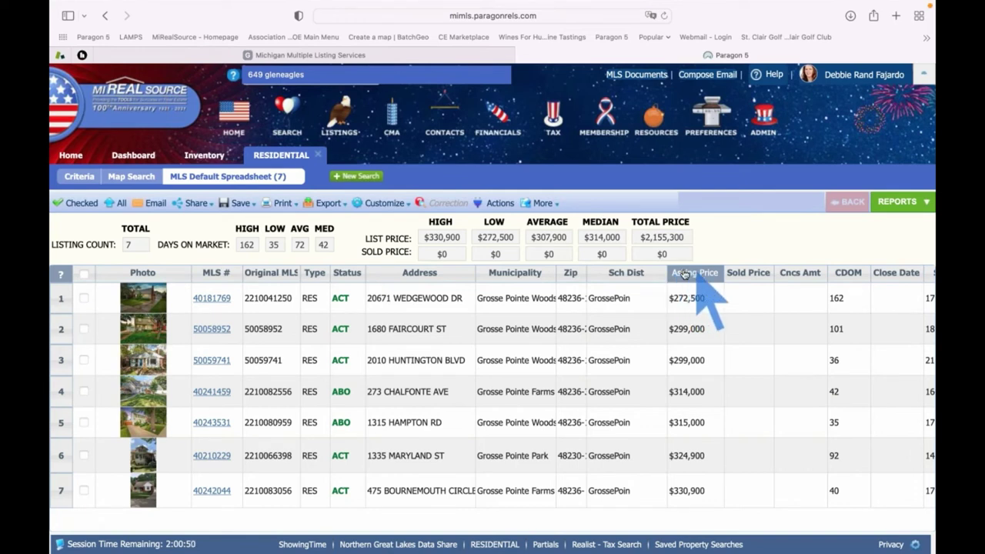
Sort the 7 results by asking price, from $272,500 up to $330,900
left_click(689, 277)
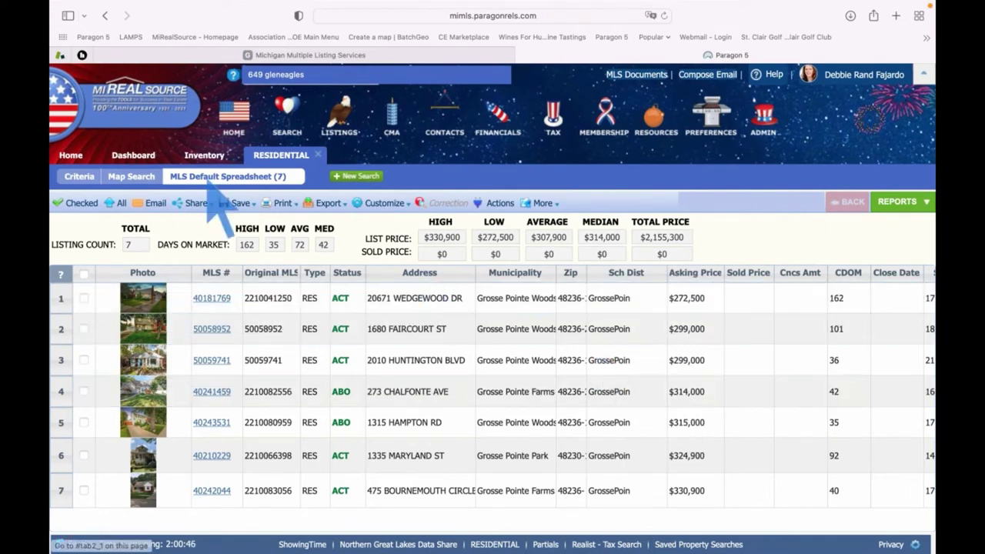
Return to the criteria form and scroll from its top down to Secondary Criteria, still counting 7
left_click(80, 177)
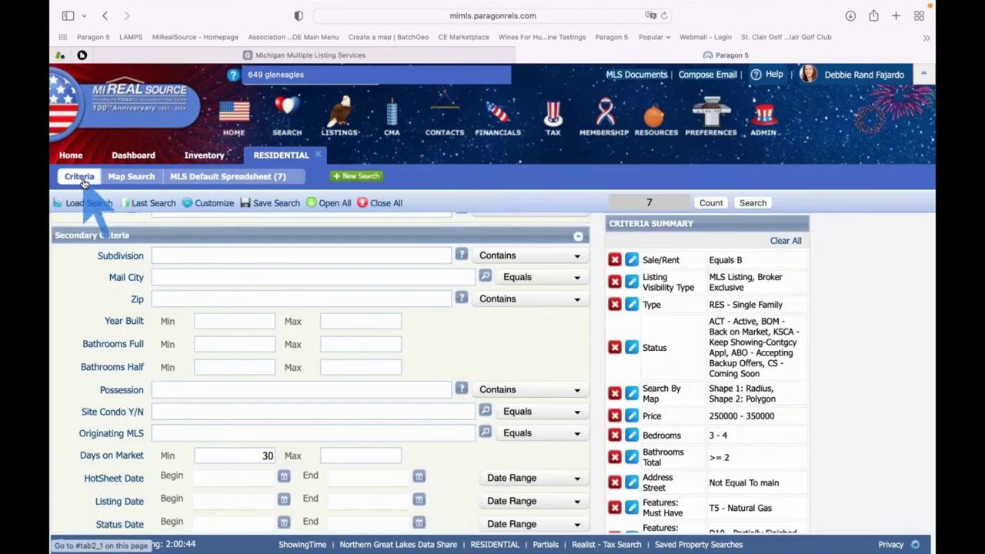
scroll(243, 377, "up", 2)
scroll(238, 363, "up", 10)
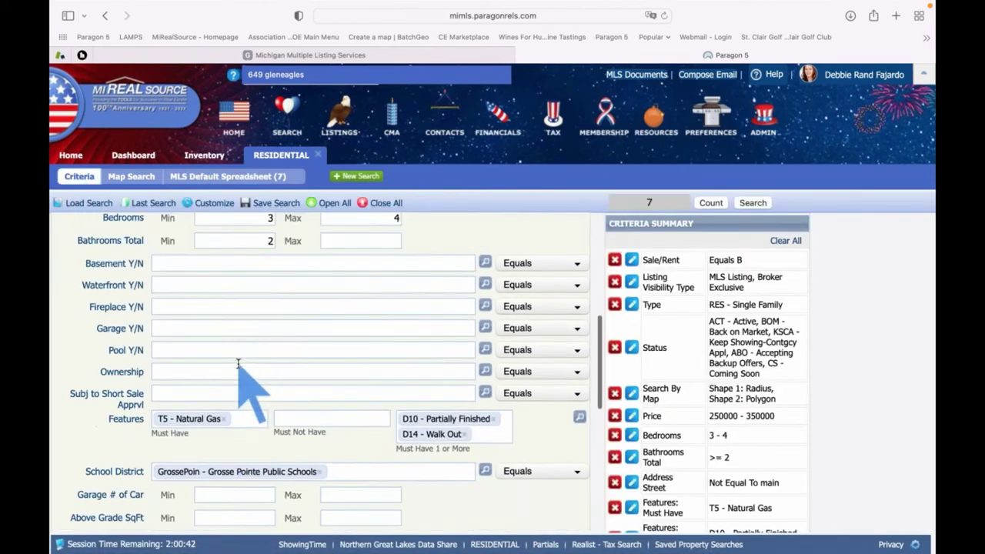
scroll(254, 392, "up", 3)
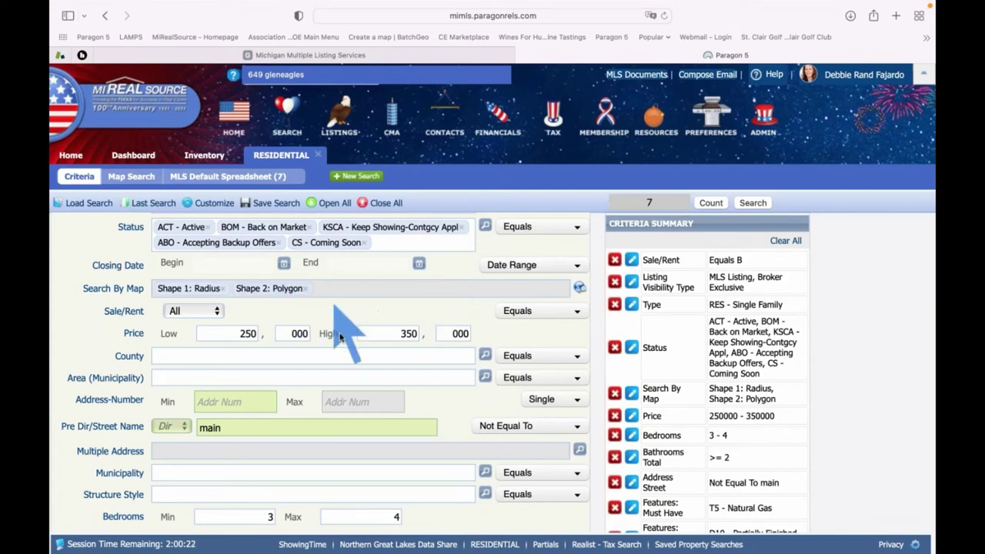
scroll(339, 335, "down", 5)
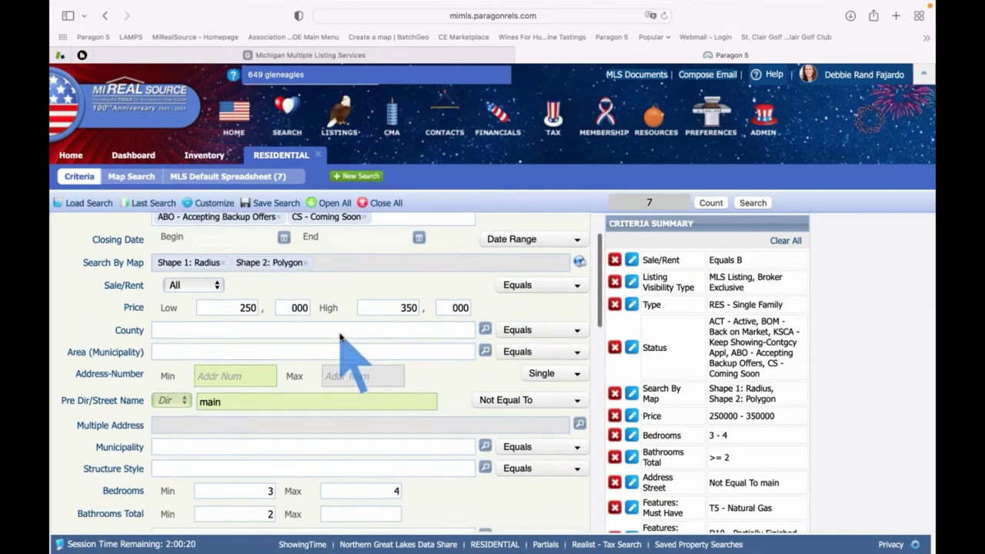
scroll(340, 335, "down", 4)
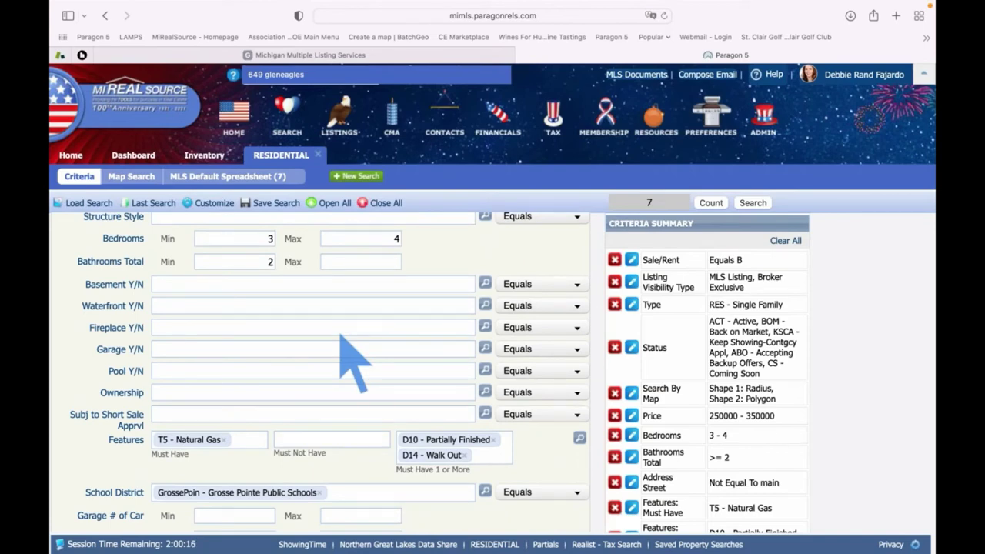
scroll(341, 337, "down", 5)
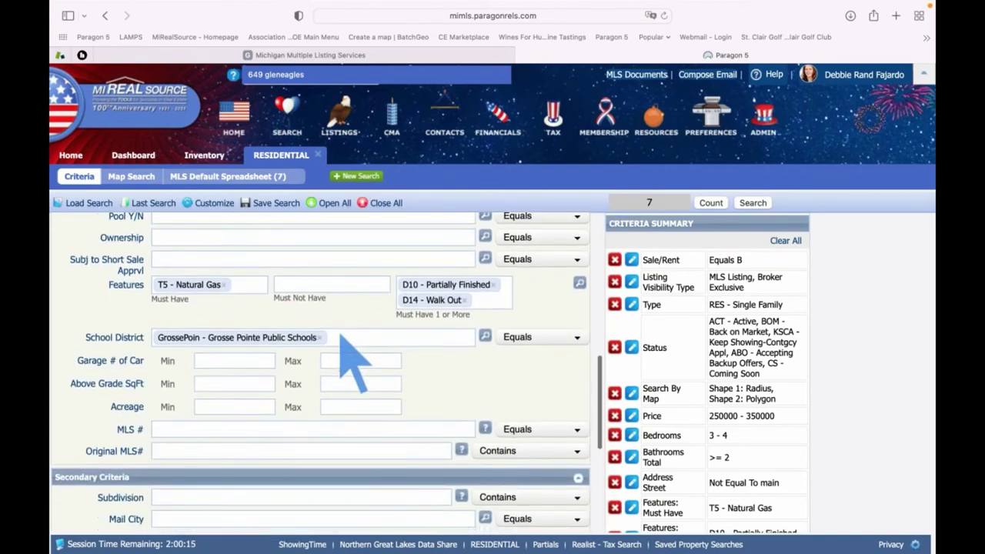
scroll(340, 335, "down", 5)
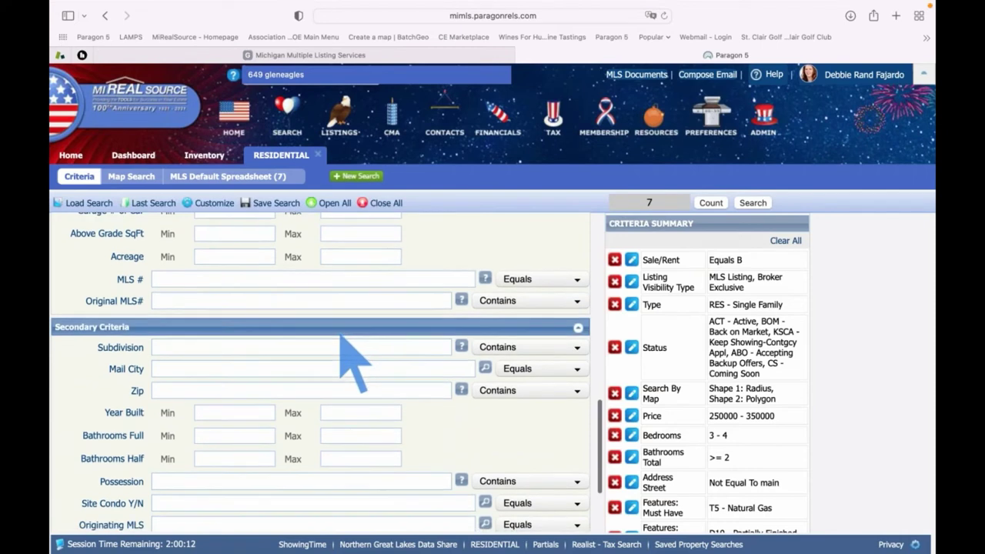
scroll(341, 336, "down", 4)
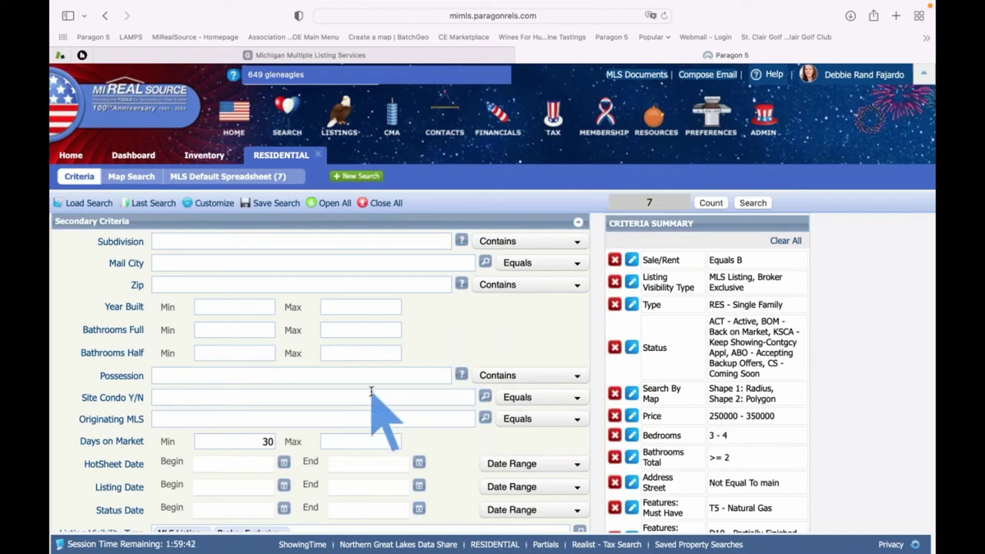
Select the empty Site Condo Y/N field and bring up the criteria form's Customize choices
scroll(371, 394, "down", 1)
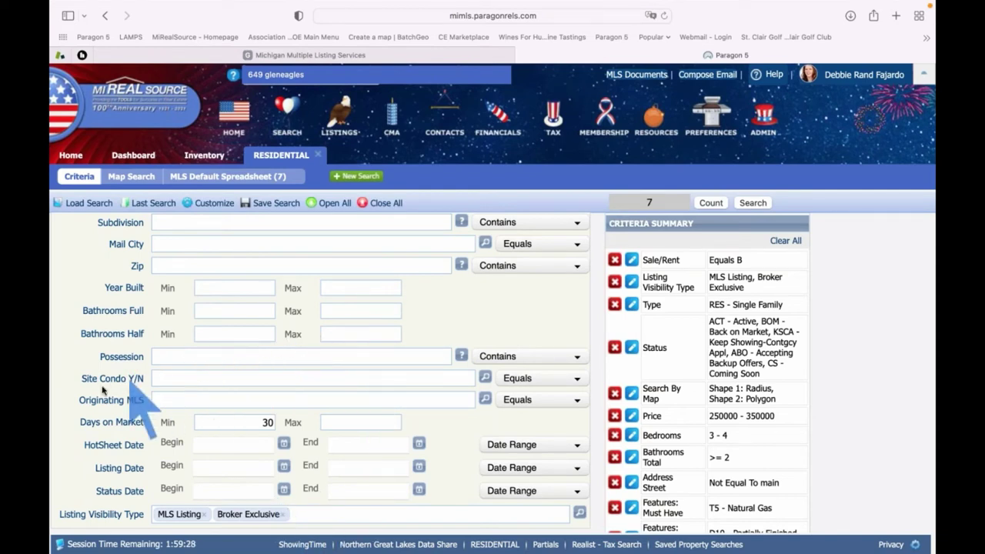
left_click(191, 377)
scroll(221, 378, "up", 2)
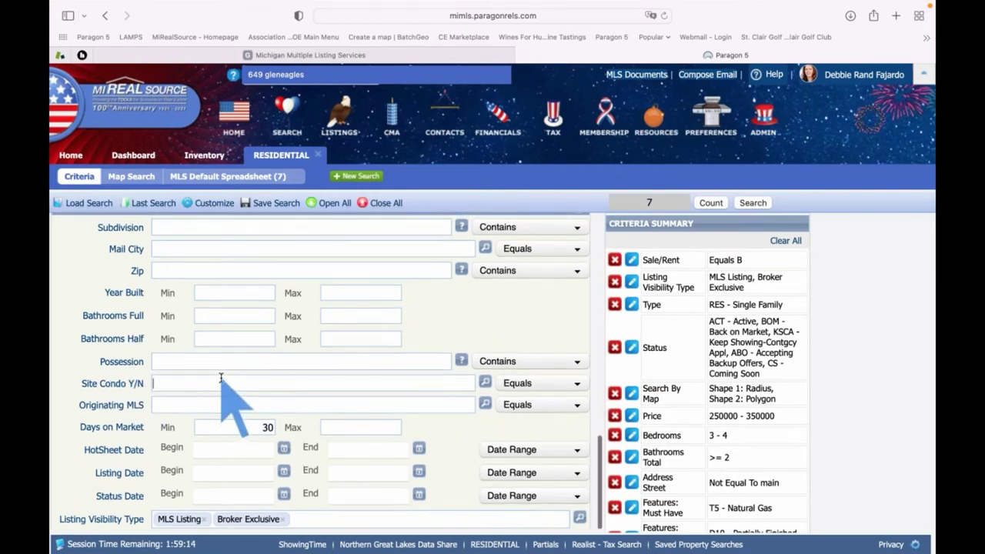
left_click(210, 204)
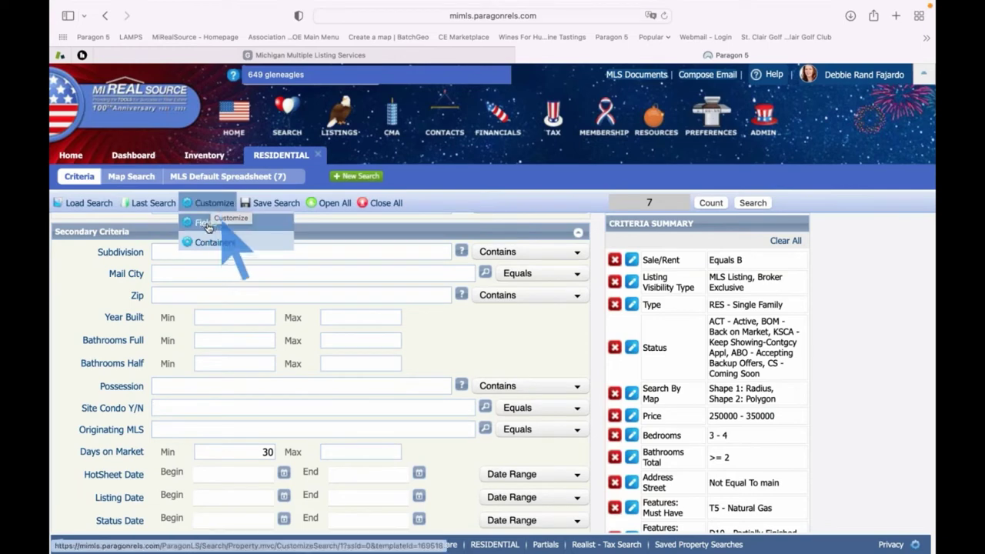
Remove Site Condo Y/N from the Secondary Criteria fields and filter available fields by 'site'
left_click(205, 227)
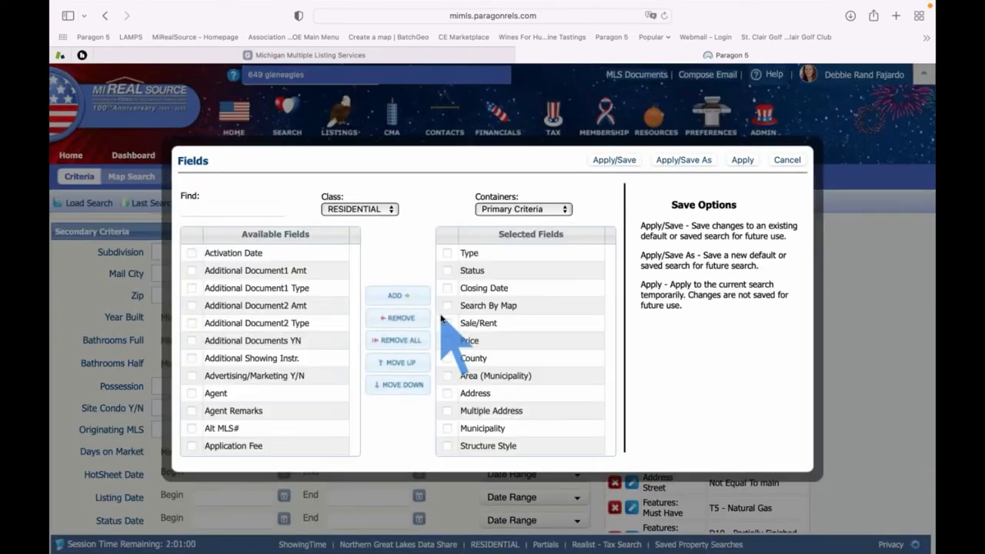
left_click(560, 209)
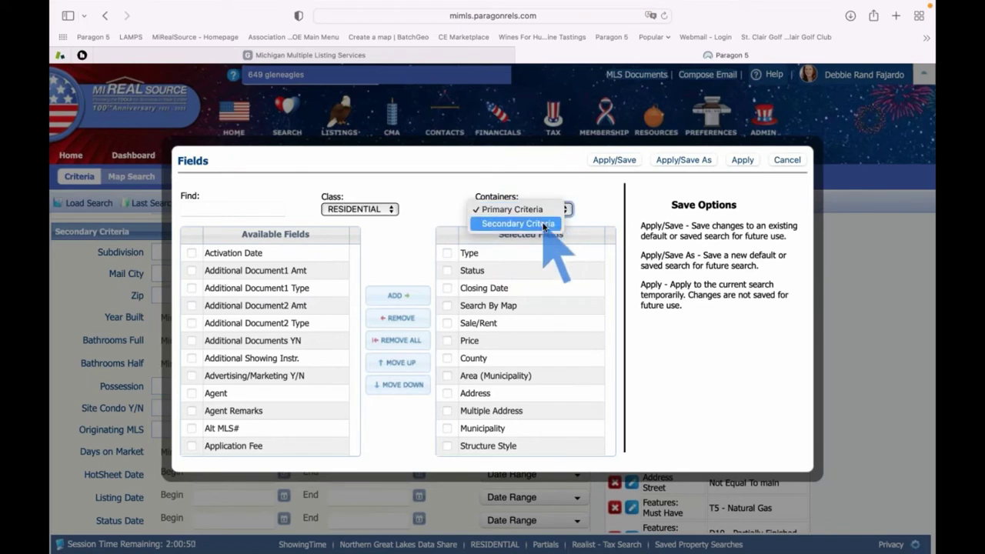
left_click(543, 224)
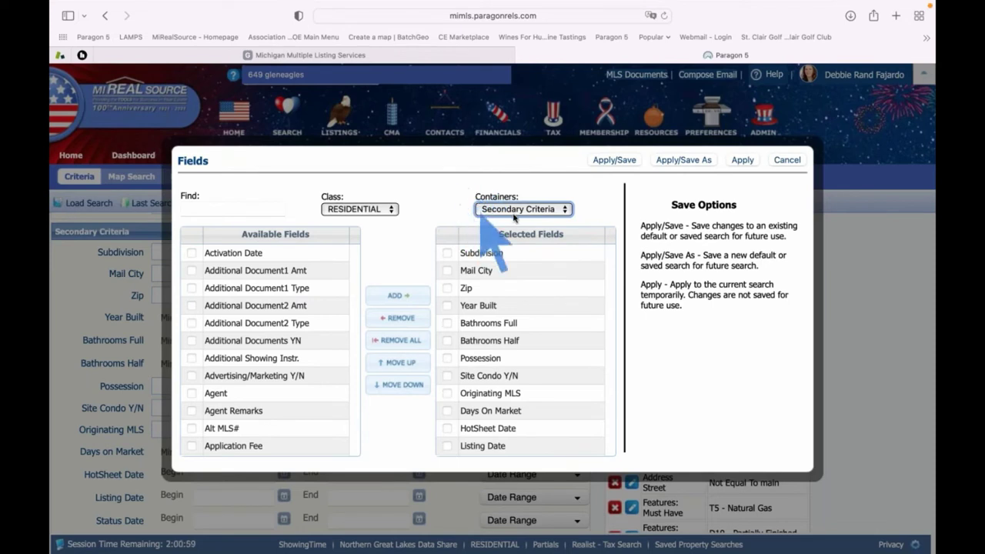
left_click(449, 377)
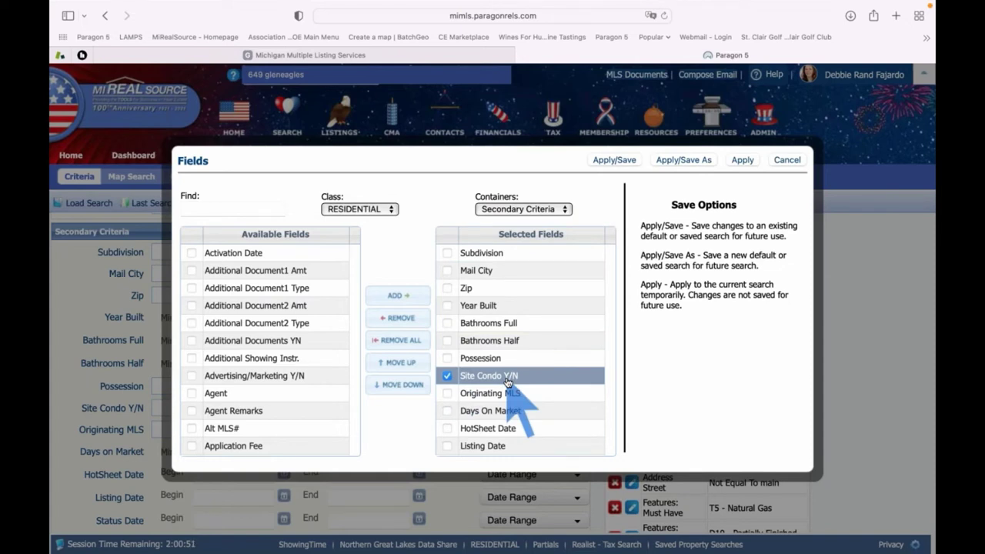
left_click(400, 318)
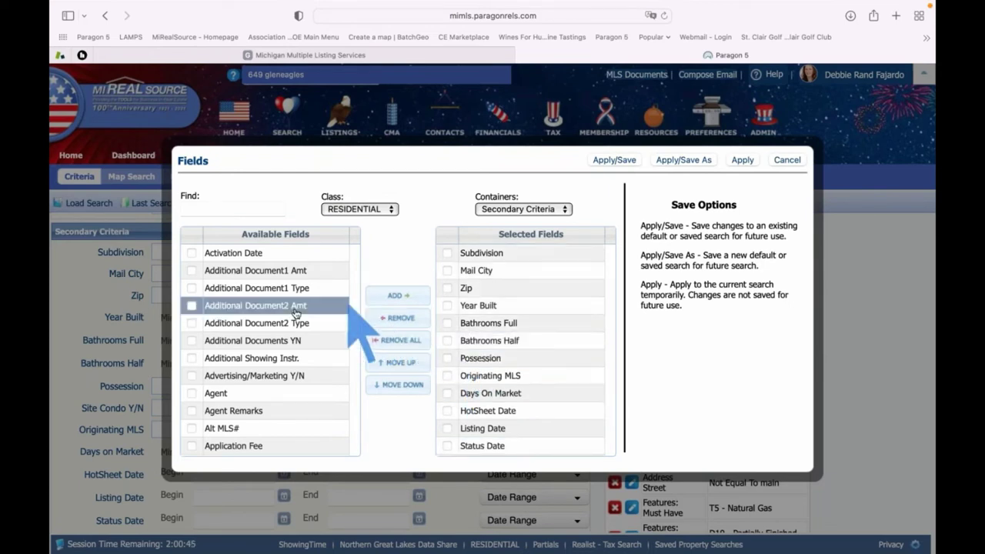
left_click(216, 208)
type("site")
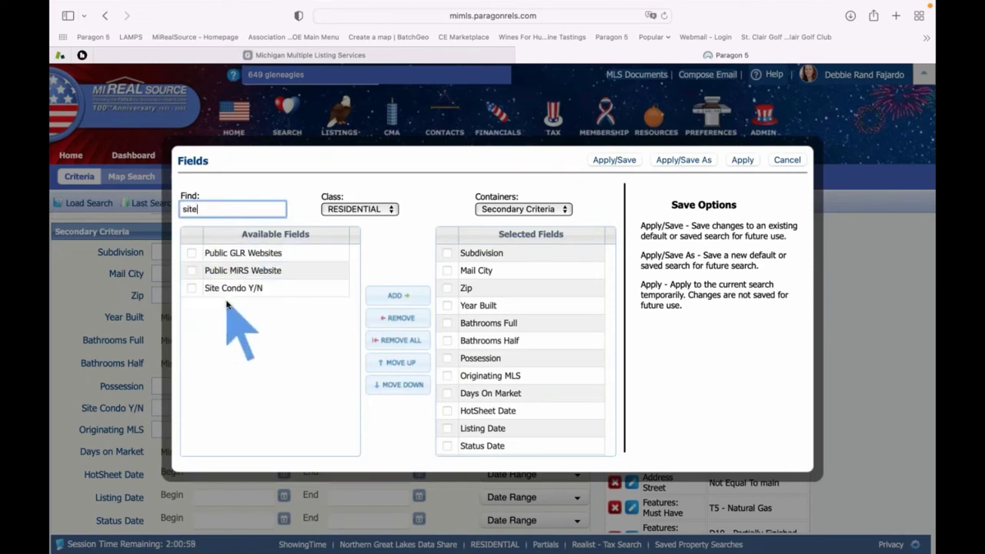
Add Site Condo Y/N to Primary Criteria and move it up to sit right after Type
left_click(543, 208)
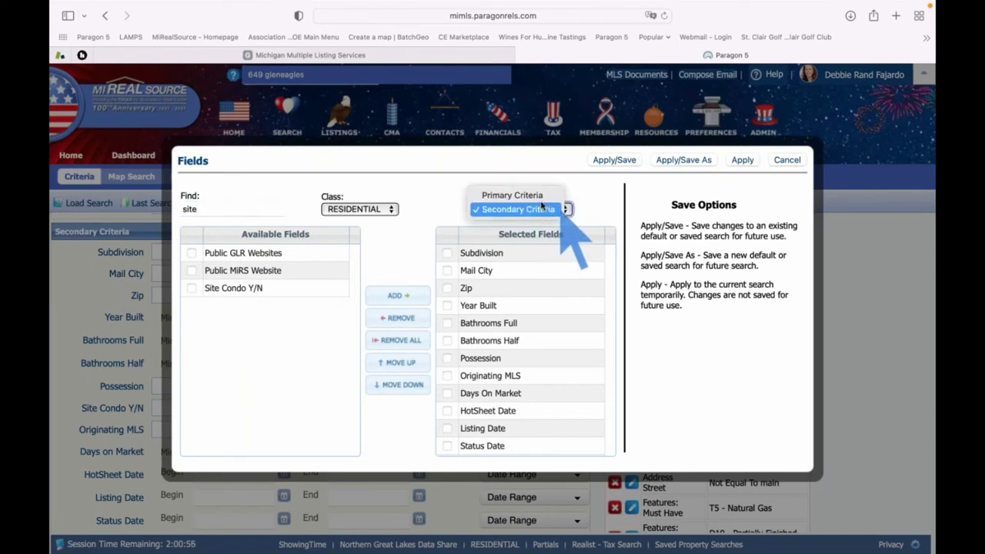
left_click(537, 198)
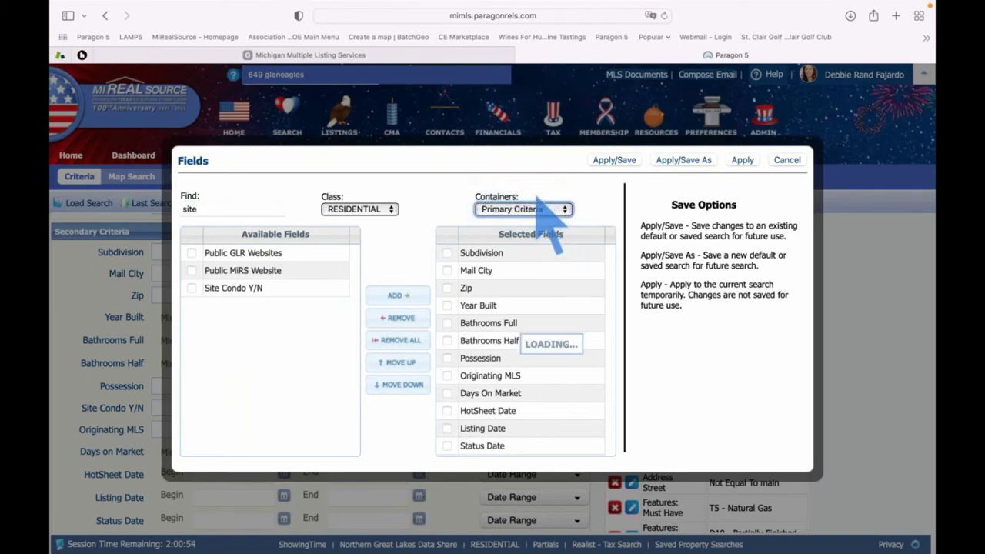
left_click(192, 289)
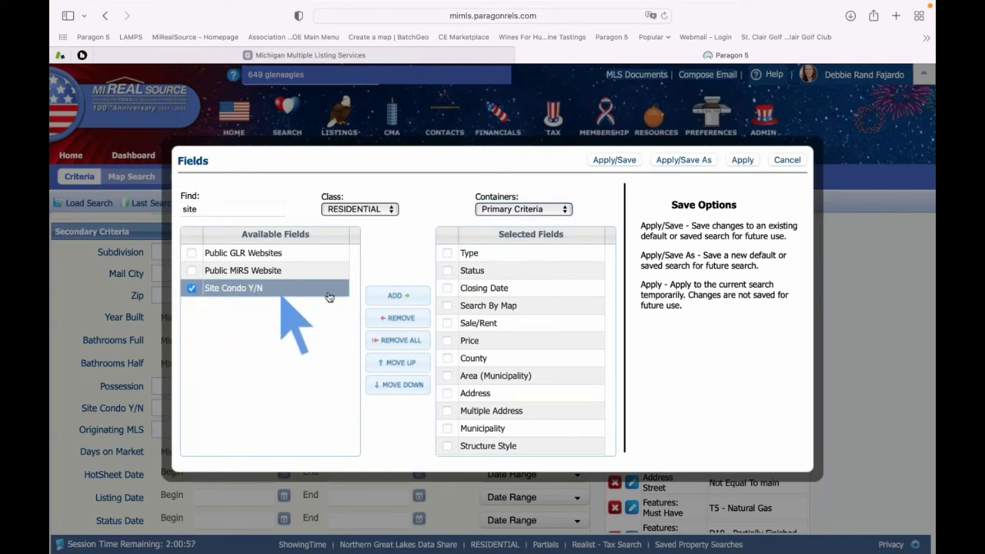
left_click(392, 294)
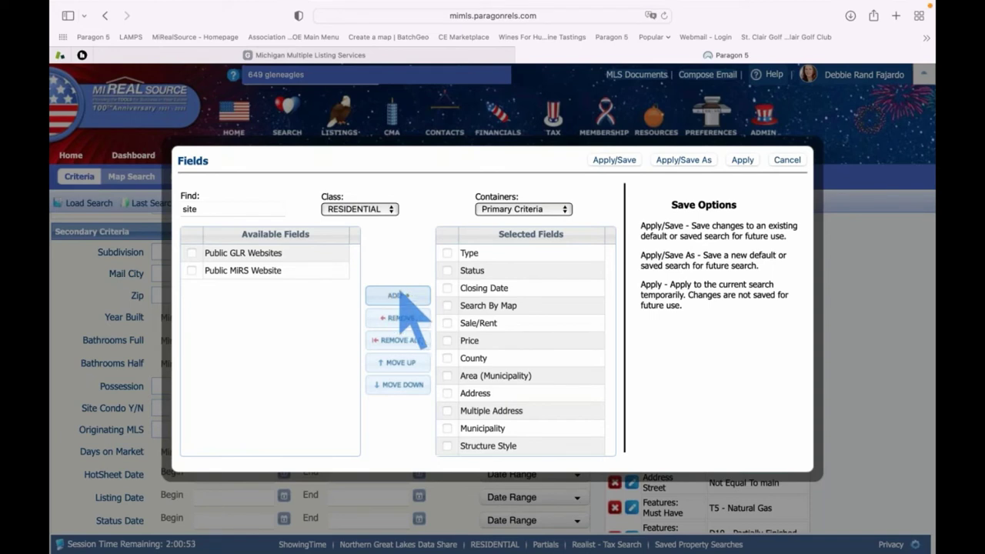
scroll(523, 328, "down", 2)
scroll(521, 331, "down", 10)
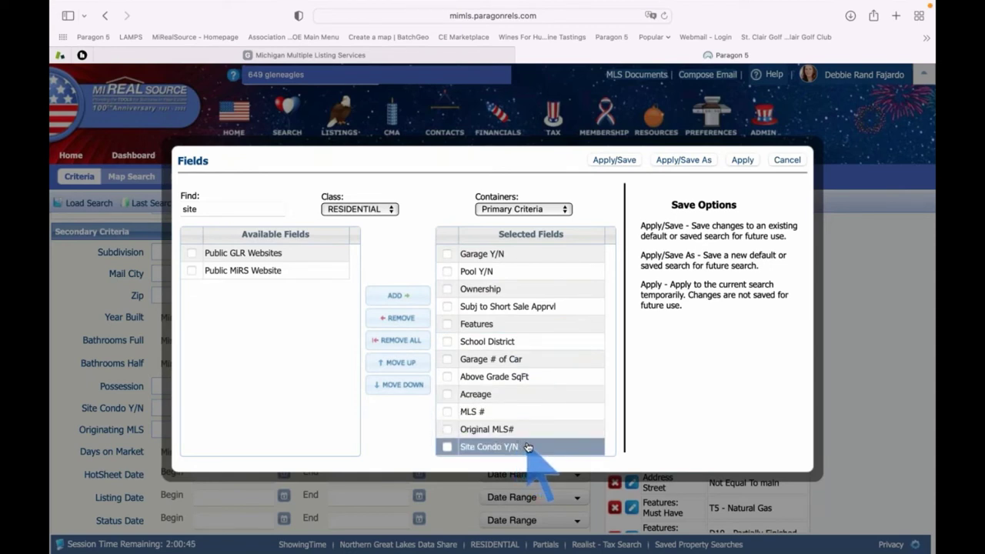
left_click_drag(530, 451, 551, 268)
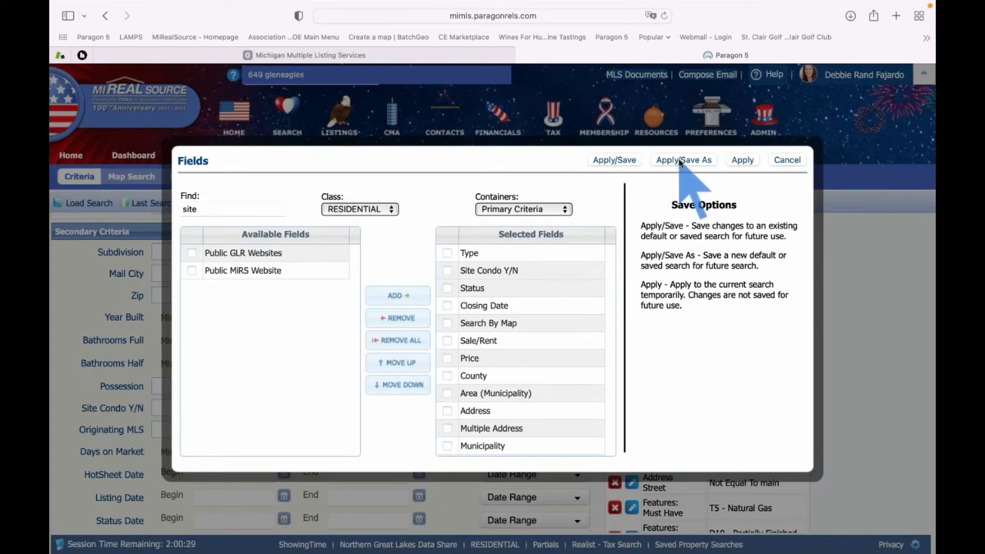
Apply the new field layout and select the empty Site Condo Y/N field below Type
left_click(680, 160)
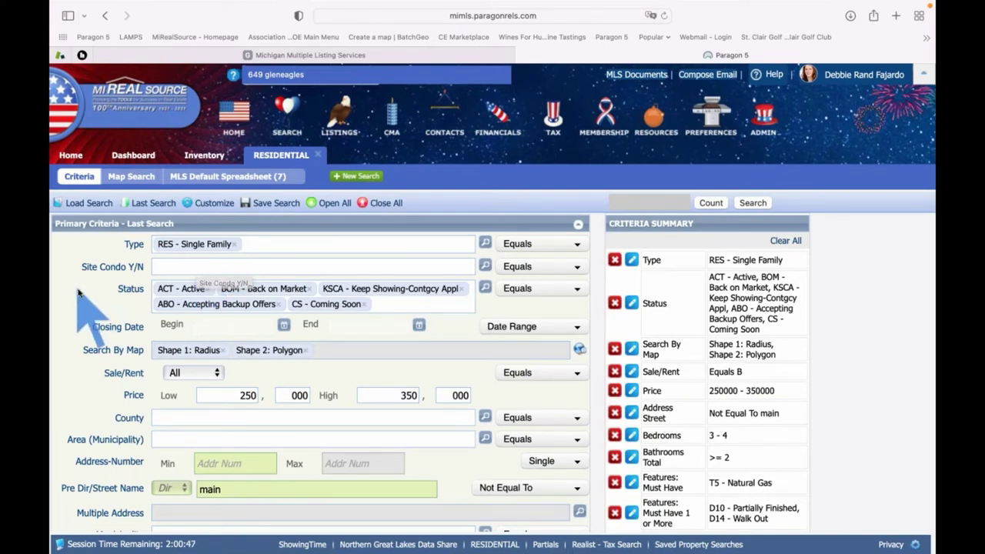
left_click(165, 266)
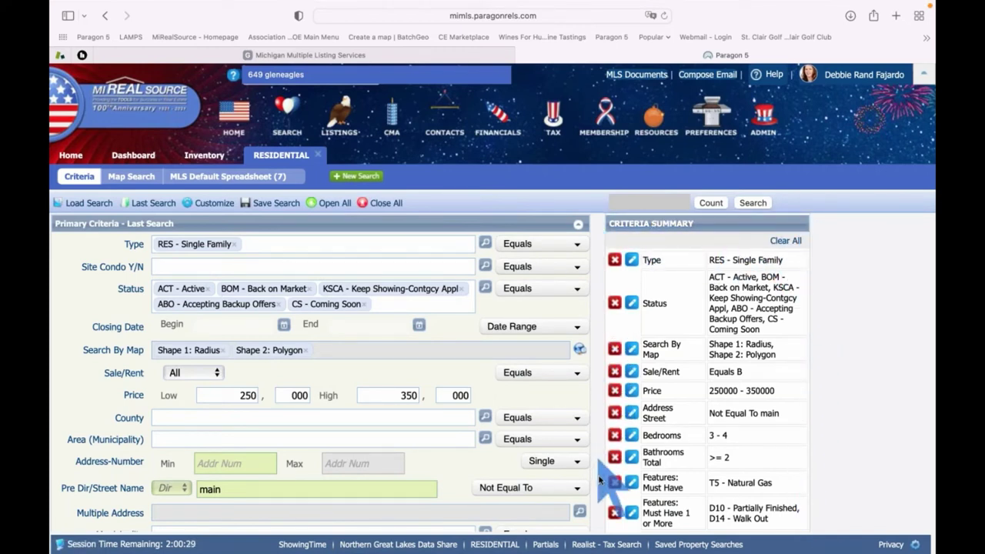
Save the search as 'Last Search Site Condo' and recount, still showing 7 listings
left_click(710, 203)
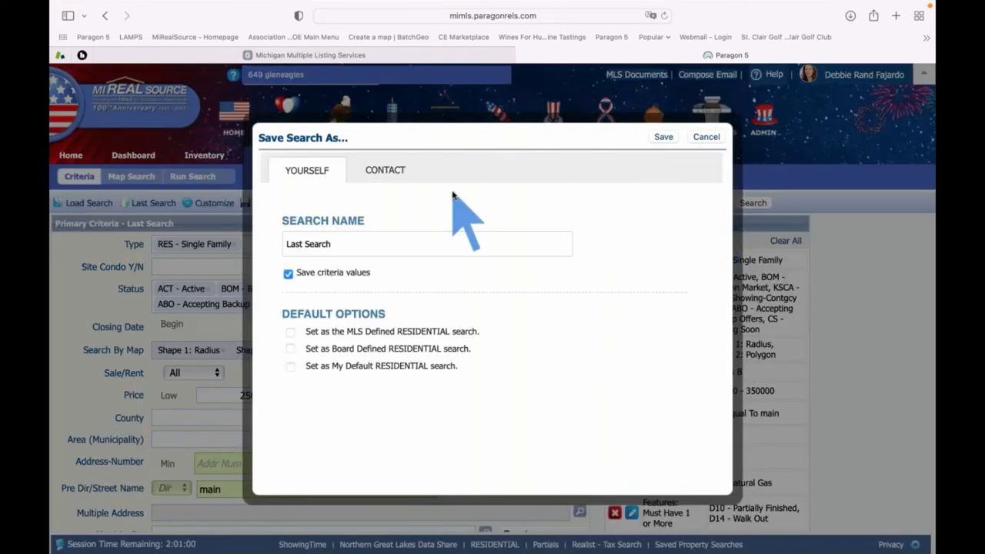
left_click(348, 245)
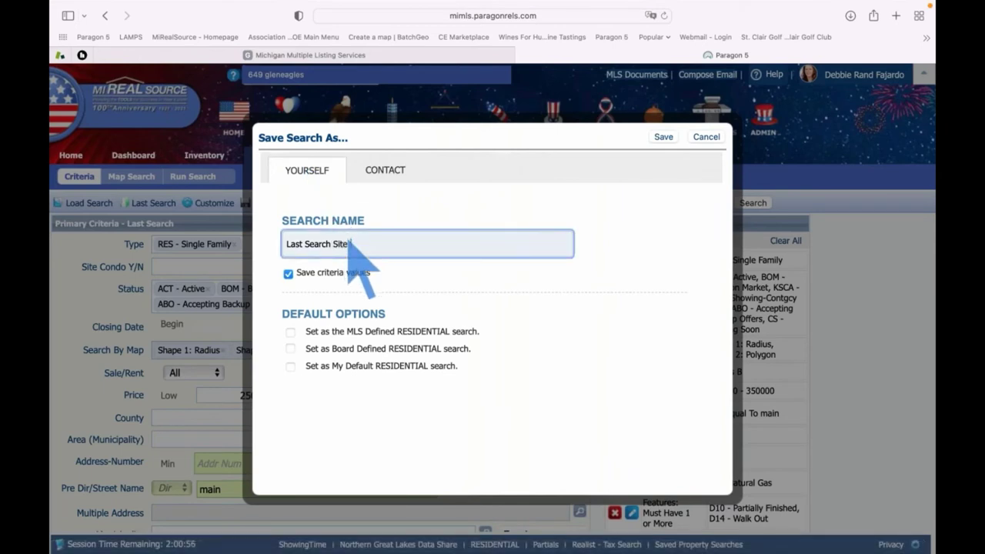
left_click(662, 137)
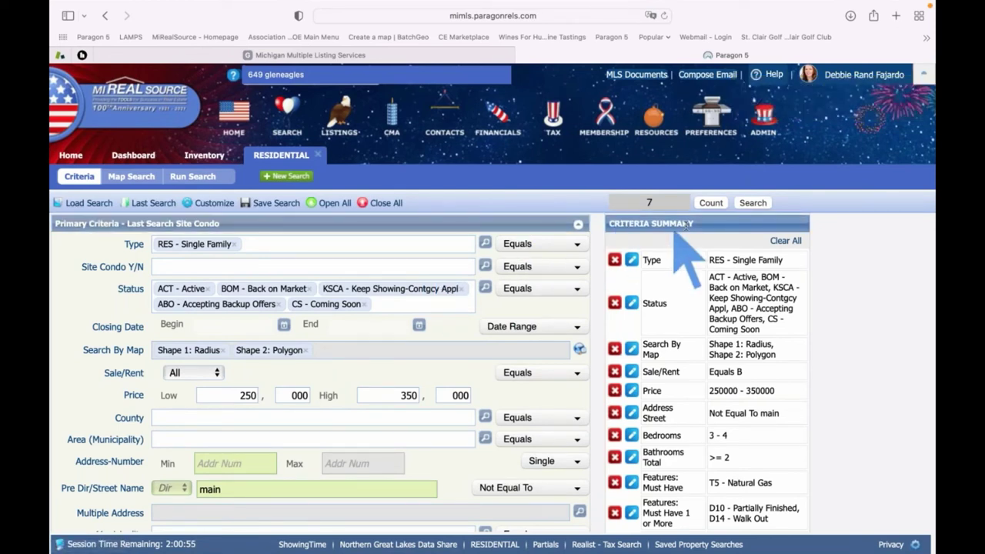
left_click(703, 202)
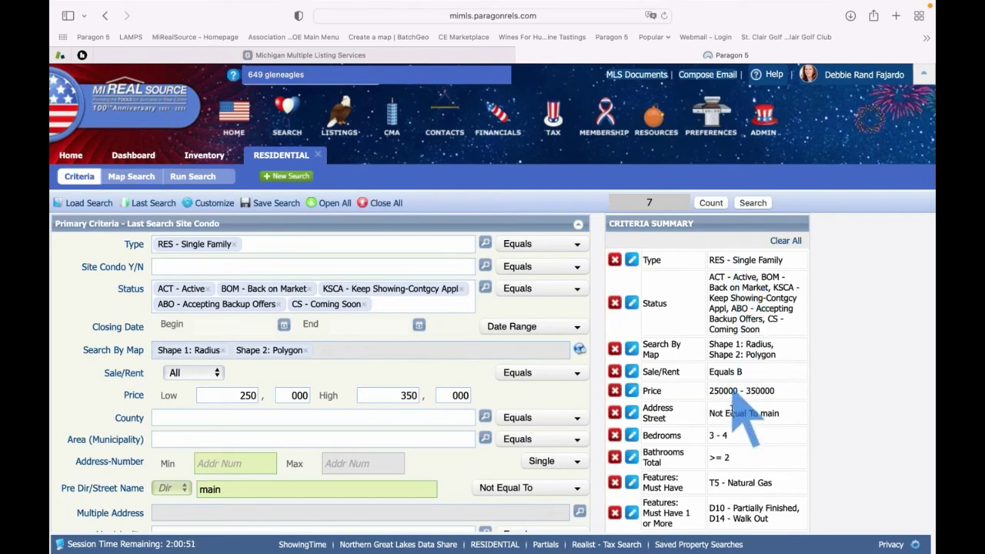
From the Criteria Summary, jump to the Days on Market criterion showing its 30-day minimum
scroll(745, 438, "down", 3)
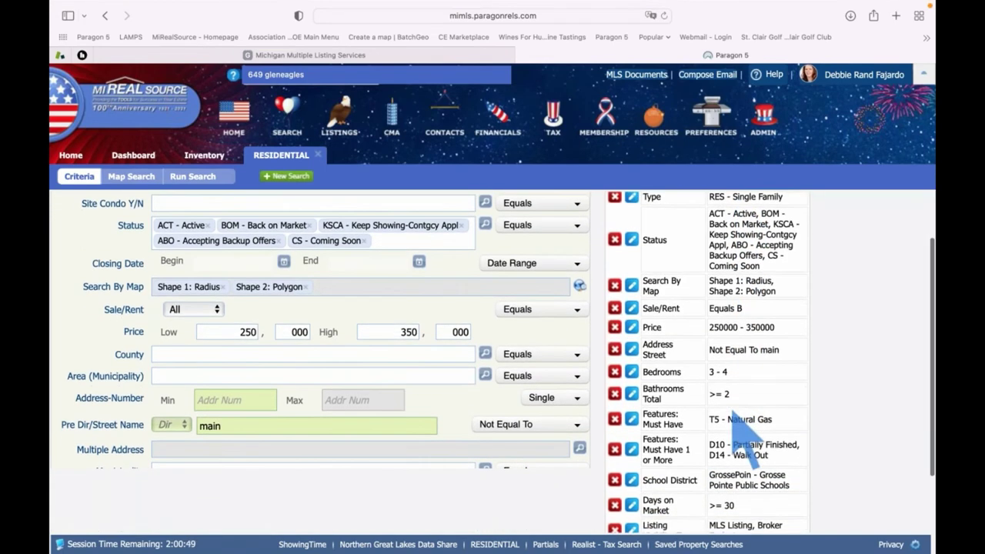
scroll(733, 414, "up", 3)
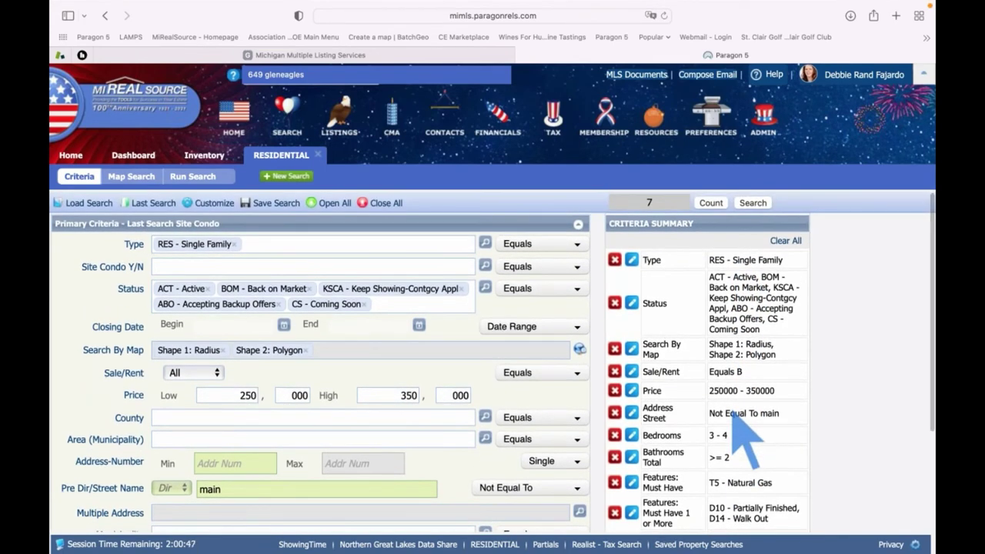
scroll(737, 423, "down", 5)
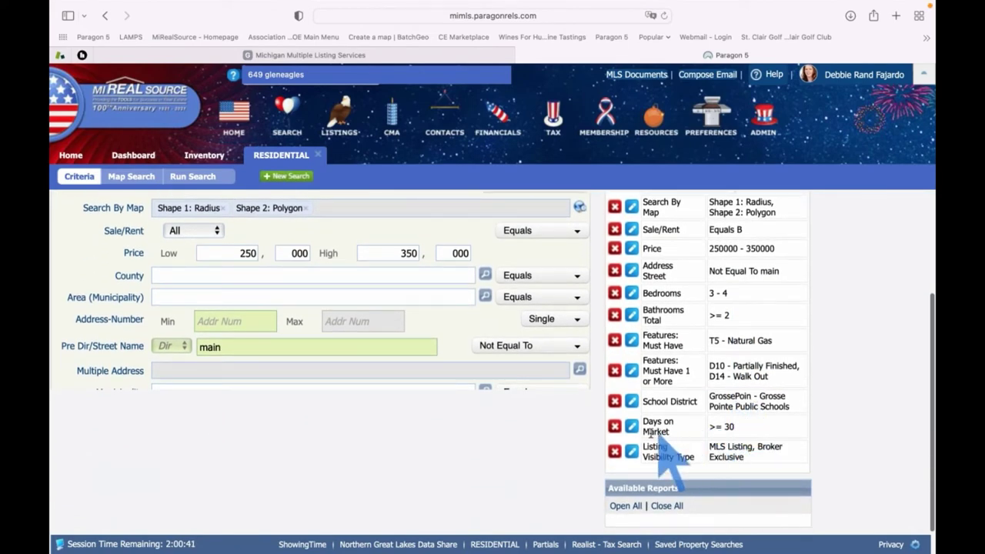
left_click(631, 428)
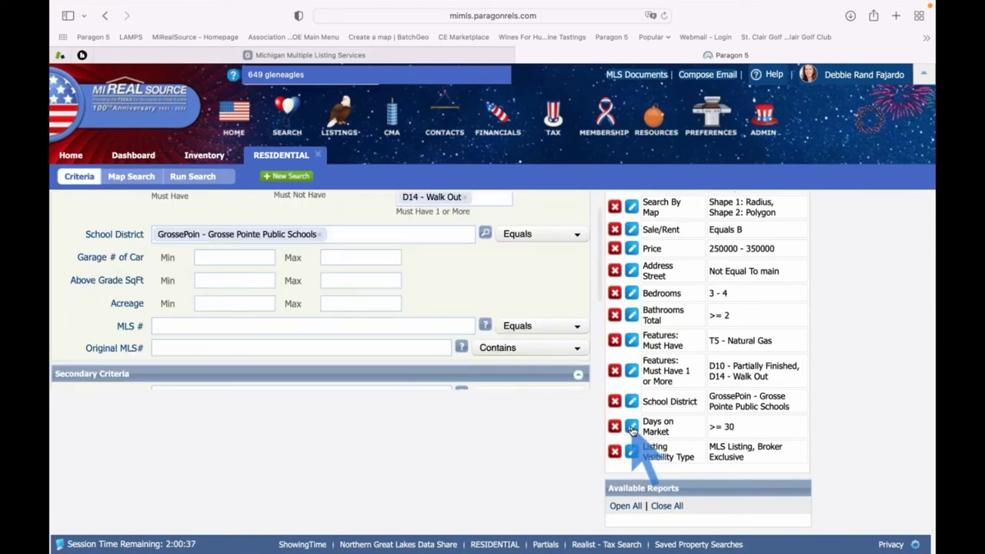
scroll(439, 331, "down", 3)
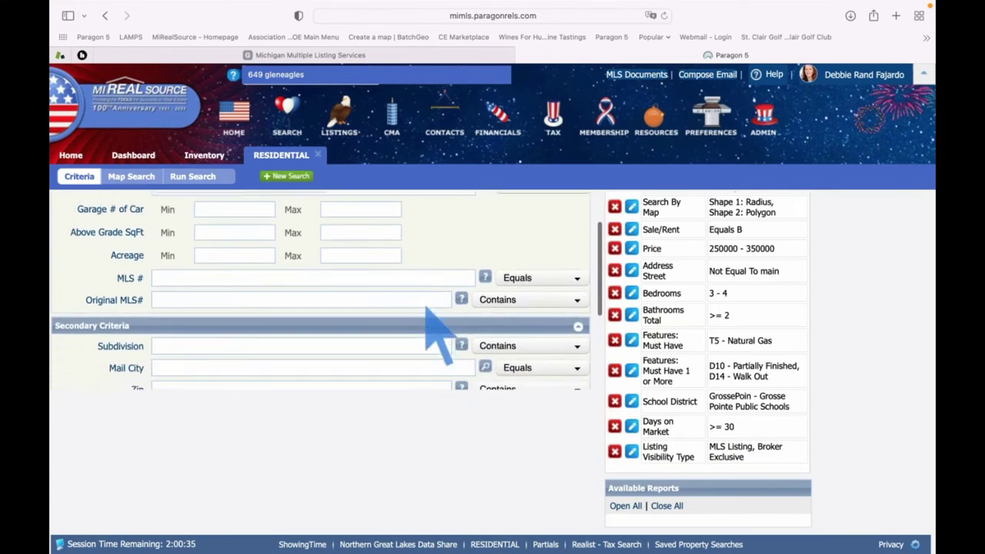
scroll(426, 307, "down", 4)
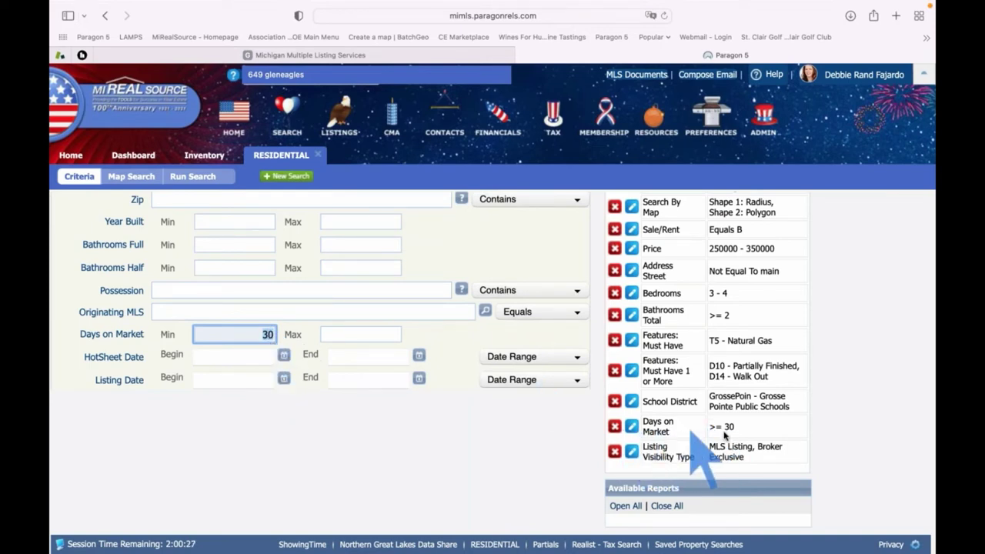
Remove the 30-day Days on Market criterion so the count returns to 15 listings
left_click(615, 427)
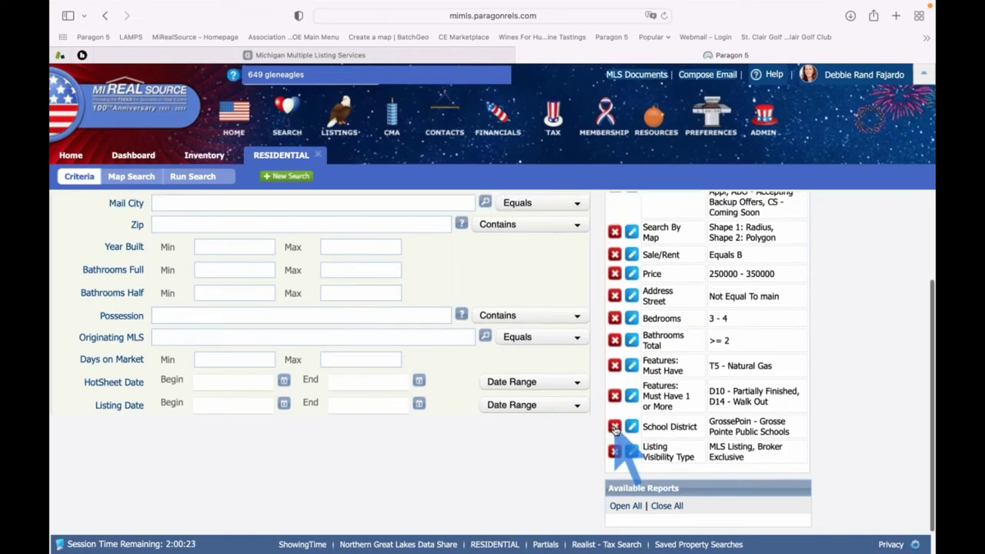
scroll(702, 414, "up", 4)
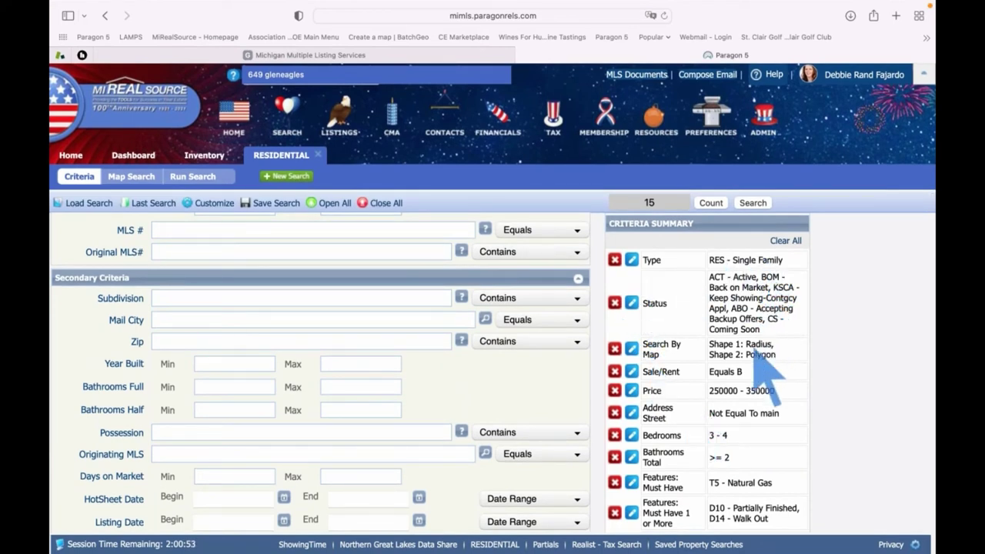
scroll(739, 431, "down", 3)
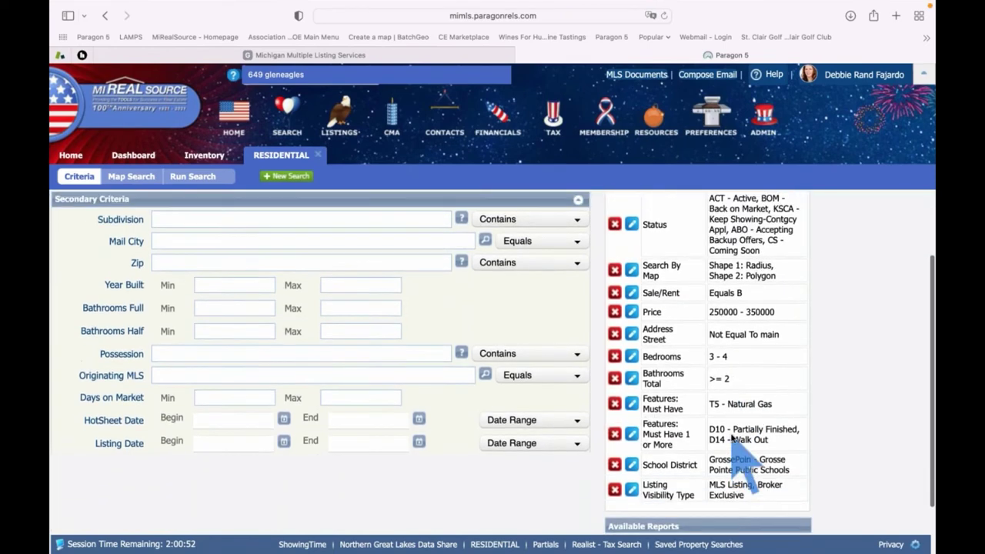
scroll(735, 437, "up", 3)
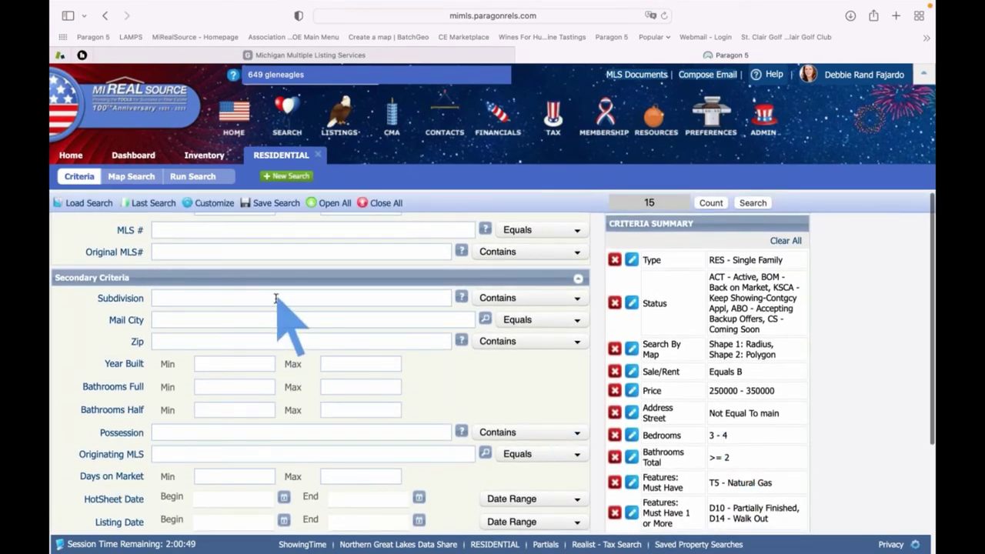
scroll(259, 384, "up", 6)
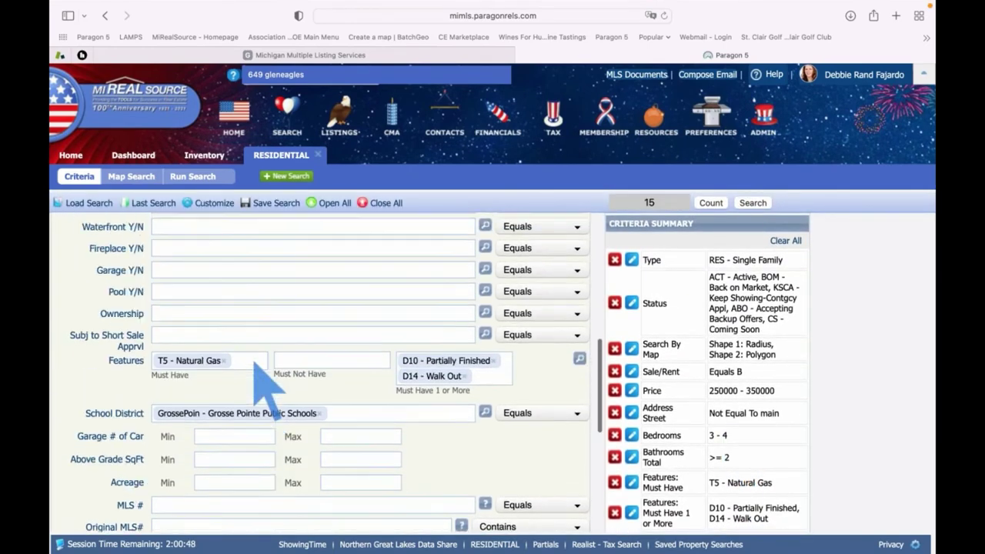
scroll(266, 389, "up", 7)
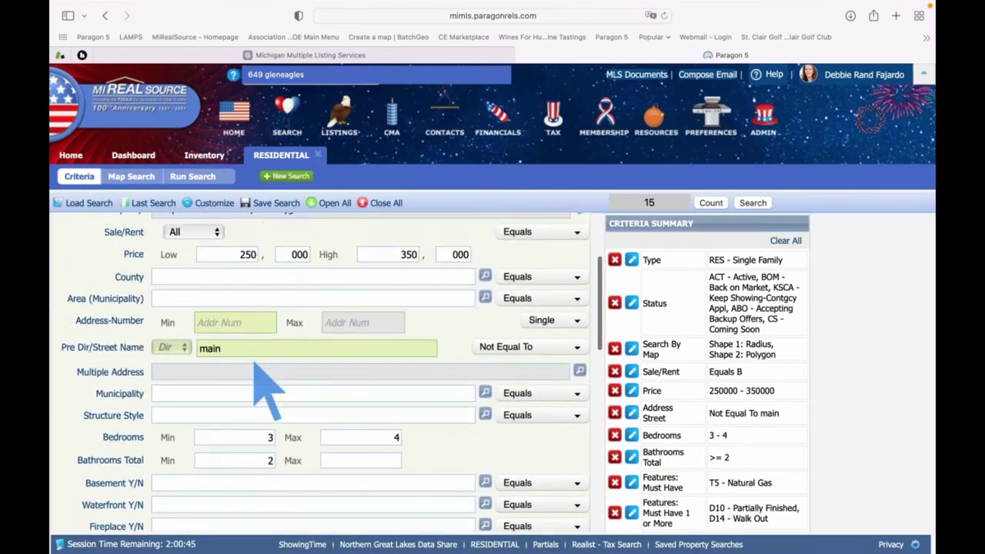
scroll(254, 365, "up", 3)
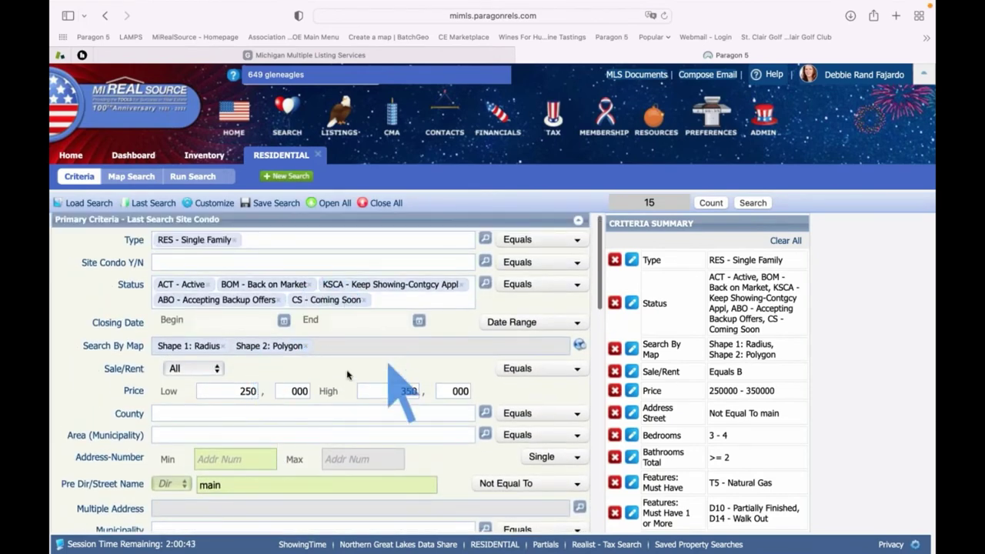
scroll(347, 374, "up", 1)
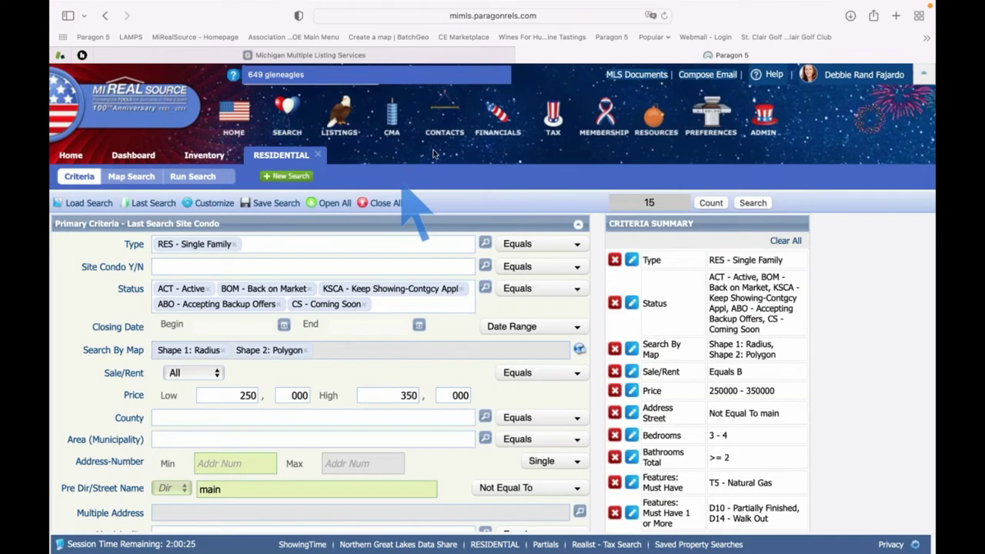
Start a new contact and set its Collab Center Search Options to Agent Preview
left_click(443, 116)
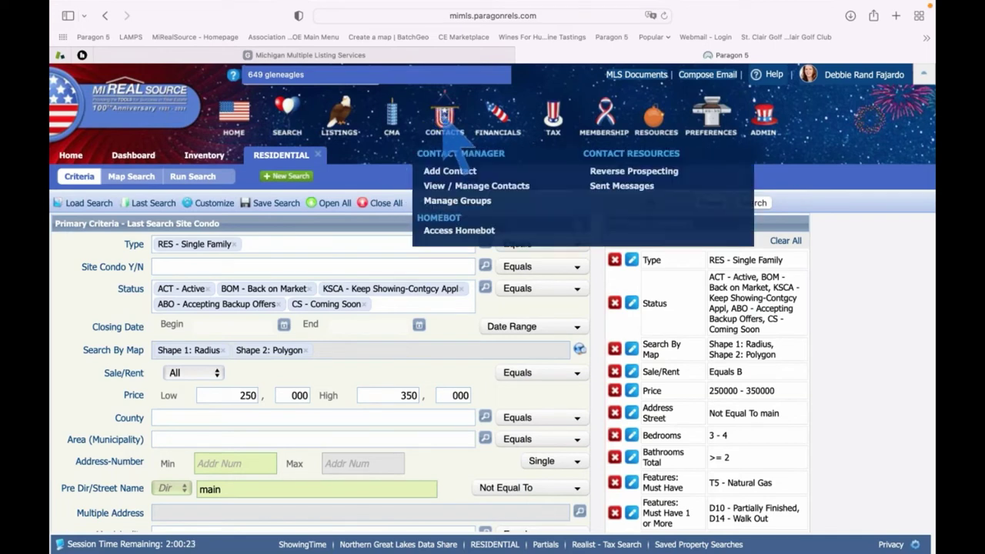
left_click(453, 171)
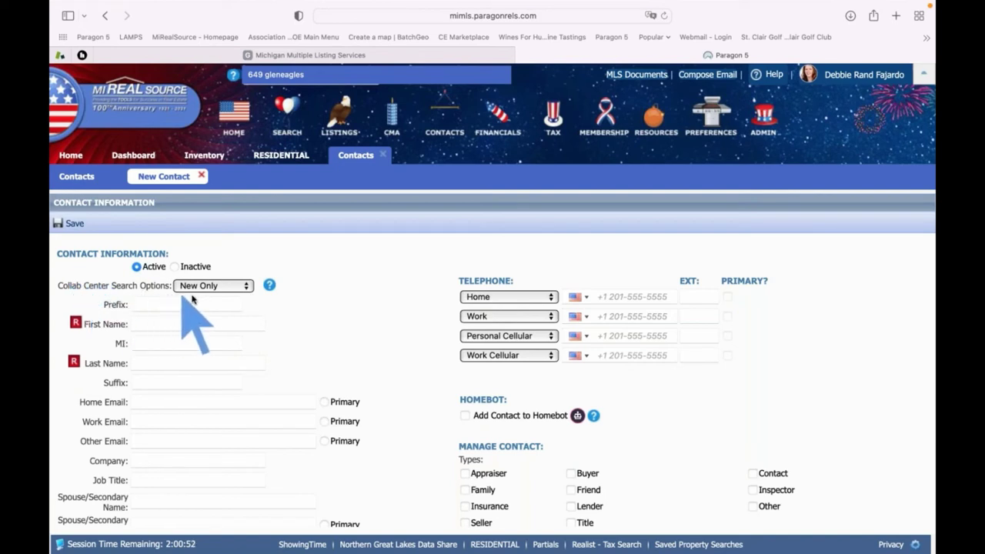
left_click(247, 287)
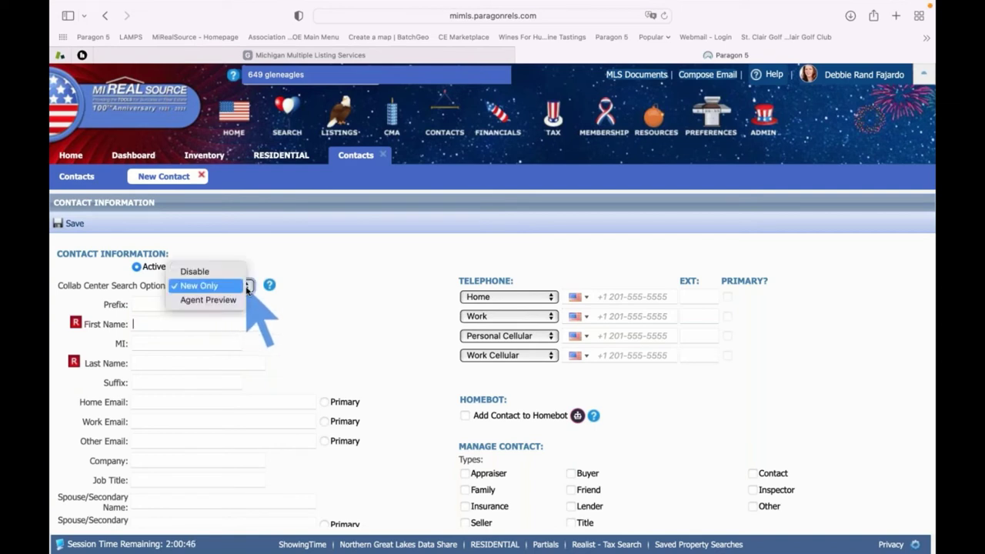
left_click(206, 300)
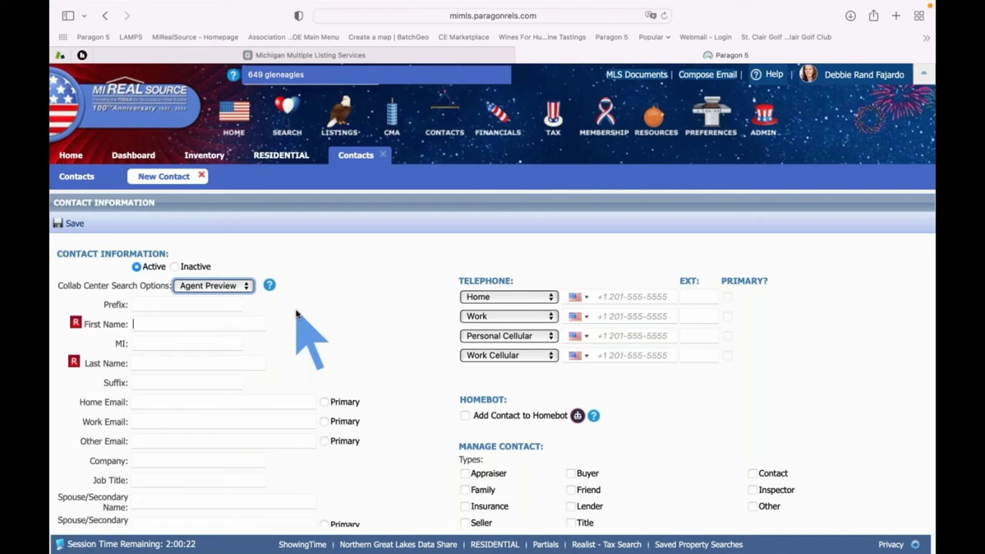
Enter the buyer's first name, last name and home e-mail, marking the home e-mail primary
left_click(150, 324)
type("Betty")
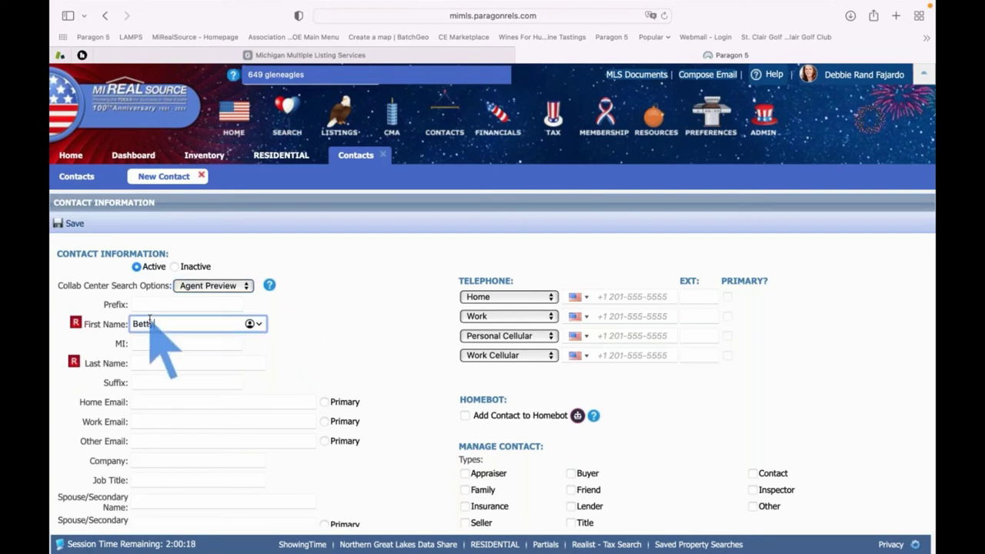
left_click(148, 363)
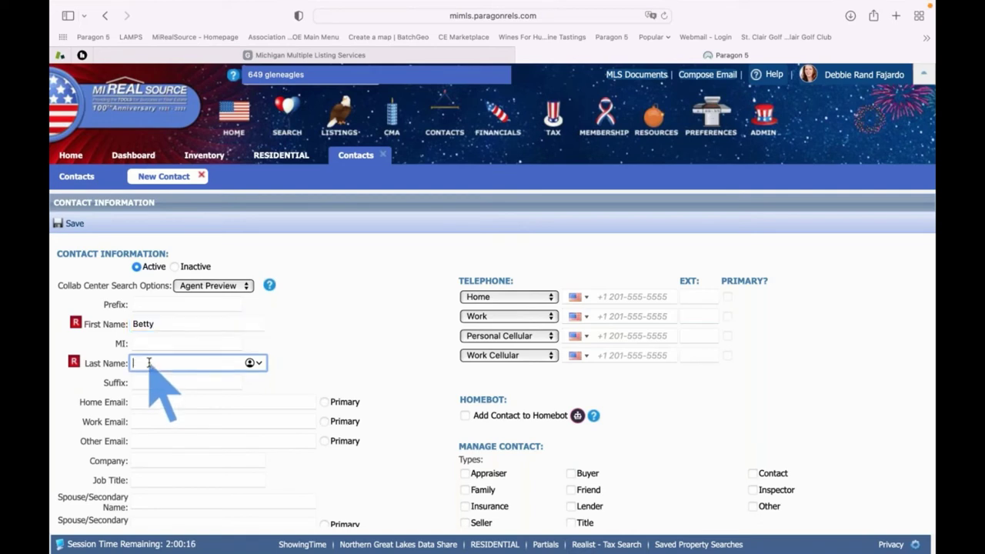
type("Buyer")
left_click(160, 401)
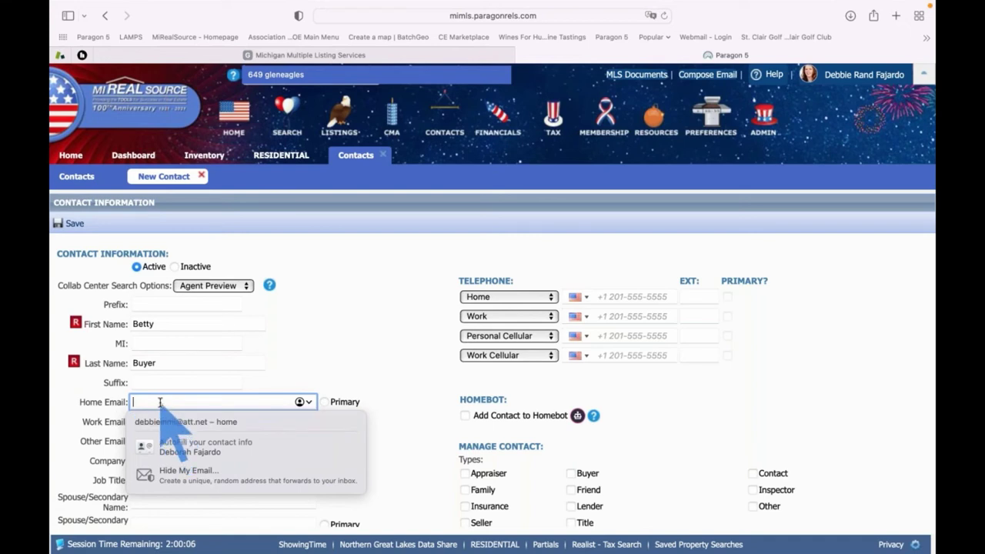
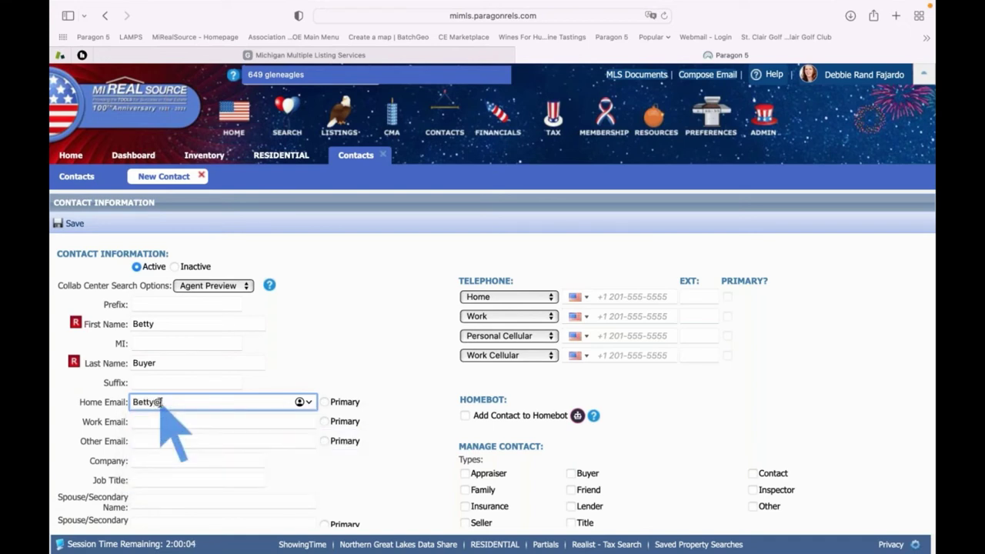
key("Tab")
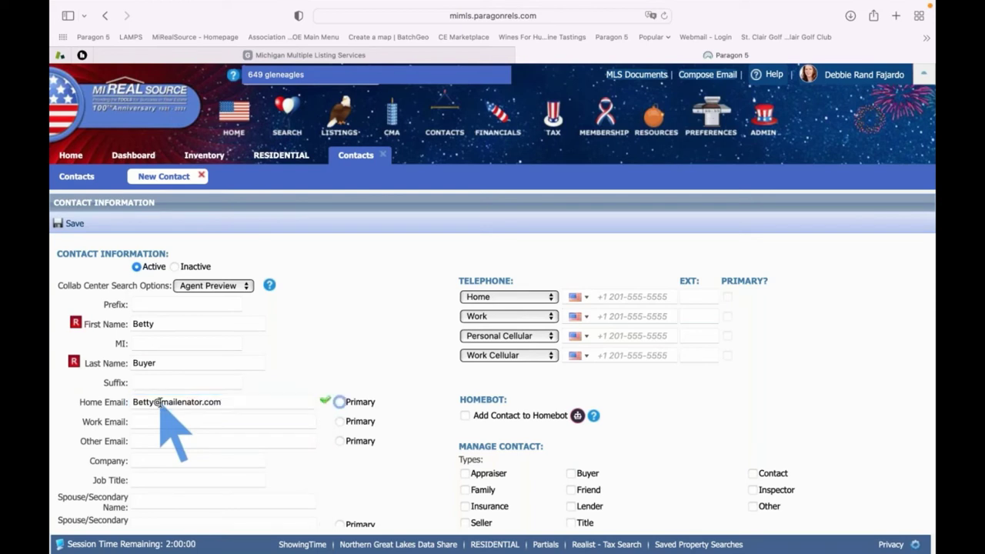
left_click(340, 403)
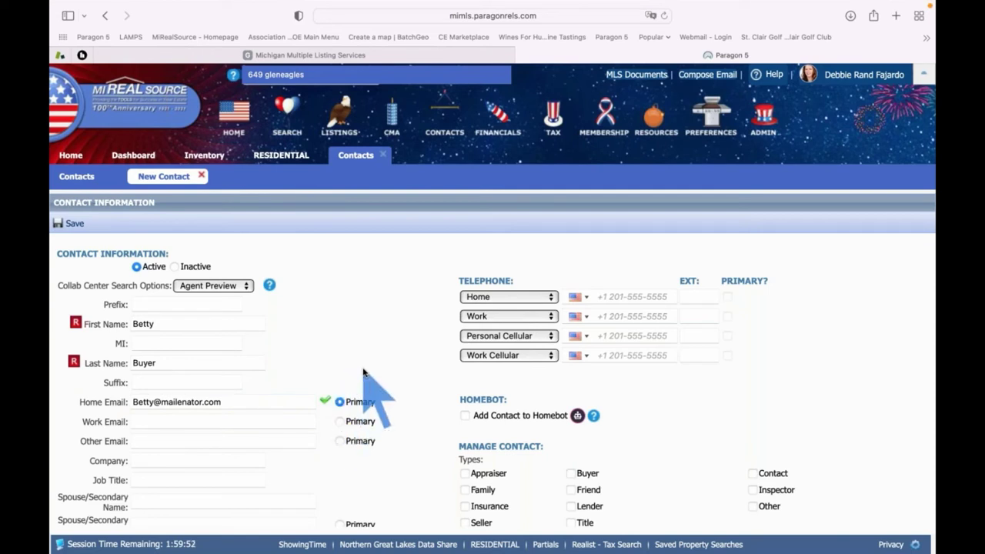
Add the spouse's name and e-mail, include the spouse in notifications, and save the contact
scroll(363, 389, "down", 2)
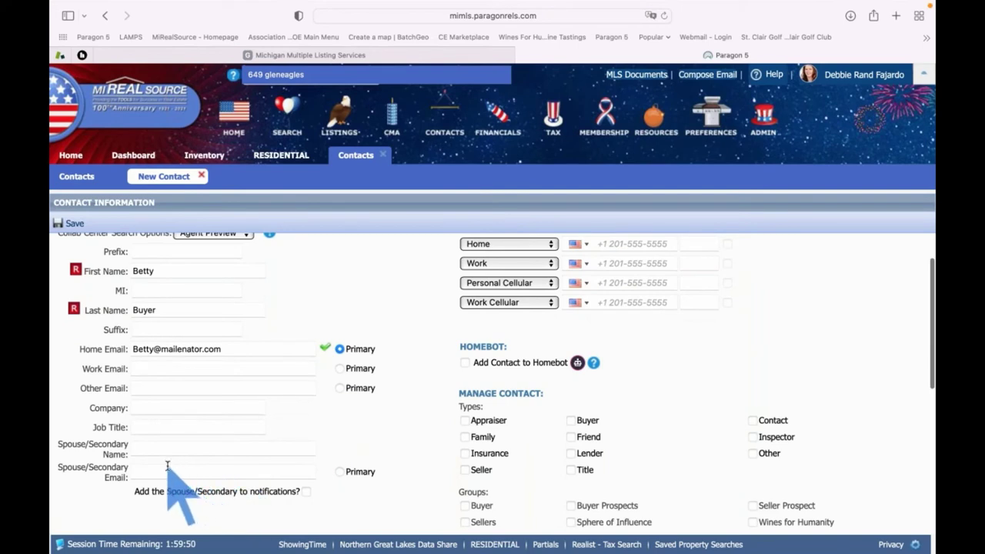
left_click(146, 449)
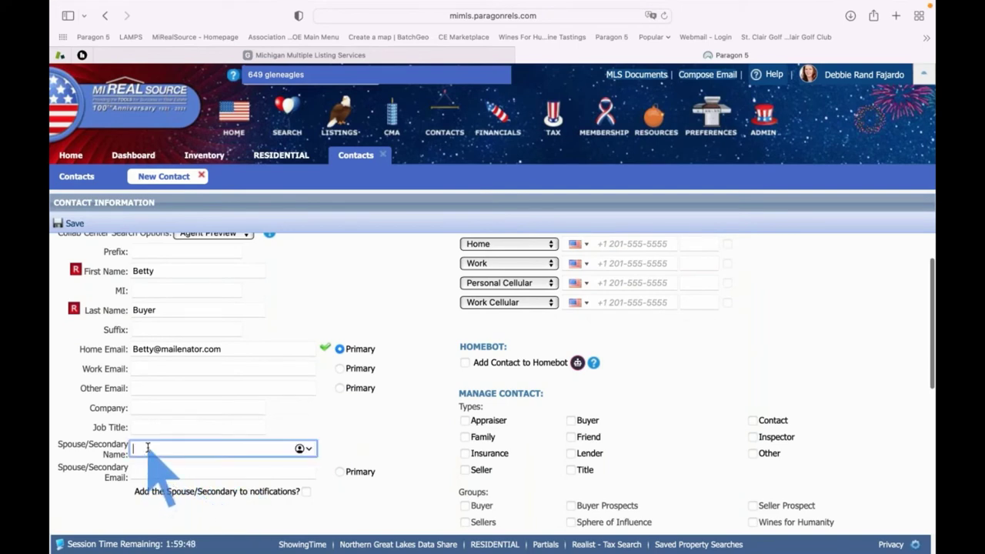
type("Bobby")
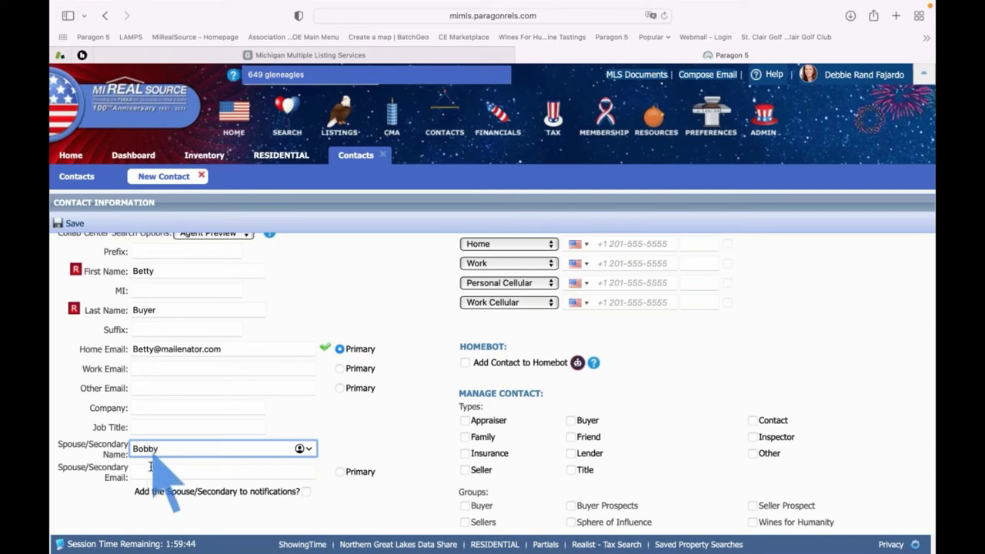
left_click(151, 471)
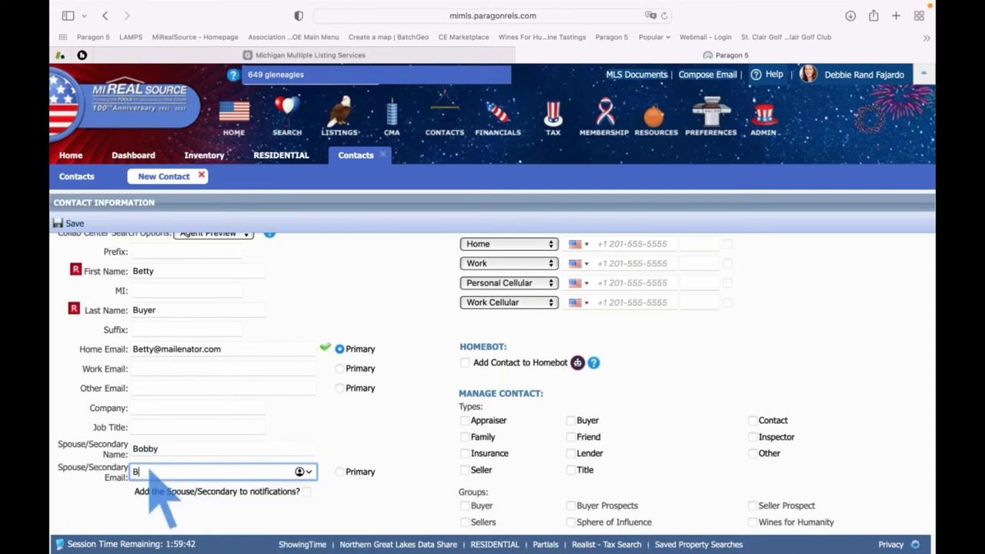
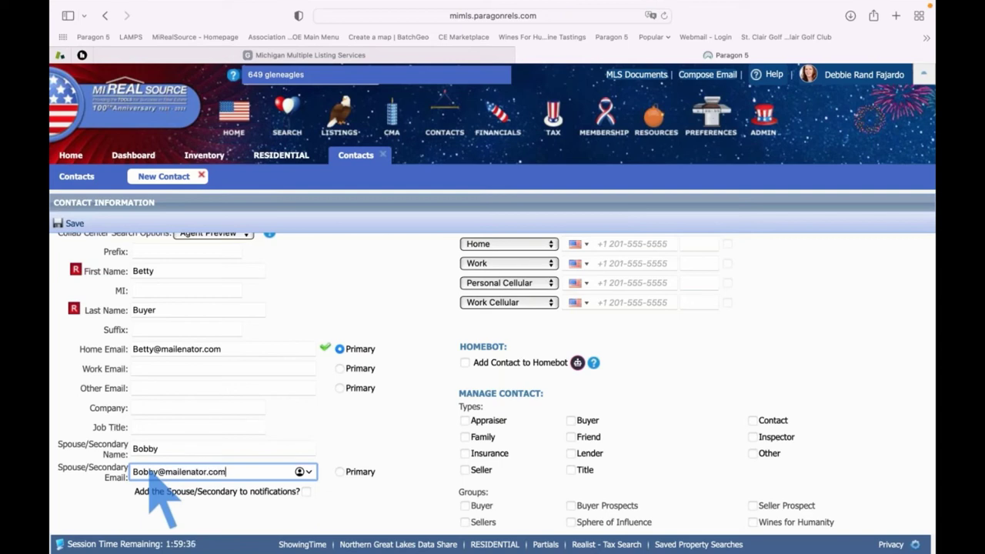
key("Tab")
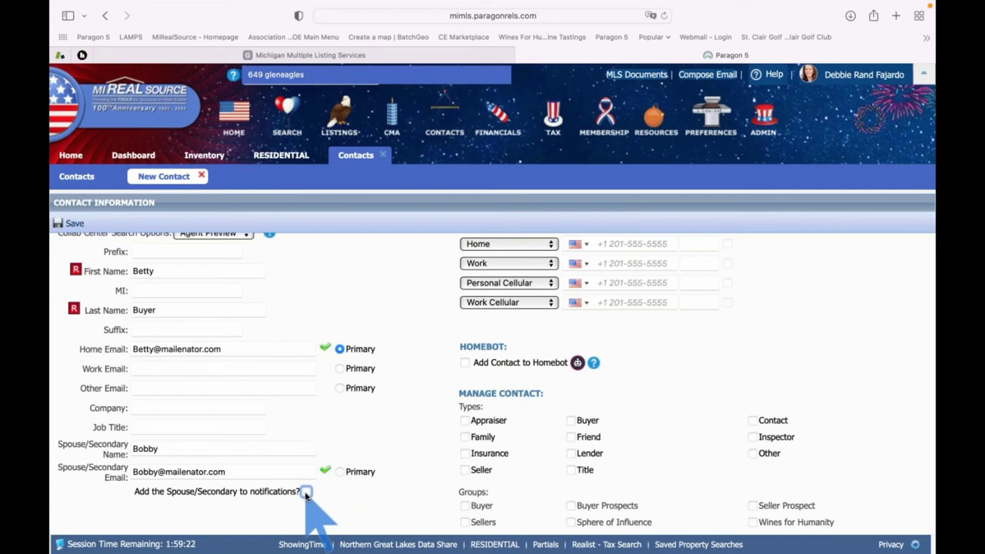
left_click(306, 491)
left_click(75, 224)
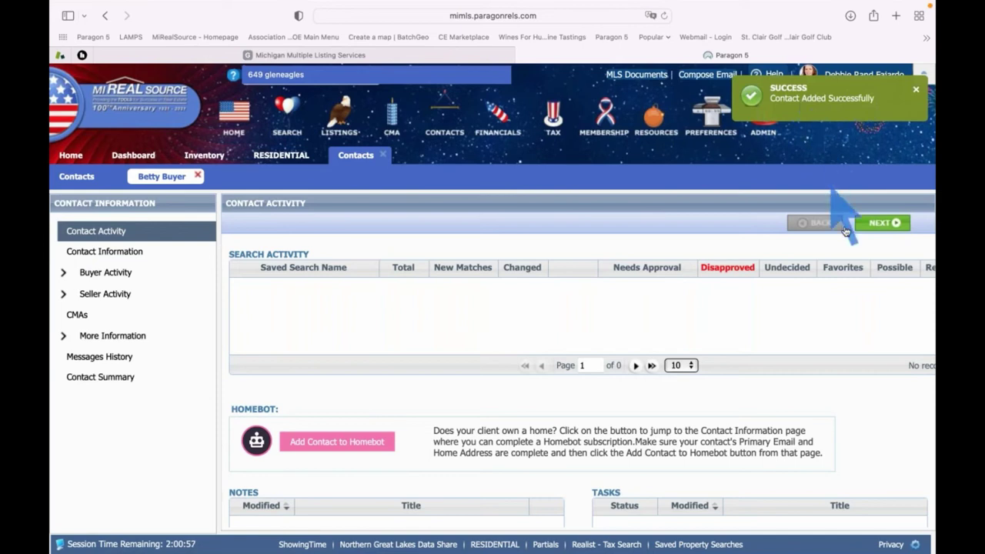
Advance past Contact Information to the Buyer Activity Add Search step
left_click(880, 225)
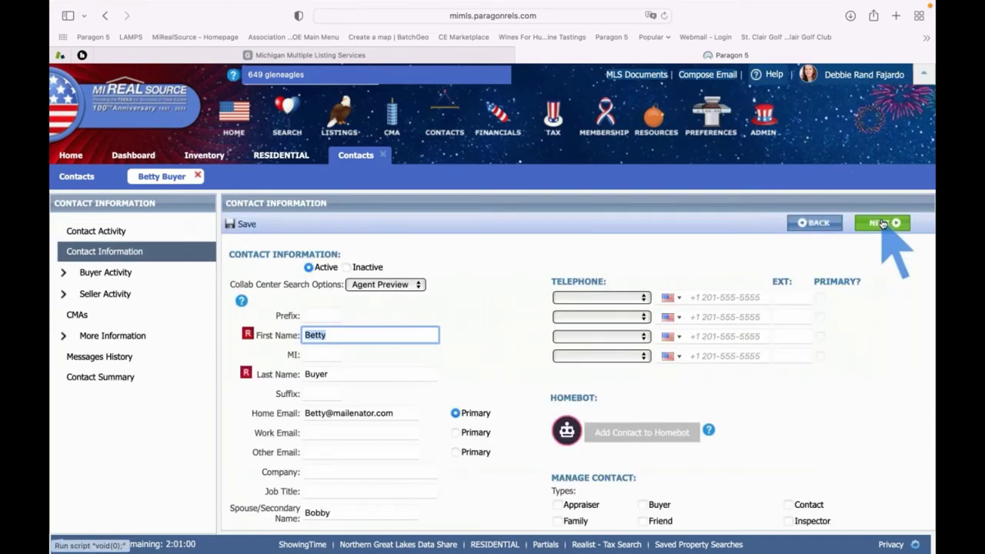
left_click(883, 224)
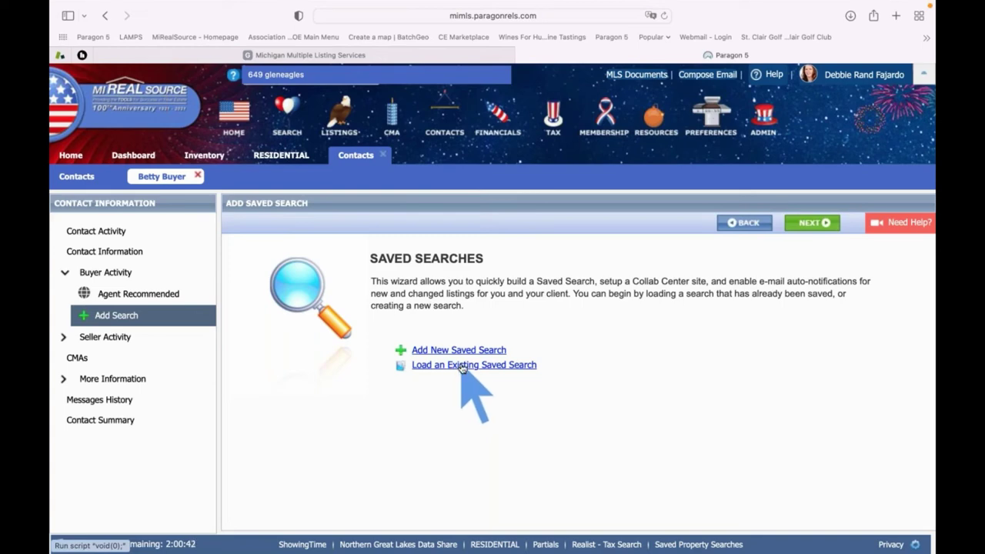
Attach the existing Lottery Search saved search to the contact
left_click(461, 366)
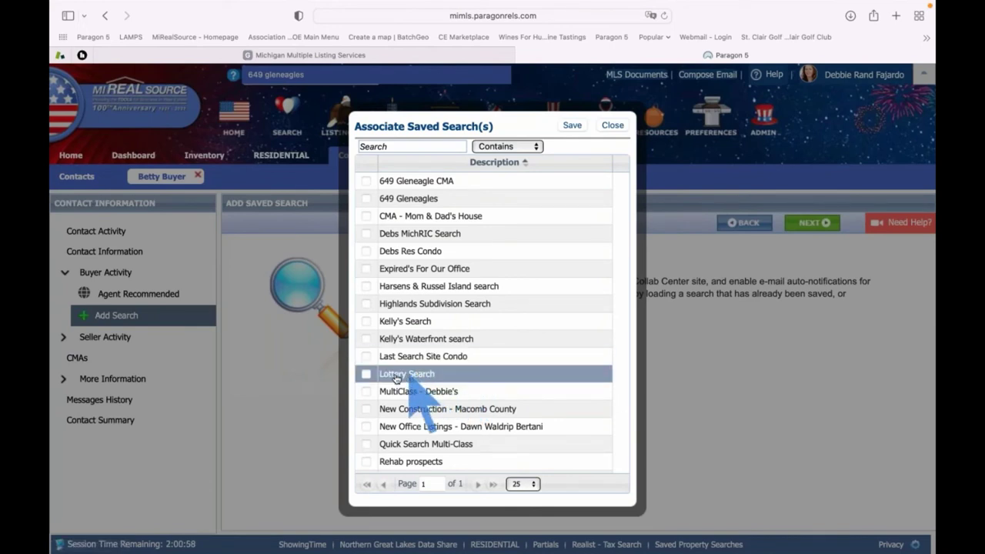
left_click(367, 376)
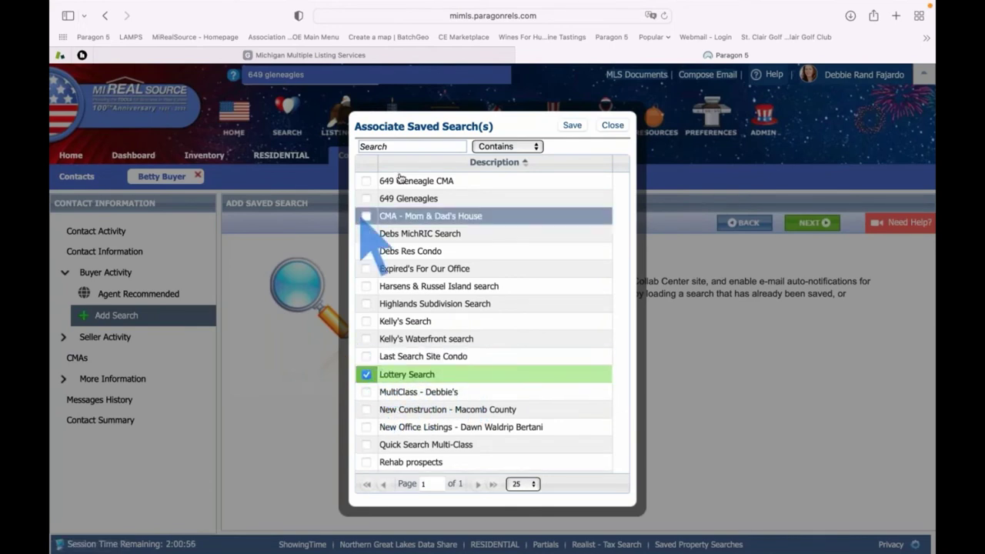
left_click(573, 126)
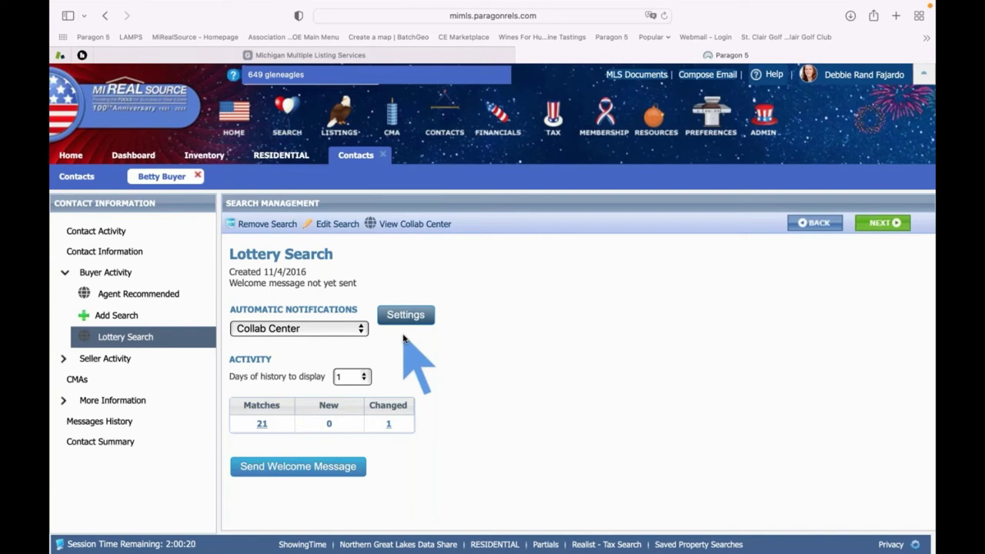
Draft the Send Link To Client welcome email and review its full preview before closing it
left_click(311, 470)
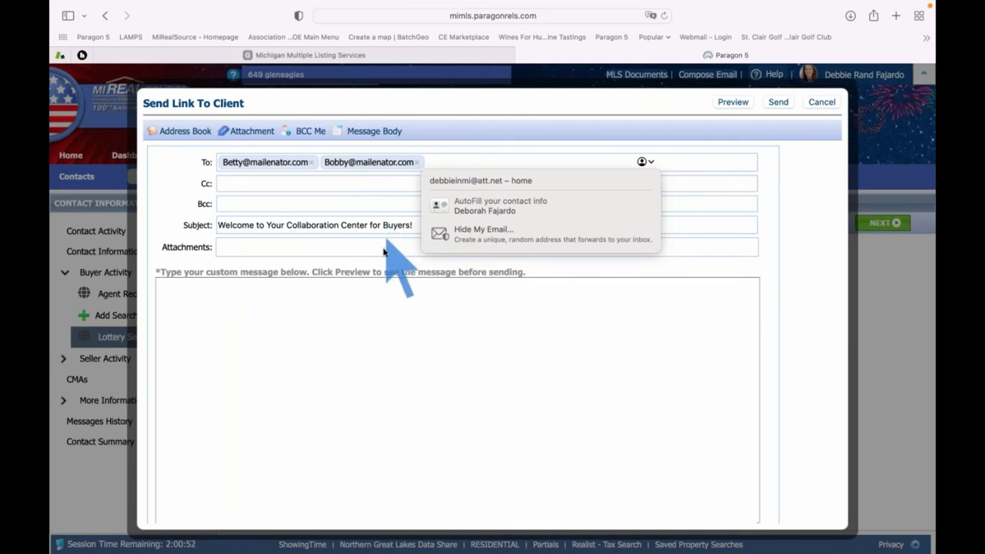
left_click(424, 314)
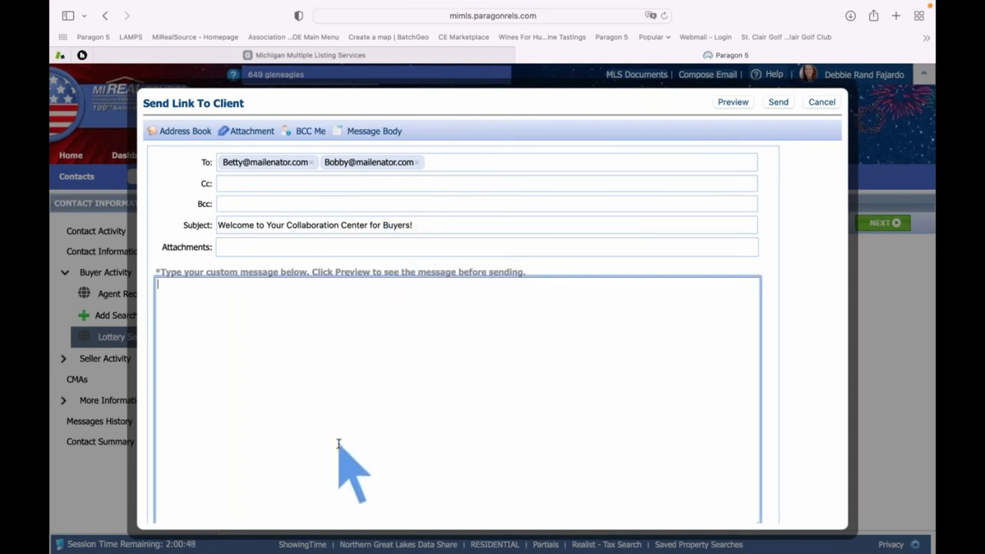
left_click(734, 103)
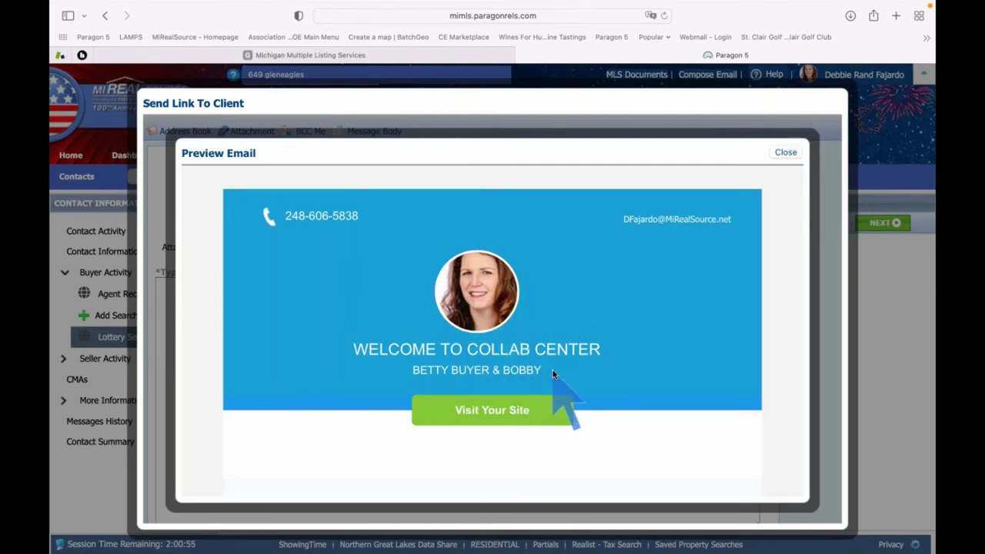
scroll(553, 374, "down", 3)
scroll(553, 374, "down", 5)
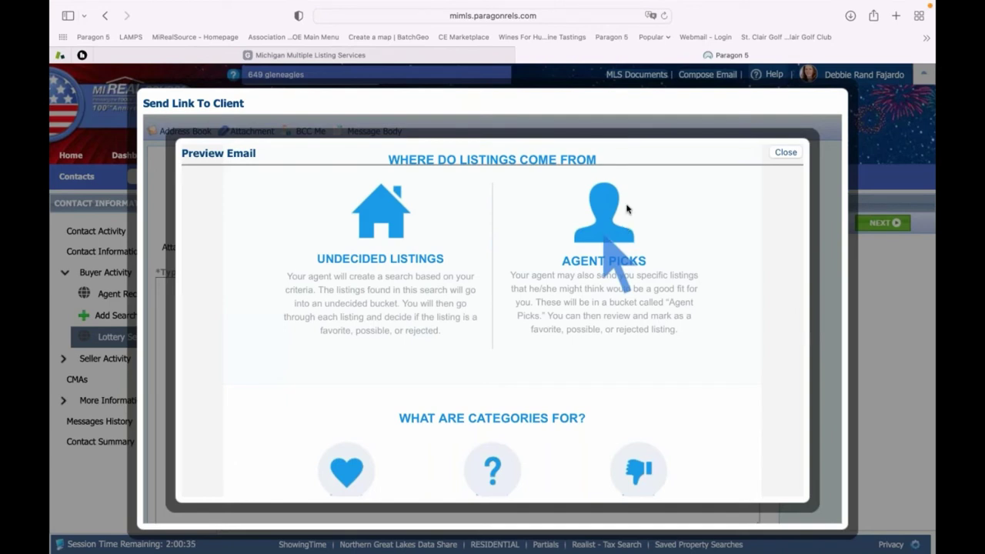
scroll(589, 277, "down", 3)
scroll(587, 275, "down", 3)
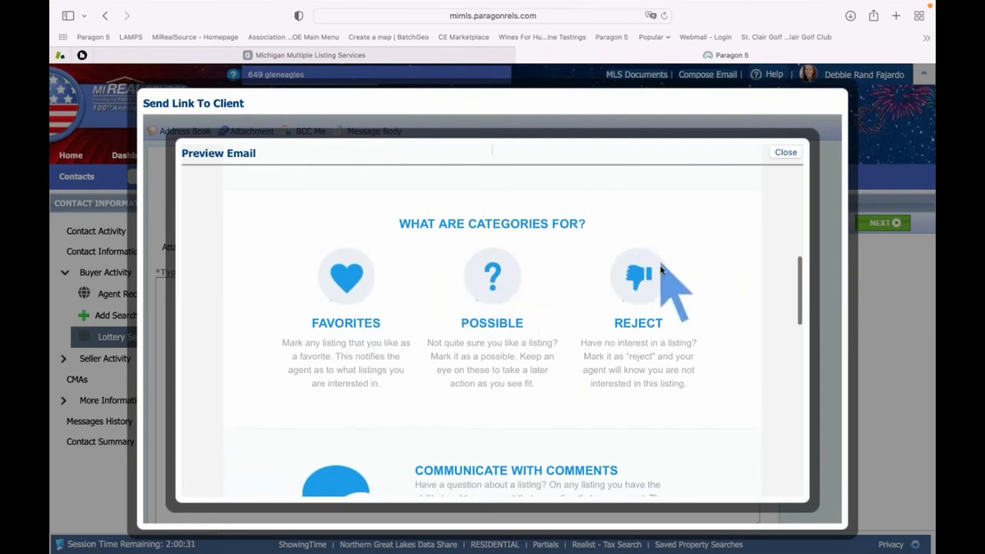
scroll(661, 271, "down", 4)
scroll(660, 271, "down", 7)
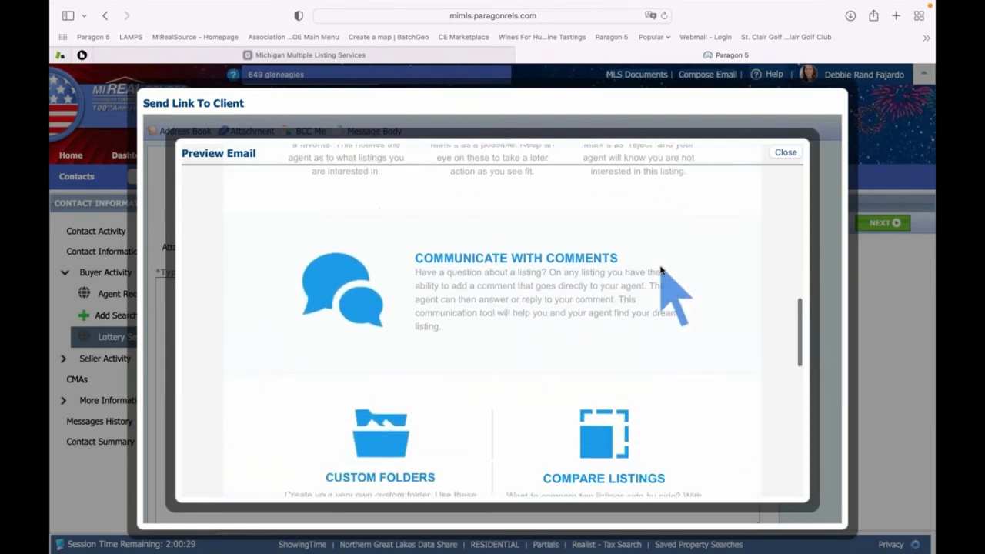
scroll(660, 271, "down", 10)
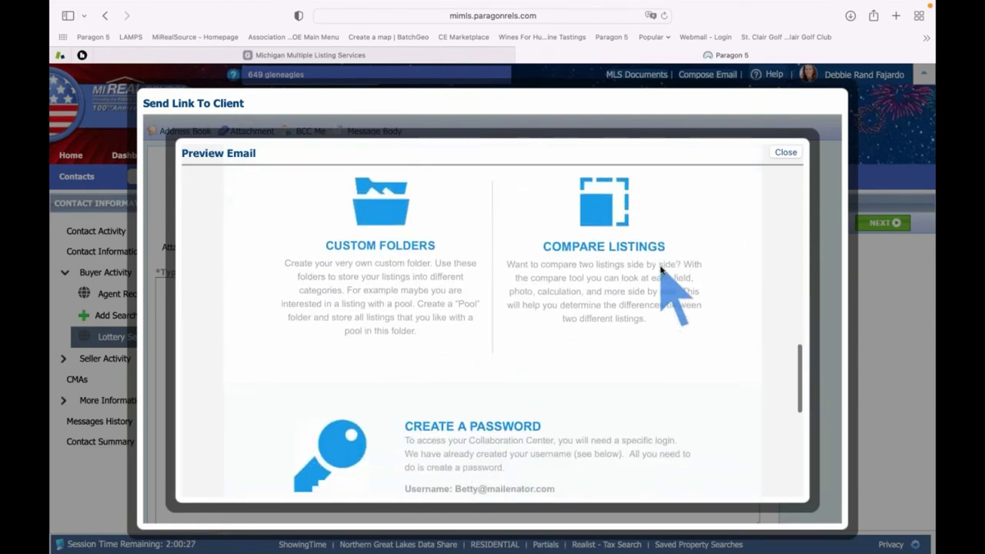
scroll(660, 271, "down", 5)
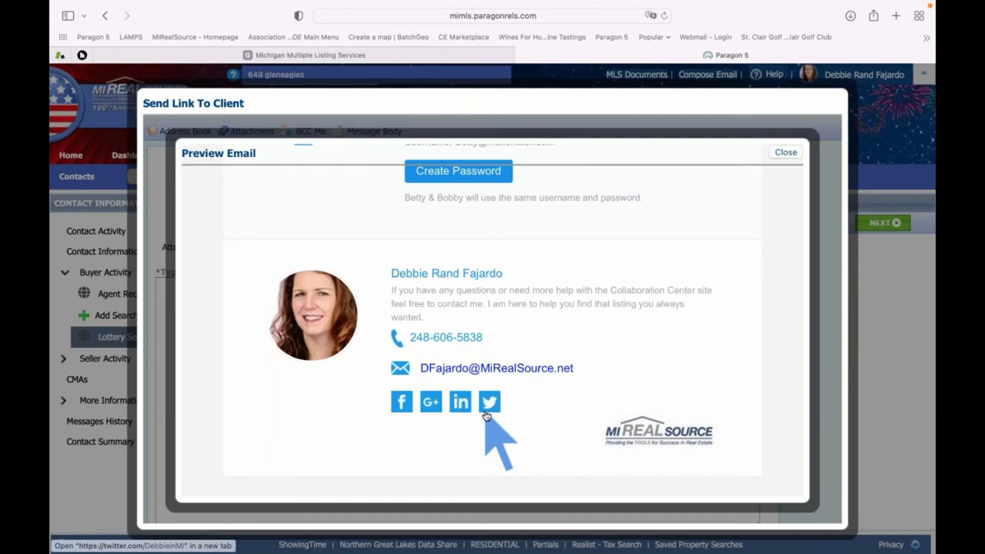
left_click(785, 153)
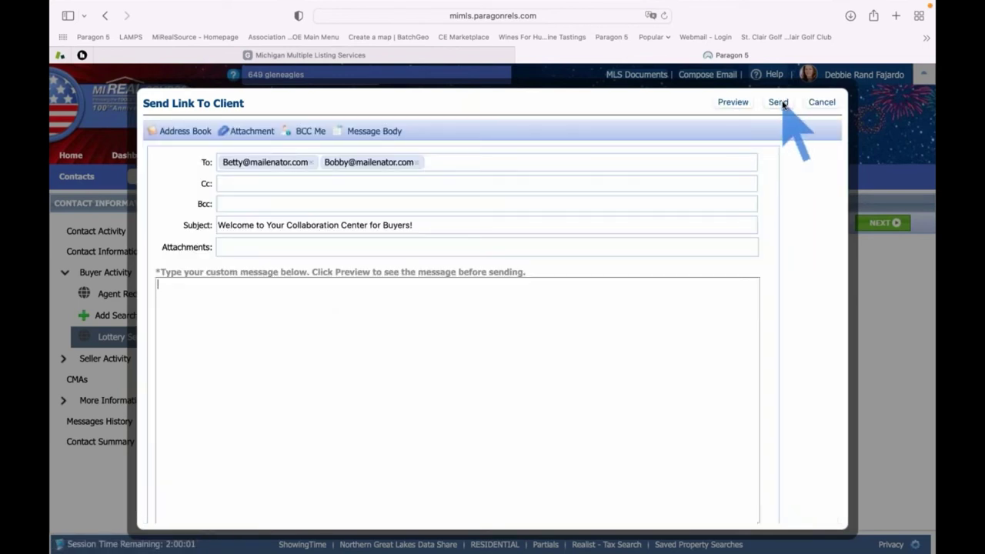
Send the welcome email, dismiss the confirmation, and open the 21 listings needing approval
left_click(779, 103)
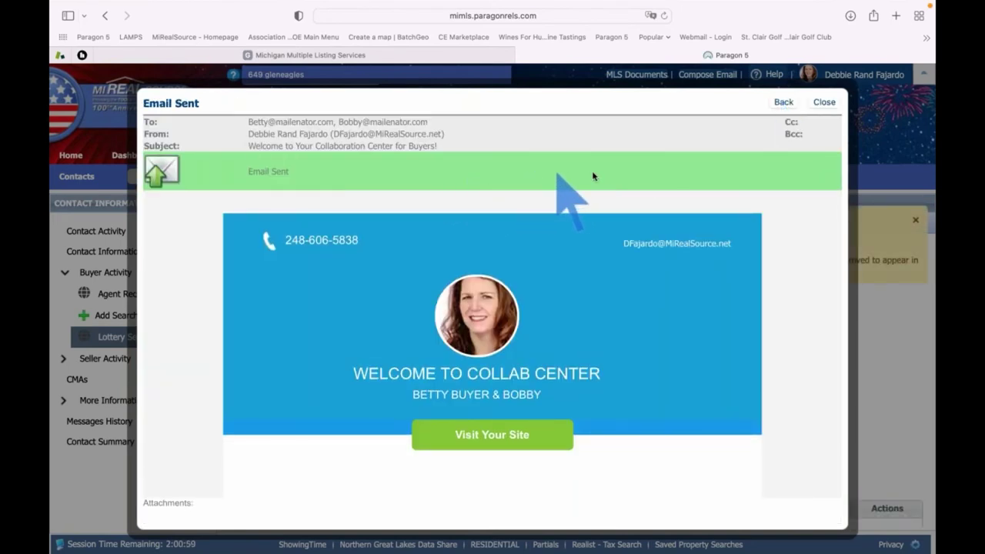
left_click(824, 103)
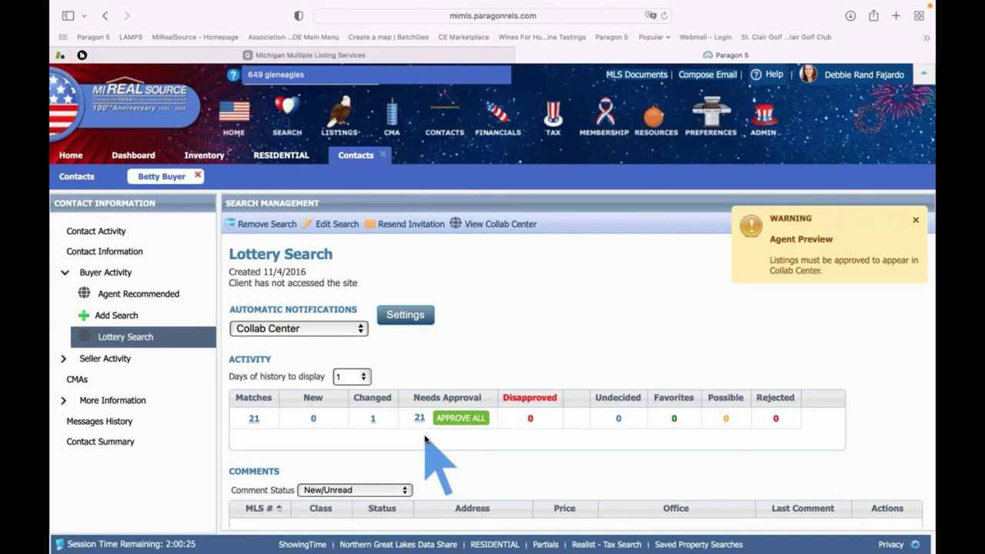
left_click(419, 418)
Open the 21 listings needing approval and browse listing 50059649's photos, then close the viewer
left_click(420, 418)
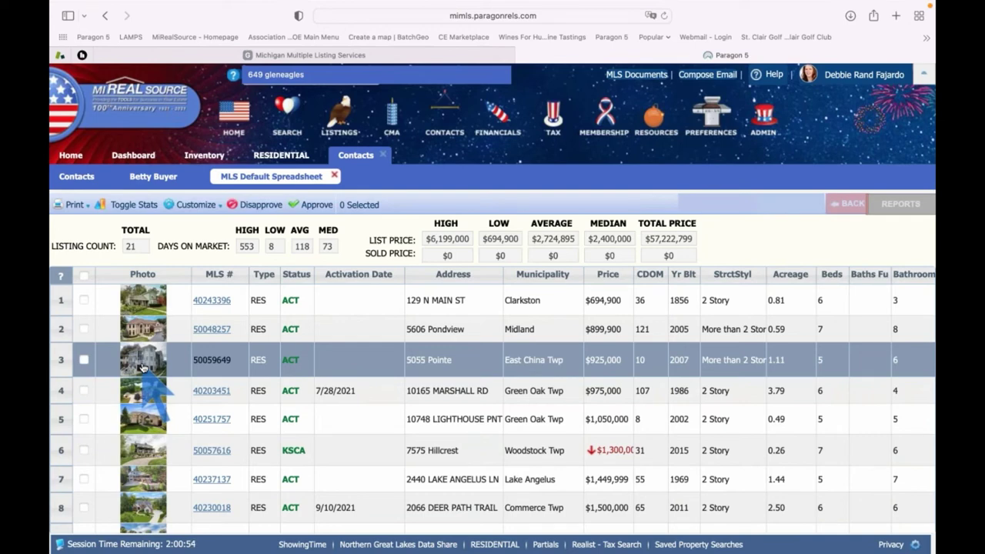
left_click(142, 367)
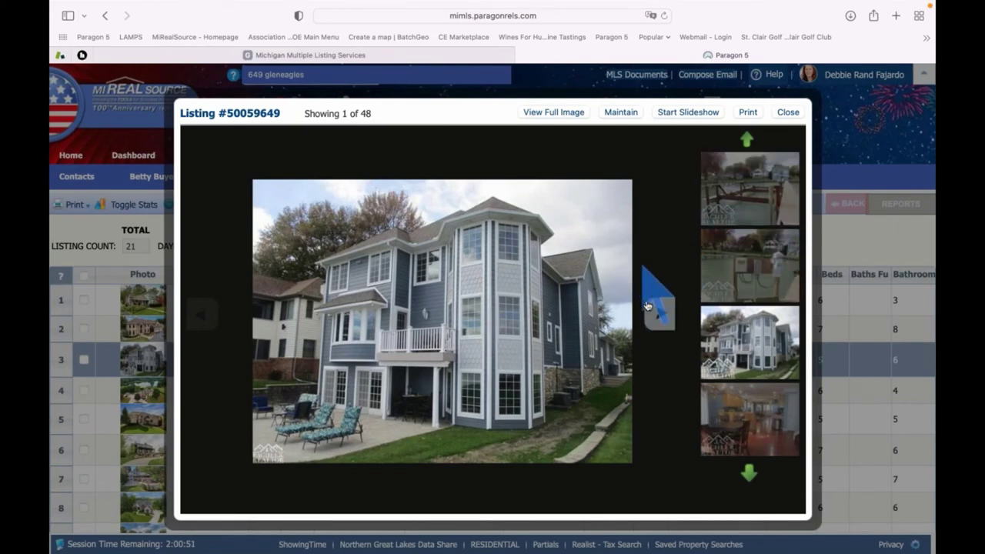
left_click(660, 314)
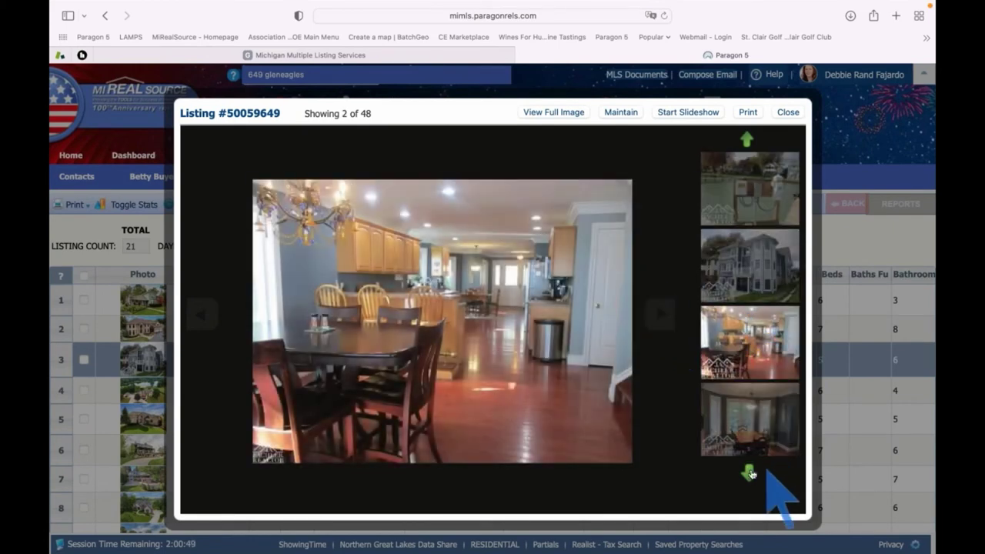
left_click(750, 473)
left_click(750, 474)
left_click(750, 473)
left_click(750, 473)
left_click(750, 473)
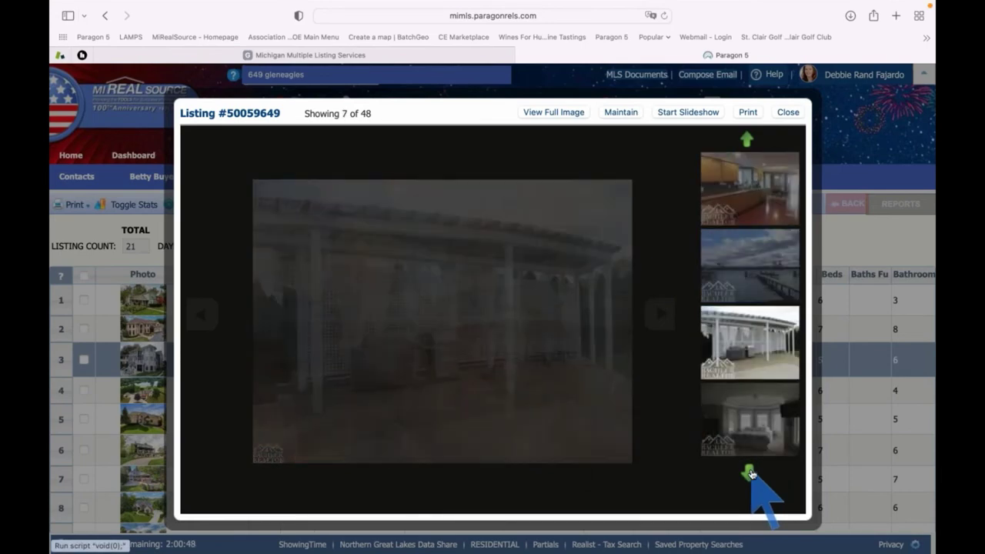
left_click(750, 473)
left_click(751, 474)
left_click(750, 474)
left_click(751, 474)
left_click(750, 474)
left_click(750, 473)
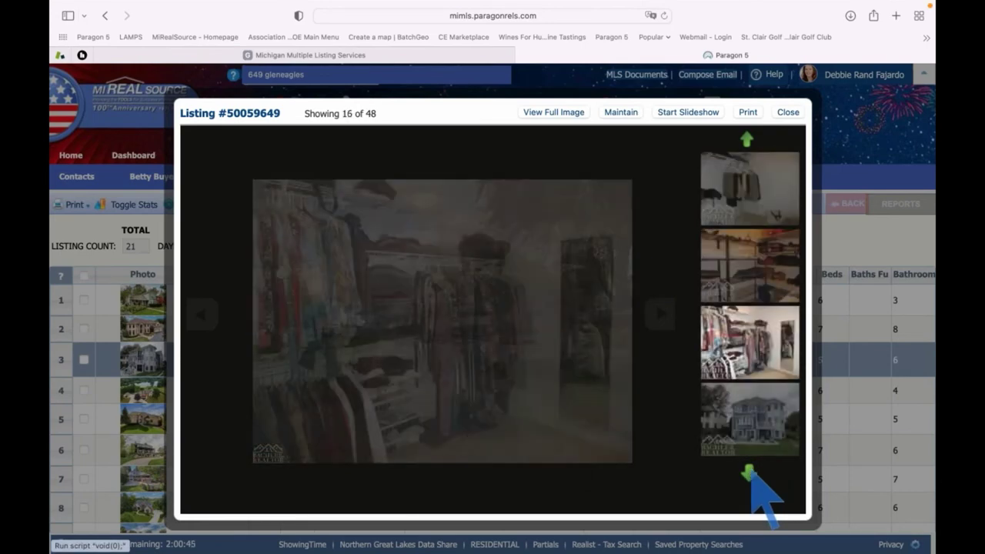
left_click(750, 473)
left_click(785, 113)
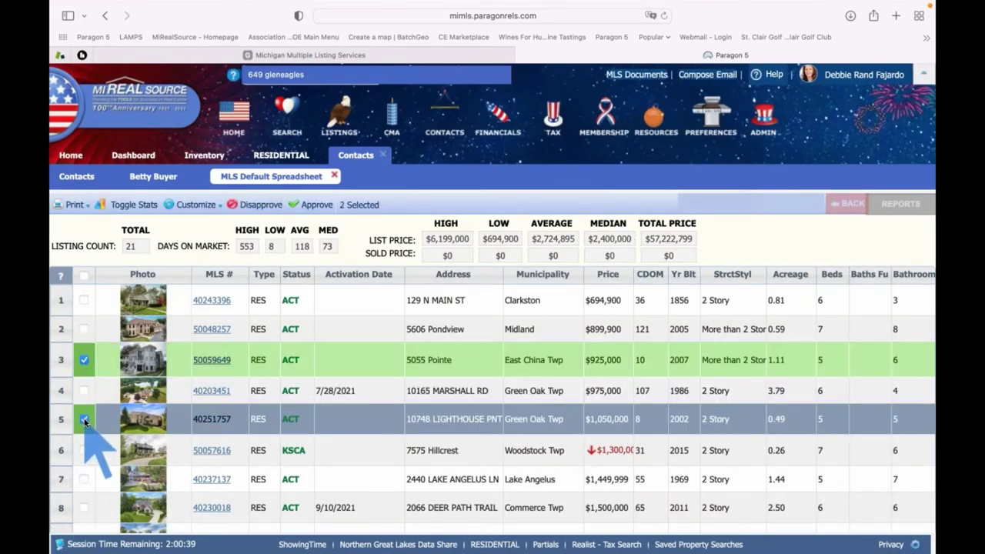
Check four more listings so eight are selected, then approve those eight listings
scroll(85, 431, "down", 2)
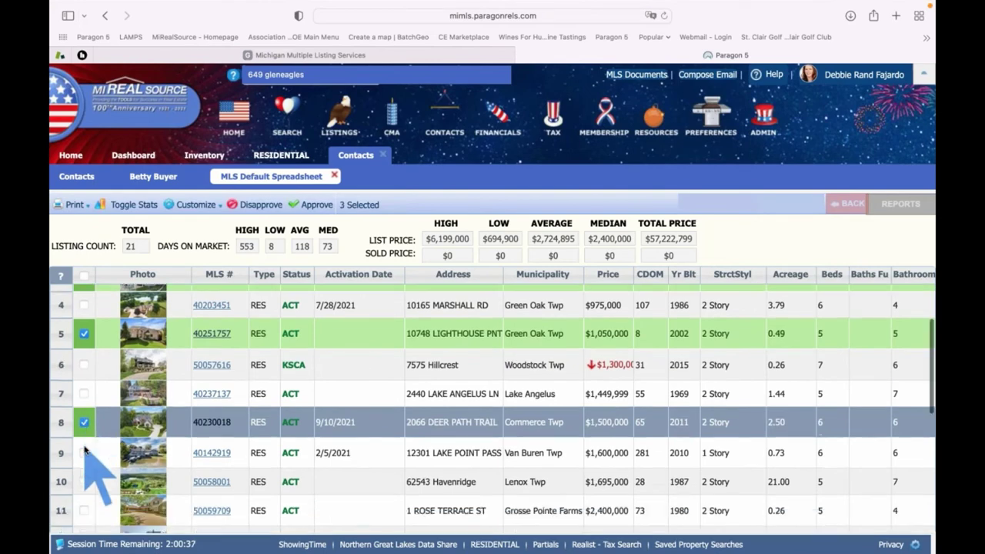
scroll(85, 454, "down", 4)
left_click(84, 473)
left_click(84, 408)
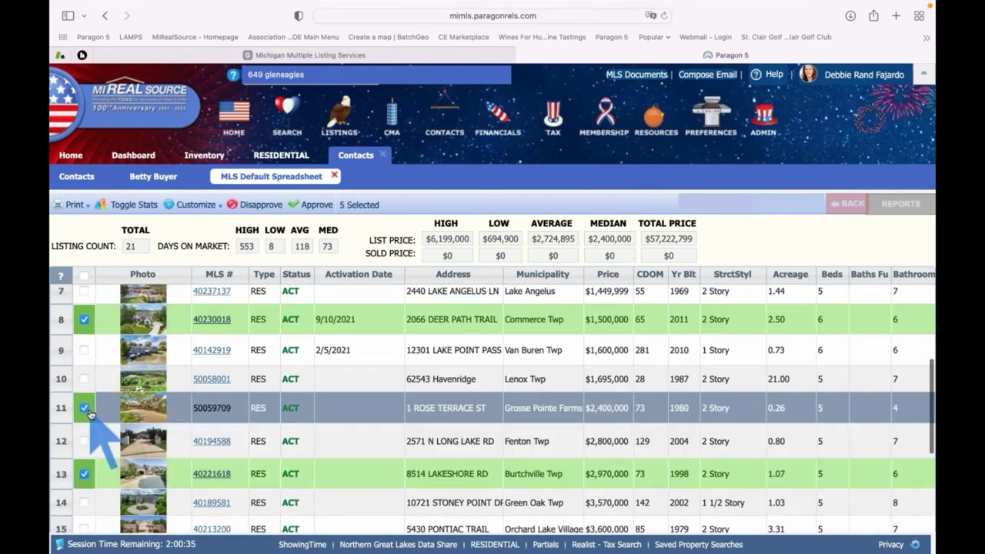
scroll(86, 431, "down", 4)
left_click(84, 488)
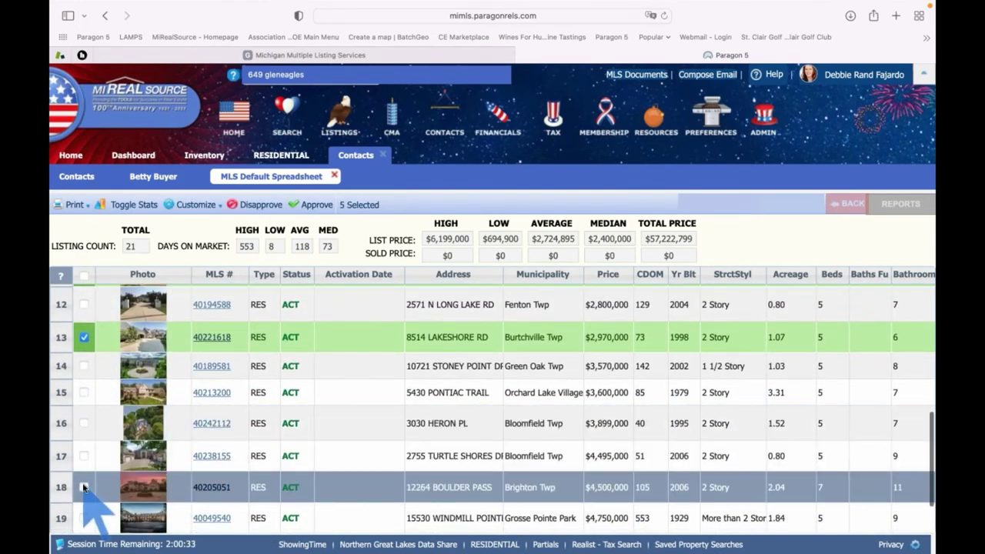
scroll(86, 497, "down", 2)
left_click(84, 486)
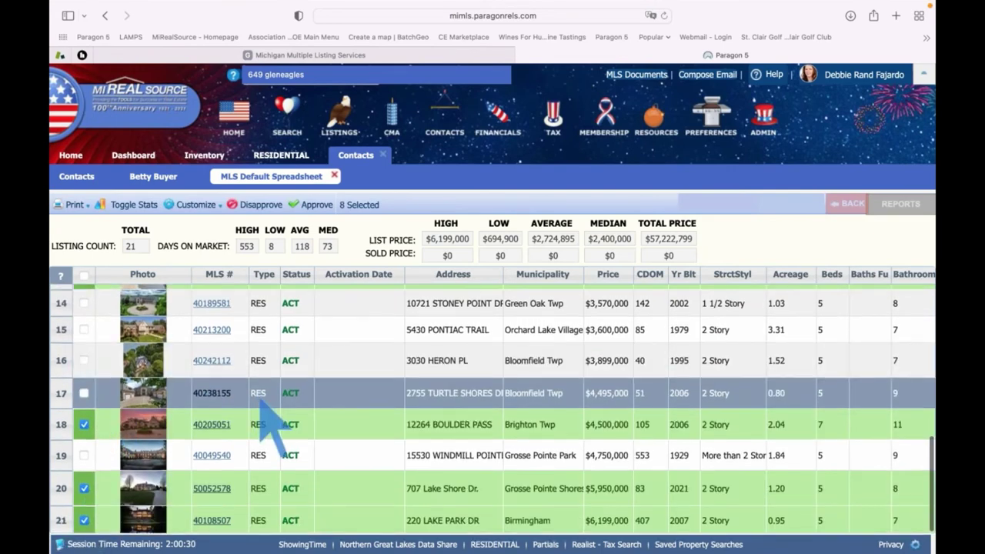
scroll(262, 400, "up", 2)
scroll(262, 402, "up", 11)
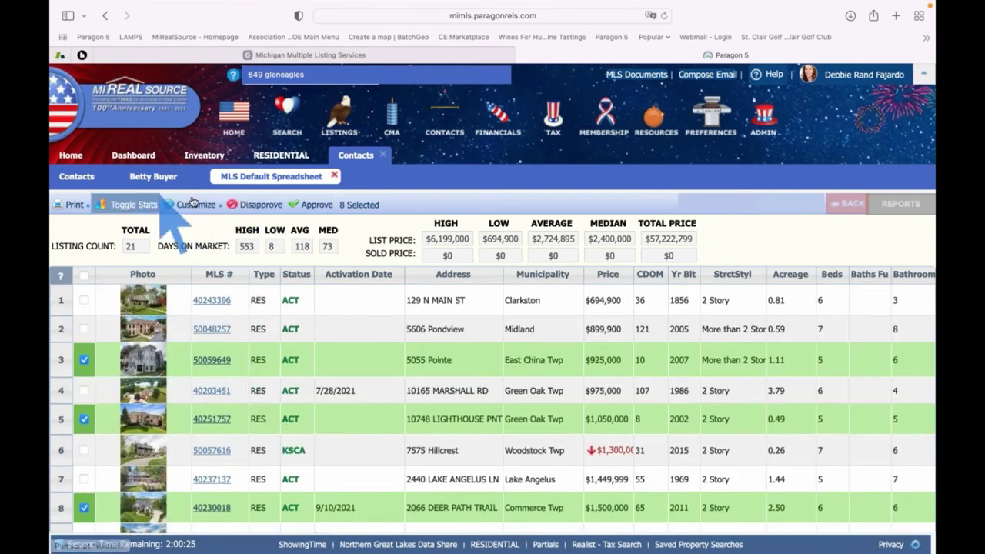
left_click(310, 205)
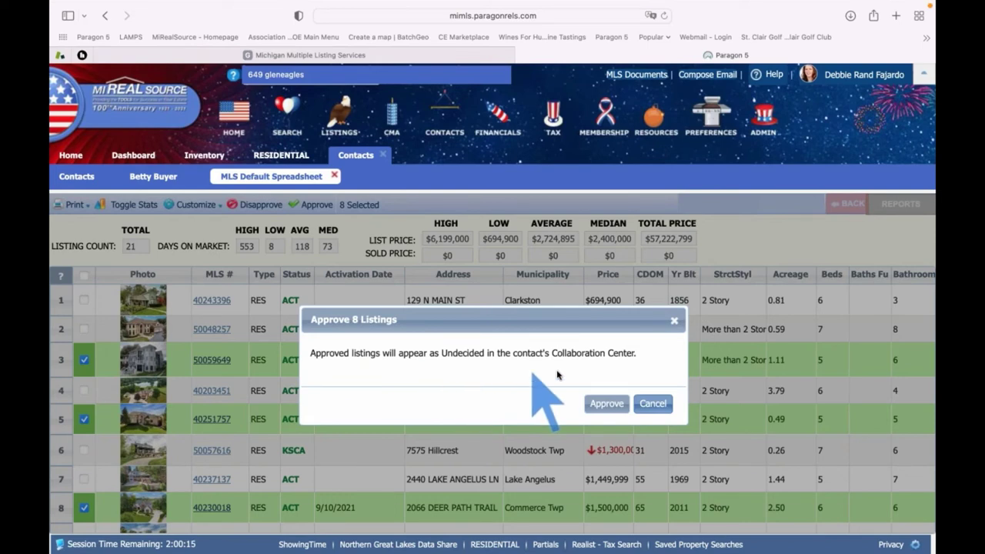
left_click(607, 404)
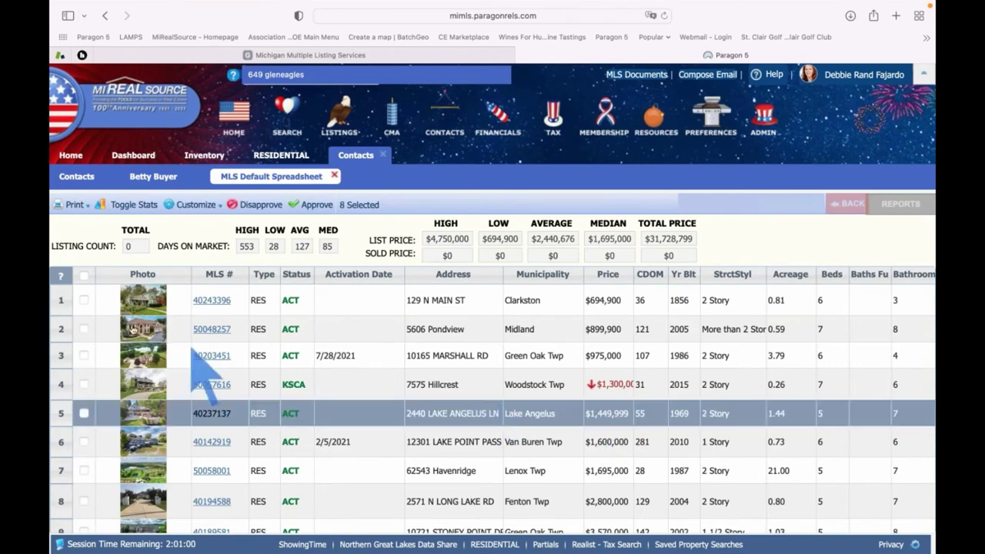
Select all 21 remaining listings, disapprove them, and check the Lottery Search counts
left_click(84, 276)
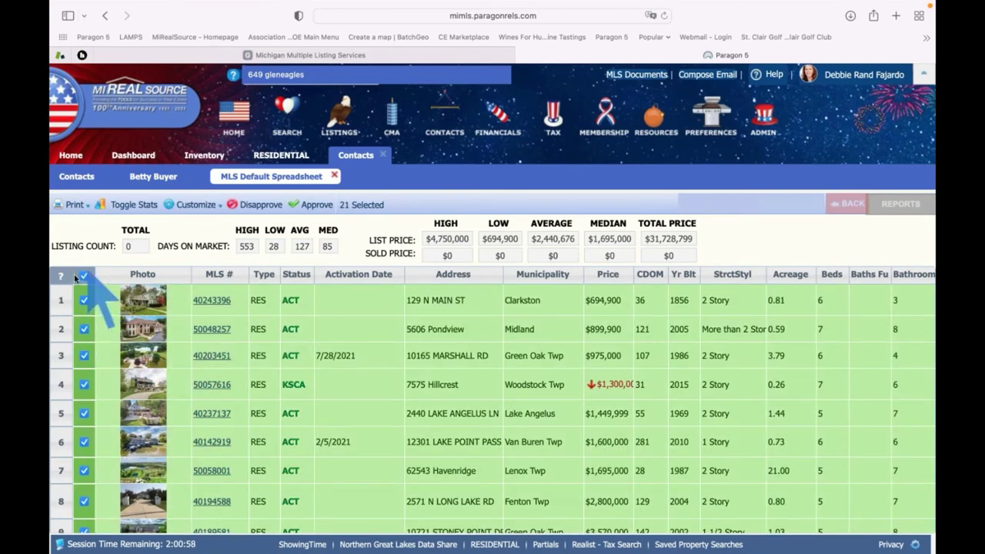
left_click(251, 206)
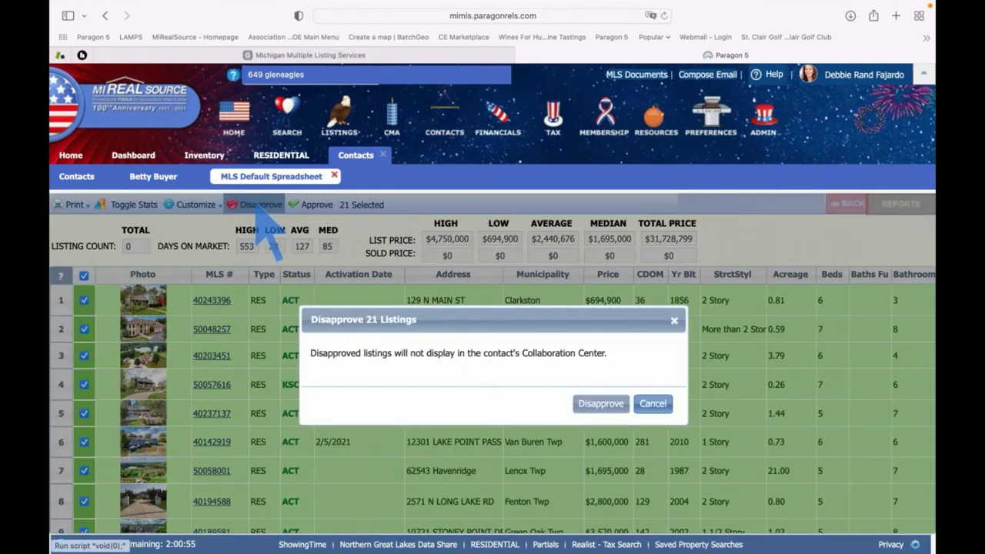
left_click(605, 405)
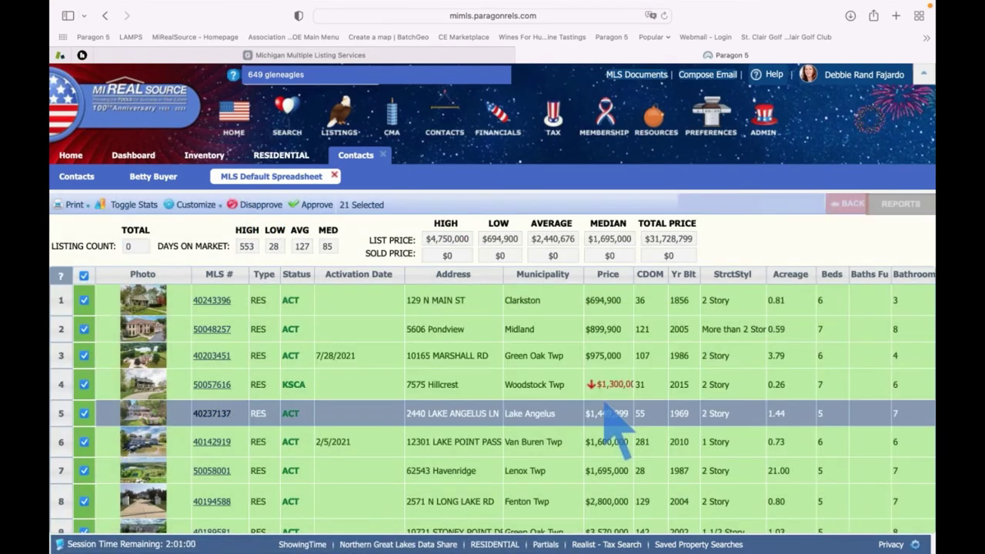
scroll(525, 348, "down", 1)
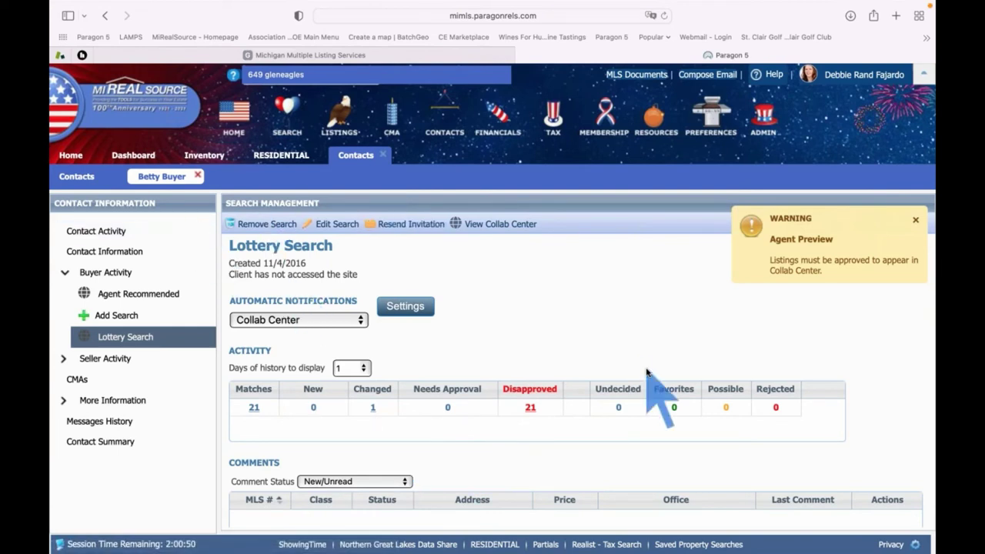
mouse_move(274, 230)
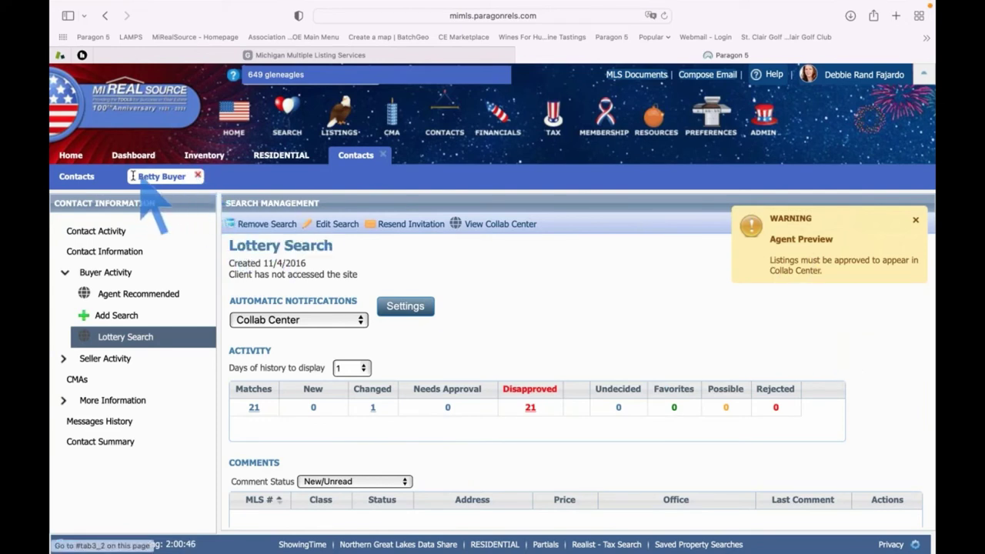
Close the client's contact tab and sort the Contacts list by Last Accessed, reversed
left_click(199, 177)
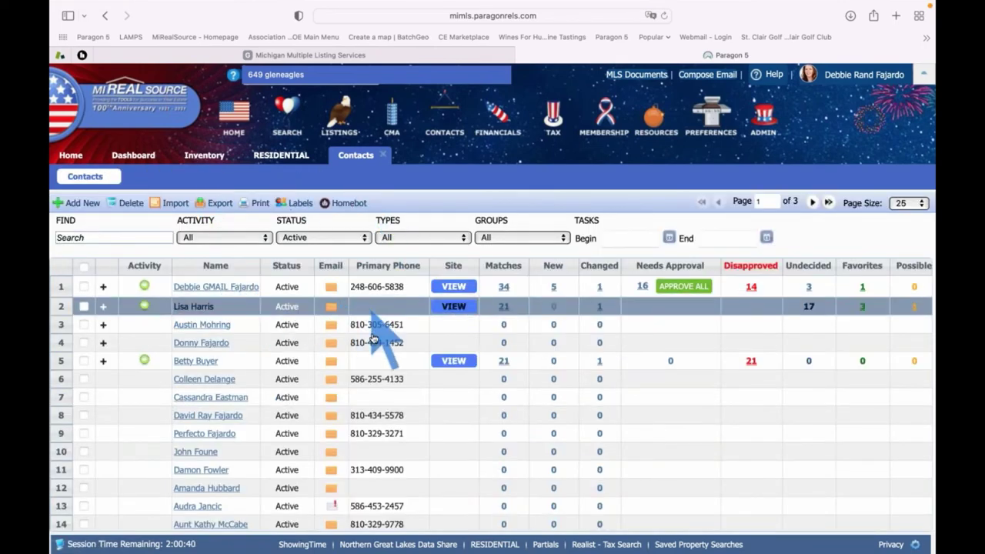
scroll(373, 339, "right", 3)
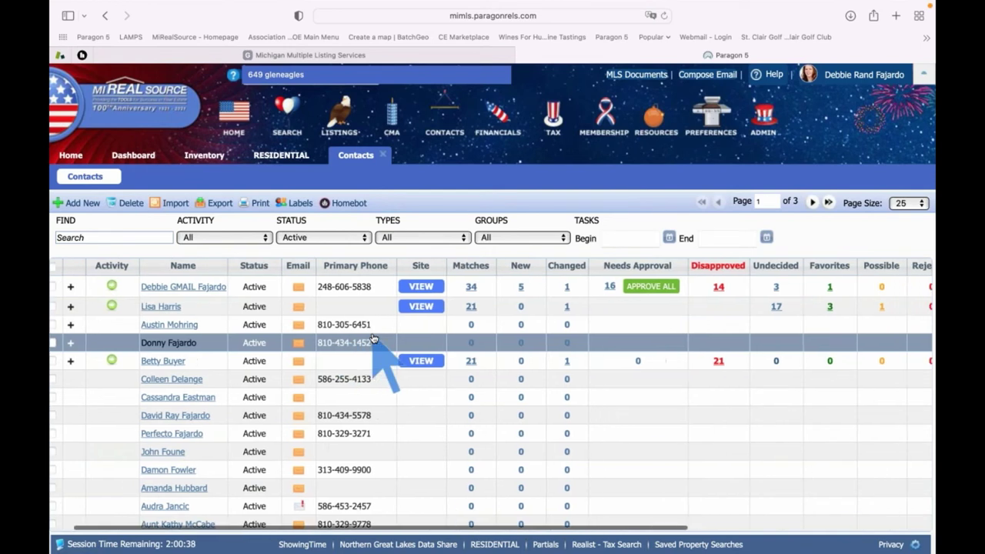
scroll(373, 340, "down", 1)
scroll(372, 340, "up", 1)
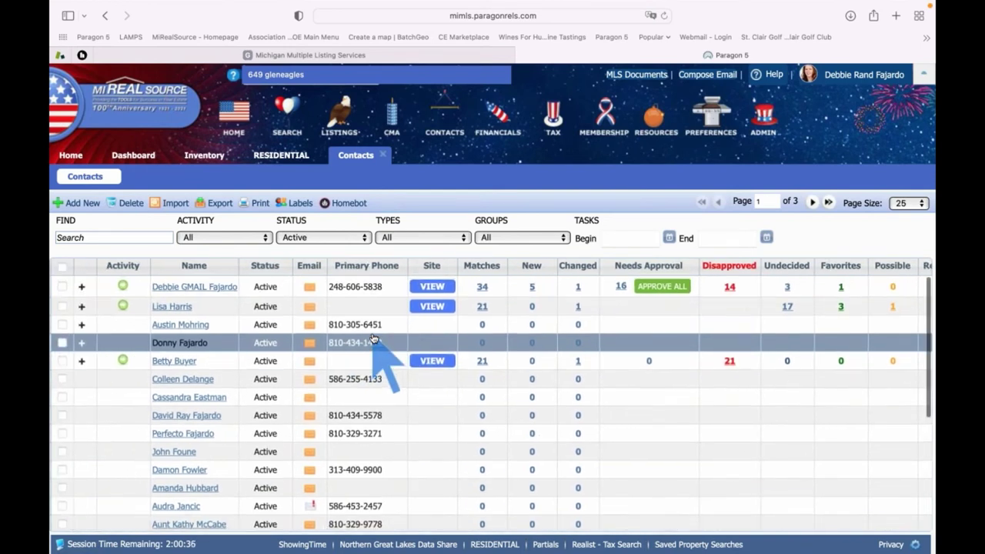
scroll(373, 339, "right", 10)
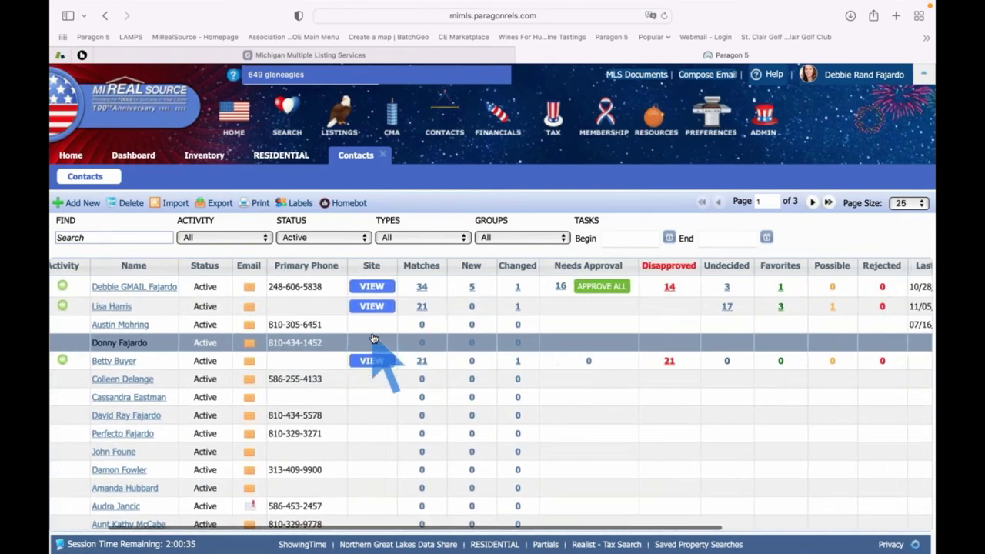
scroll(372, 339, "right", 6)
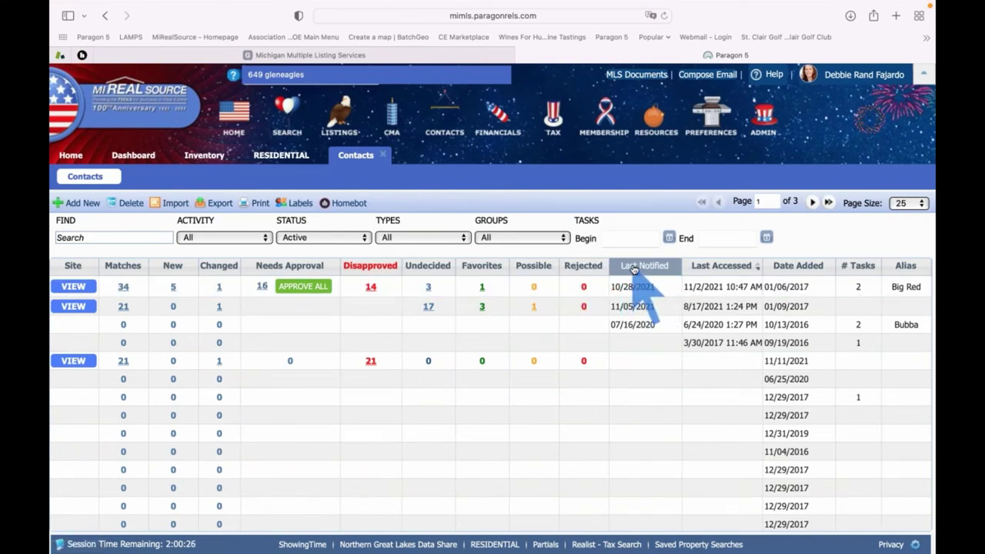
left_click(723, 267)
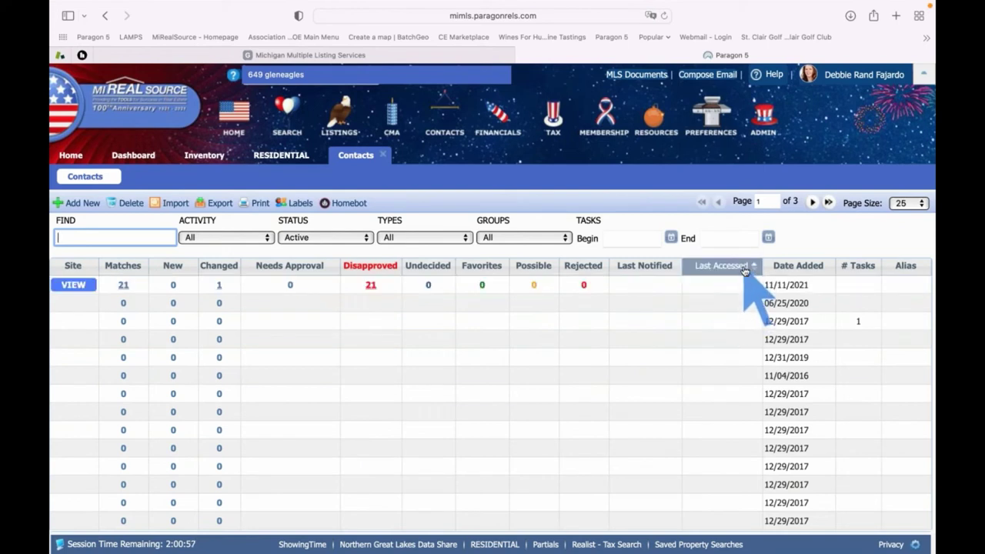
left_click(745, 269)
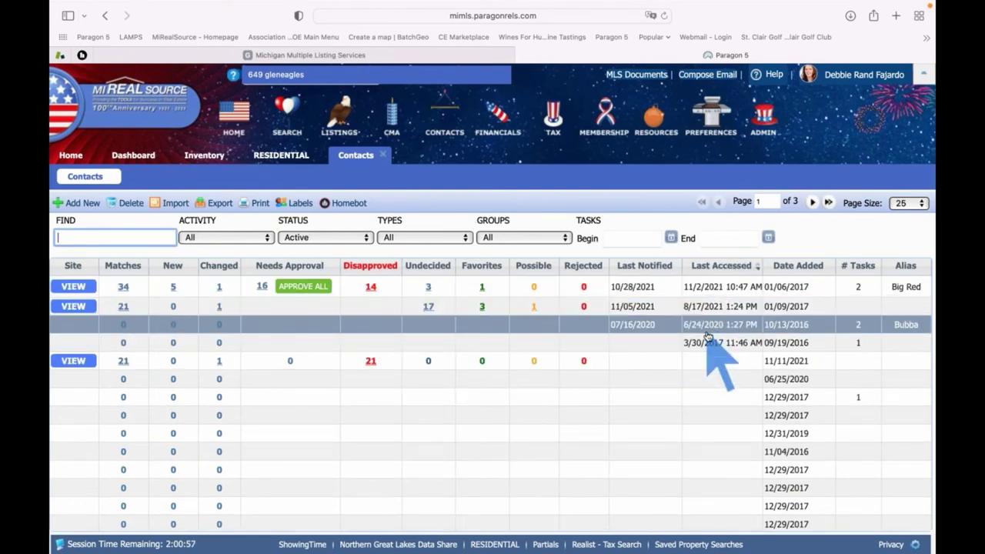
Expand the saved searches for the buyer contact and the first contact
scroll(706, 327, "left", 5)
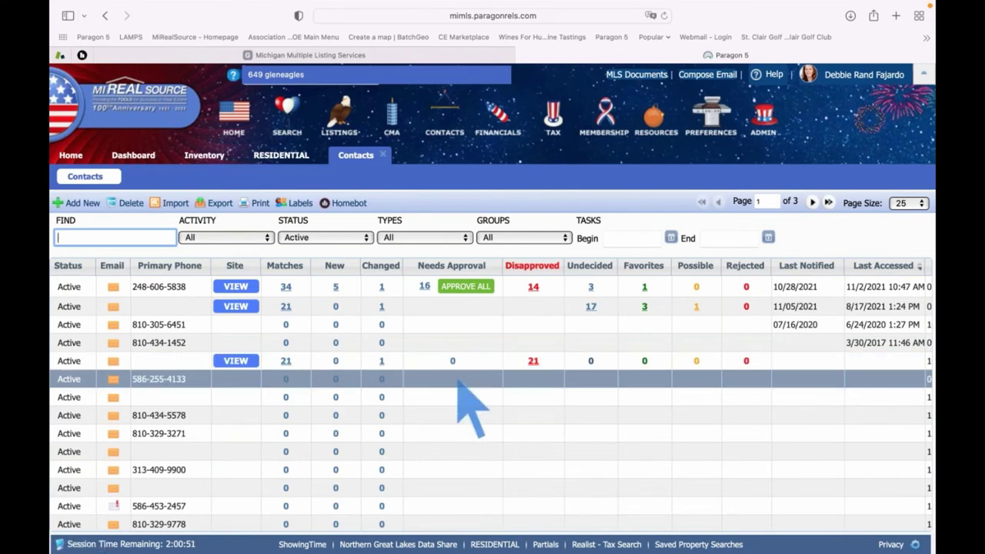
scroll(241, 370, "left", 3)
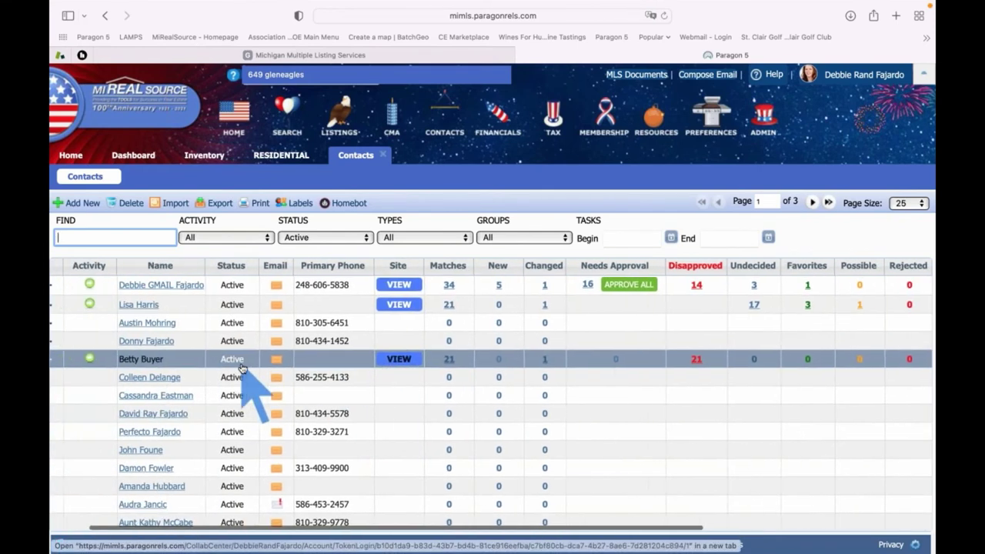
scroll(254, 366, "left", 2)
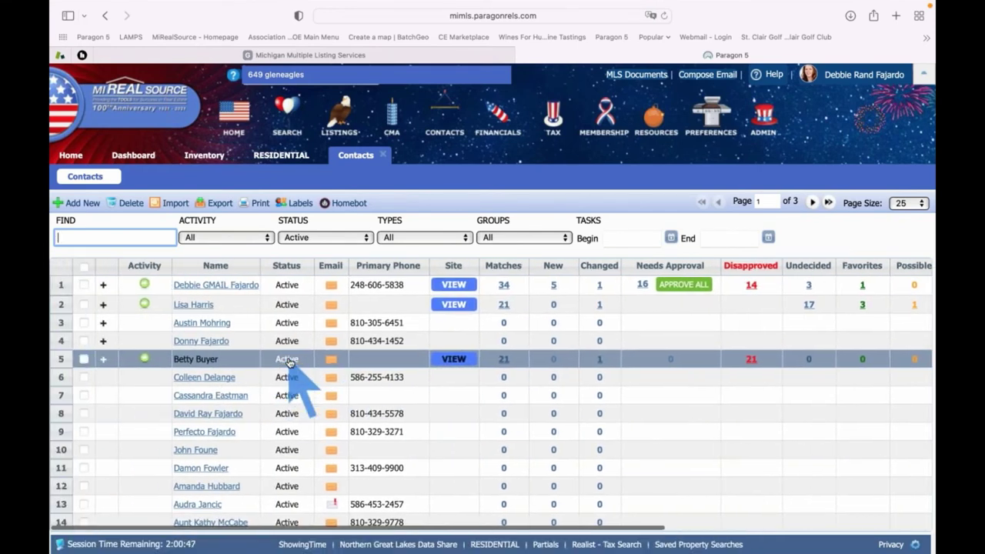
left_click(104, 360)
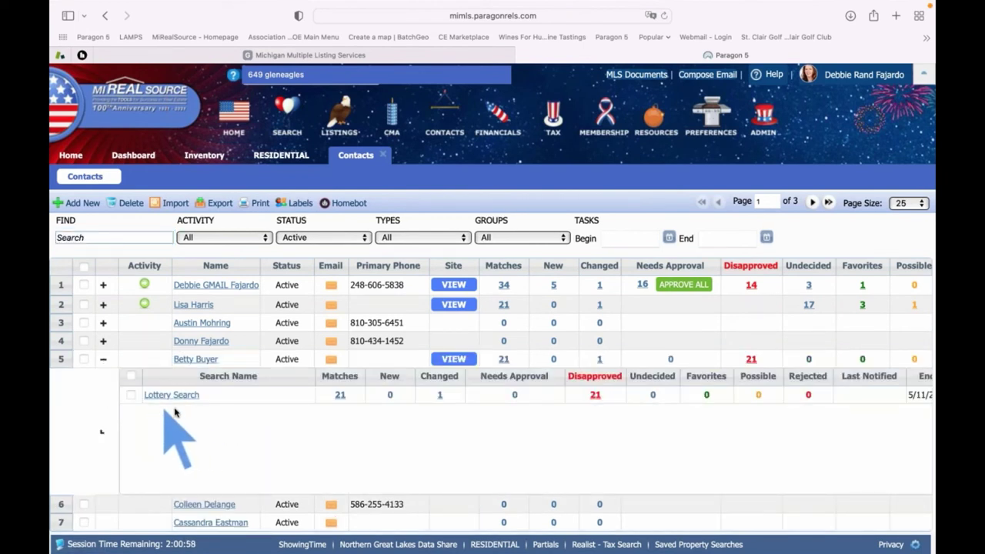
left_click(105, 286)
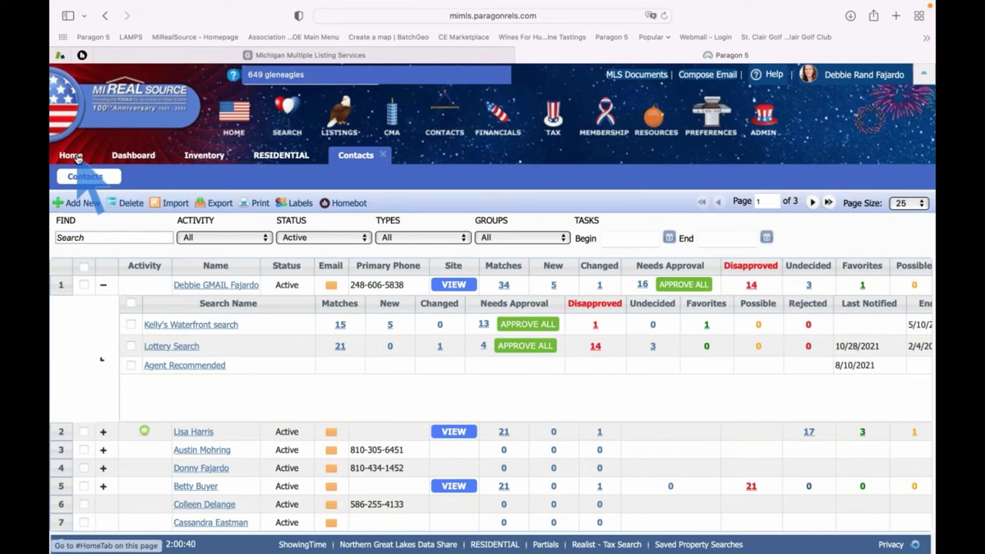
left_click(71, 156)
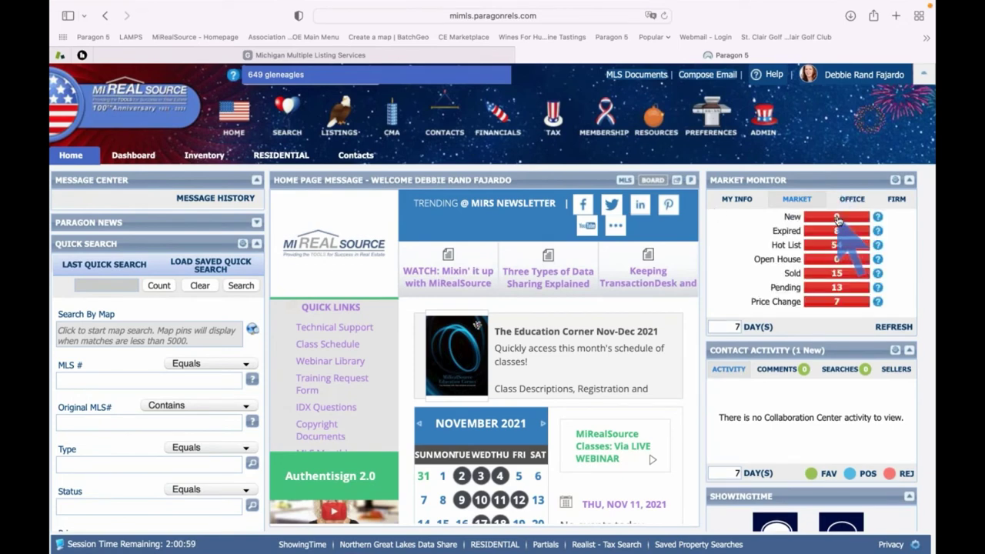
left_click(837, 219)
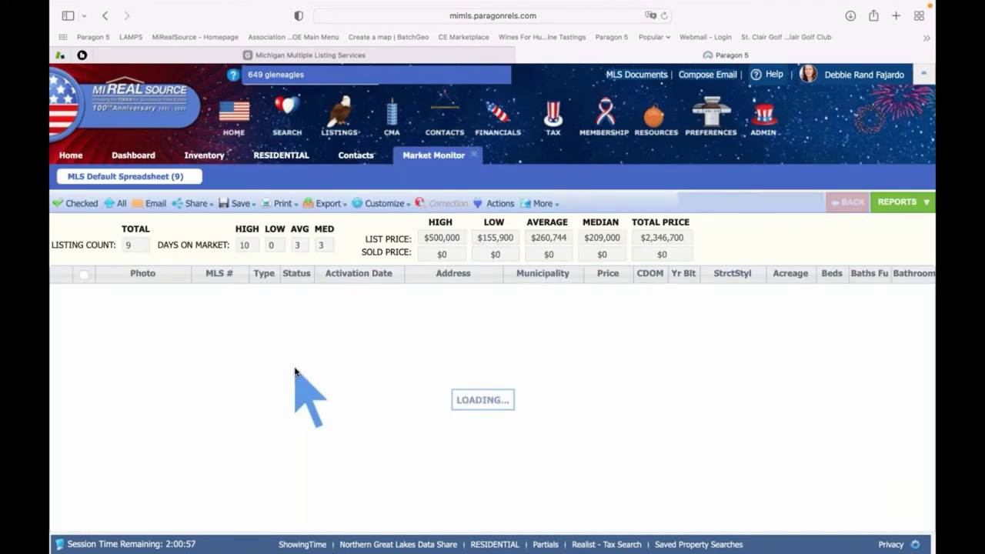
scroll(297, 385, "down", 2)
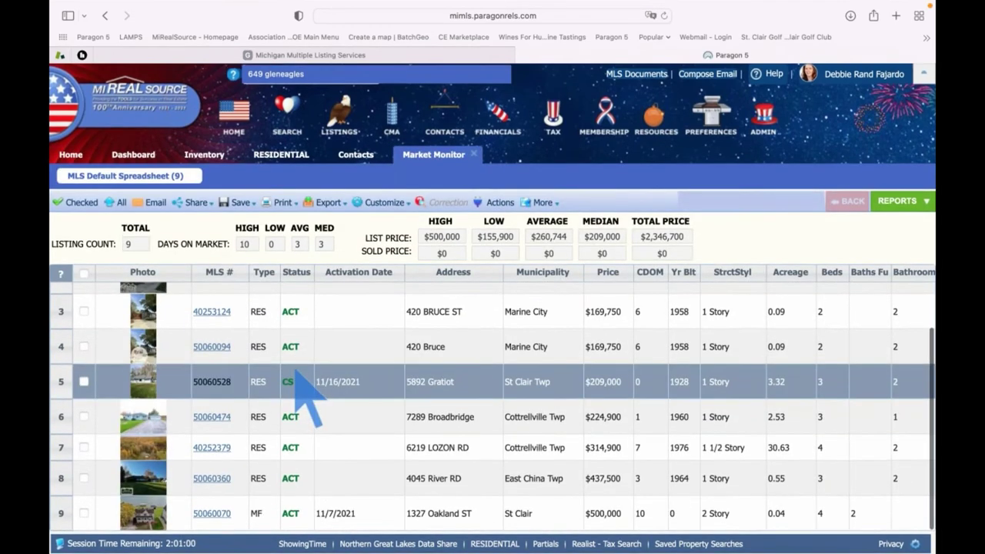
left_click(209, 513)
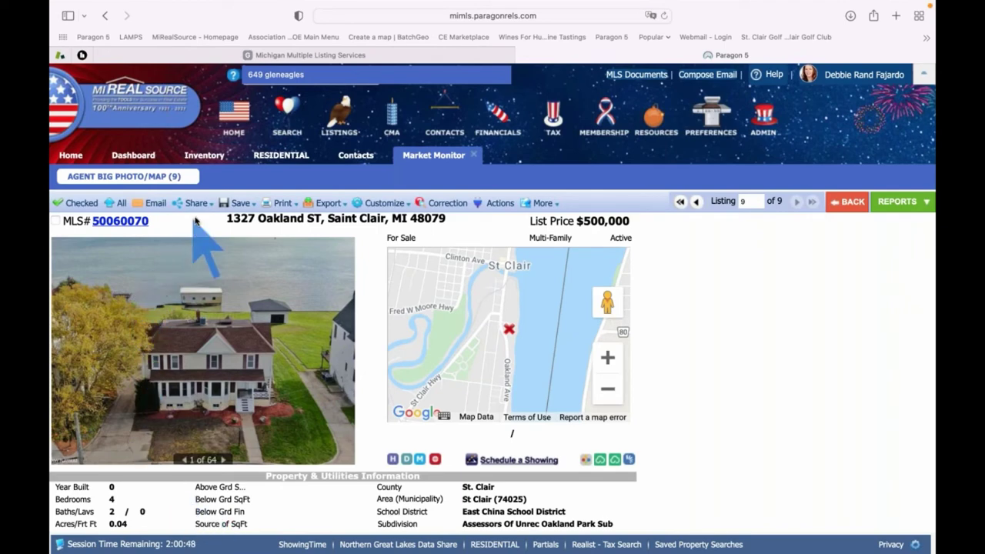
Save listing 50060070 to the buyer contact's listing cart with Save & Notify
left_click(240, 204)
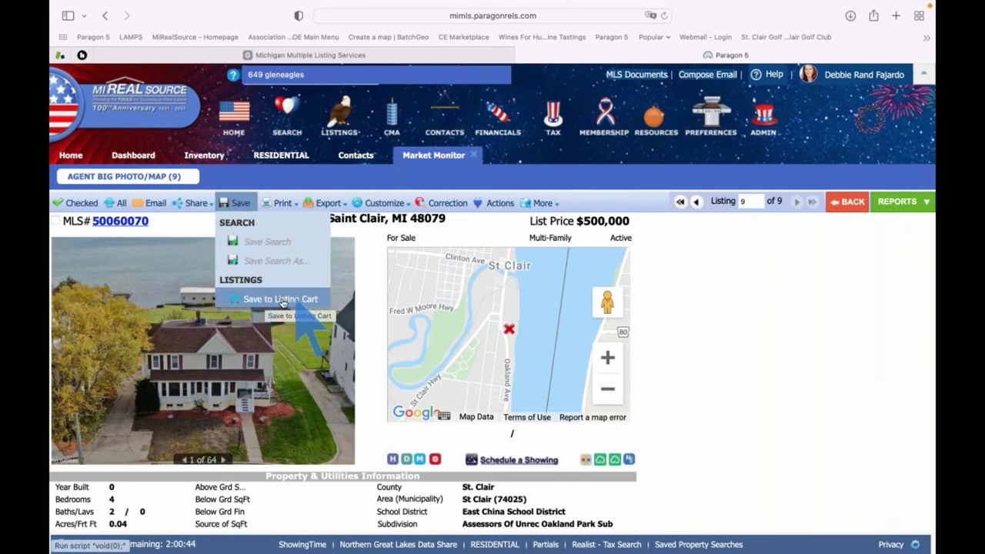
left_click(268, 299)
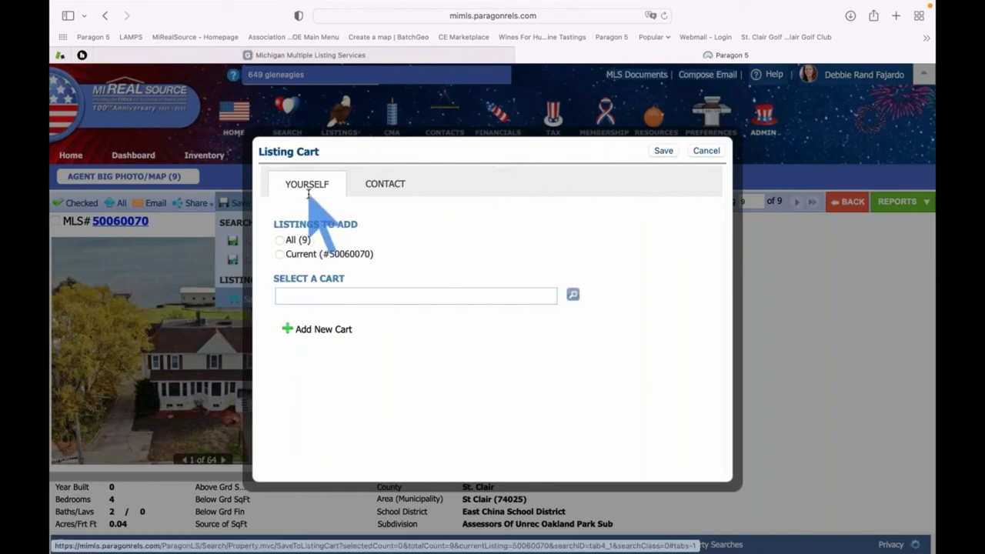
left_click(385, 188)
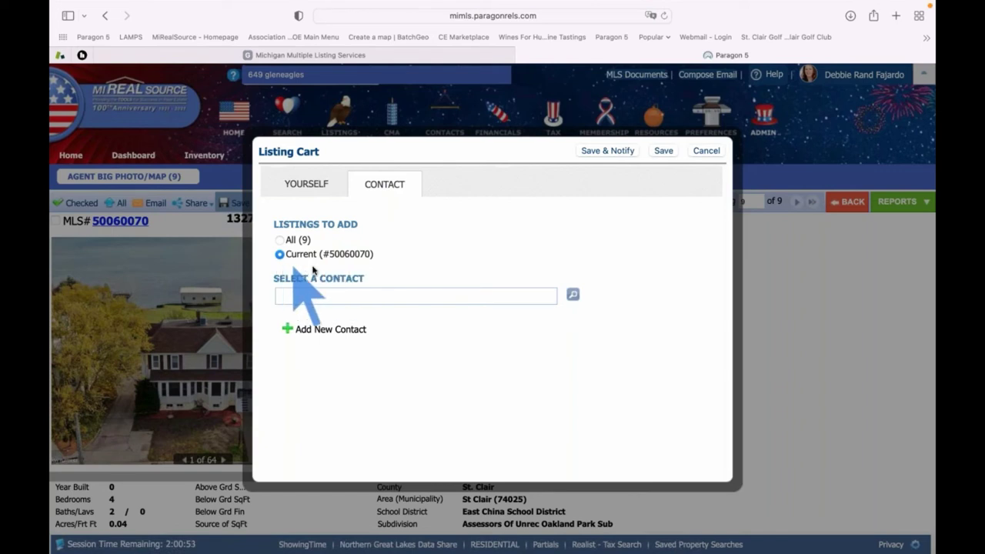
left_click(325, 295)
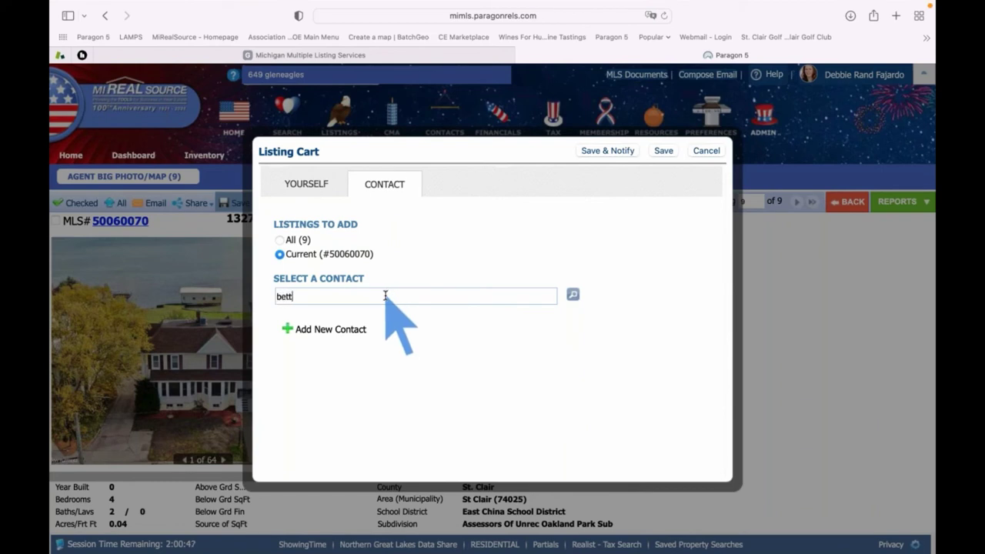
type("betty")
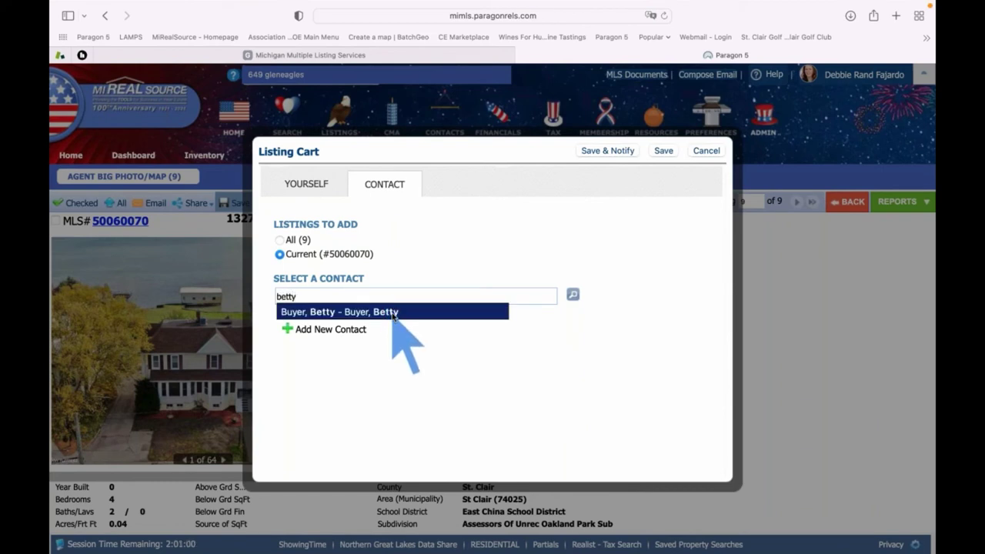
left_click(392, 311)
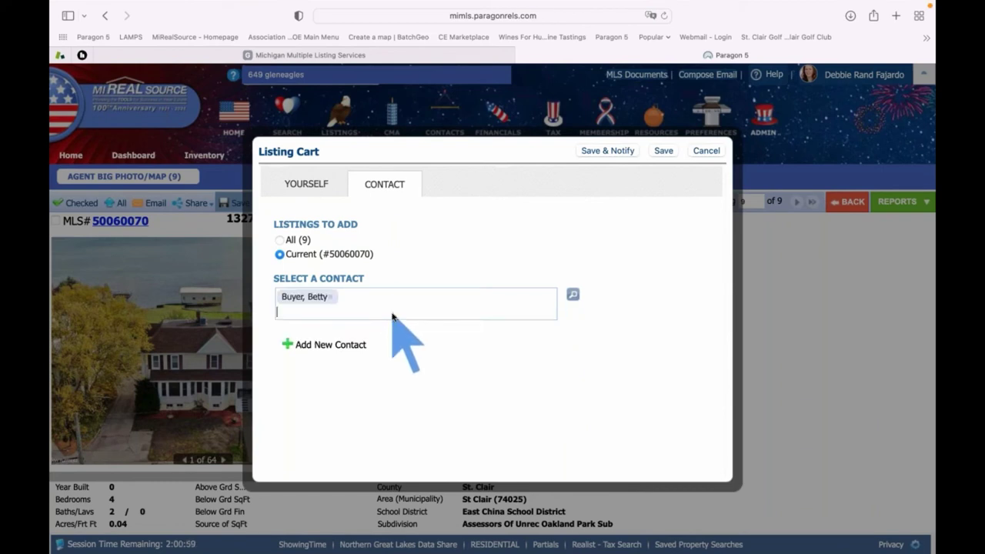
left_click(616, 152)
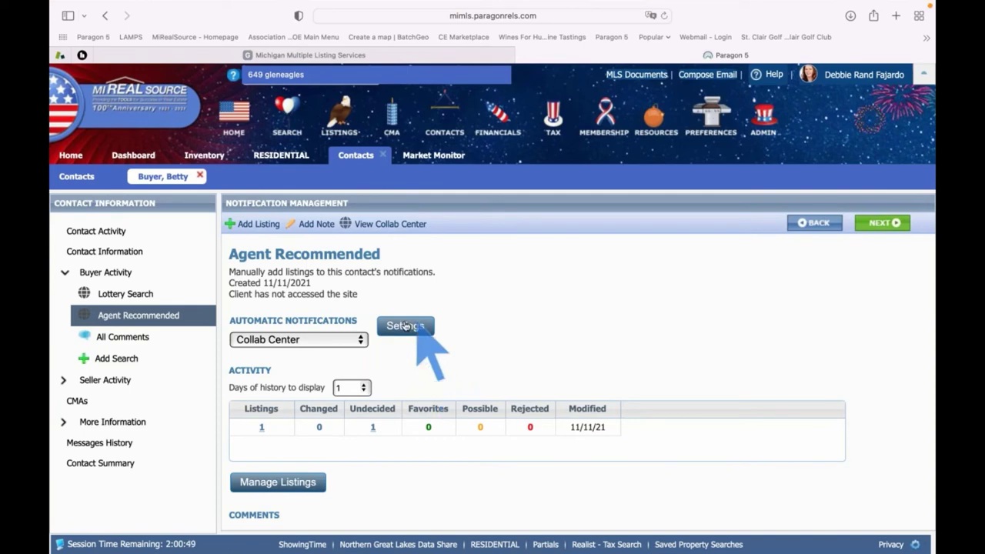
In Automatic Notifications settings, switch agent notifications from Immediately to Recurring
left_click(402, 327)
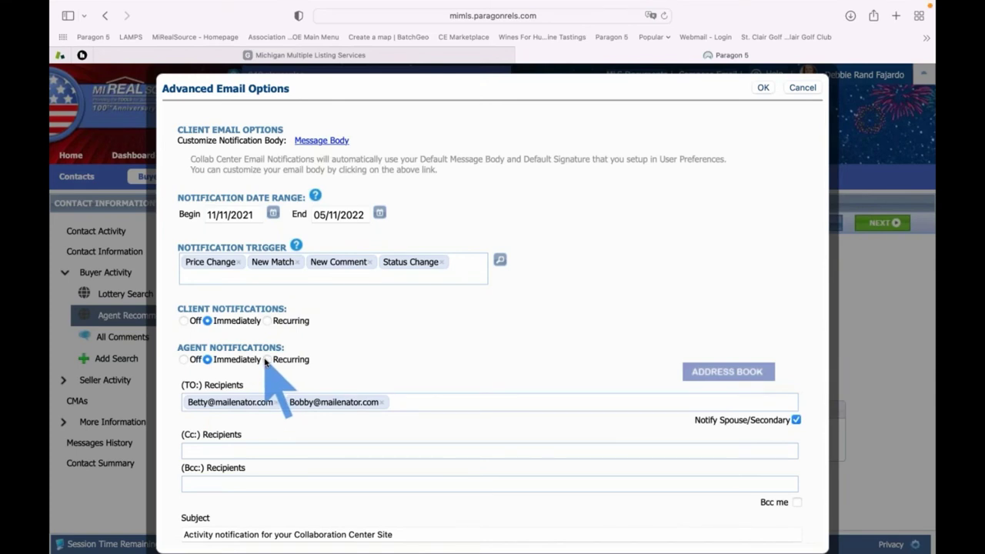
left_click(268, 360)
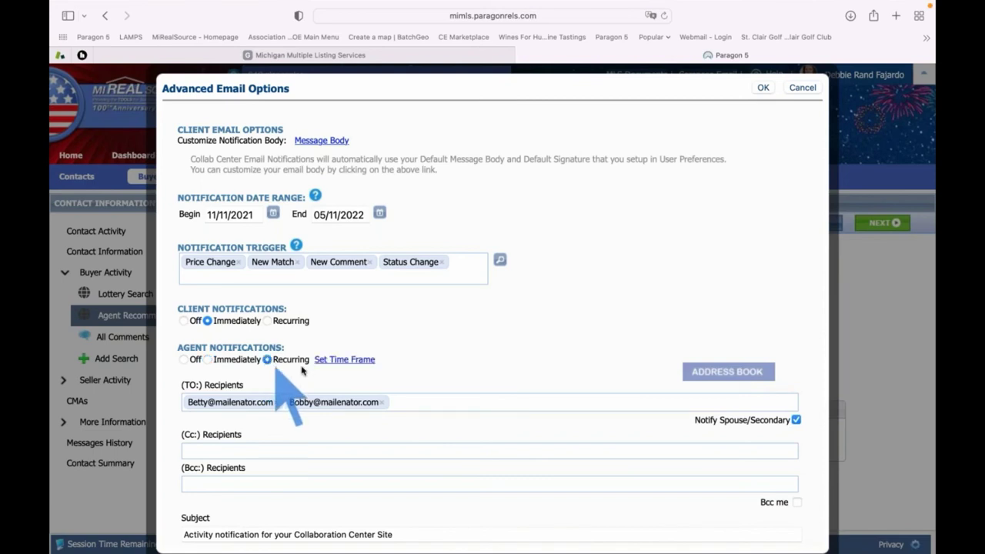
left_click(341, 360)
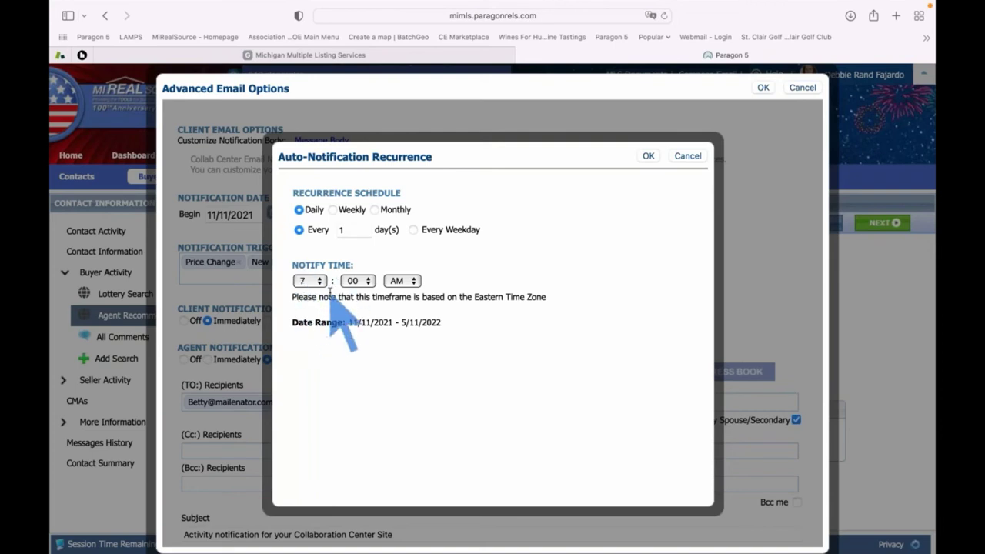
Confirm the daily, every 1 day, 7:00 AM schedule, save the email options, and return Home
left_click(648, 157)
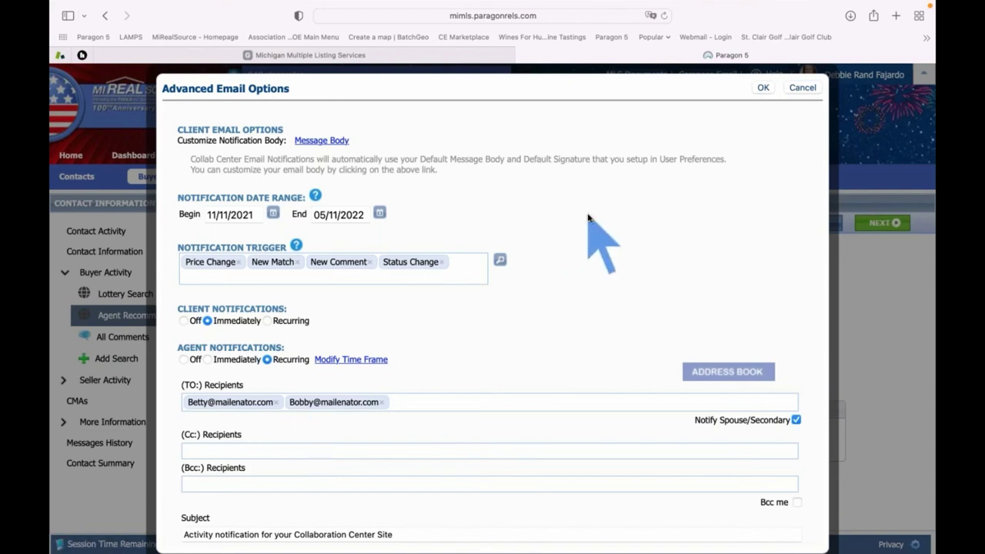
left_click(764, 88)
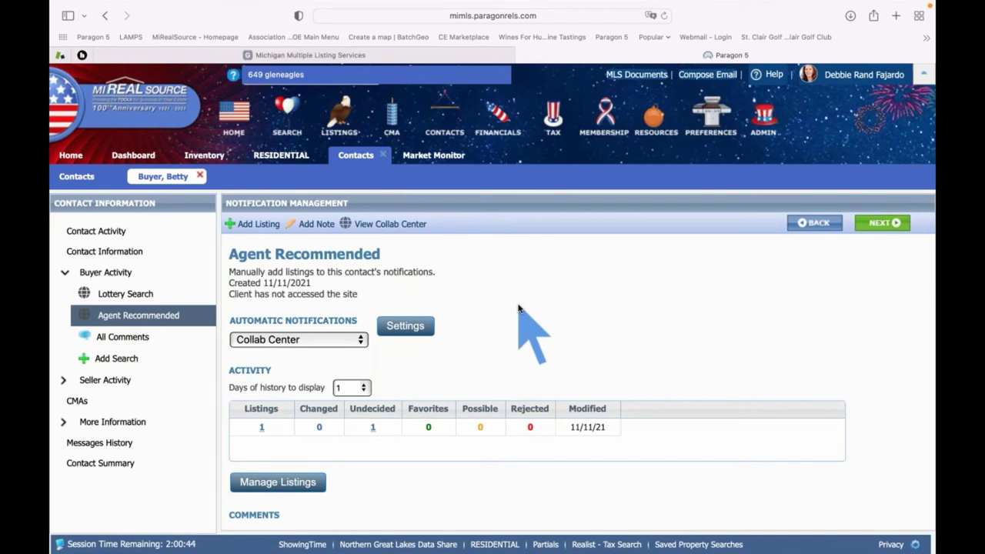
left_click(71, 155)
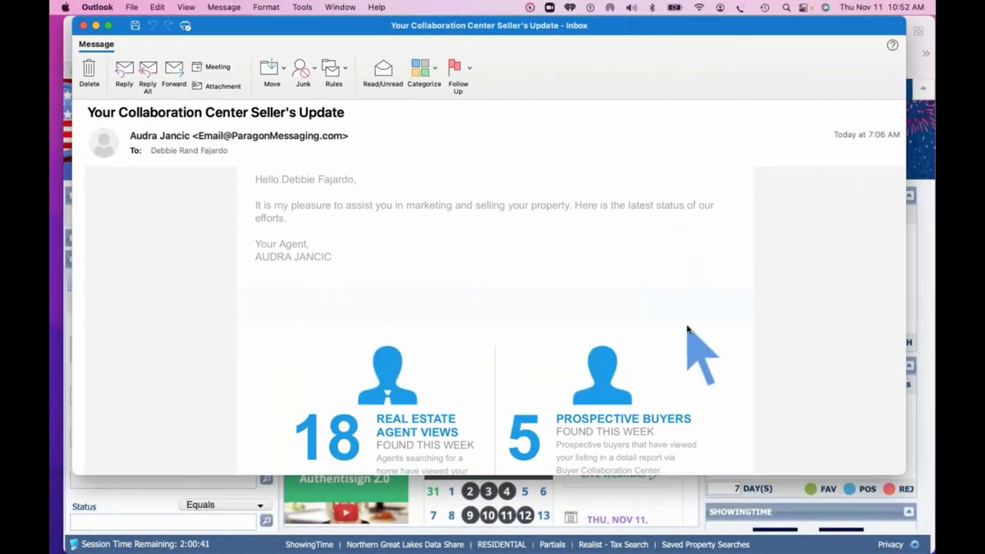
Review the Seller's Update email up to its agent header, then bring the Paragon page forward
scroll(688, 329, "up", 5)
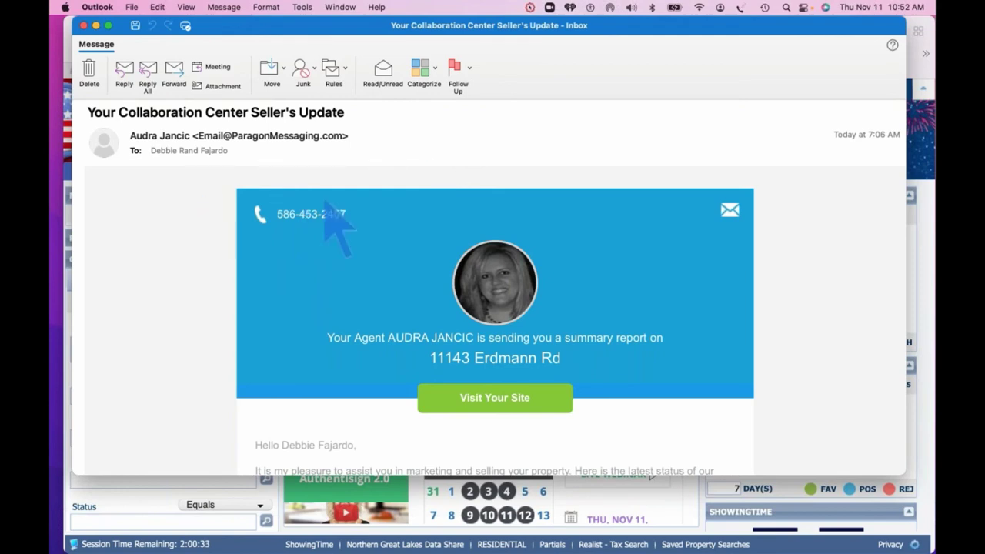
scroll(350, 222, "down", 1)
scroll(351, 222, "up", 1)
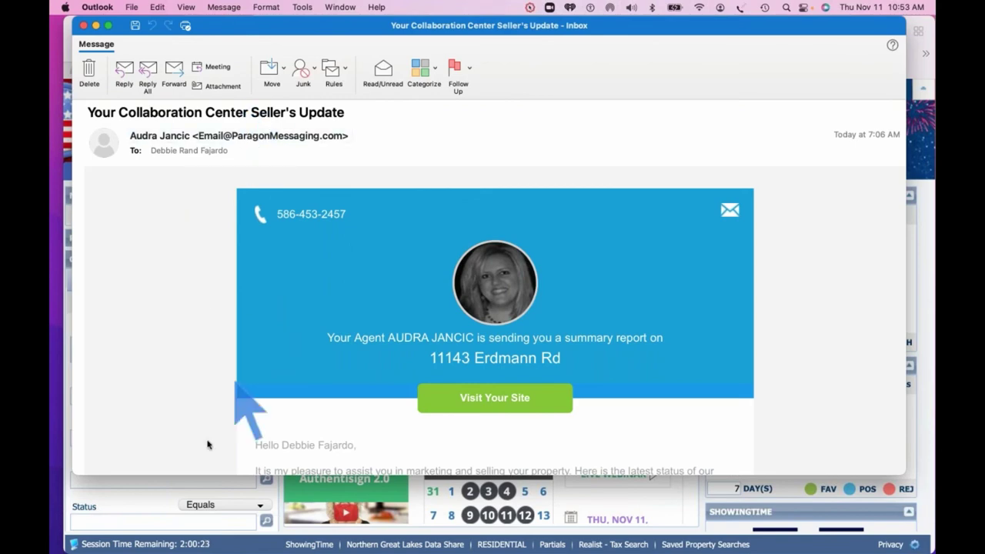
left_click(152, 500)
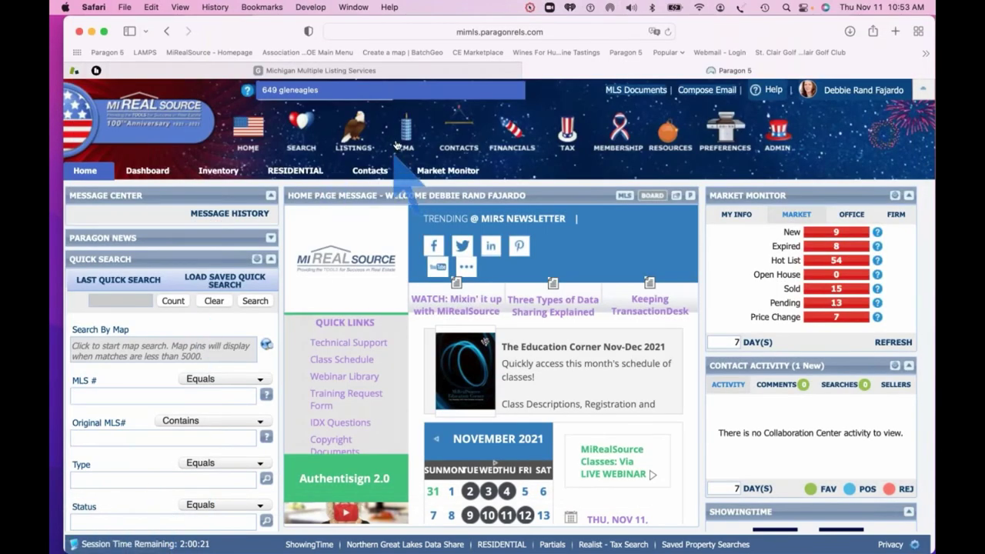
View the buyer contact's Seller Activity Associate Property page without associating a listing, then return to Outlook
left_click(365, 173)
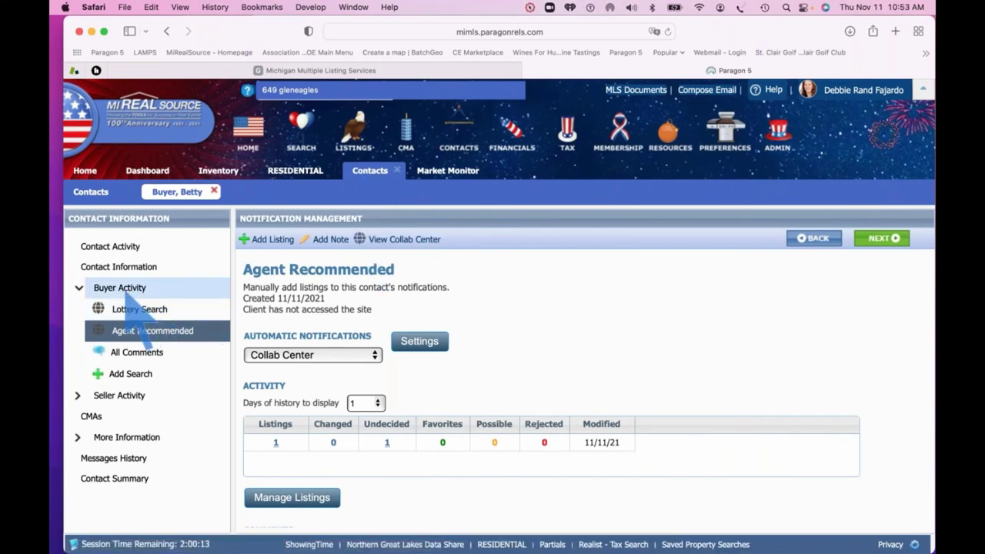
left_click(124, 397)
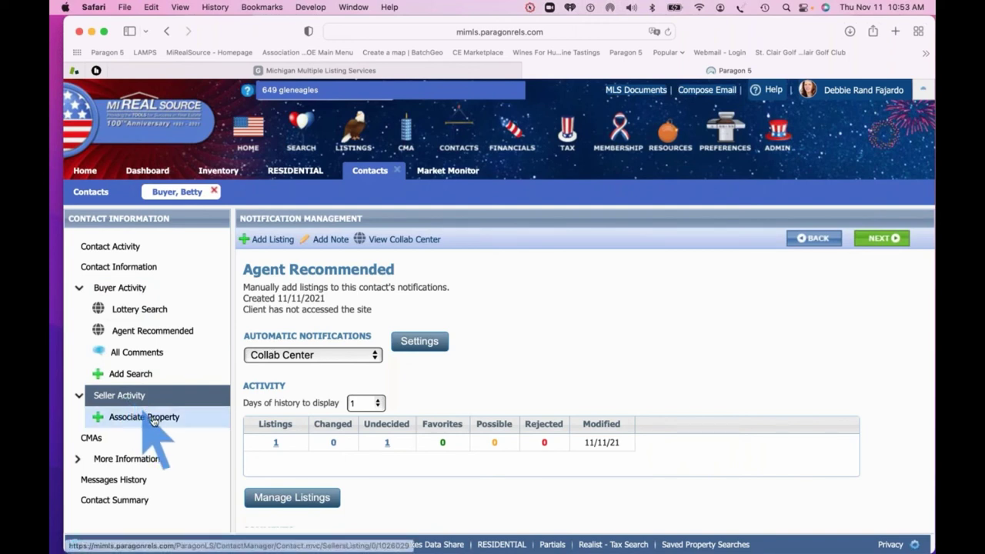
left_click(148, 422)
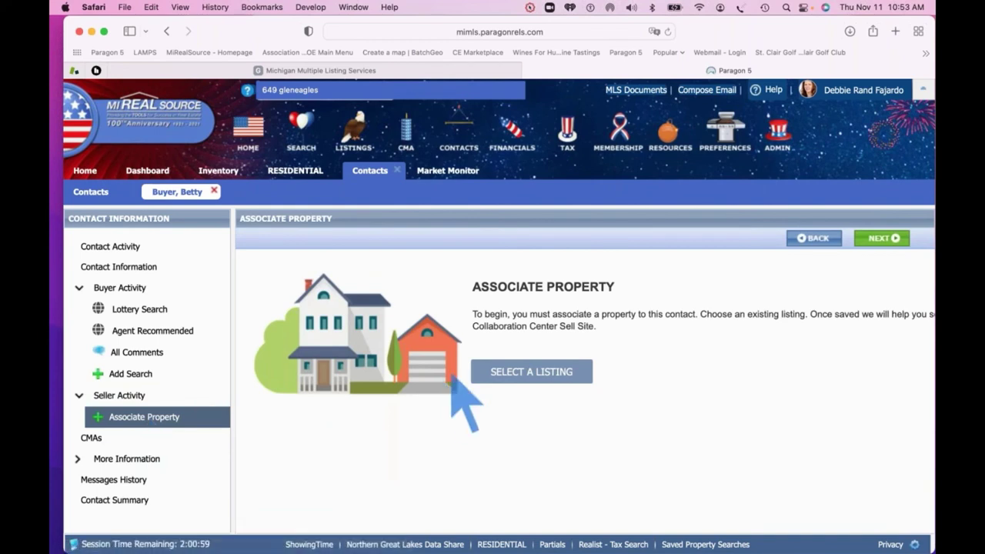
left_click(515, 374)
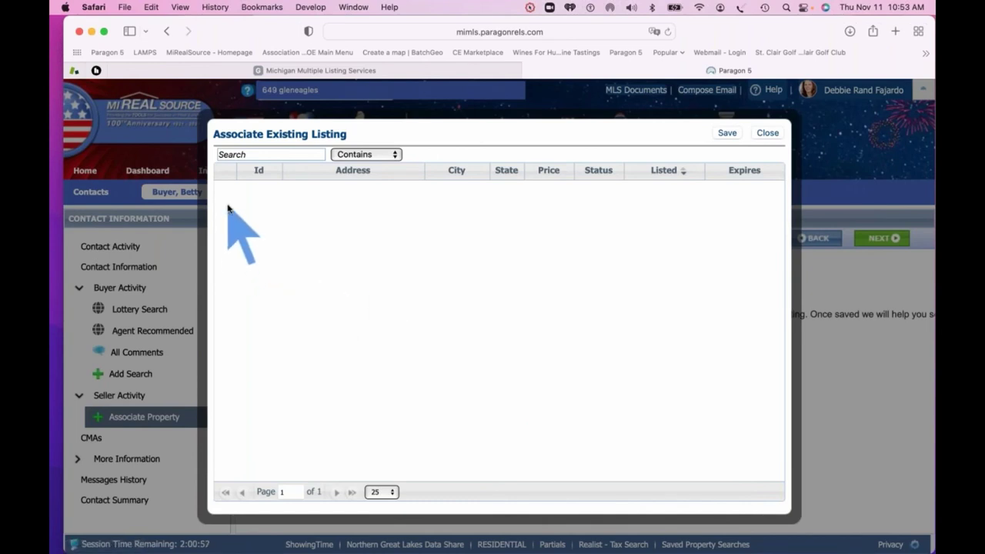
left_click(767, 133)
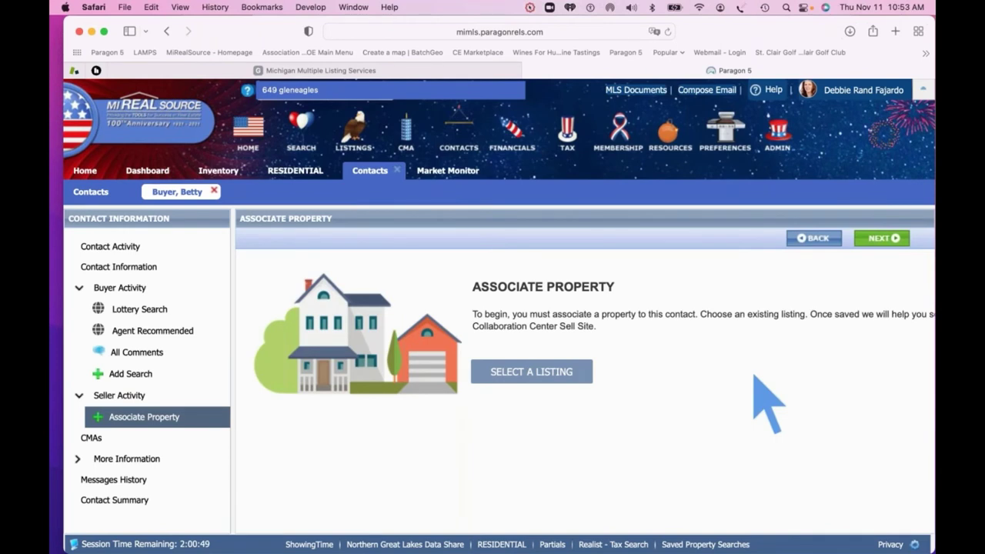
key("super+Tab")
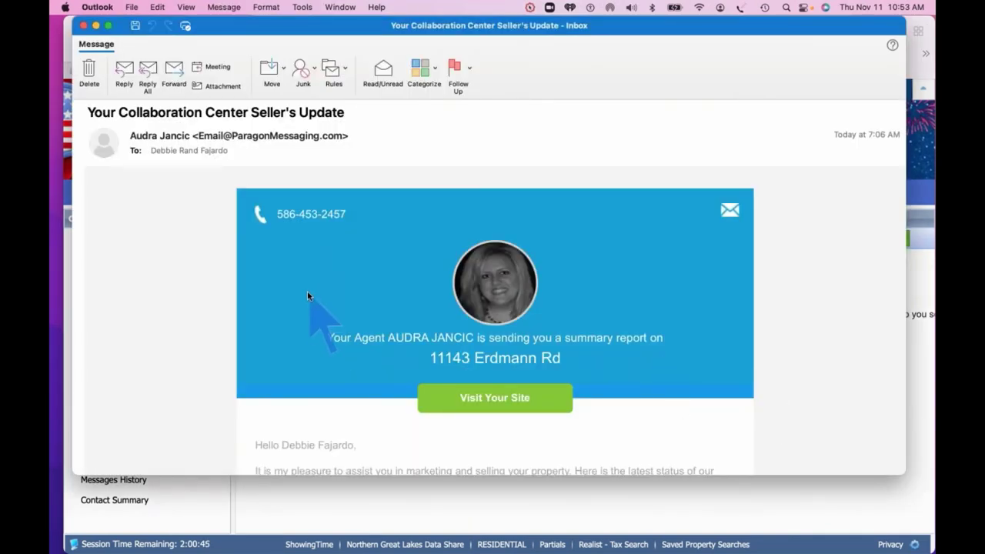
Read down through the Seller's Update email in Outlook, then close the message
scroll(459, 301, "down", 1)
scroll(457, 297, "up", 1)
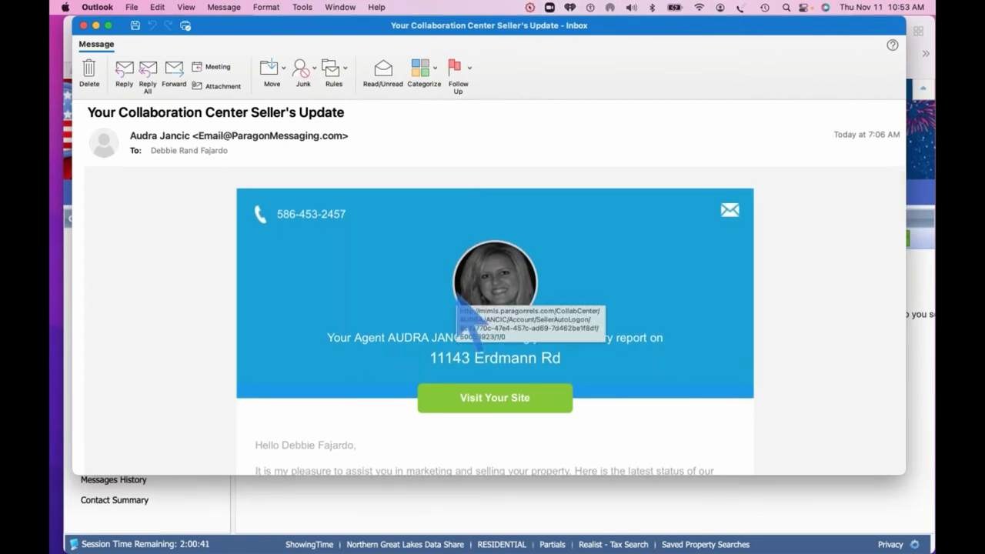
scroll(458, 297, "down", 3)
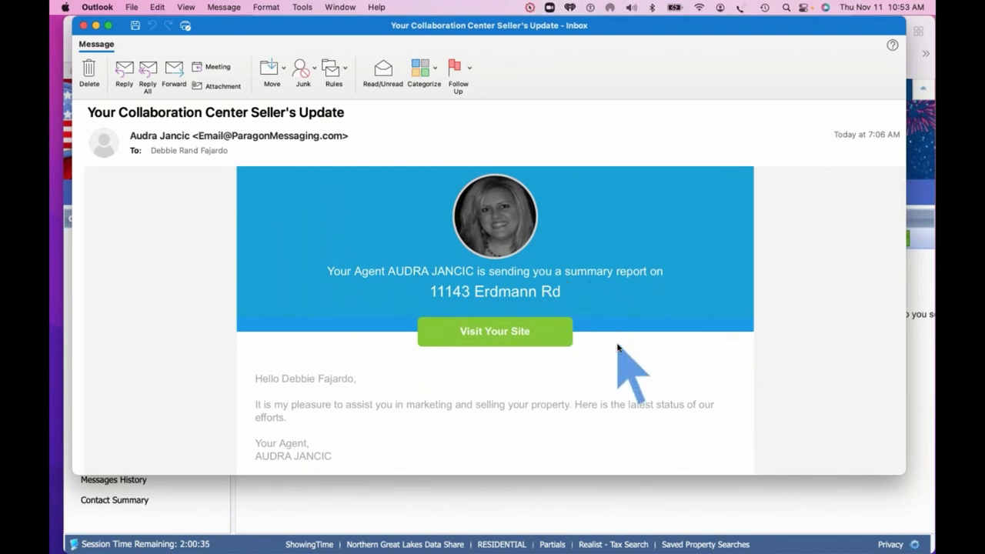
scroll(617, 348, "down", 10)
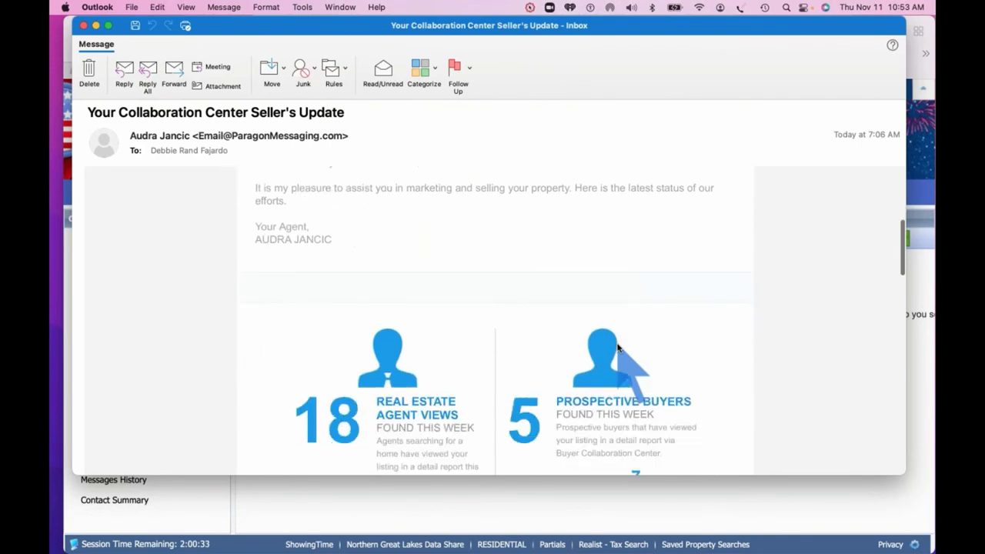
scroll(617, 348, "down", 1)
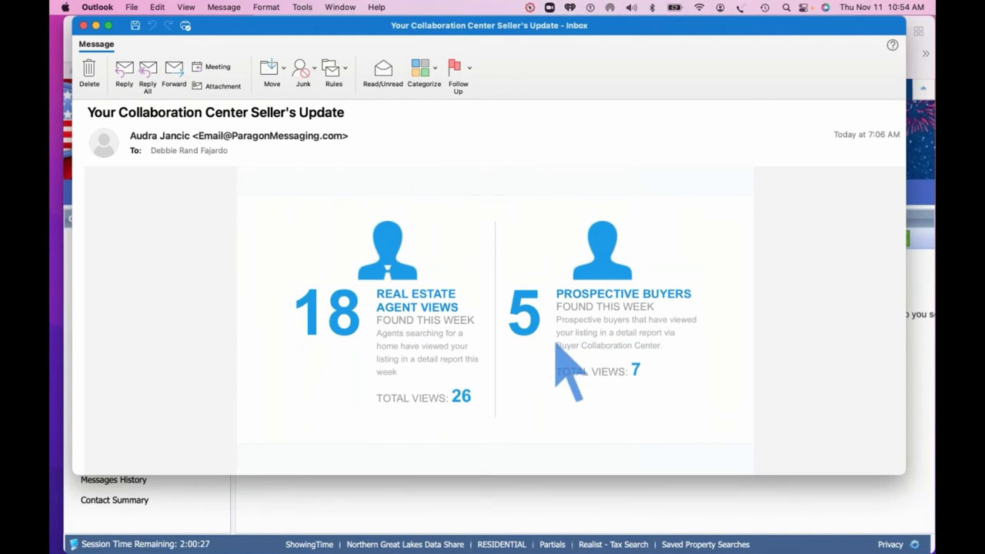
scroll(557, 346, "down", 5)
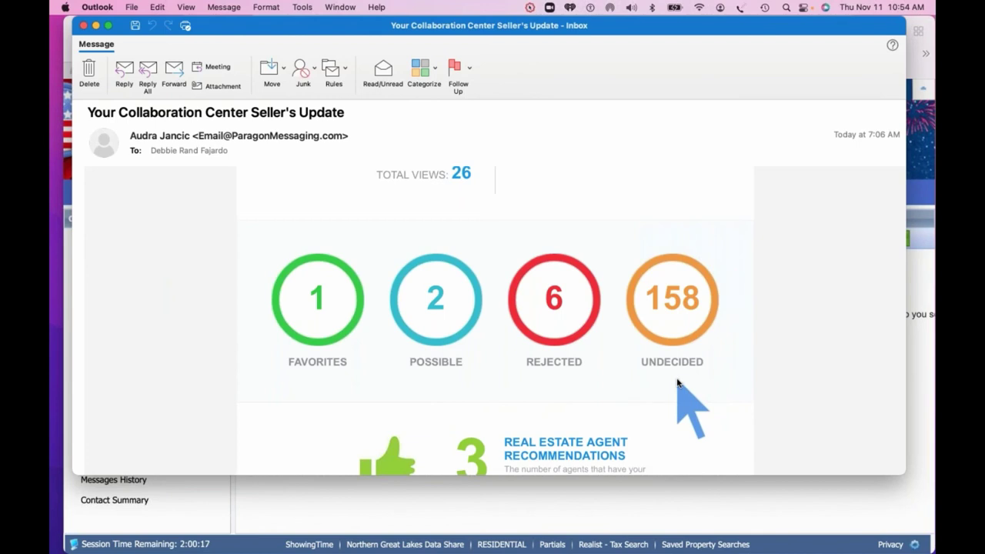
scroll(677, 382, "down", 5)
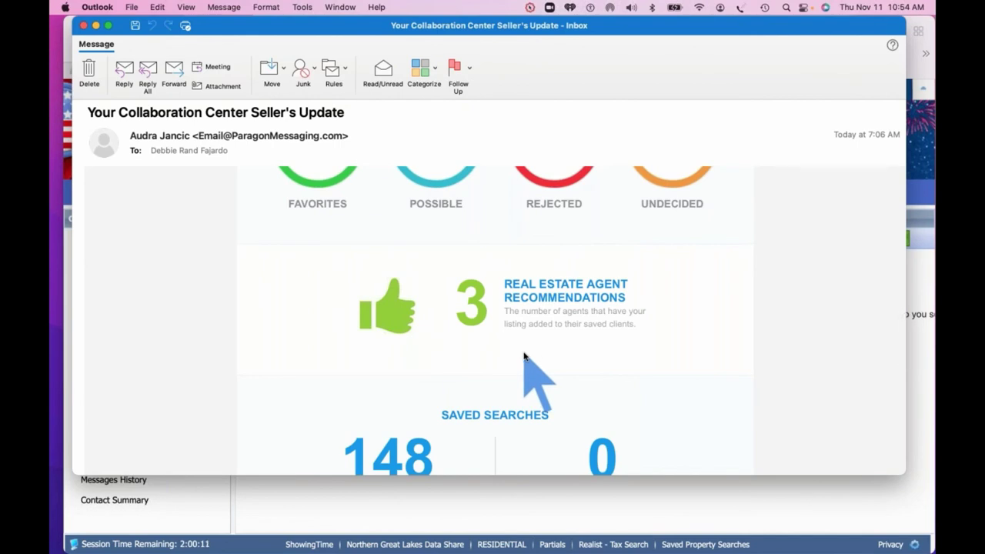
scroll(525, 362, "down", 5)
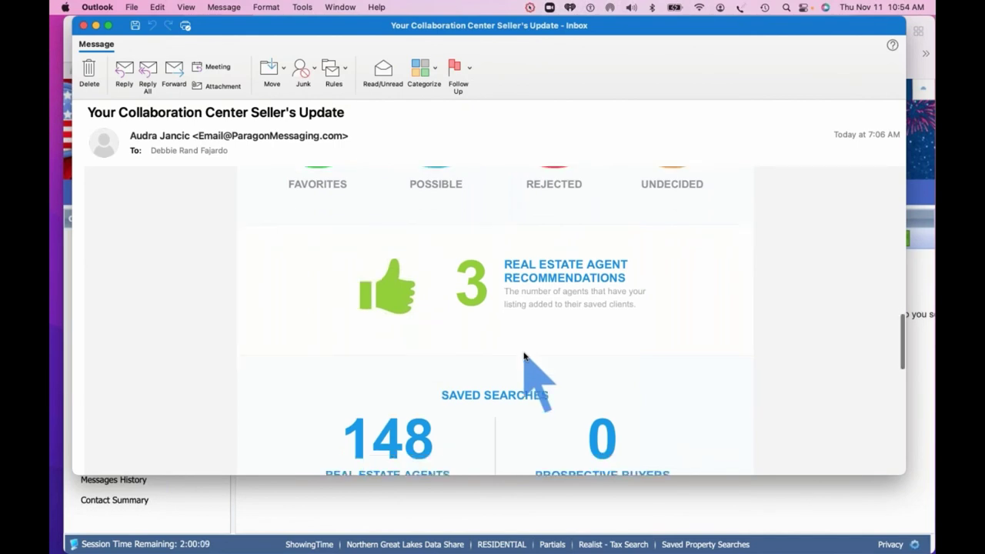
scroll(612, 377, "down", 2)
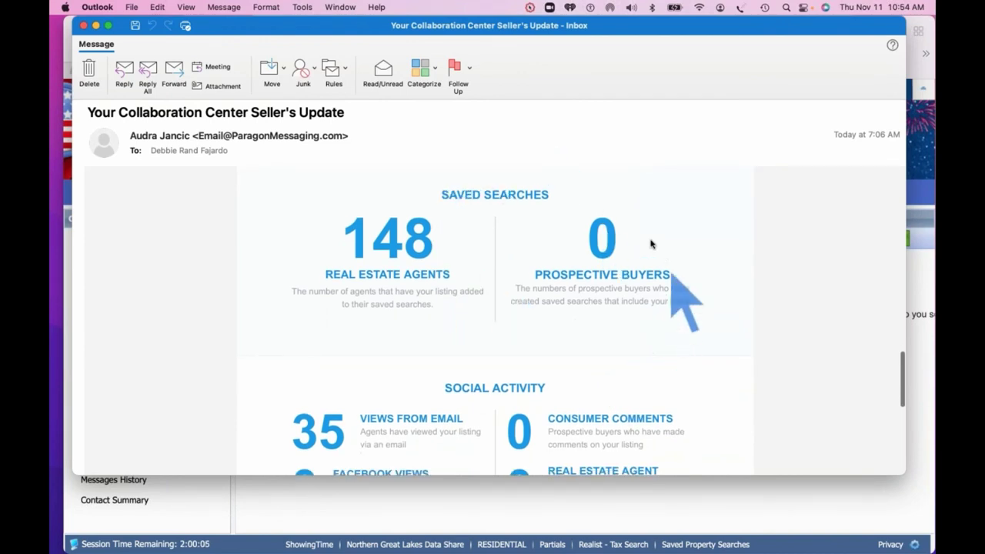
scroll(547, 336, "down", 6)
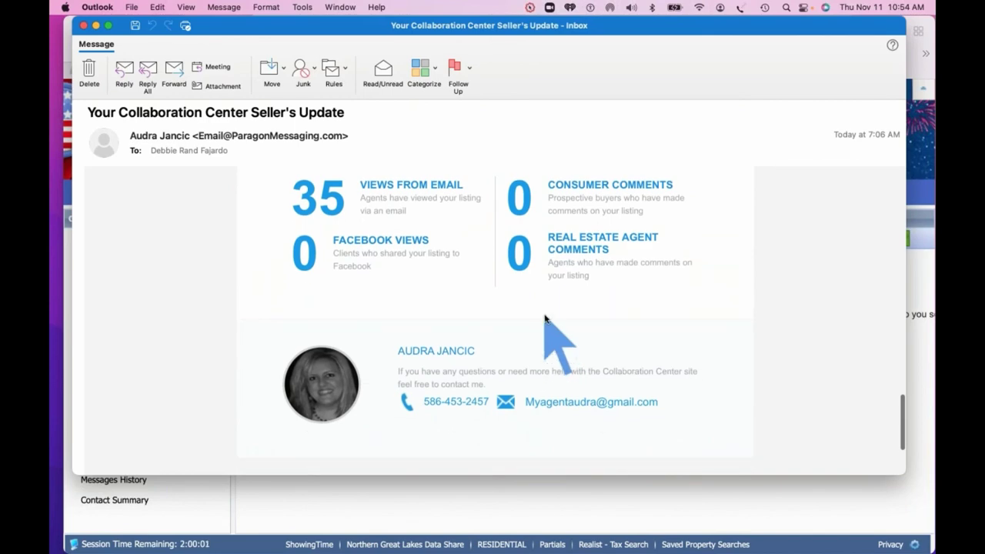
scroll(546, 323, "down", 4)
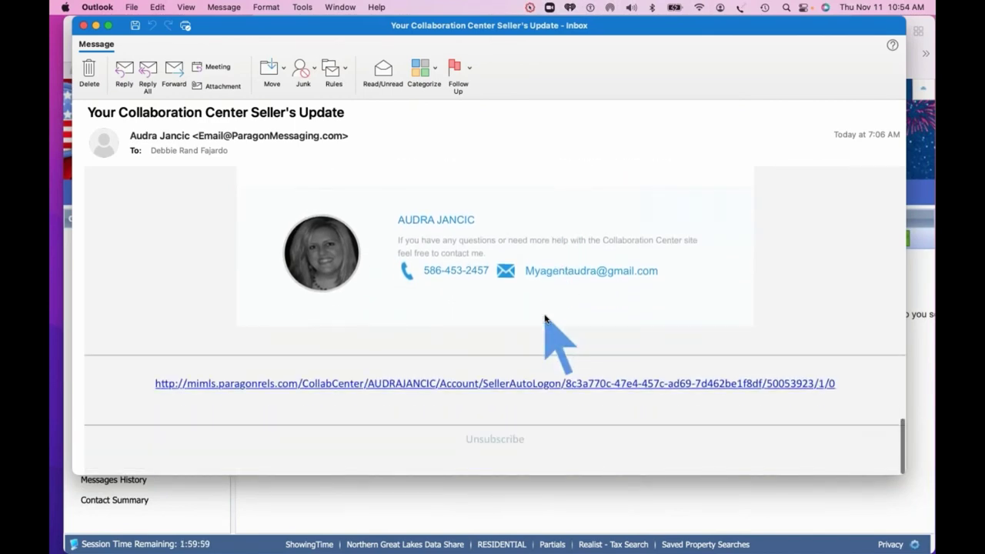
left_click(83, 26)
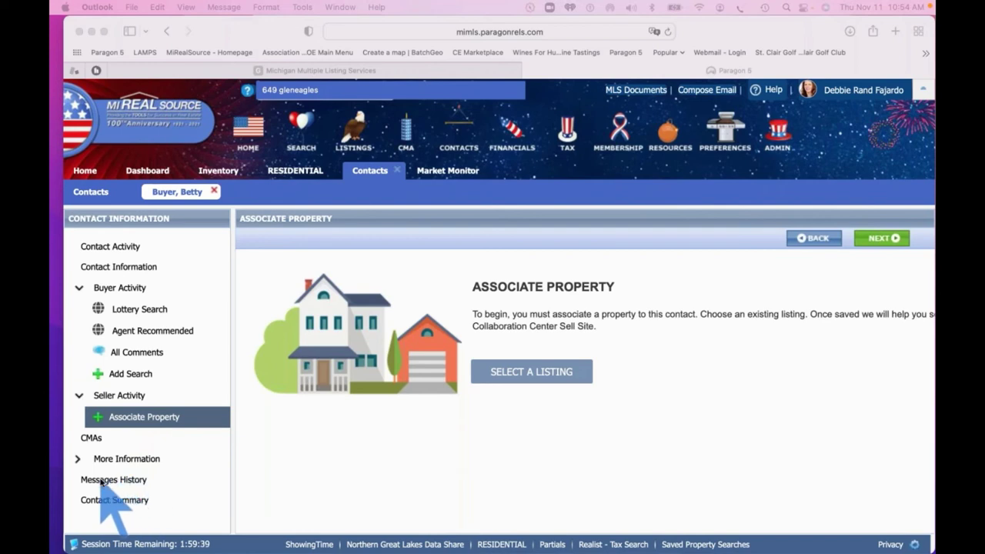
Open the buyer contact's Messages History and read the 'Welcome to Your Collaboration Center for Buyers!' email
left_click(100, 483)
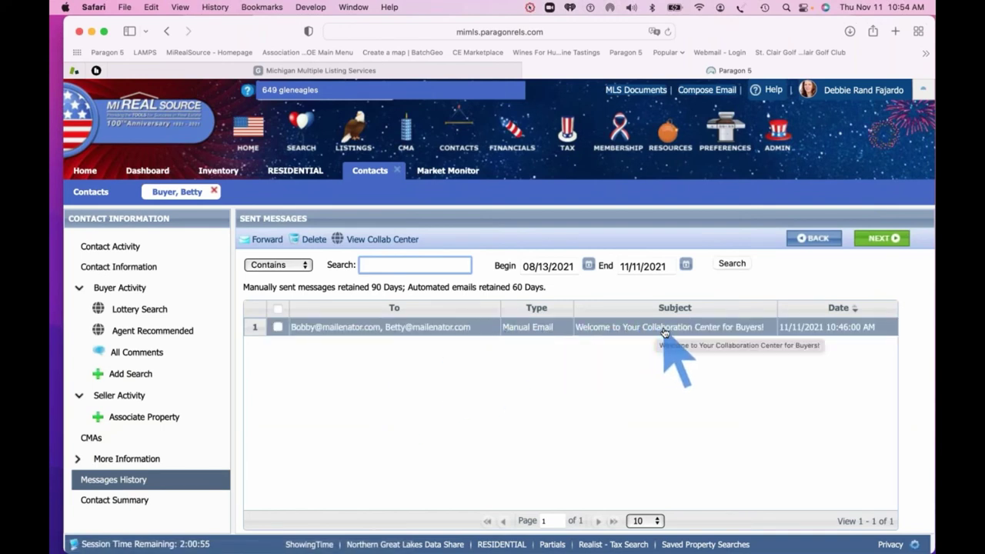
left_click(664, 331)
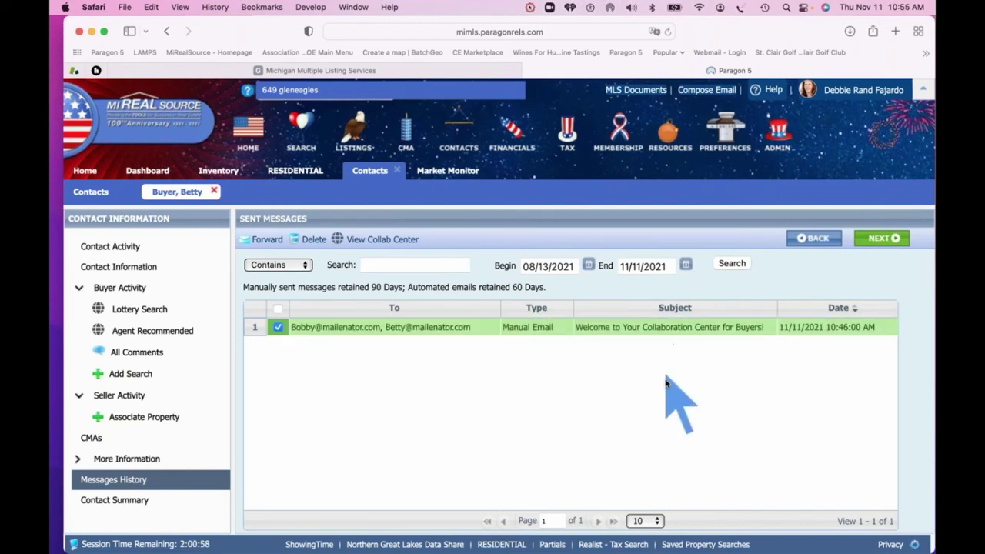
scroll(666, 383, "down", 1)
scroll(666, 383, "down", 10)
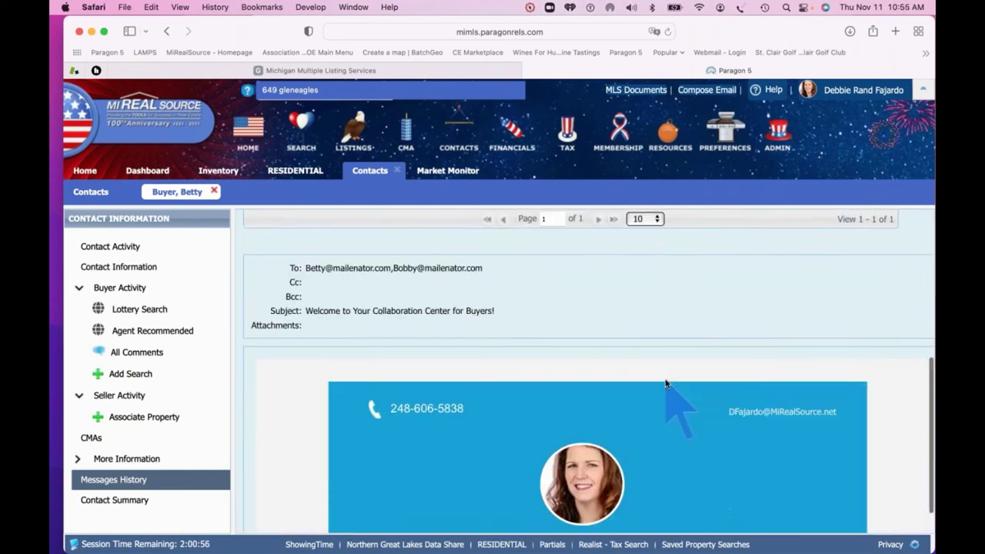
scroll(700, 416, "down", 8)
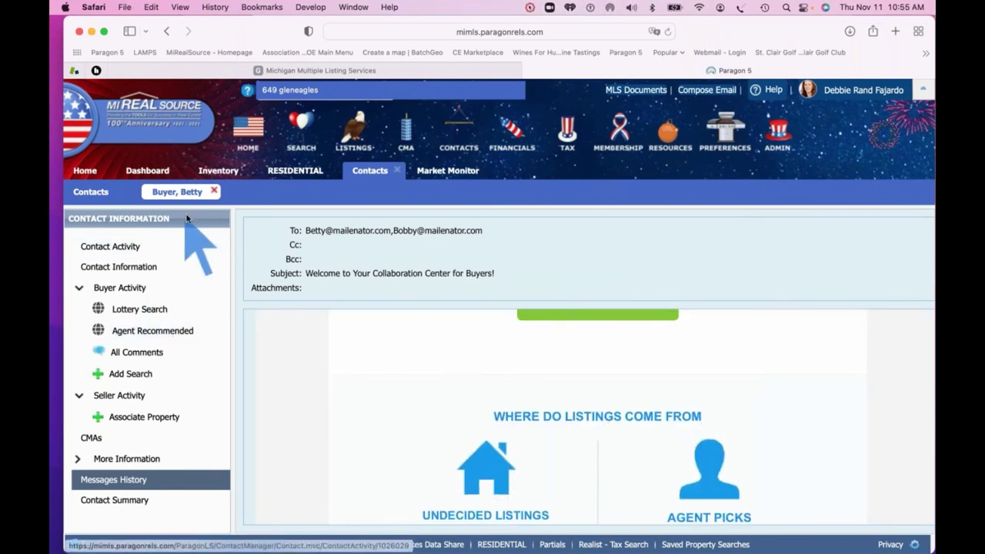
Open the agent's own test contact's Messages History and page through the sent messages
left_click(214, 191)
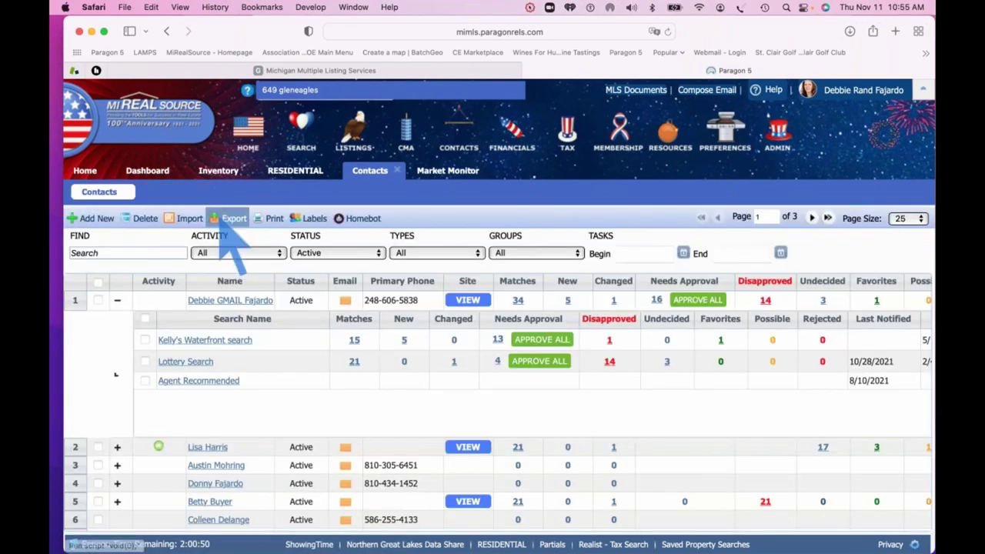
left_click(229, 300)
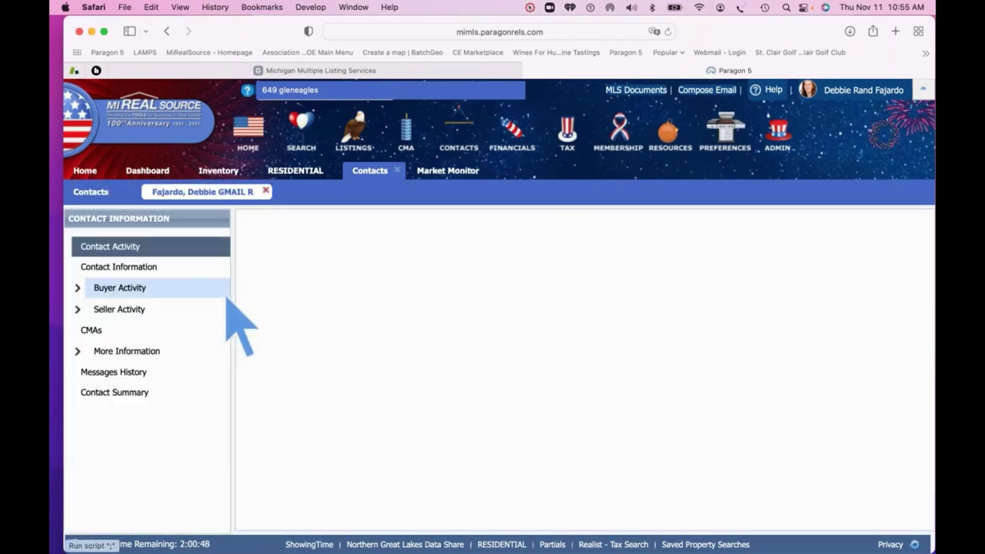
left_click(120, 373)
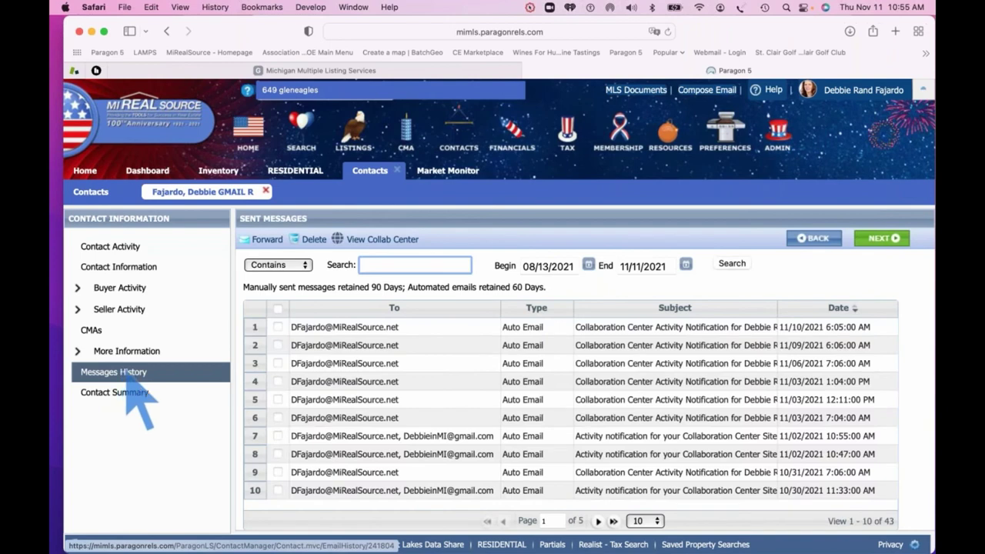
scroll(625, 383, "down", 2)
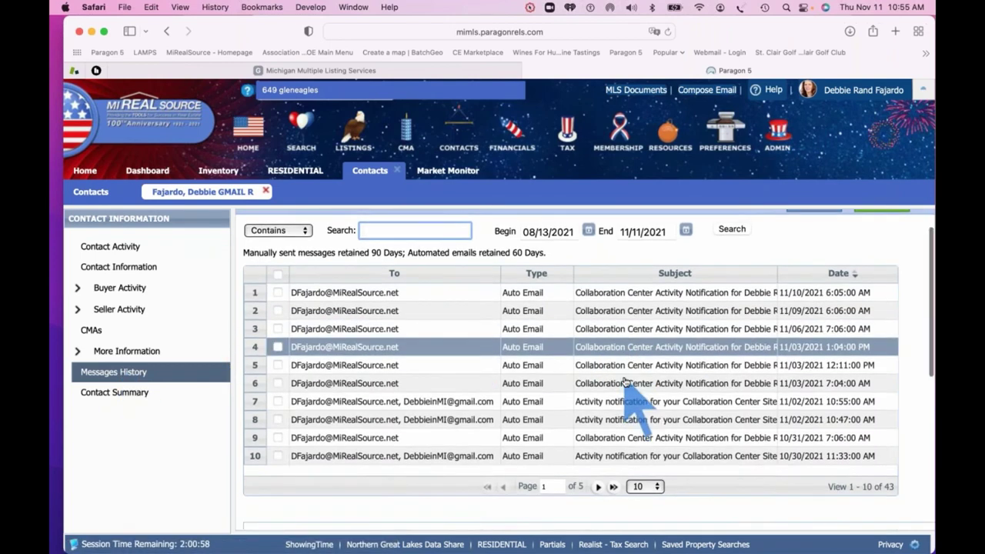
scroll(625, 383, "up", 2)
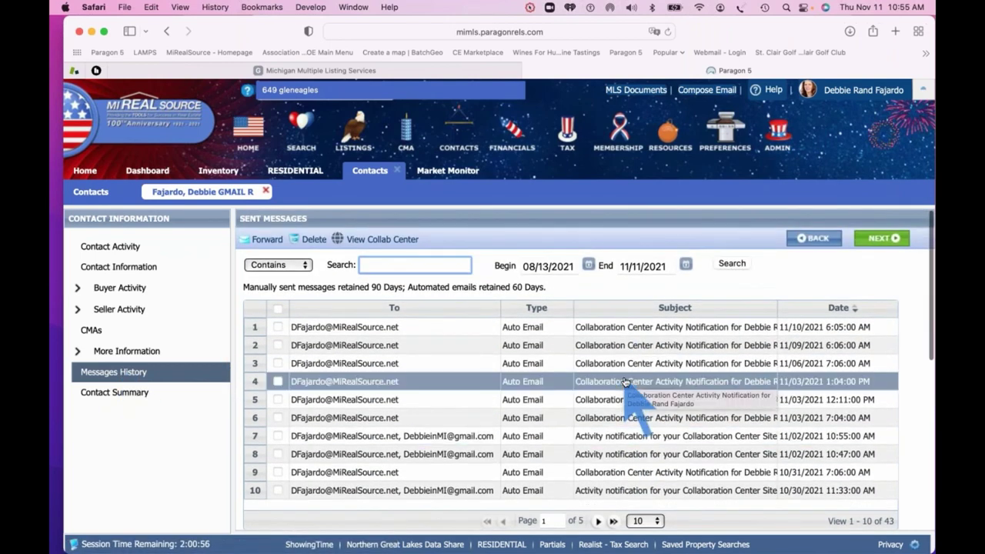
scroll(626, 382, "down", 1)
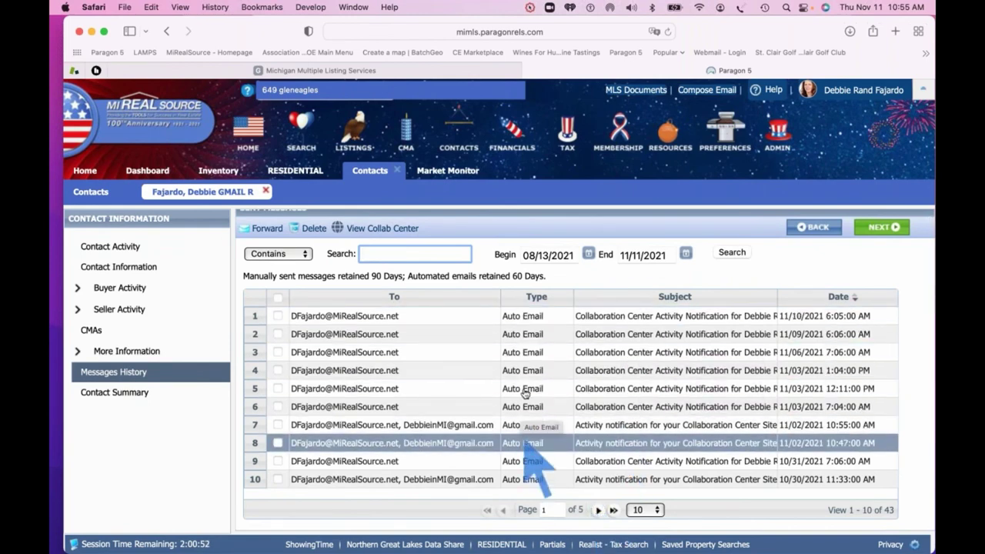
left_click(597, 510)
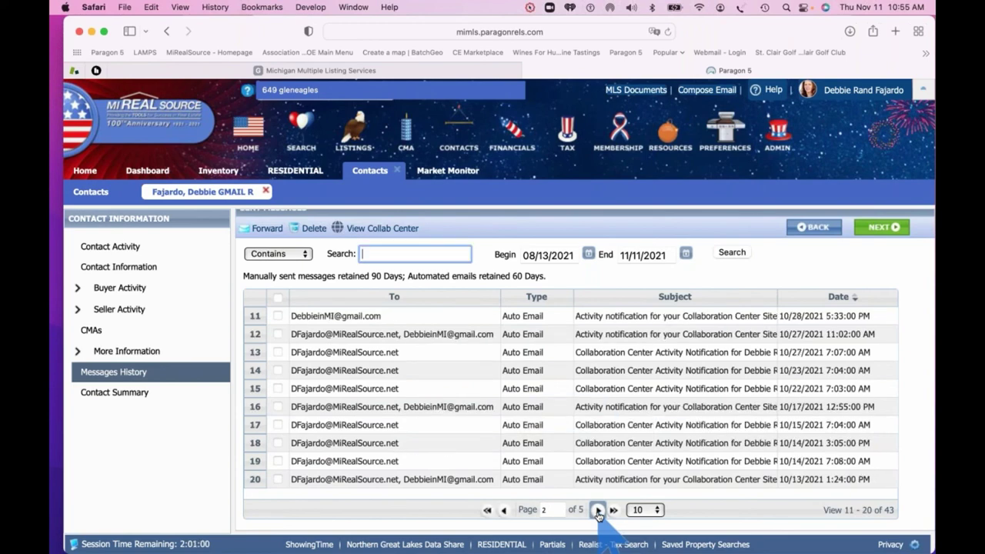
left_click(597, 510)
left_click(598, 510)
left_click(597, 511)
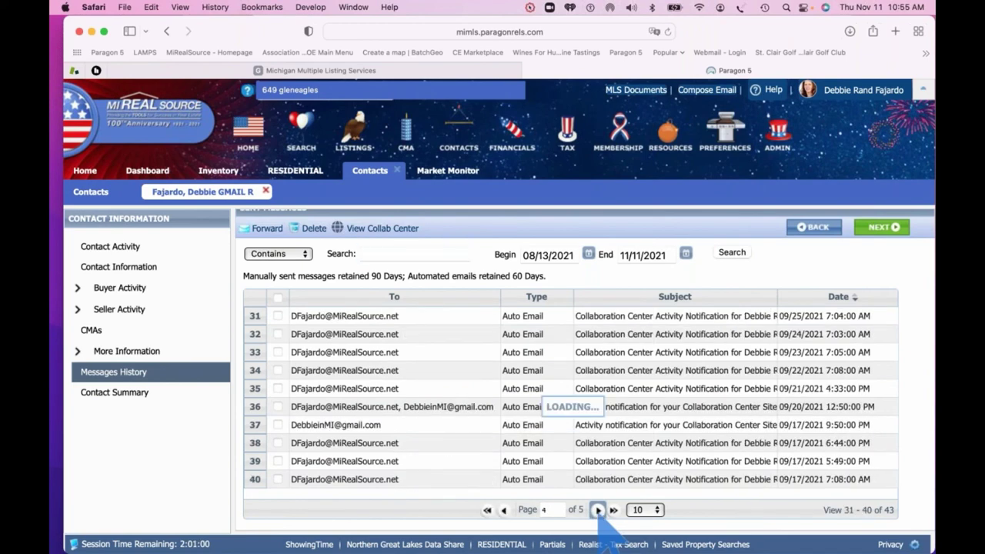
scroll(539, 429, "up", 1)
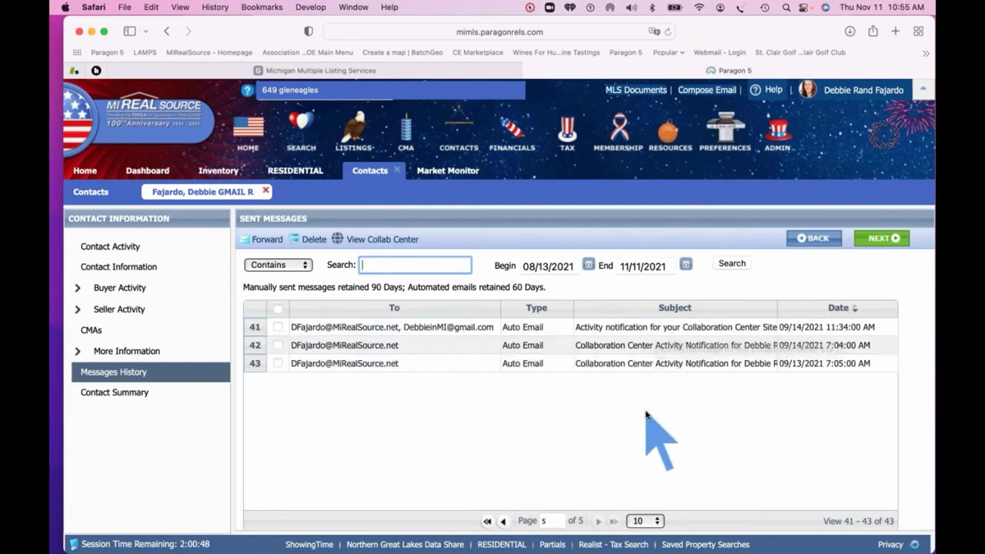
scroll(646, 416, "down", 1)
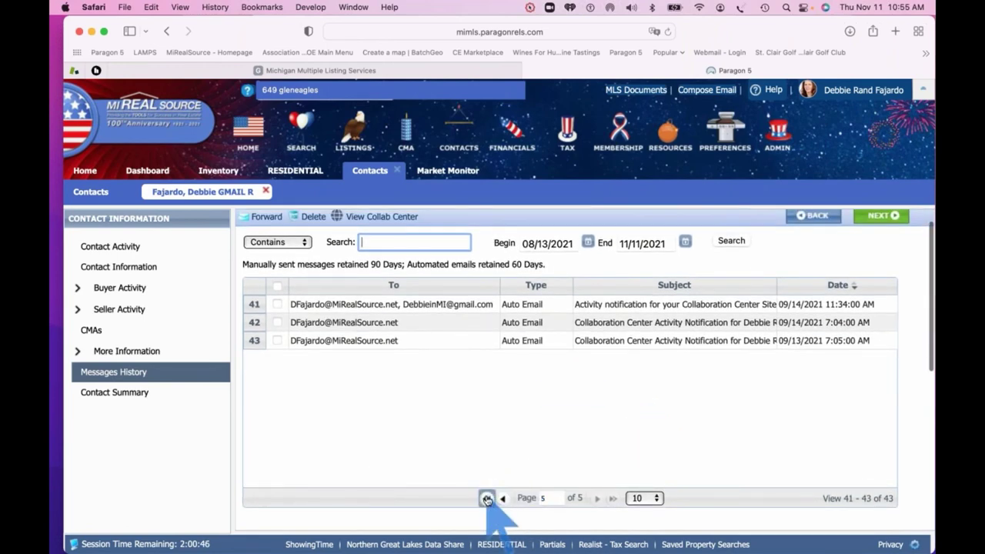
left_click(487, 498)
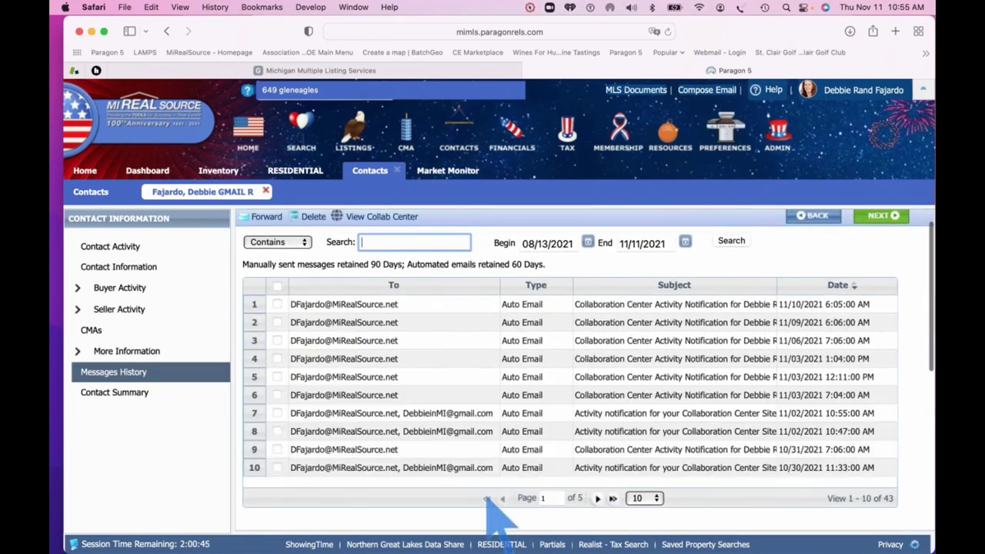
Preview the 11/03 7:04 AM Activity Notification email, reading its waterfront search matches and favorited homes
left_click(630, 397)
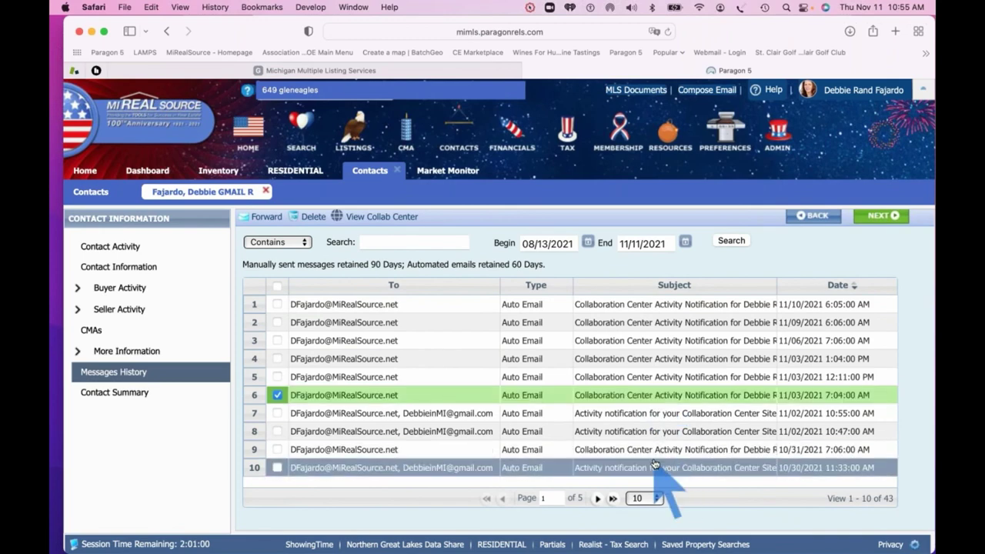
scroll(655, 464, "down", 2)
scroll(654, 464, "down", 5)
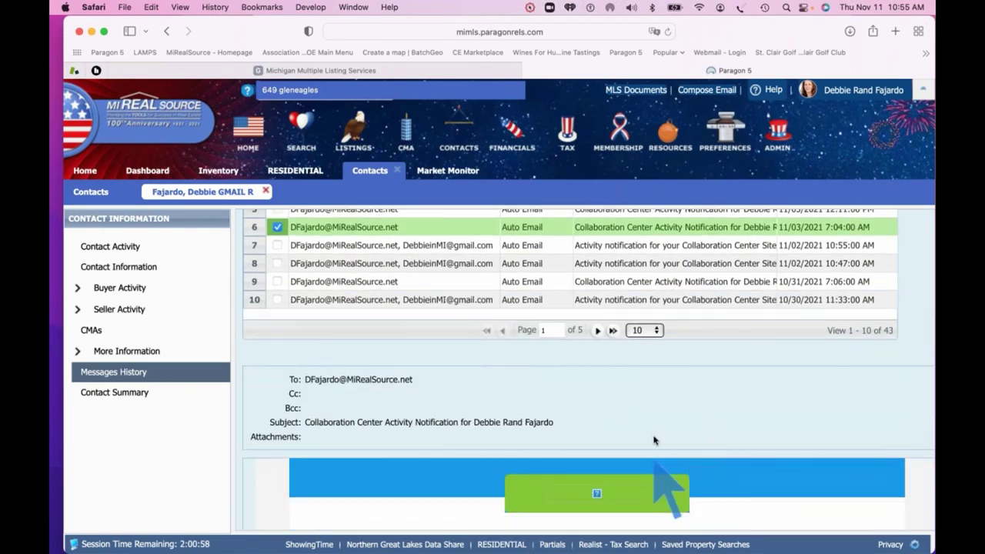
scroll(681, 363, "down", 5)
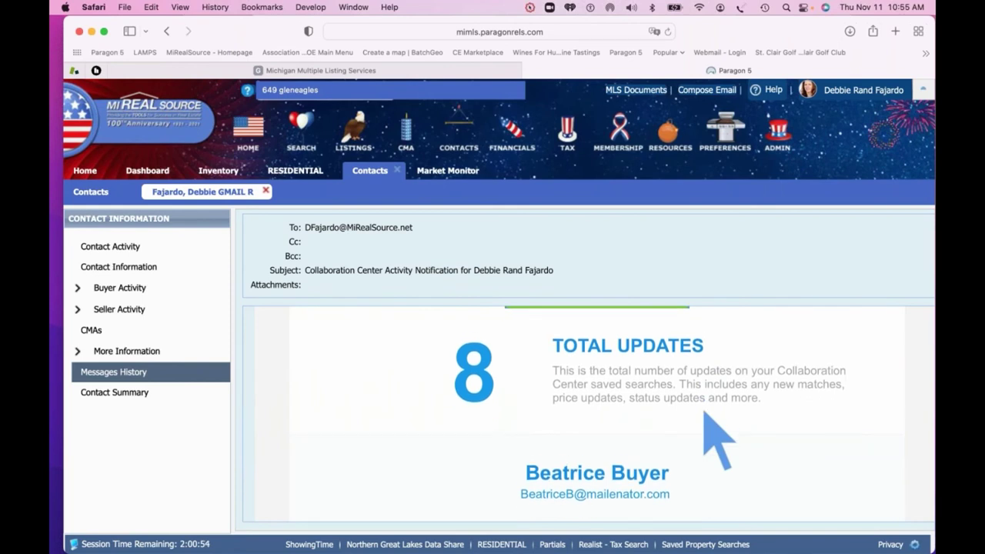
scroll(705, 412, "down", 2)
scroll(704, 412, "down", 7)
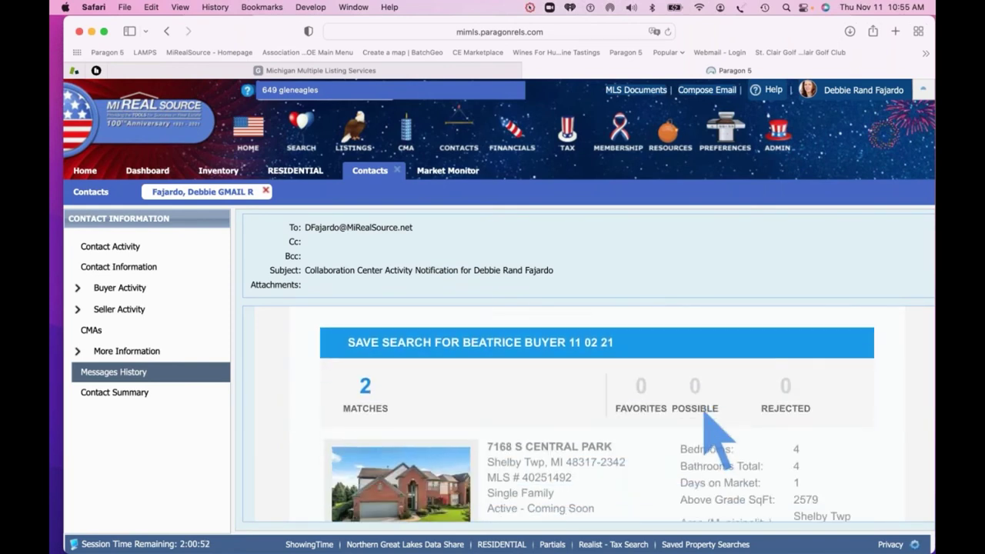
scroll(708, 420, "up", 2)
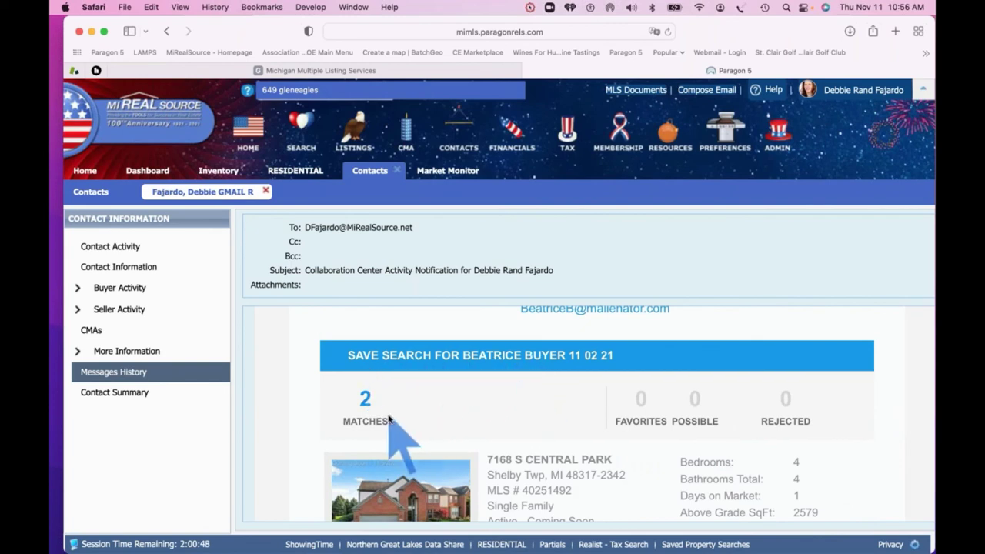
scroll(486, 416, "down", 6)
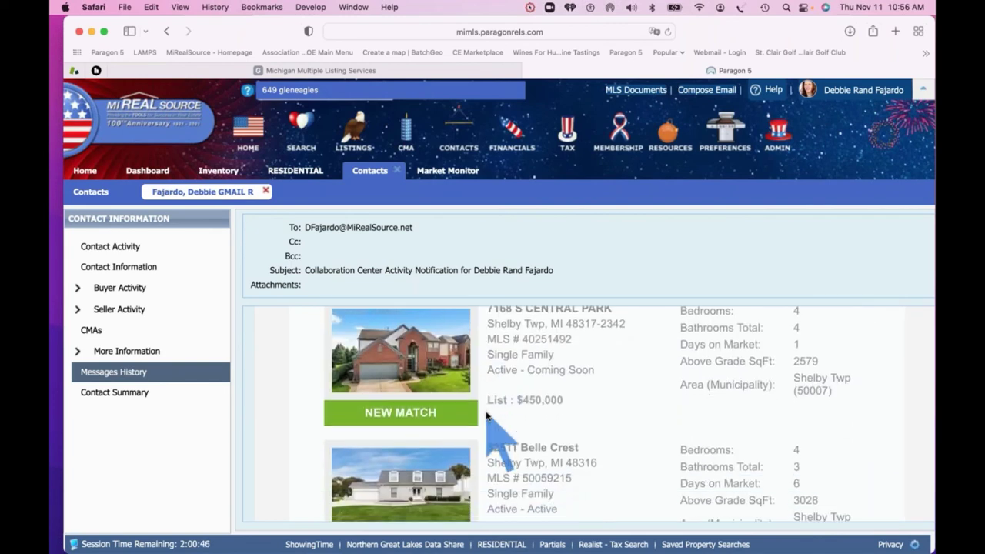
scroll(408, 400, "down", 9)
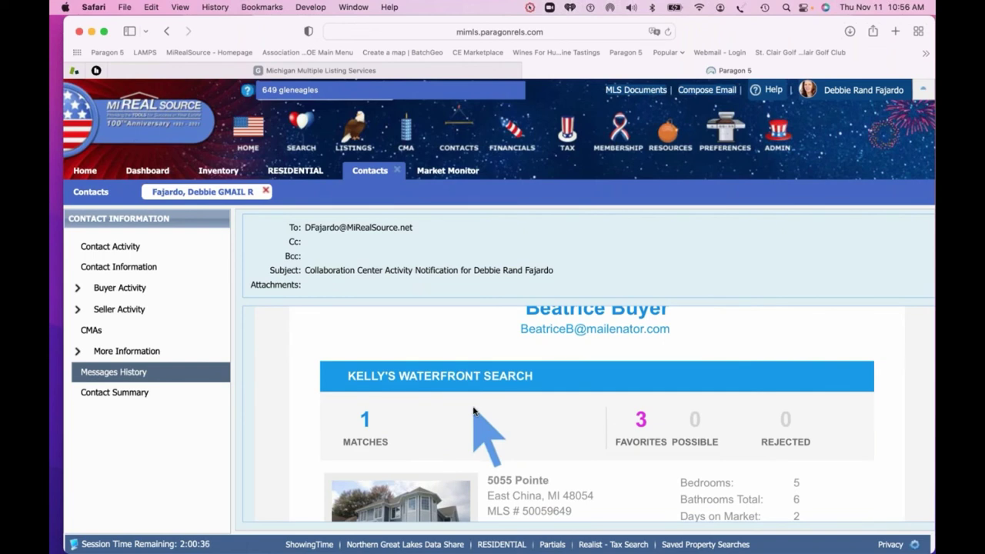
scroll(474, 411, "down", 2)
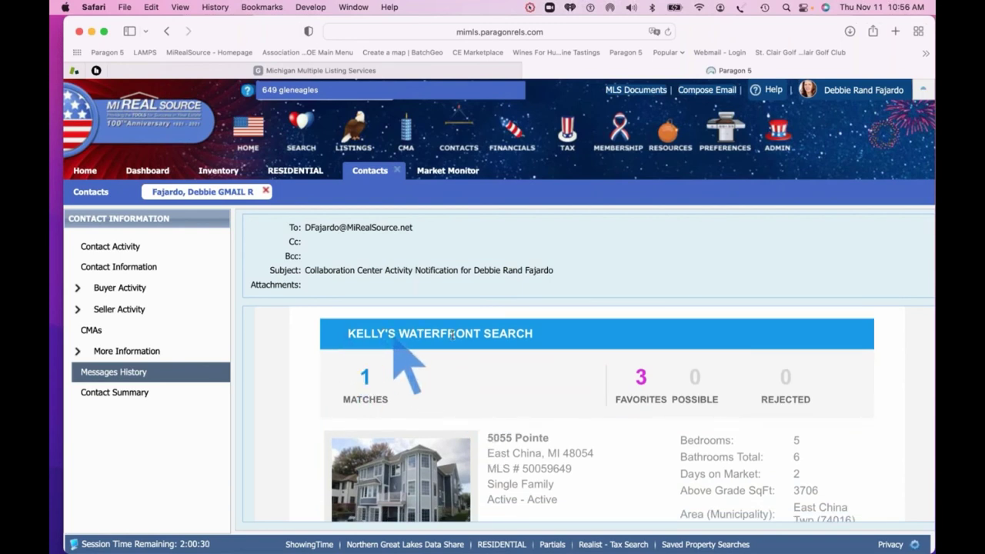
scroll(512, 332, "up", 3)
scroll(516, 352, "down", 10)
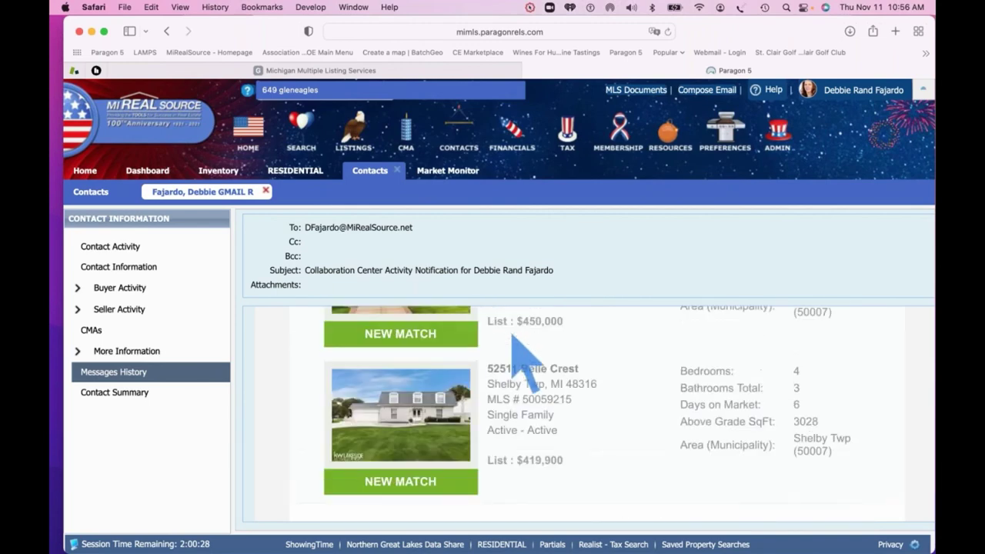
scroll(524, 331, "up", 3)
scroll(515, 378, "up", 3)
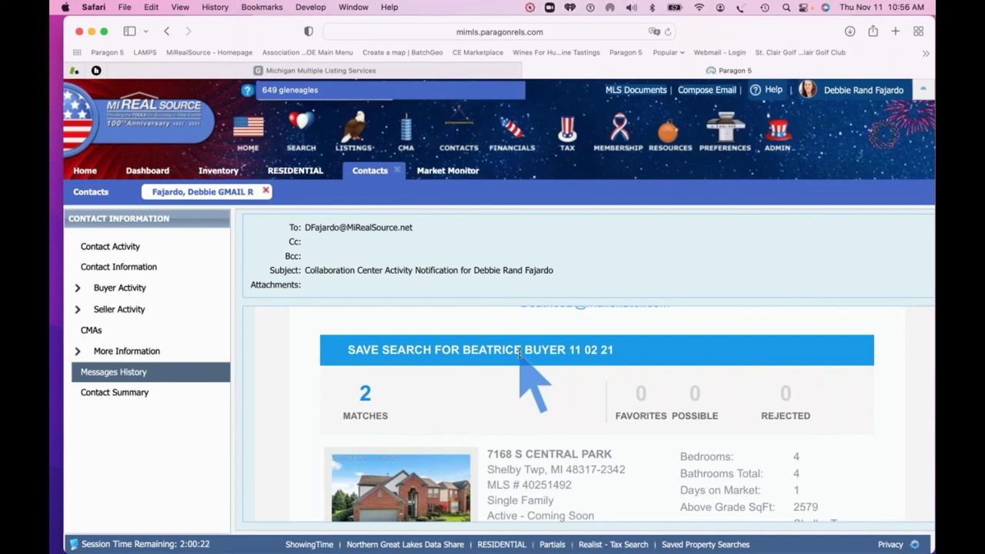
scroll(519, 353, "down", 10)
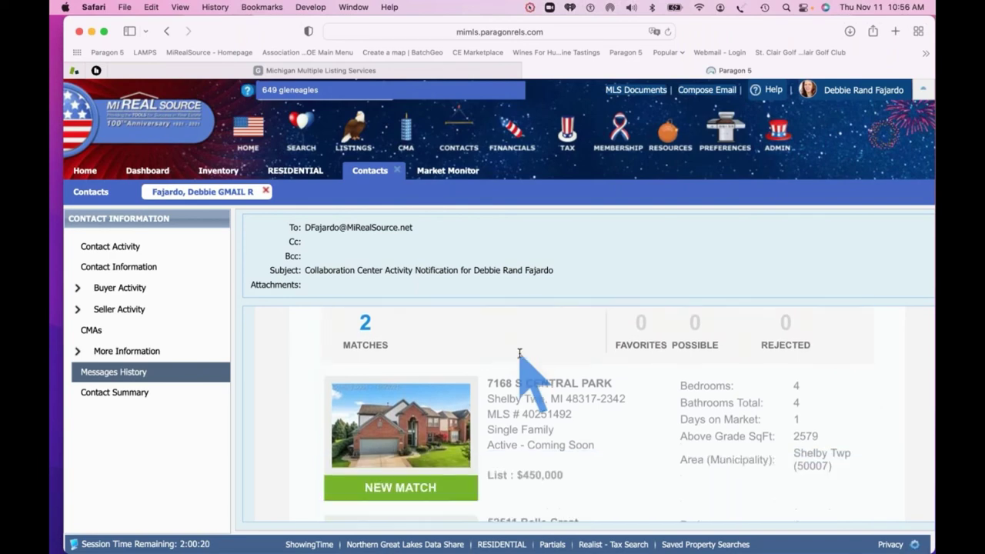
scroll(519, 352, "down", 5)
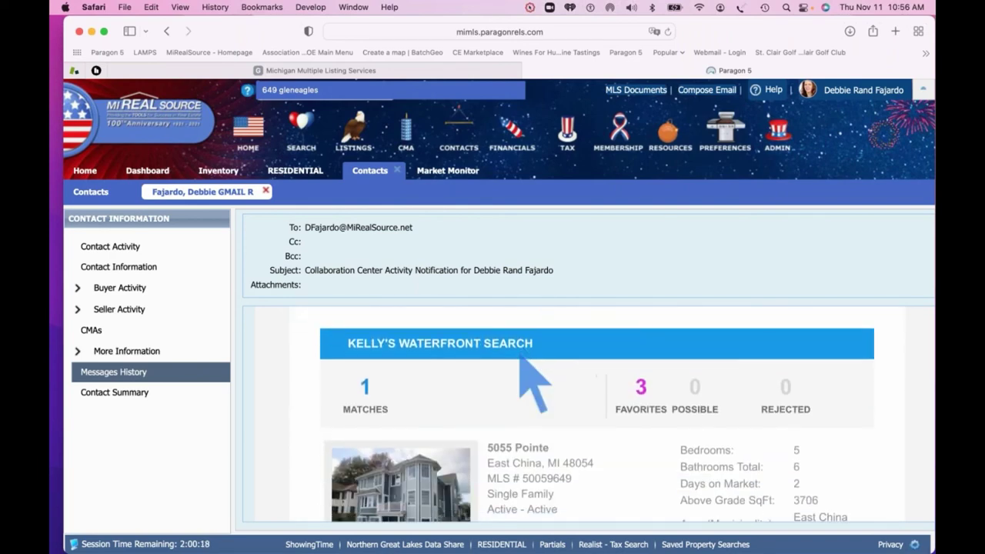
scroll(533, 385, "down", 5)
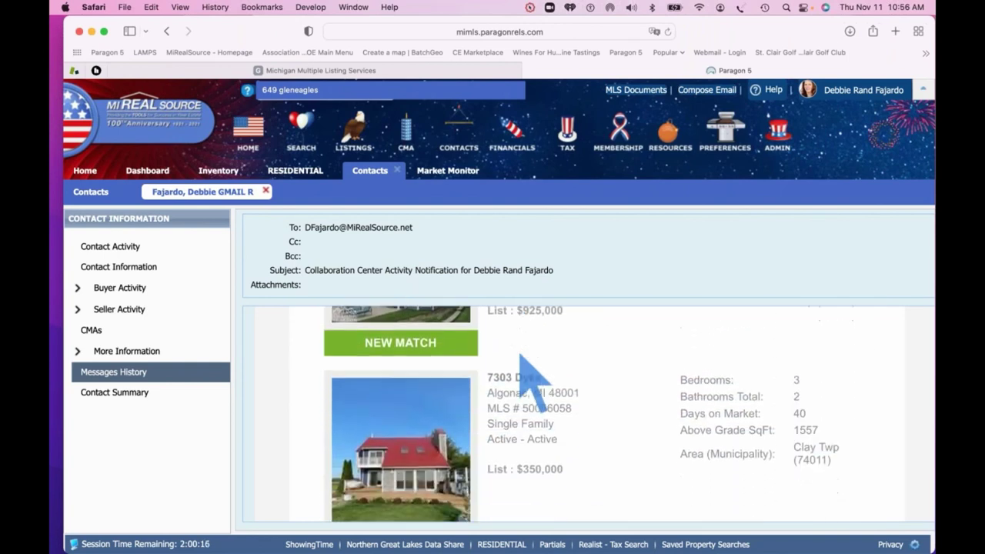
scroll(524, 369, "down", 2)
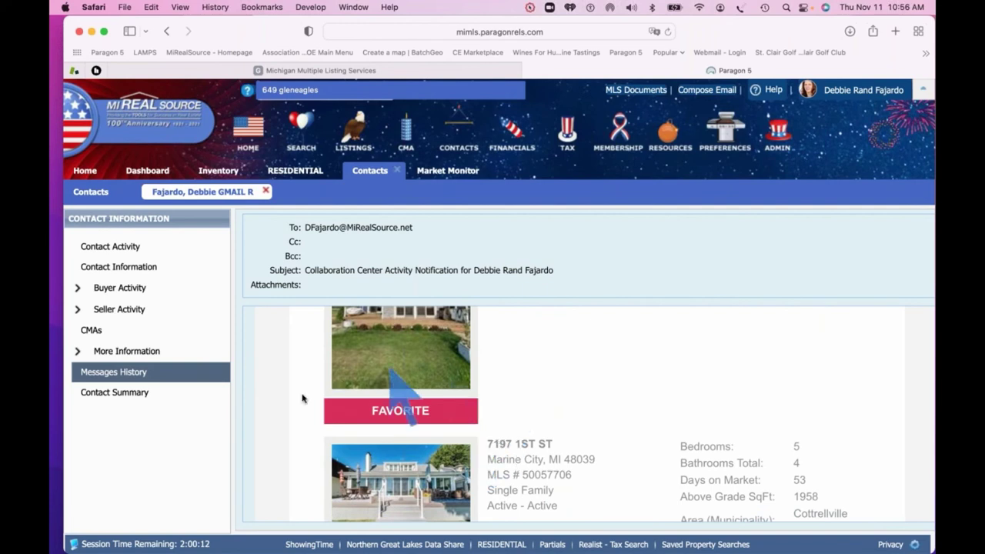
scroll(296, 406, "down", 3)
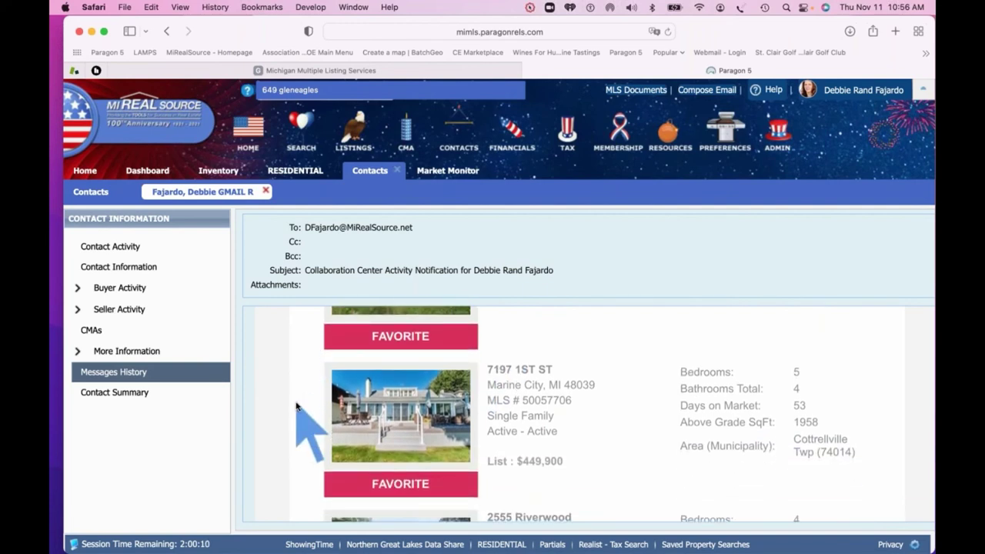
scroll(297, 405, "down", 5)
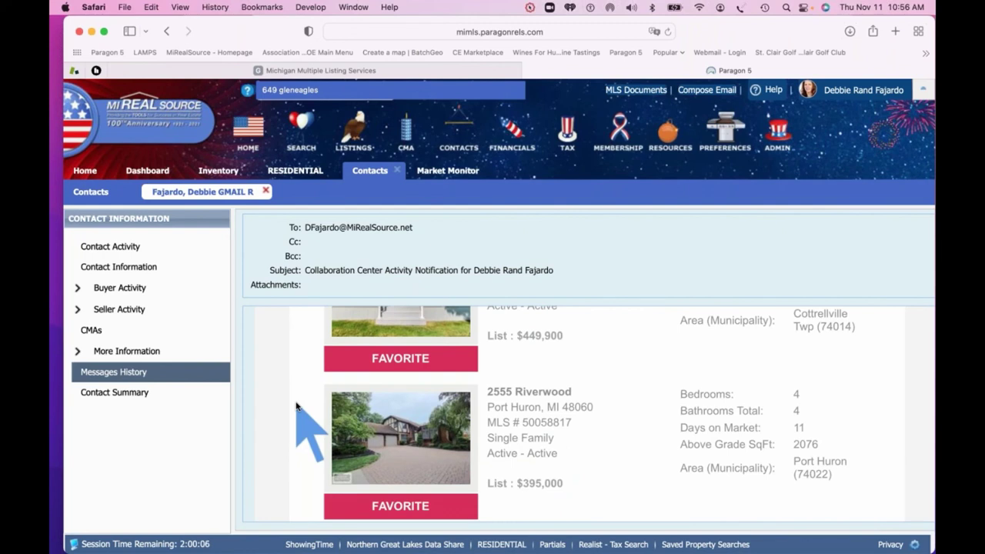
scroll(297, 405, "down", 6)
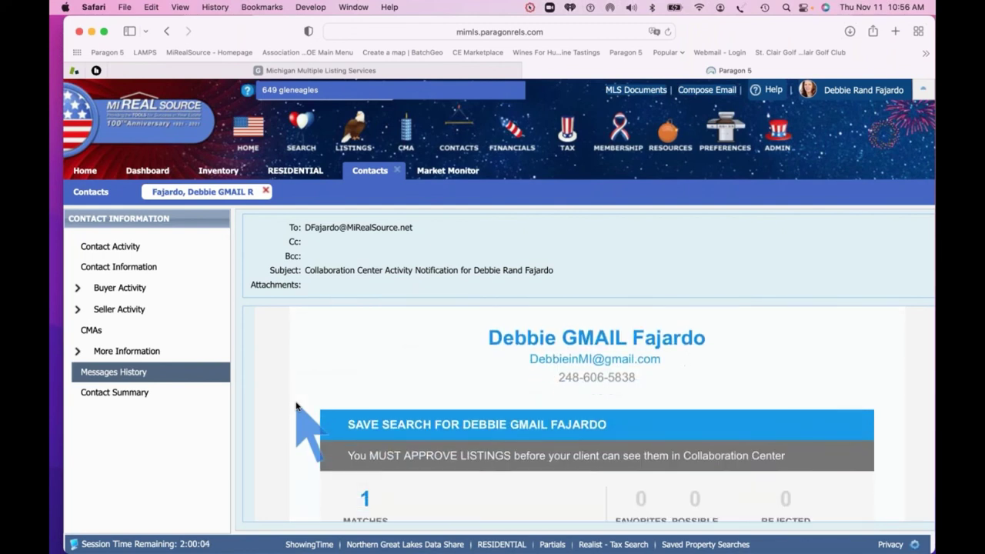
scroll(296, 406, "down", 2)
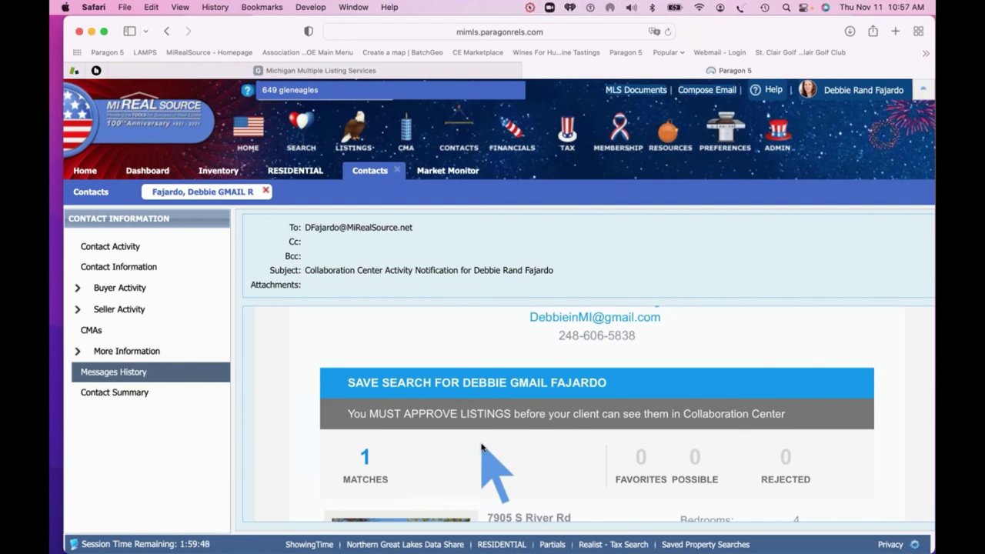
scroll(458, 361, "down", 2)
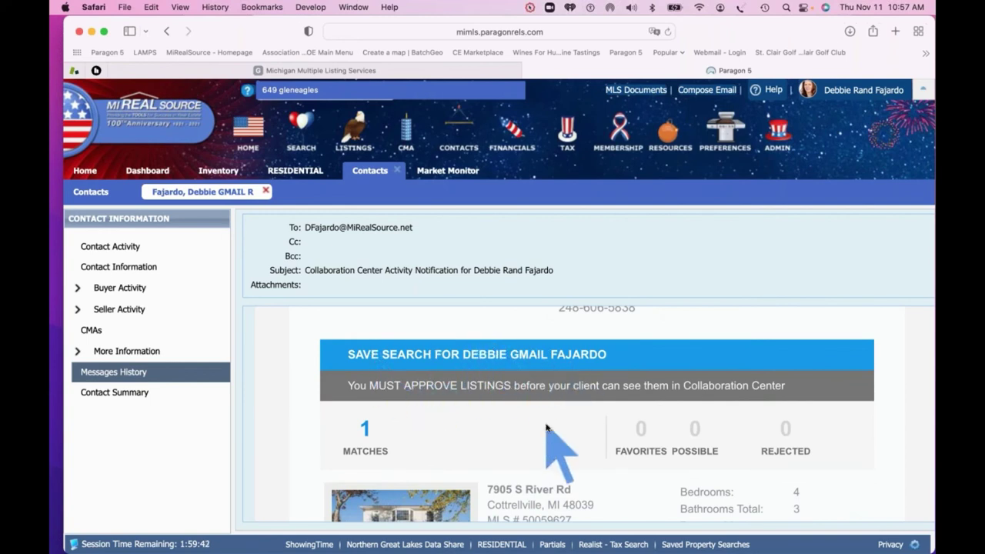
scroll(542, 424, "down", 4)
scroll(540, 416, "down", 2)
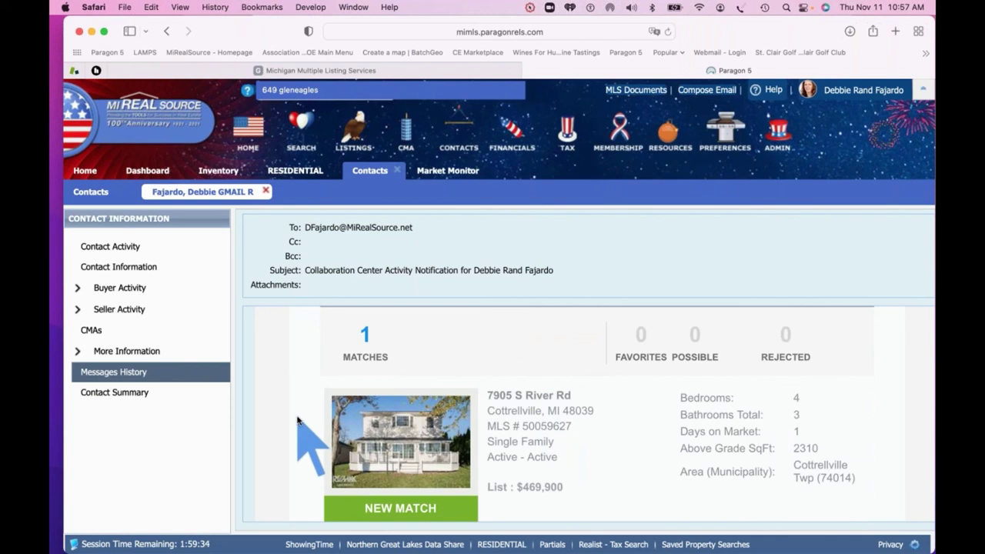
scroll(297, 420, "down", 8)
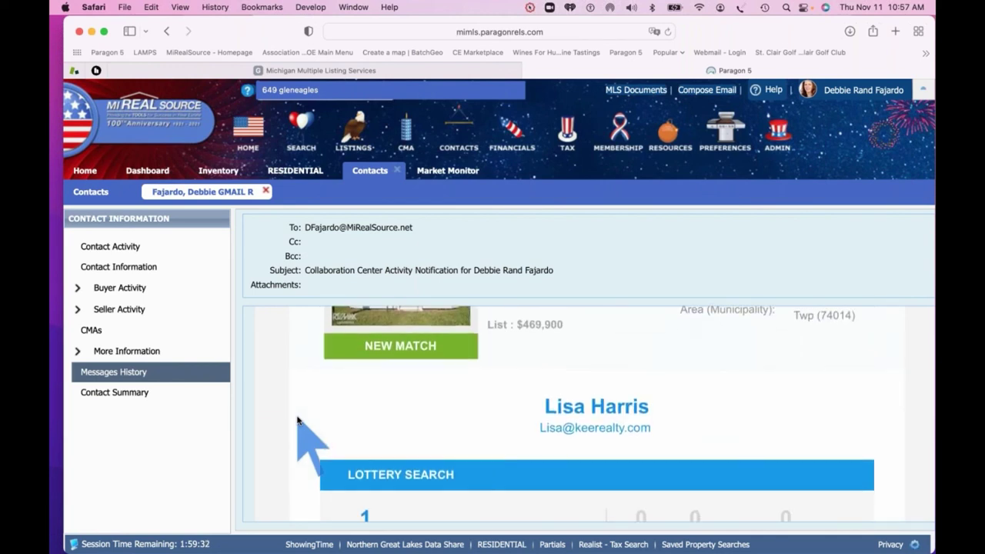
scroll(298, 420, "down", 3)
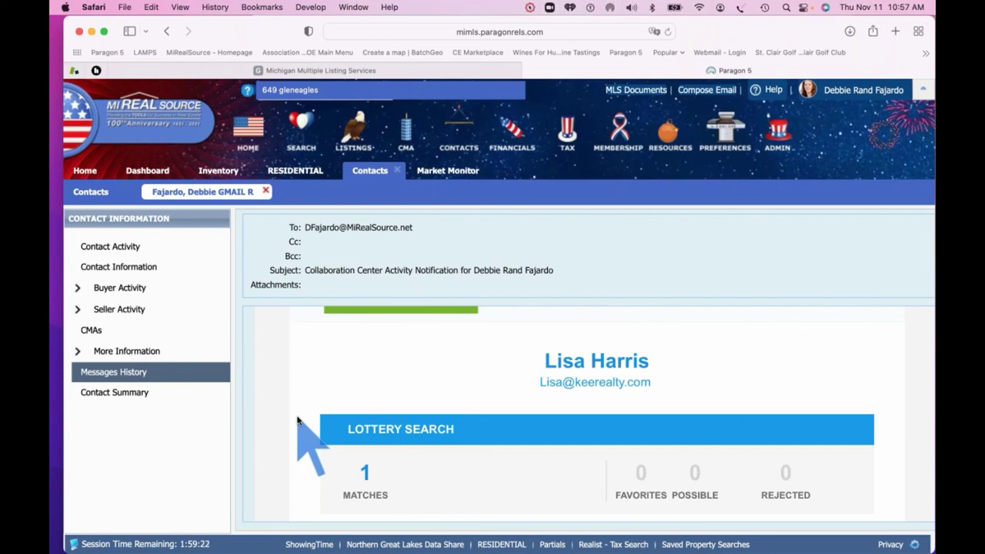
scroll(298, 419, "down", 5)
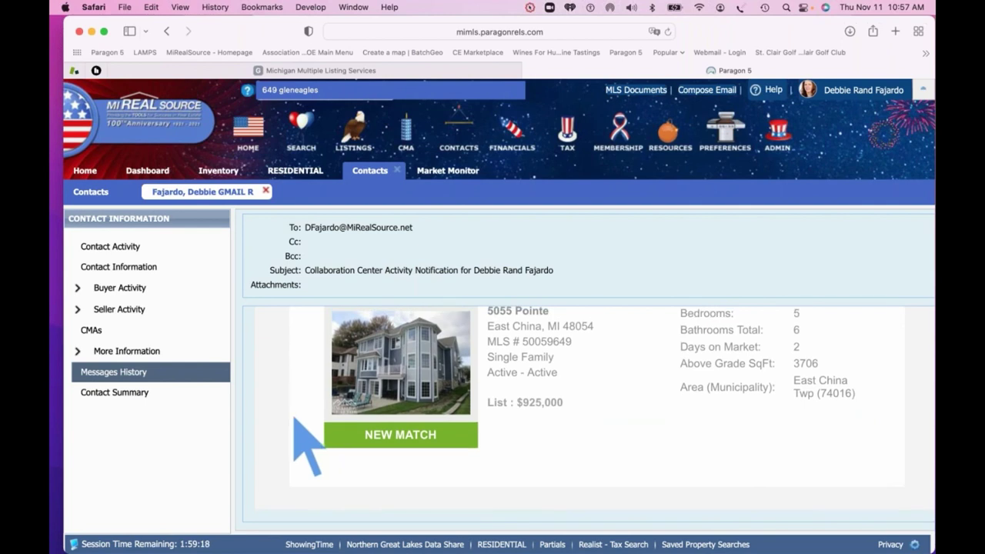
Review the contact's summary down to Search Activity, then close the contact record
left_click(116, 395)
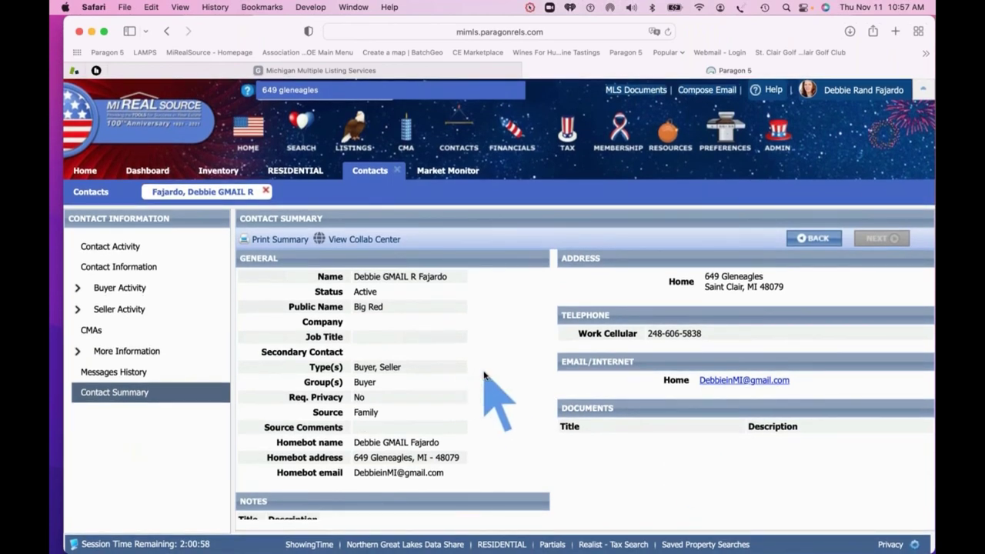
scroll(484, 375, "down", 8)
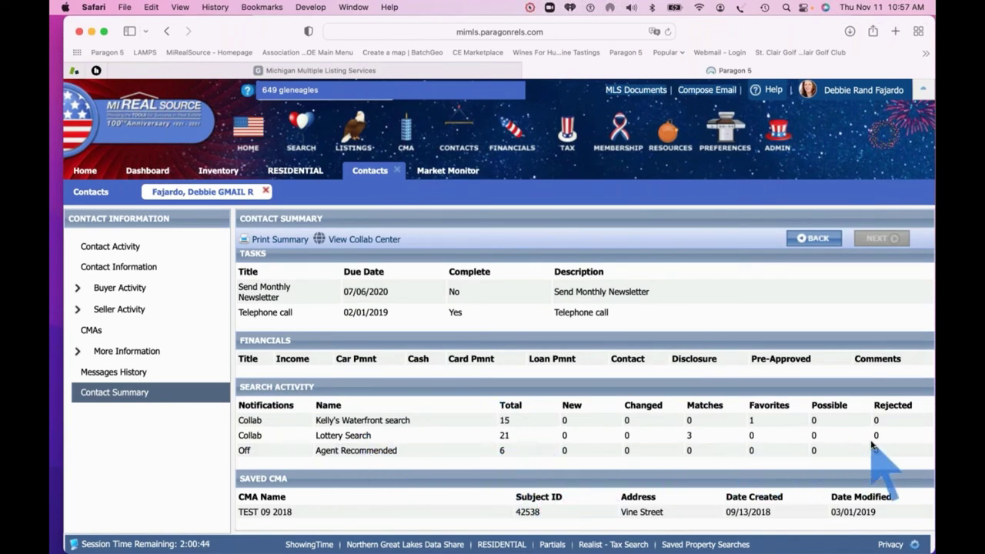
left_click(265, 191)
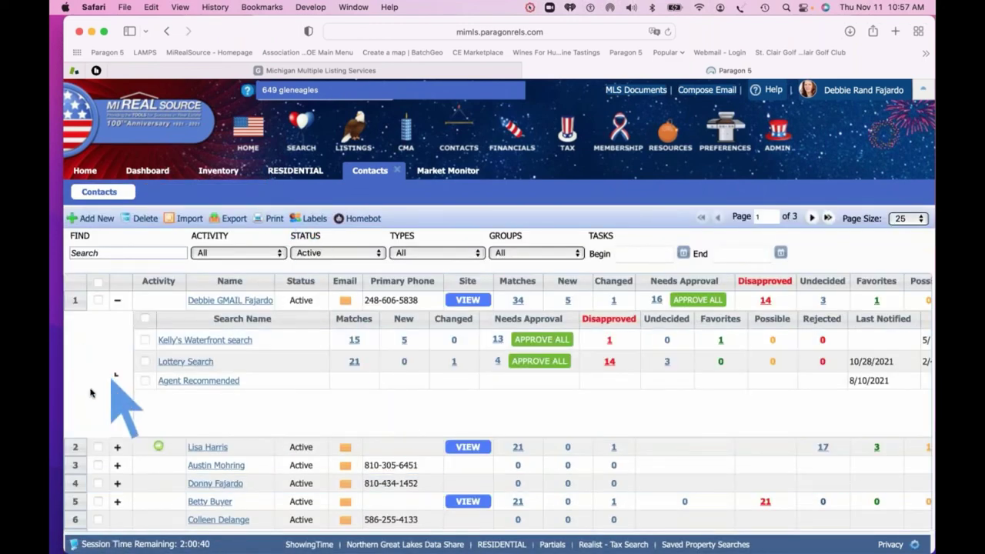
Collapse the first contact's saved searches and browse the Contacts list, noting the e-mail opt-out
left_click(117, 300)
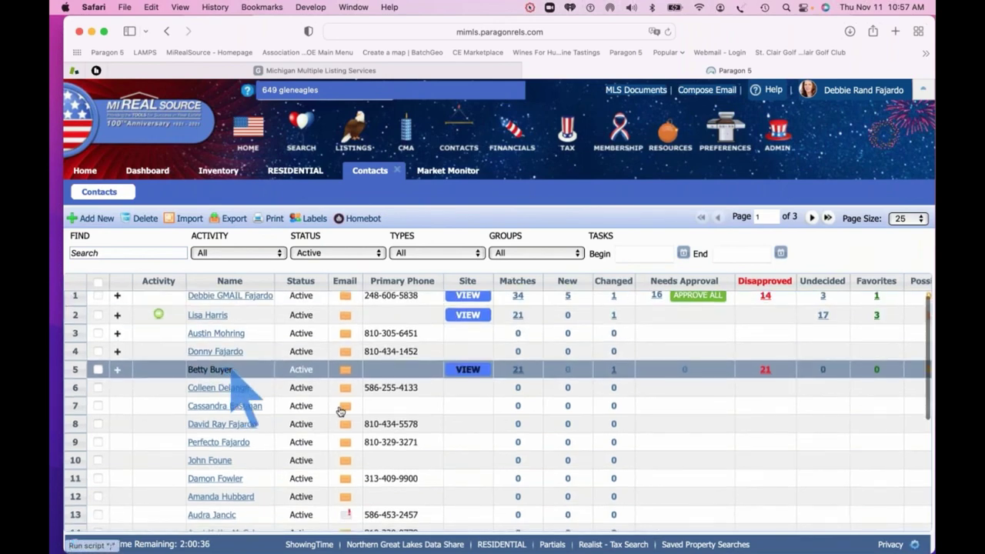
scroll(346, 408, "down", 3)
scroll(346, 416, "down", 2)
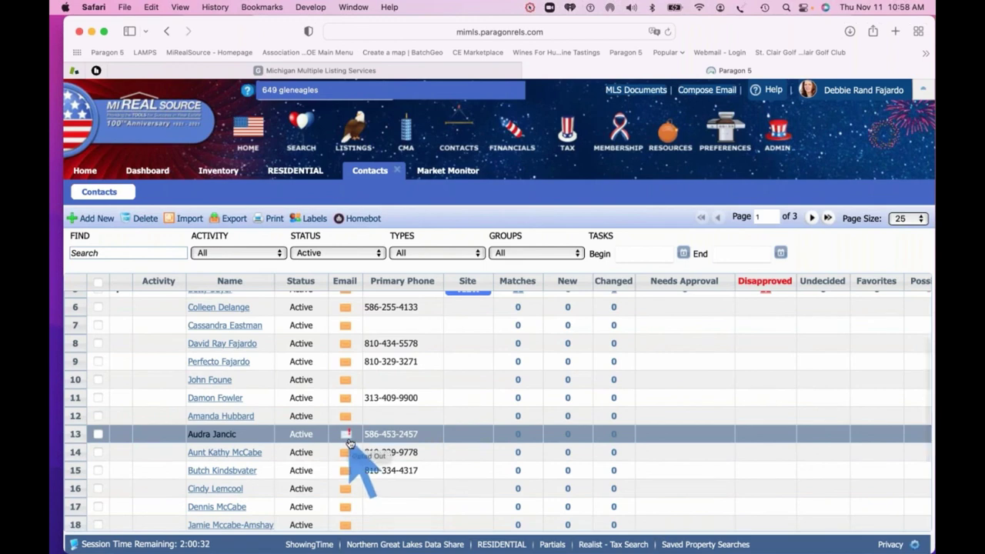
scroll(348, 444, "up", 5)
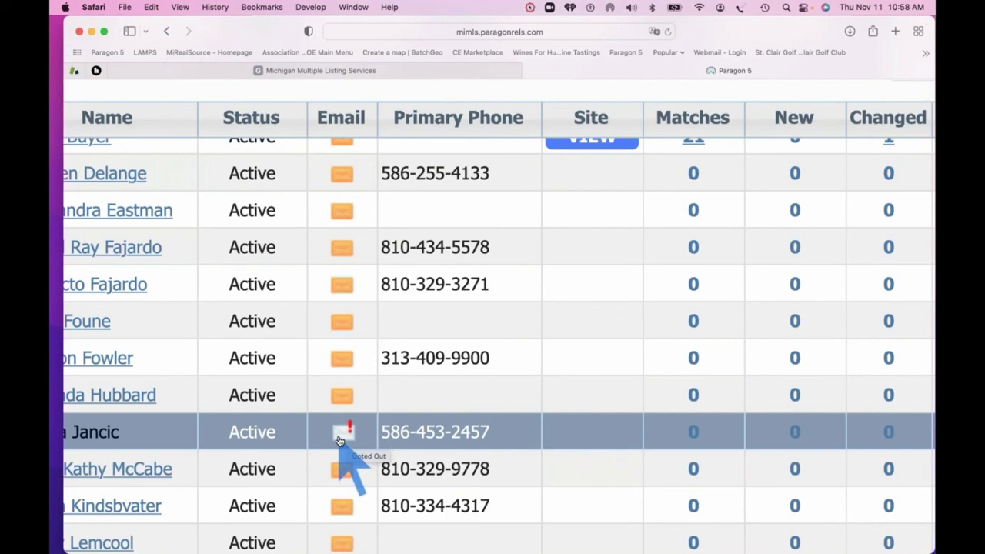
scroll(339, 441, "left", 2)
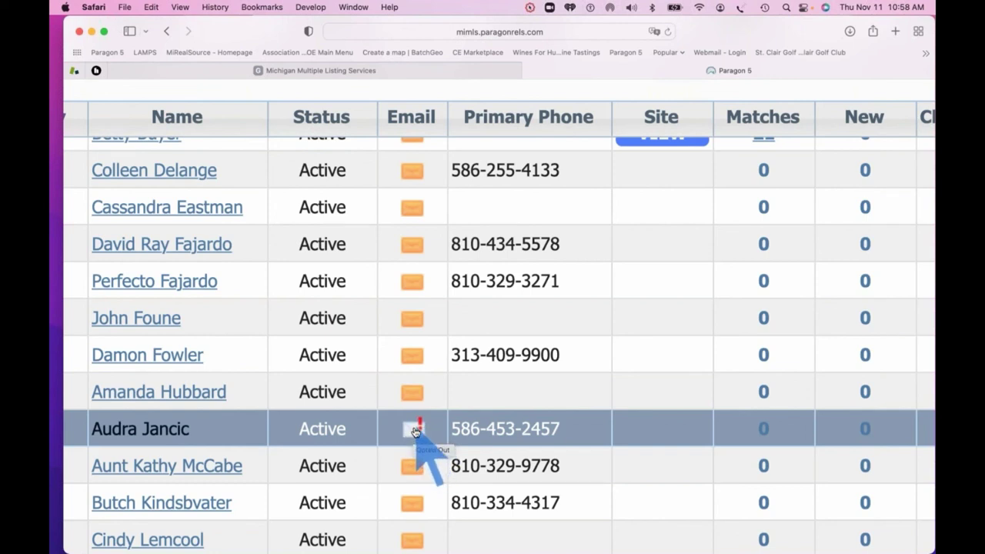
scroll(412, 433, "down", 5)
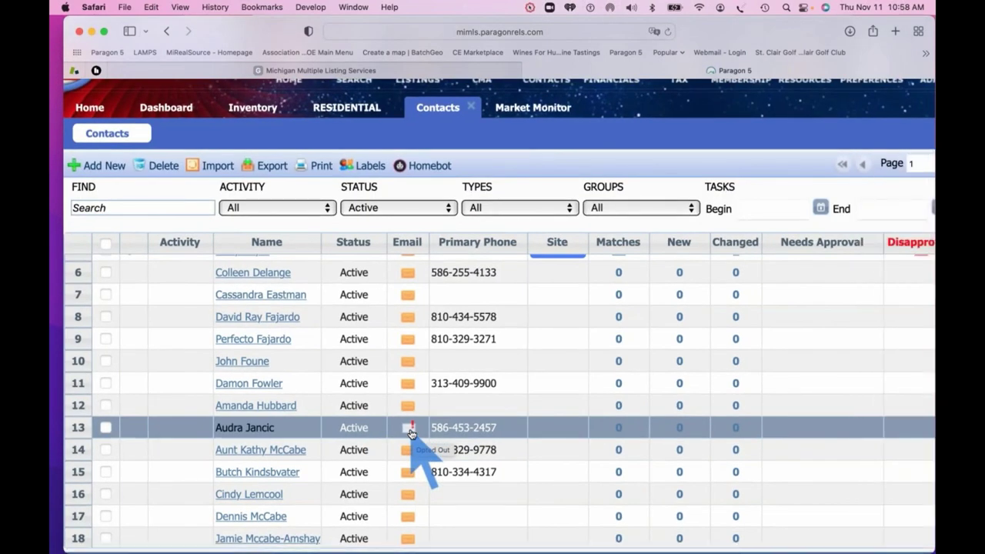
scroll(490, 427, "up", 1)
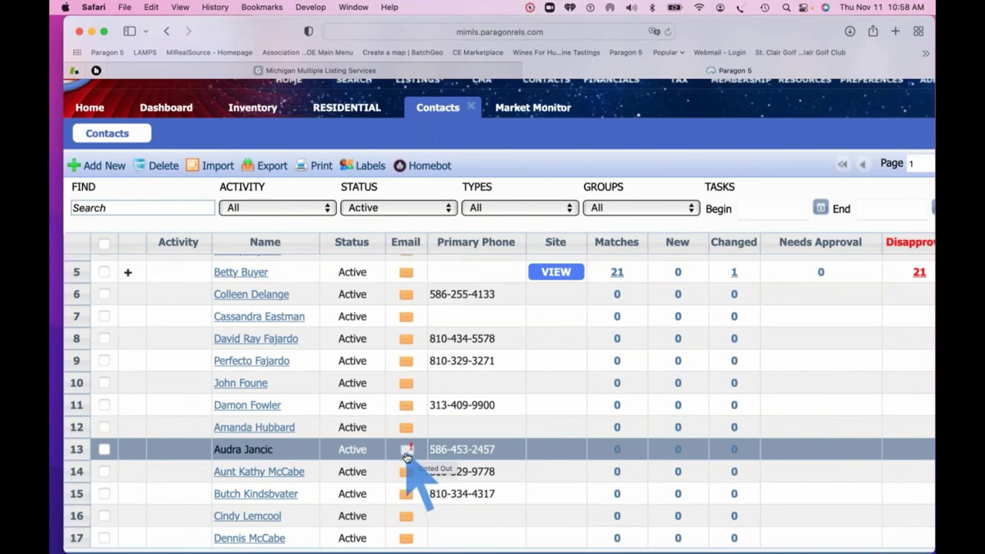
scroll(408, 454, "down", 3)
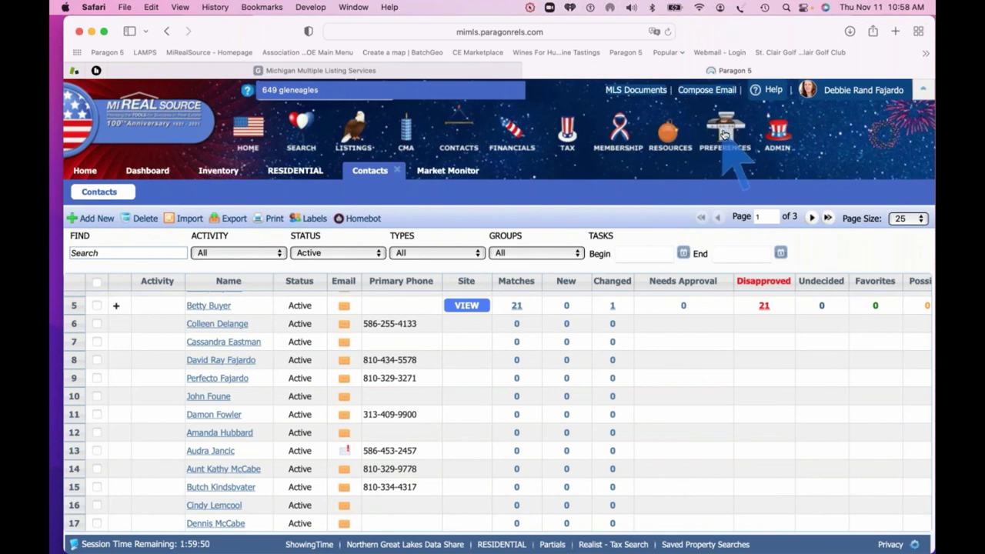
In Collab Center Agent Information preferences, keep Cell as the primary phone number
mouse_move(723, 135)
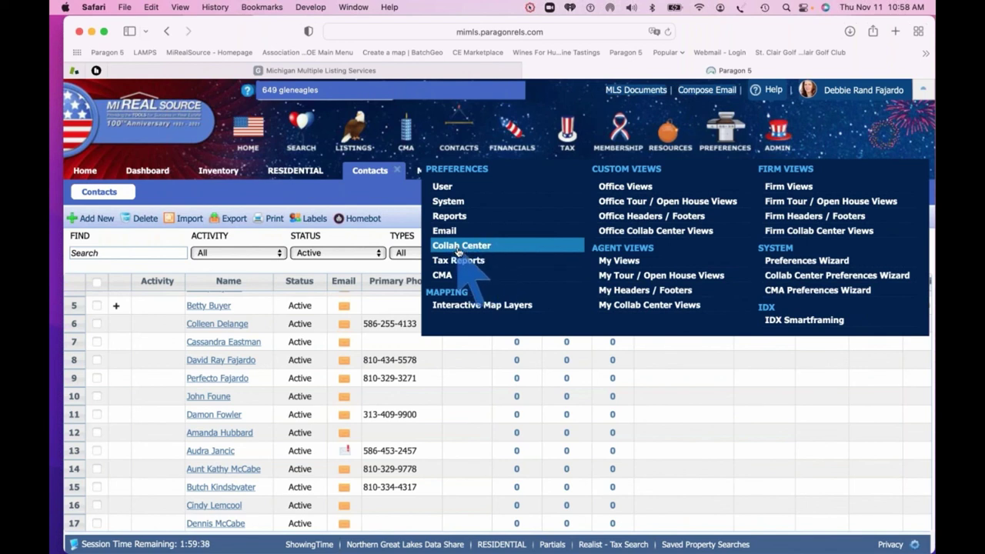
left_click(458, 252)
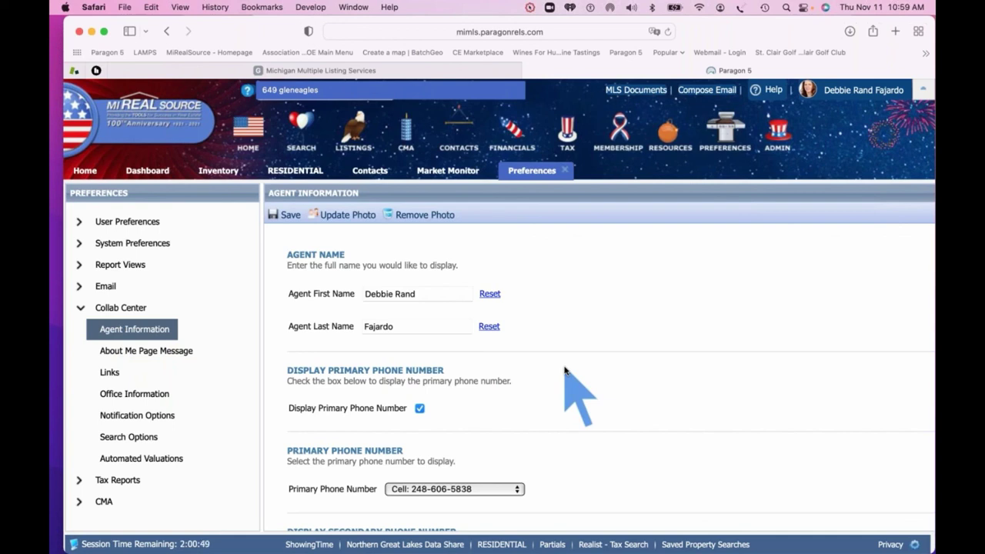
scroll(564, 371, "down", 5)
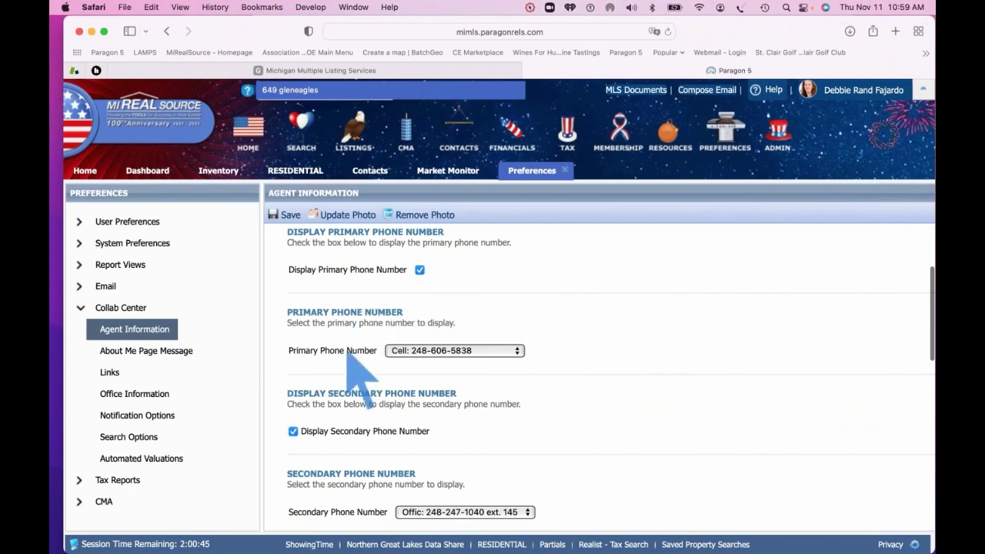
left_click(518, 351)
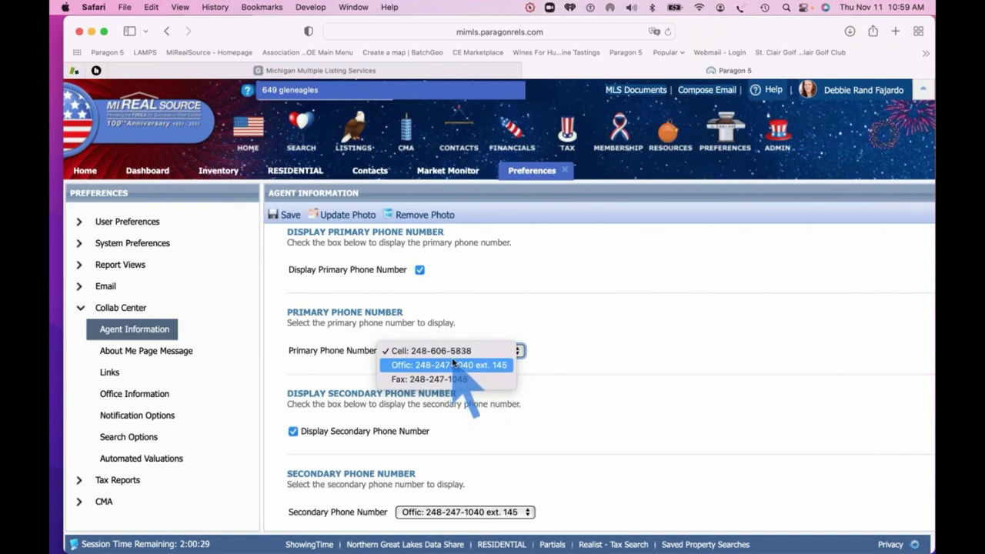
left_click(454, 352)
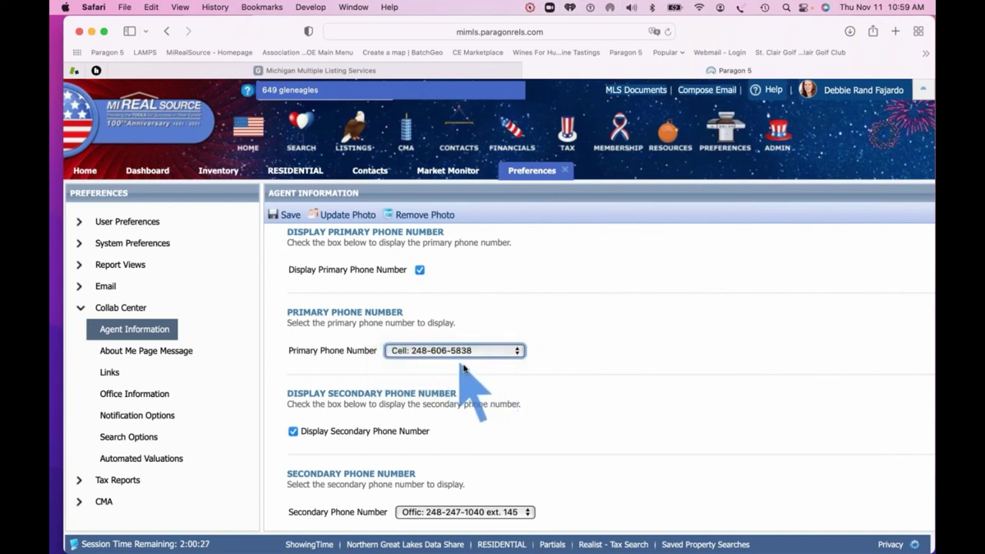
left_click(292, 430)
scroll(448, 439, "down", 2)
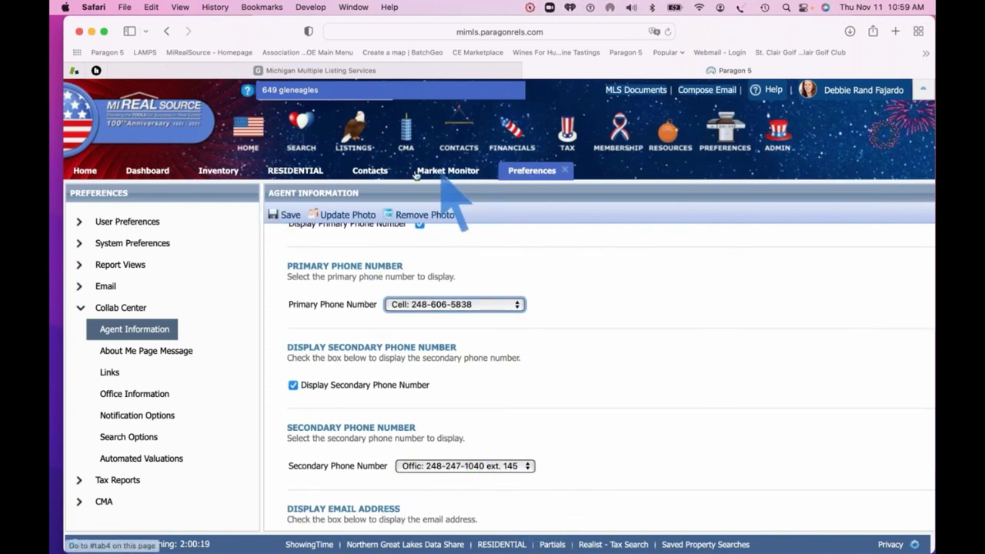
View the buyer's Collaboration Center from Contacts and check the agent's Contact Me profile
left_click(370, 174)
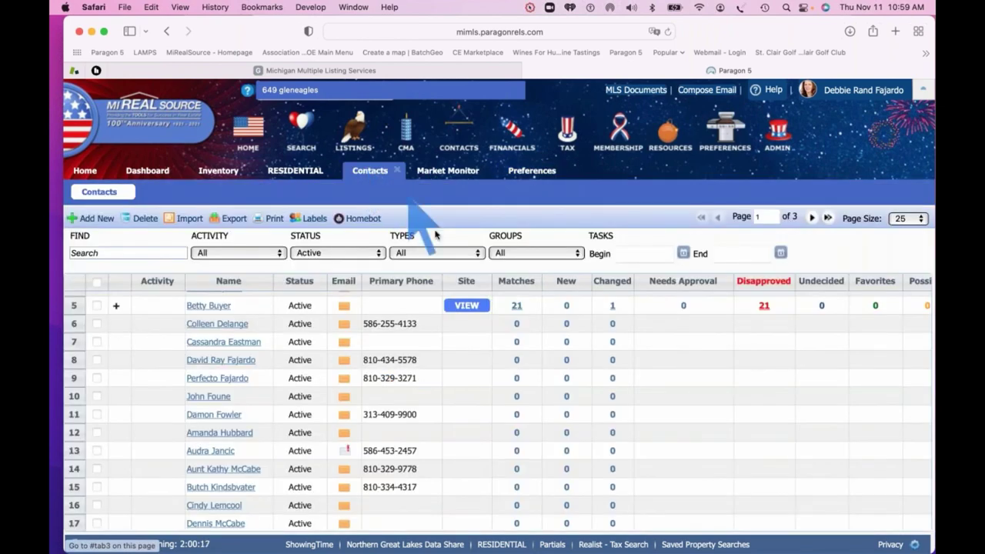
left_click(466, 305)
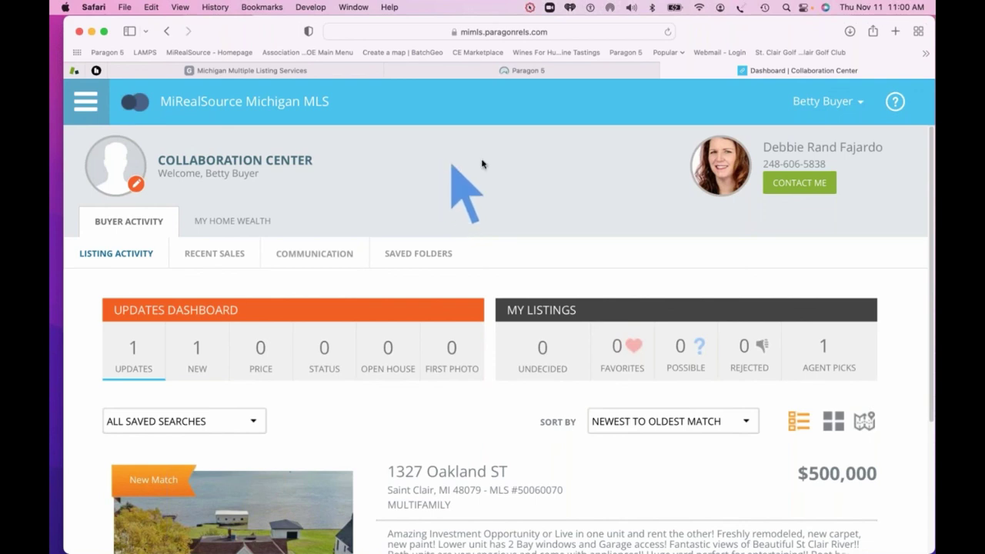
left_click(797, 184)
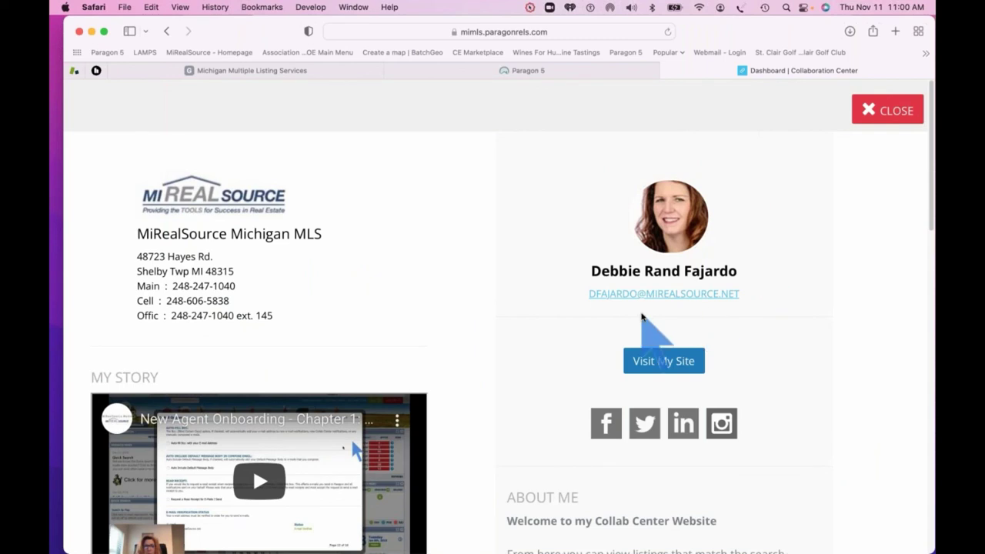
left_click(875, 111)
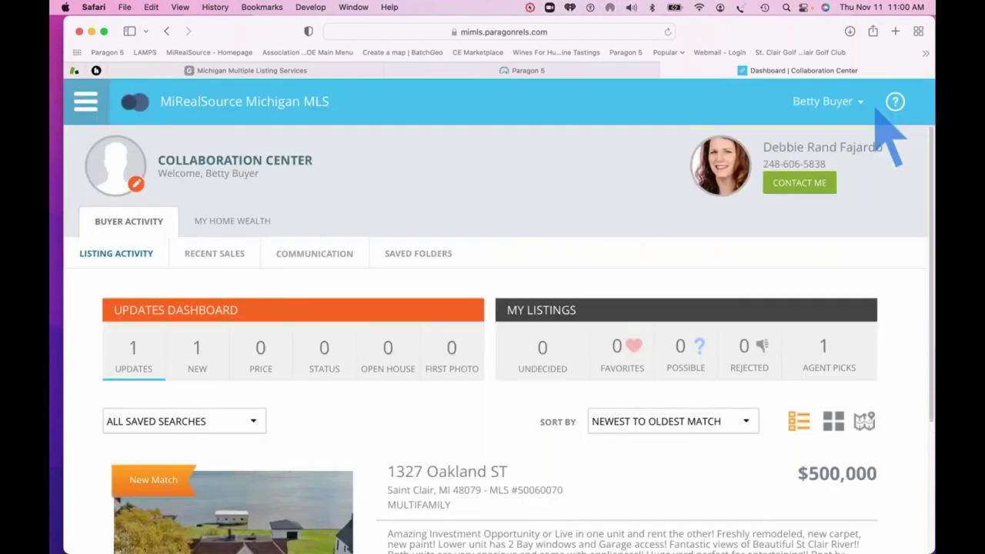